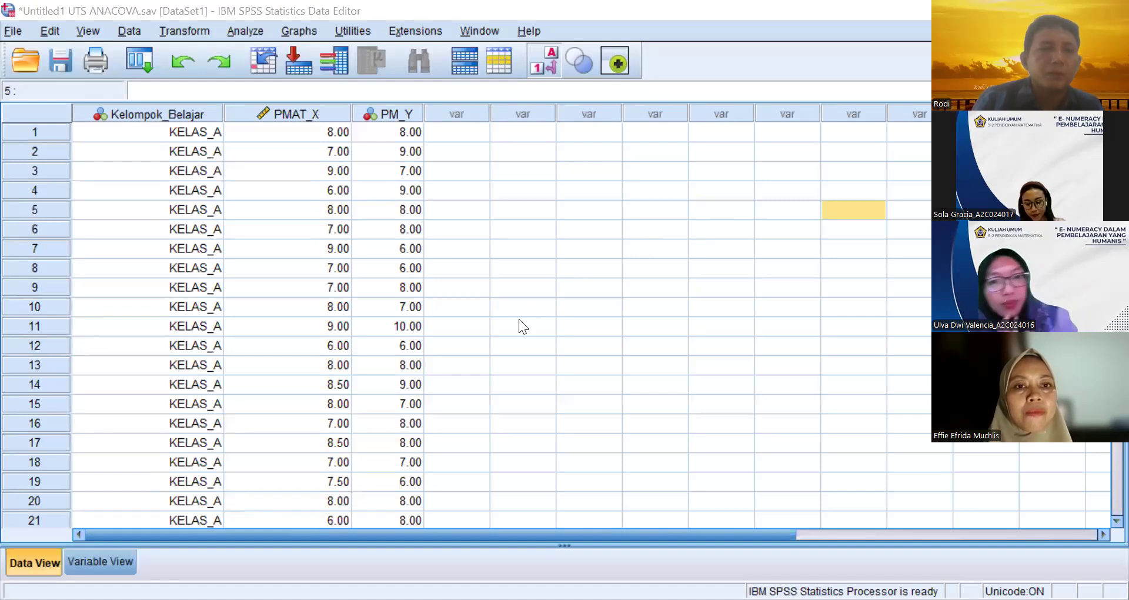
pyautogui.scroll(-2, 518, 318)
pyautogui.scroll(2, 519, 319)
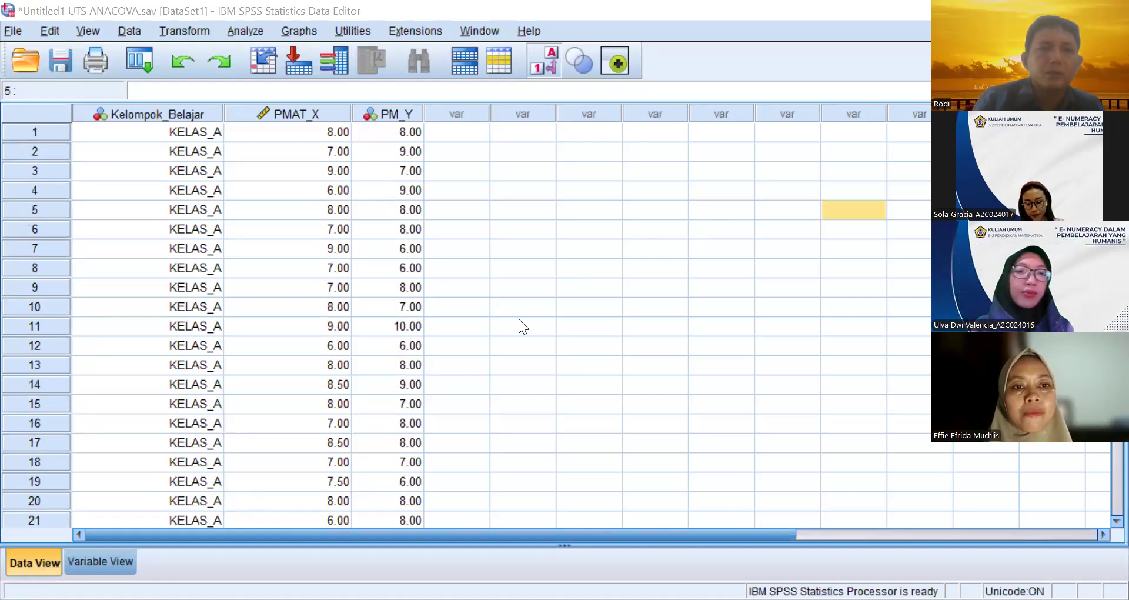
pyautogui.scroll(-1, 519, 318)
pyautogui.scroll(1, 519, 319)
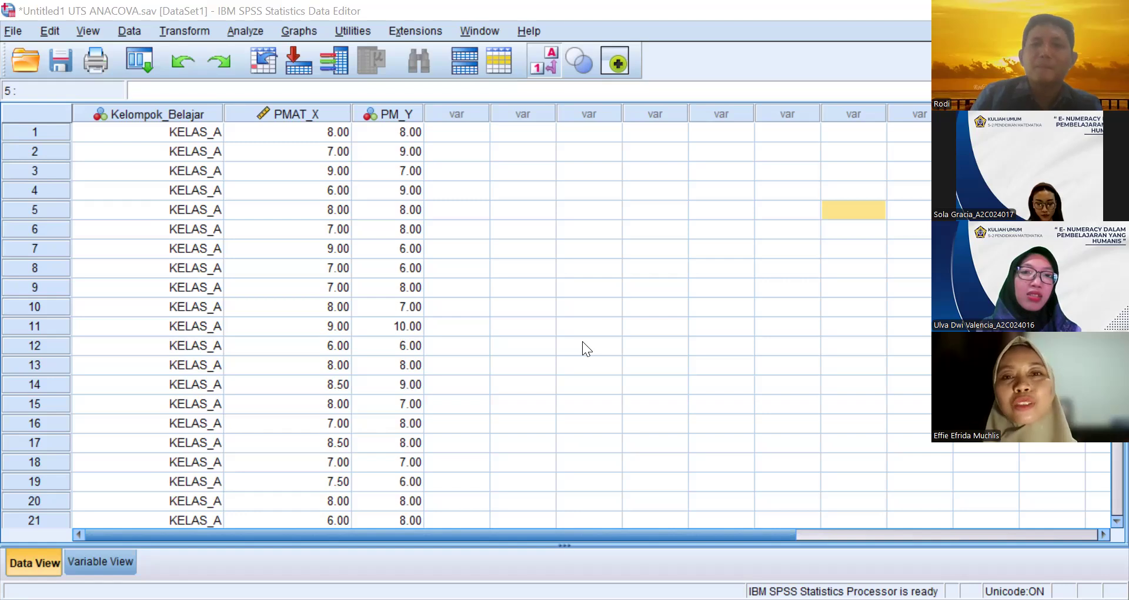
pyautogui.click(649, 301)
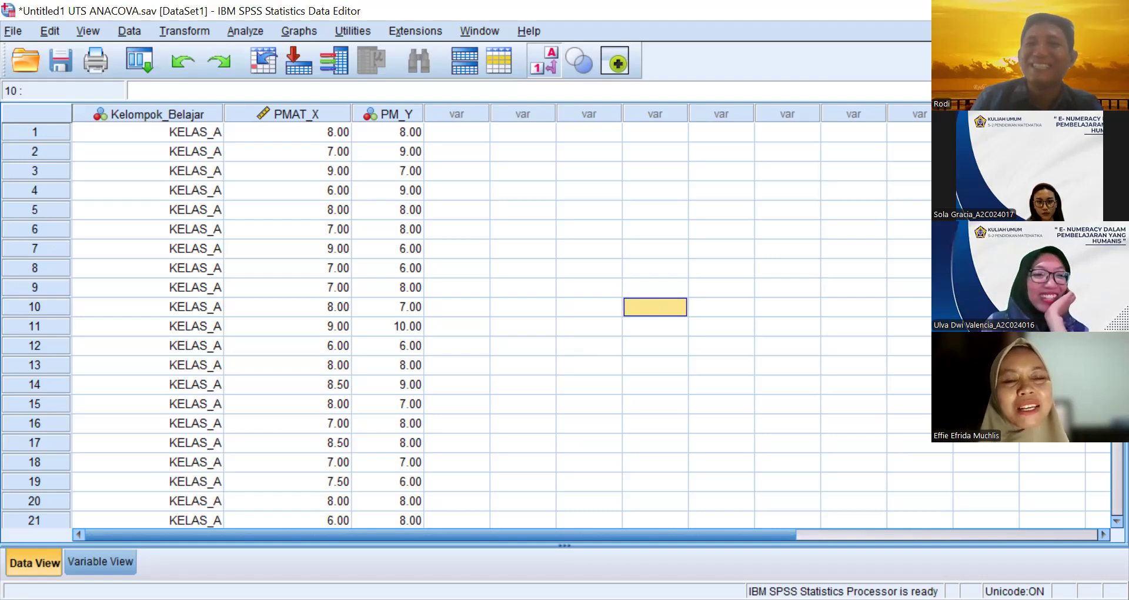
pyautogui.click(714, 194)
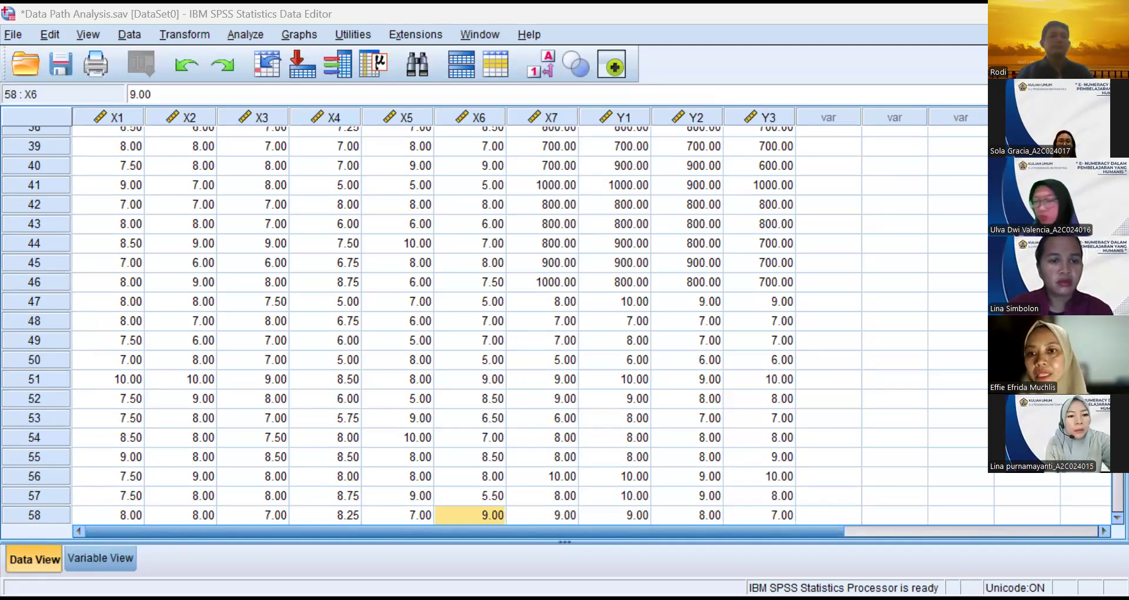
# Step: Review the first cases and the variable definitions of X1 to Y3 in the Data Path Analysis file
pyautogui.click(870, 185)
pyautogui.scroll(13, 871, 186)
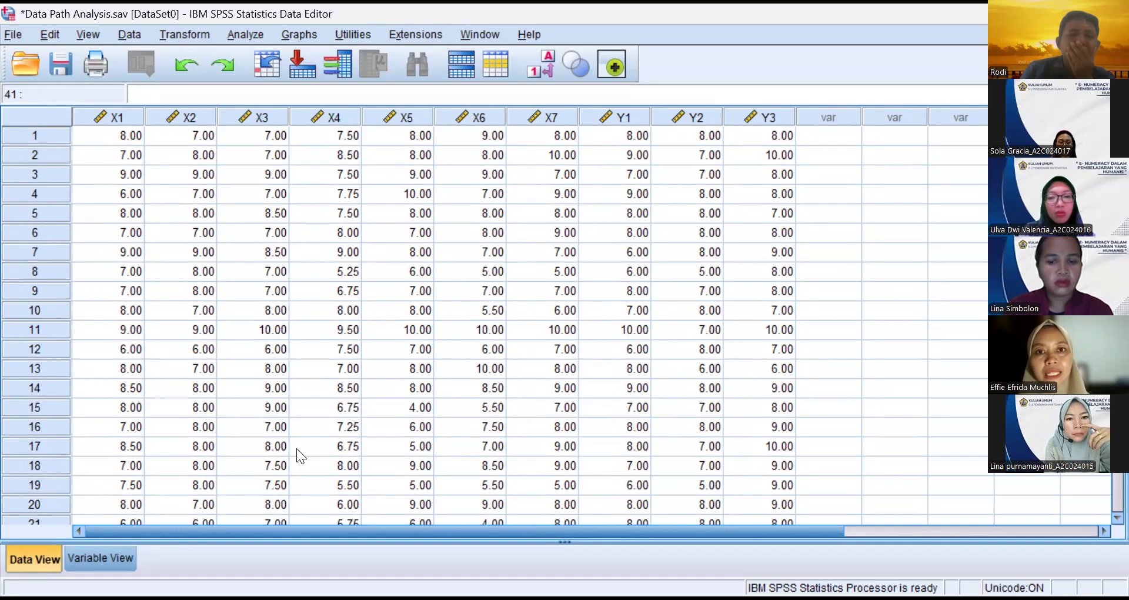
pyautogui.click(94, 561)
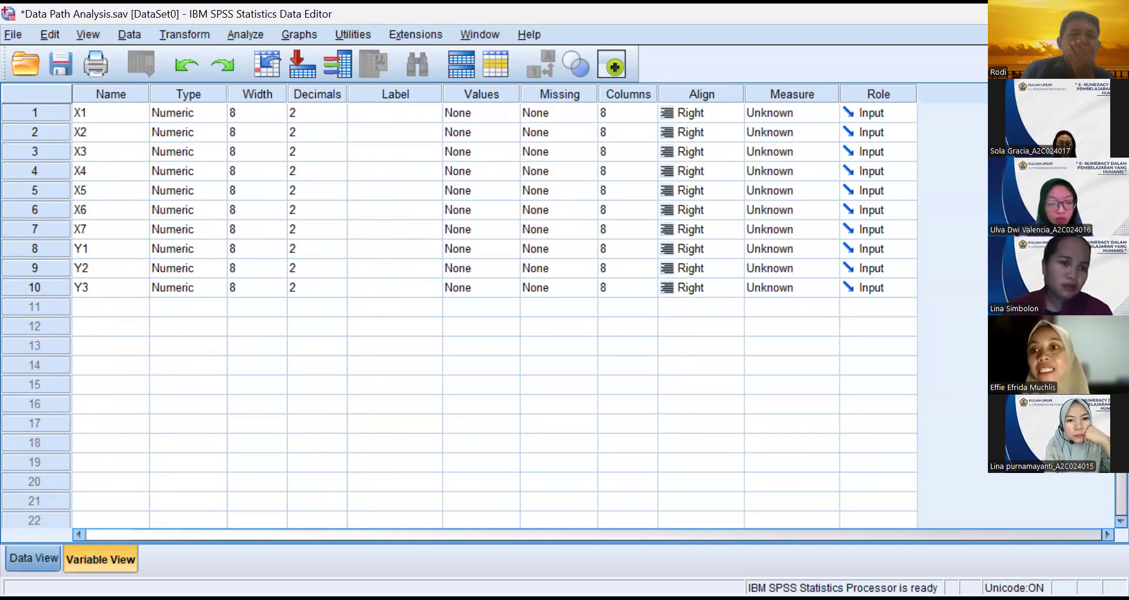
pyautogui.hotkey('ctrl', 't')
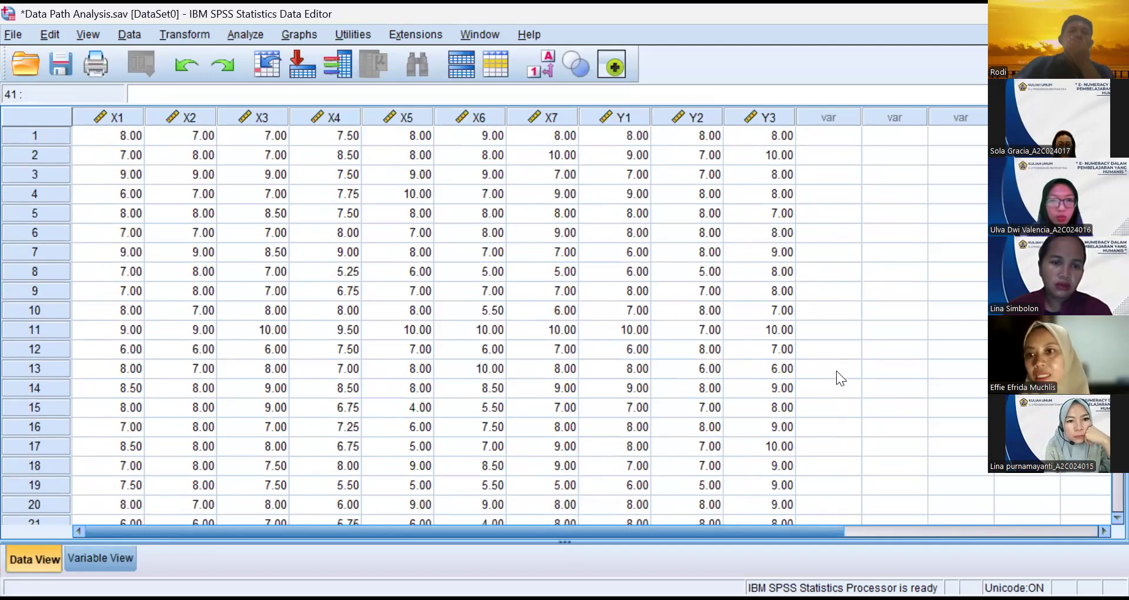
# Step: Correct the X7 values in rows 23 to 26 to 6, 5, 8 and 7
pyautogui.scroll(-4, 836, 372)
pyautogui.scroll(-1, 551, 294)
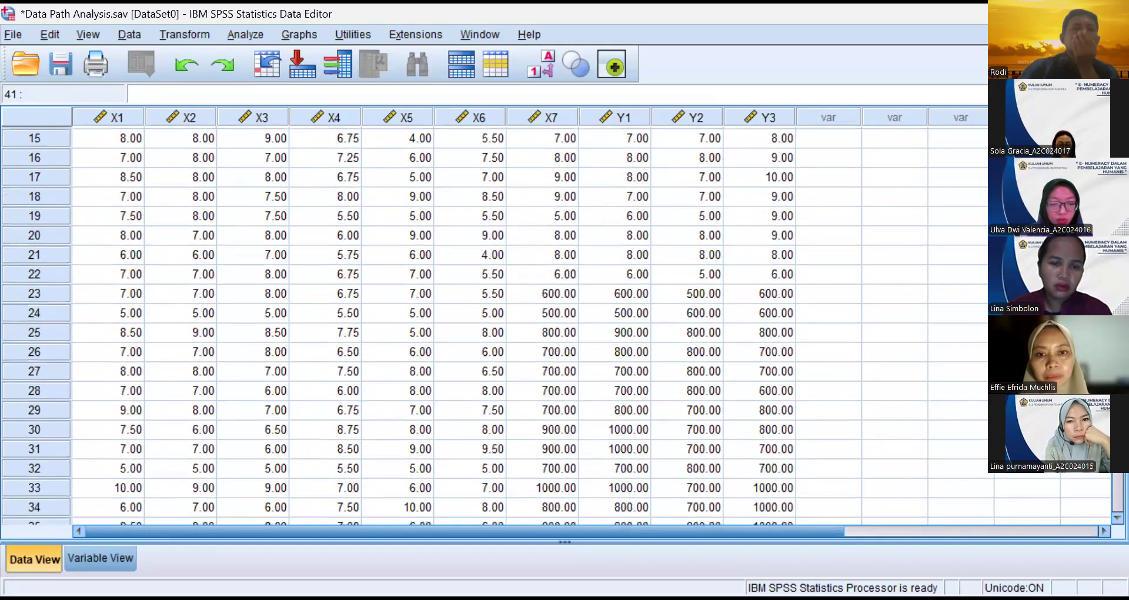
pyautogui.click(551, 294)
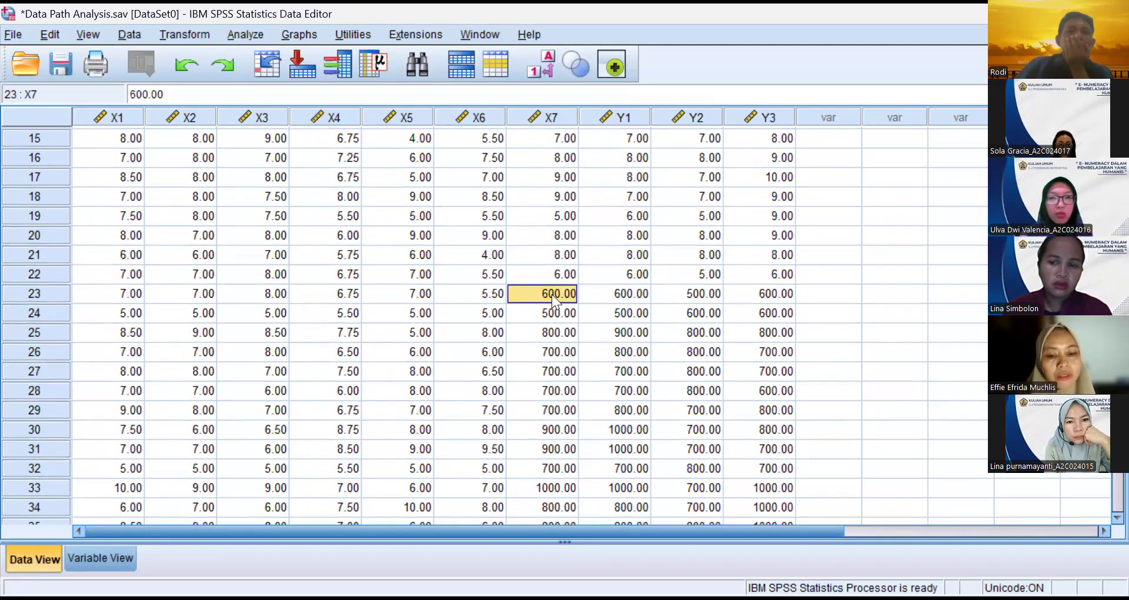
pyautogui.write('6')
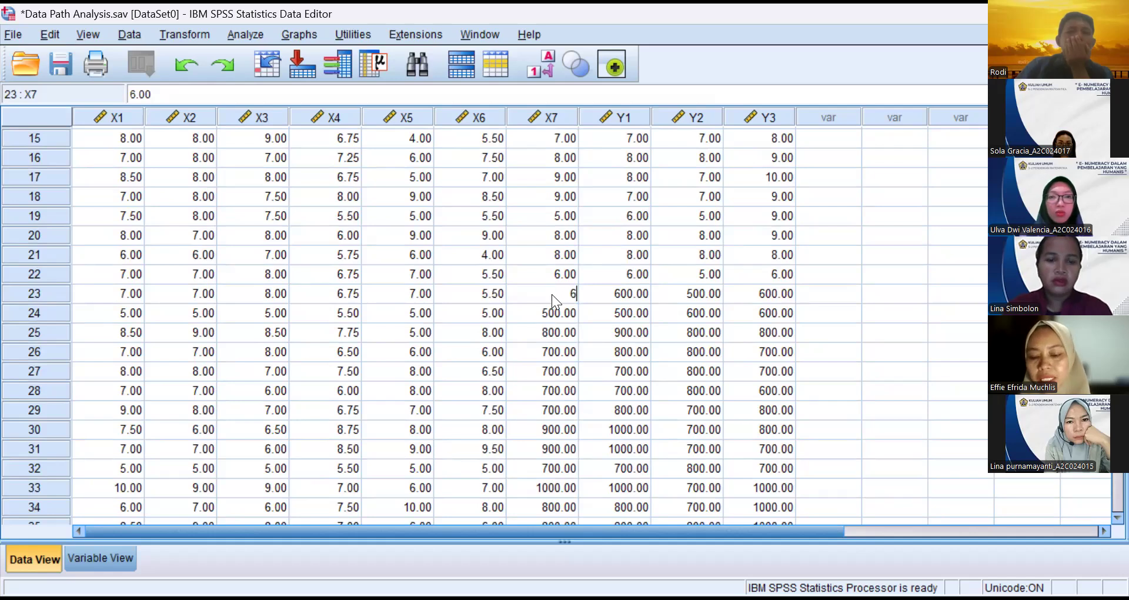
pyautogui.press('Return')
pyautogui.write('5')
pyautogui.press('Return')
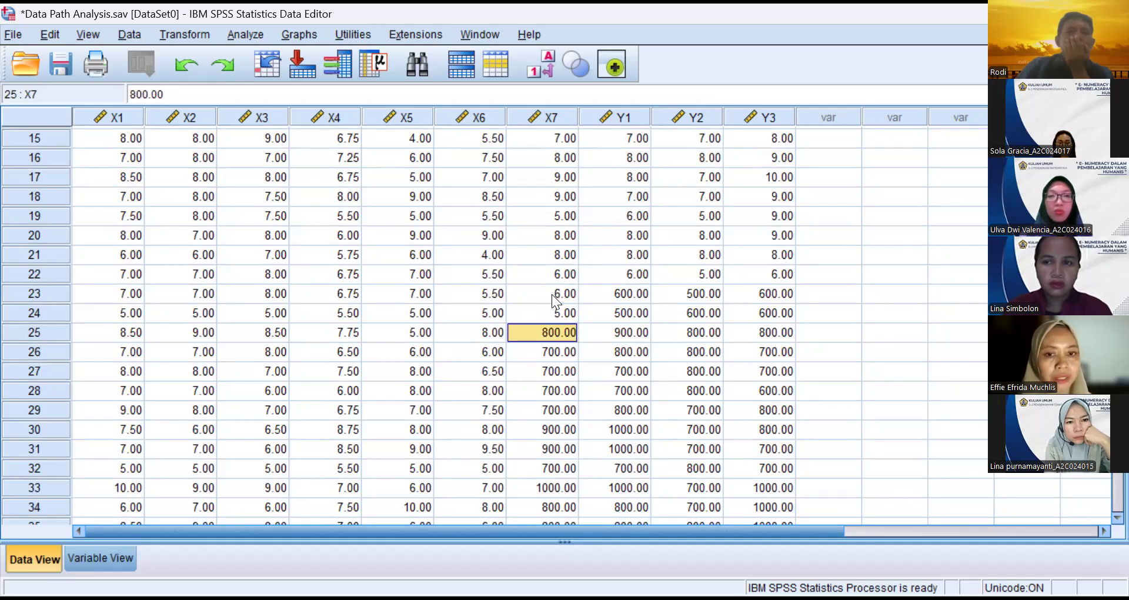
pyautogui.write('8')
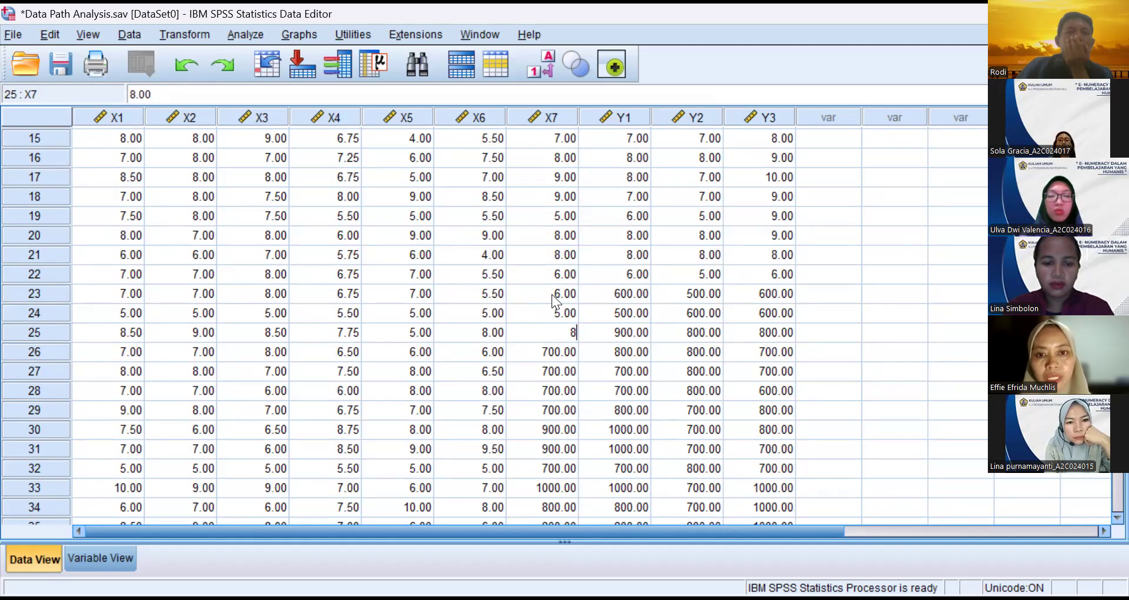
pyautogui.press('Return')
pyautogui.write('7')
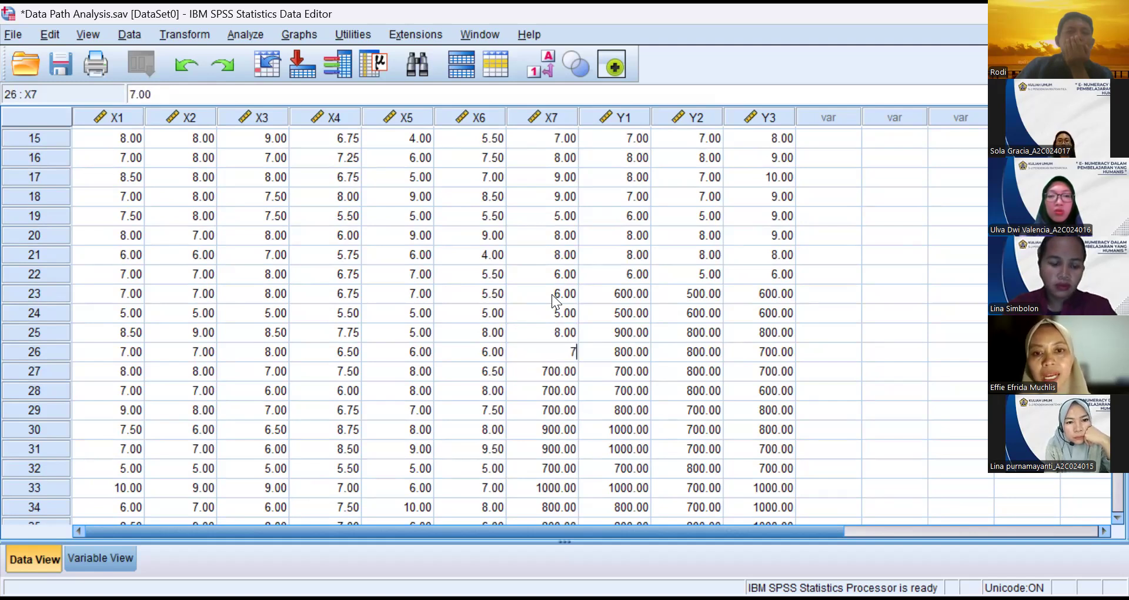
pyautogui.press('Return')
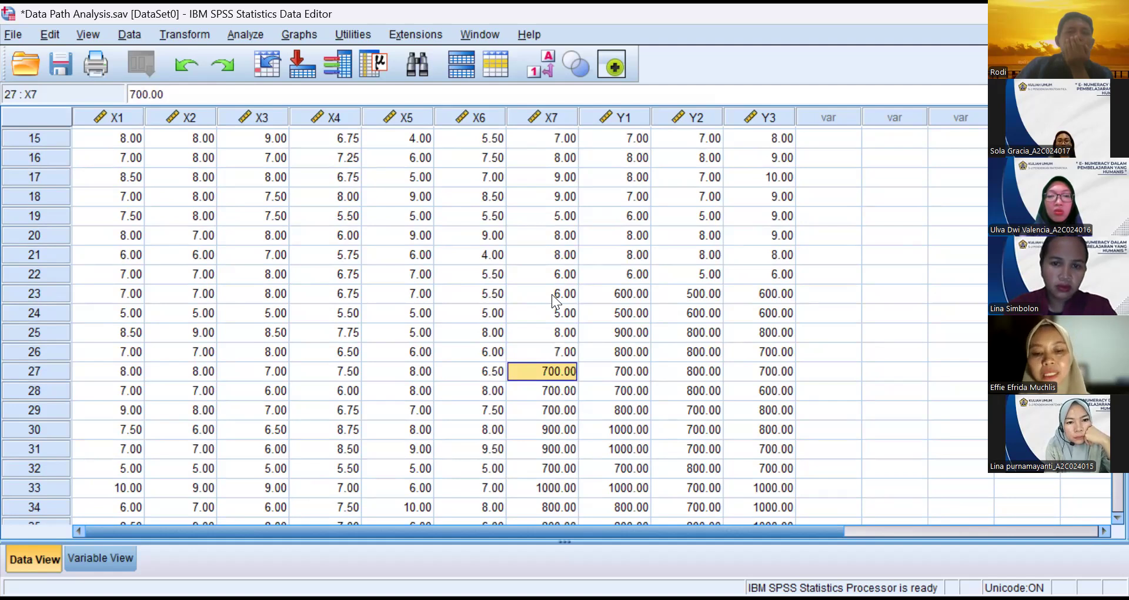
# Step: Correct the X7 values in rows 27 to 31 to 7, 7, 7, 9 and 9
pyautogui.write('7')
pyautogui.press('Return')
pyautogui.write('7')
pyautogui.press('Return')
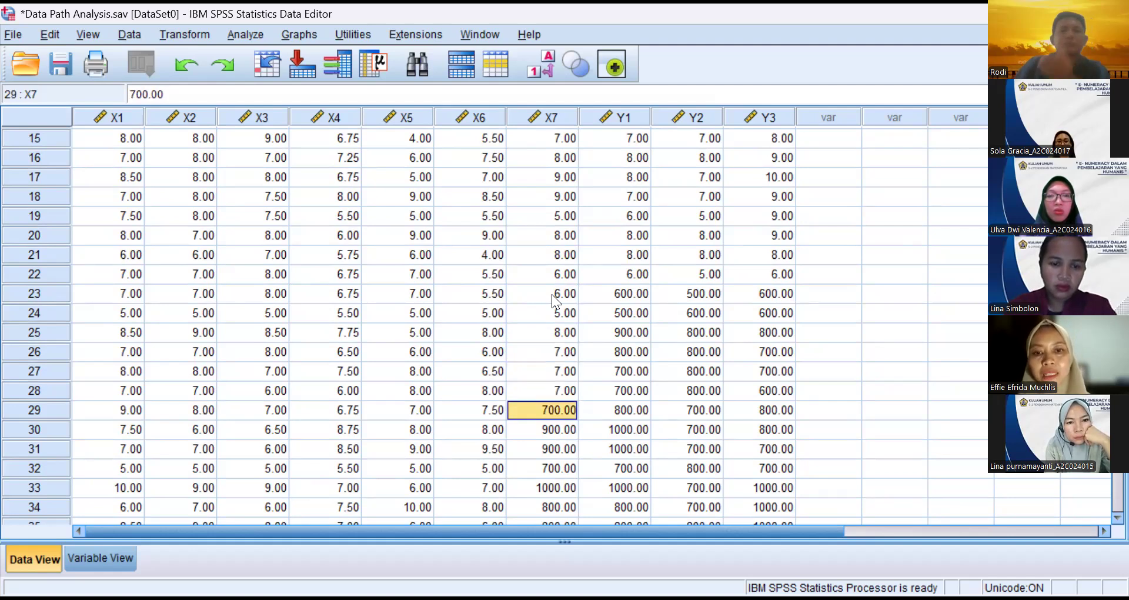
pyautogui.write('7')
pyautogui.press('Return')
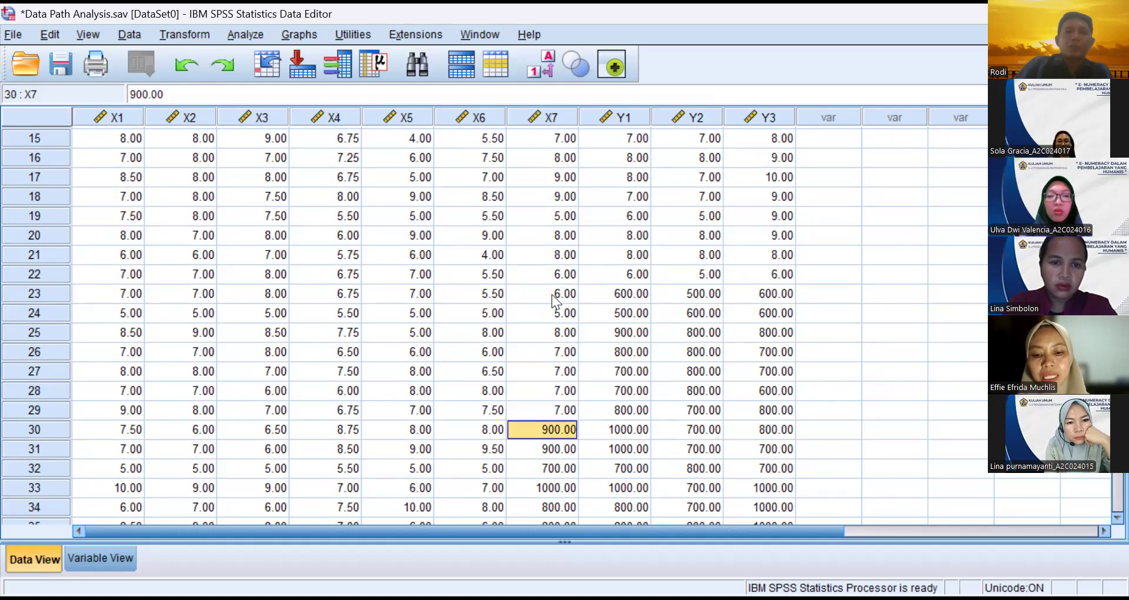
pyautogui.write('9')
pyautogui.press('Return')
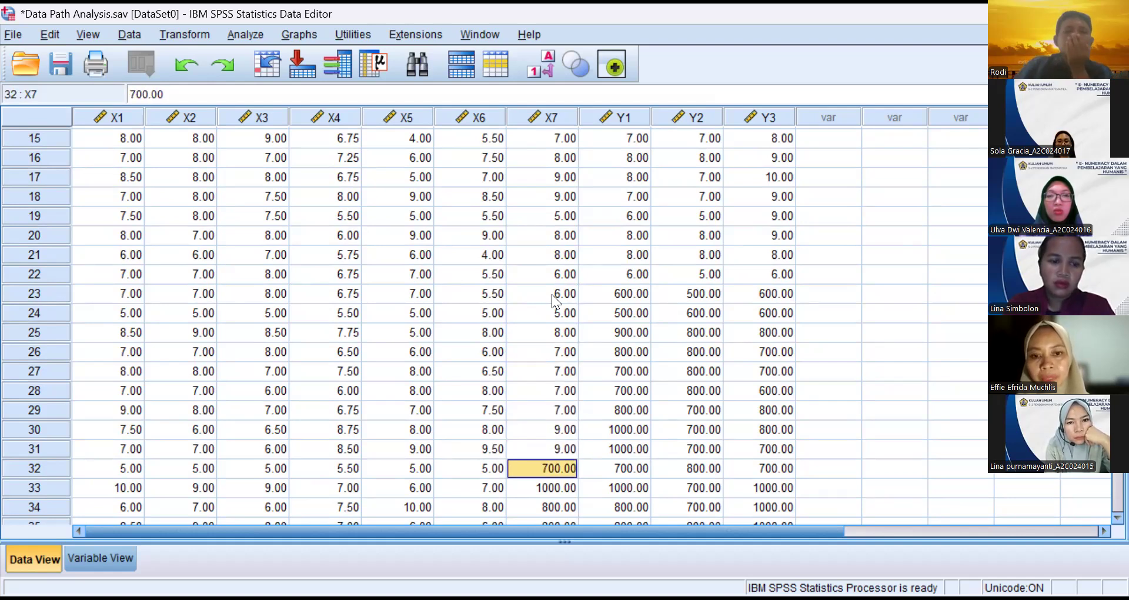
# Step: Correct the X7 values in rows 32 to 36 to 7, 10, 8, 8 and 8
pyautogui.write('7')
pyautogui.press('Return')
pyautogui.write('10')
pyautogui.press('Return')
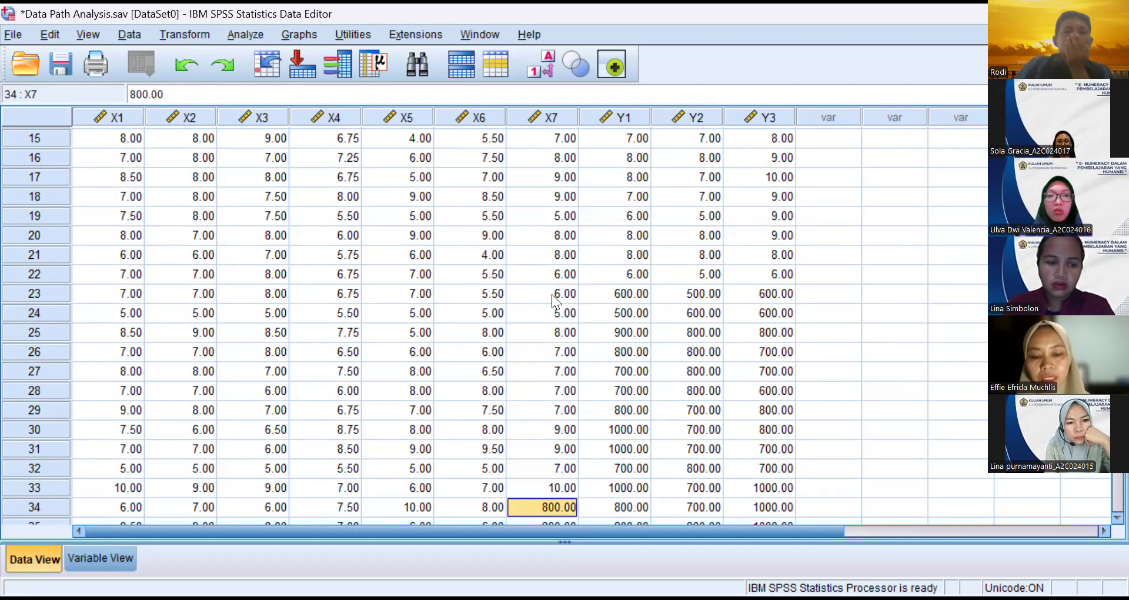
pyautogui.write('8')
pyautogui.press('Return')
pyautogui.write('8')
pyautogui.press('Return')
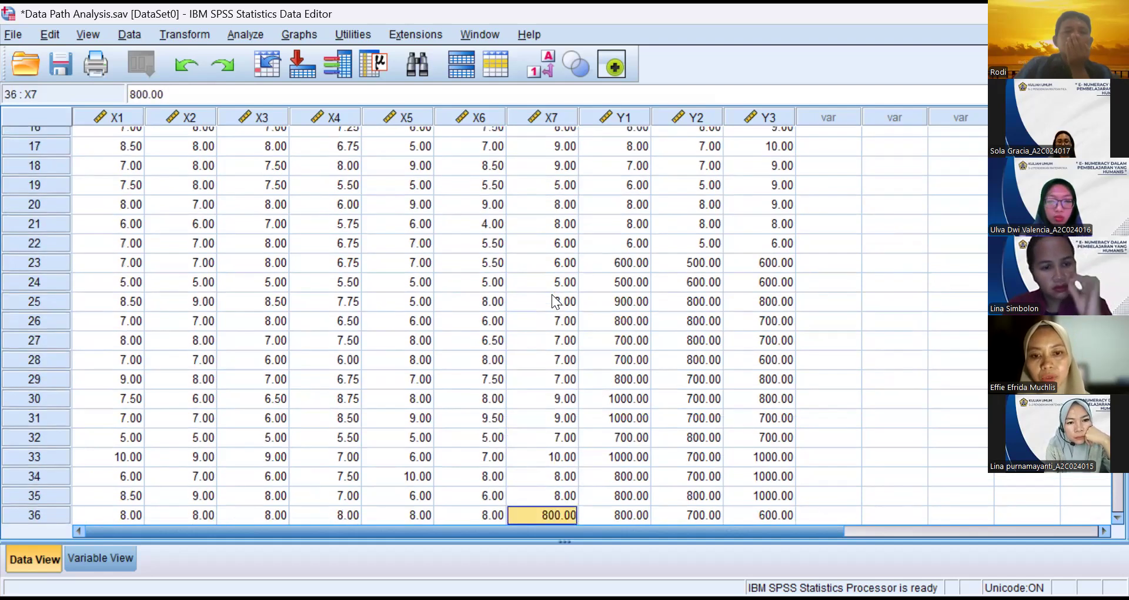
pyautogui.write('8')
pyautogui.press('Return')
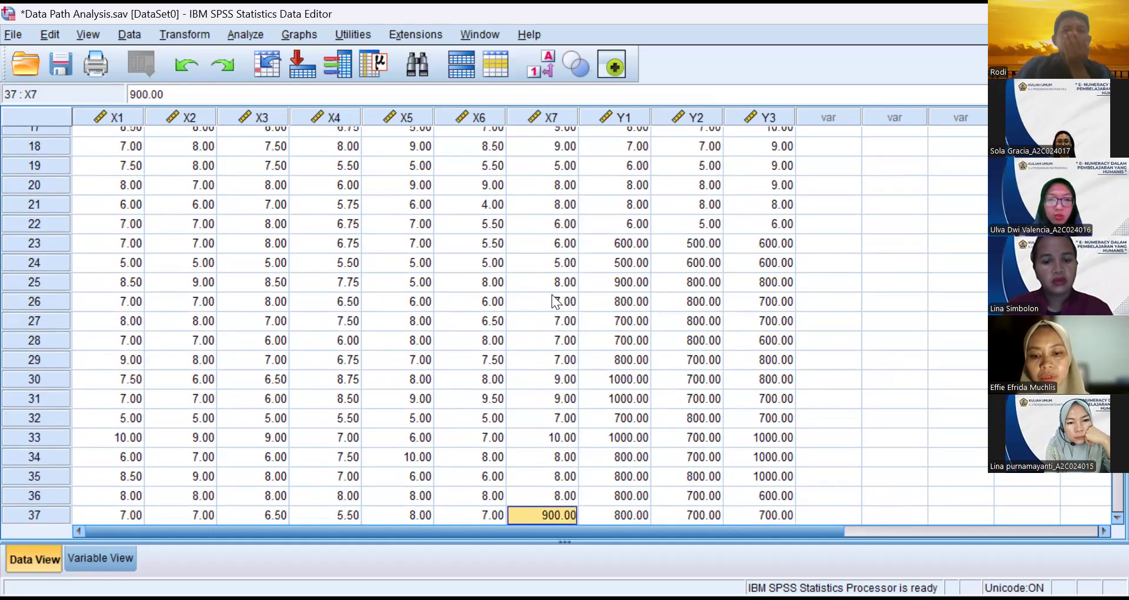
# Step: Correct the X7 values in rows 37 to 41 to 9, 8, 7, 7 and 10
pyautogui.write('9')
pyautogui.press('Return')
pyautogui.write('8')
pyautogui.press('Return')
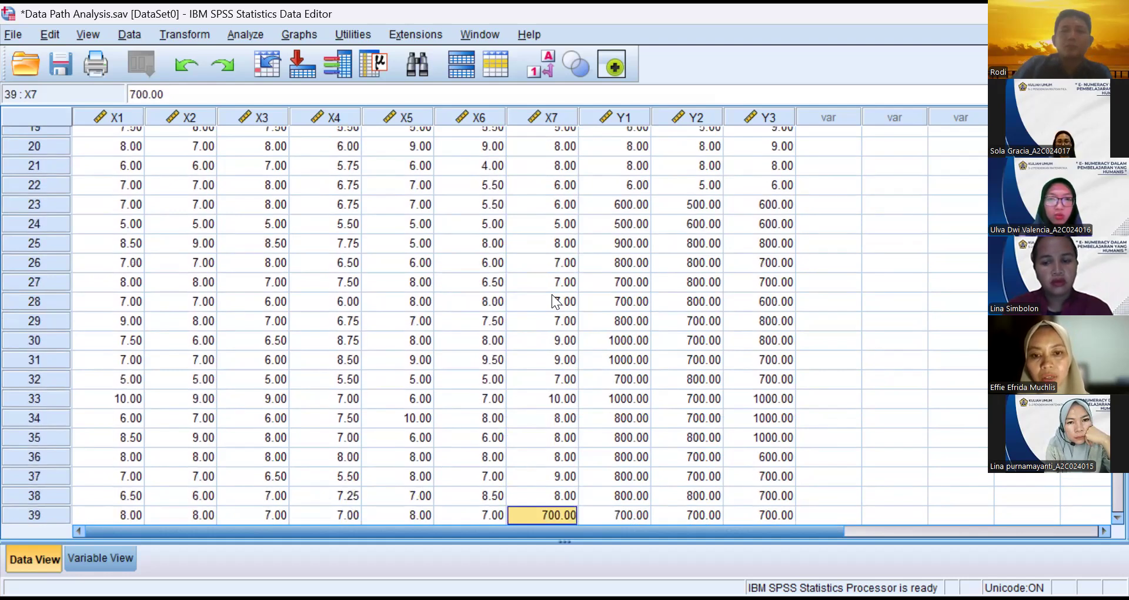
pyautogui.write('7')
pyautogui.press('Return')
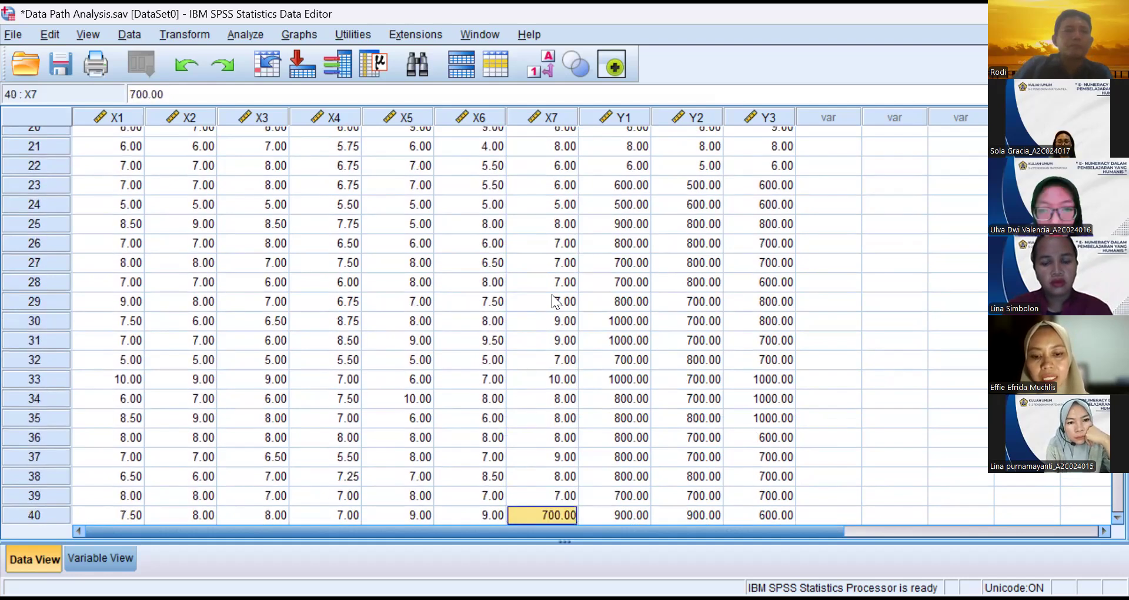
pyautogui.write('7')
pyautogui.press('Return')
pyautogui.write('10')
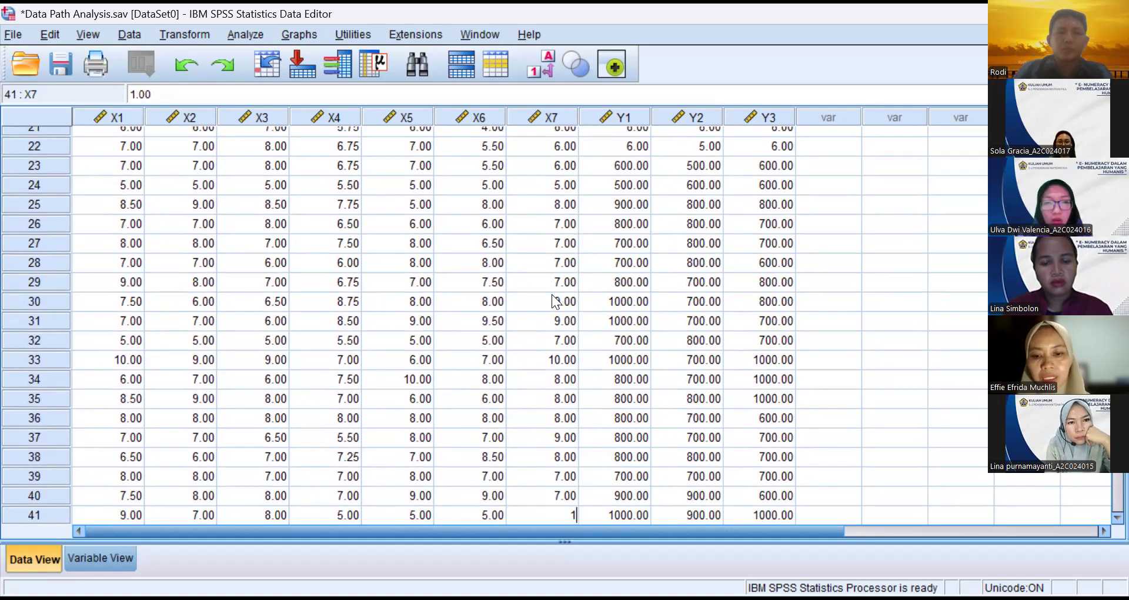
pyautogui.press('Return')
# Step: Correct the X7 values in rows 42 to 46 to 8, 8, 8, 8 and 9
pyautogui.write('8')
pyautogui.press('Return')
pyautogui.write('8')
pyautogui.press('Return')
pyautogui.press('Return')
pyautogui.press('Up')
pyautogui.write('8')
pyautogui.press('Return')
pyautogui.write('8')
pyautogui.press('Return')
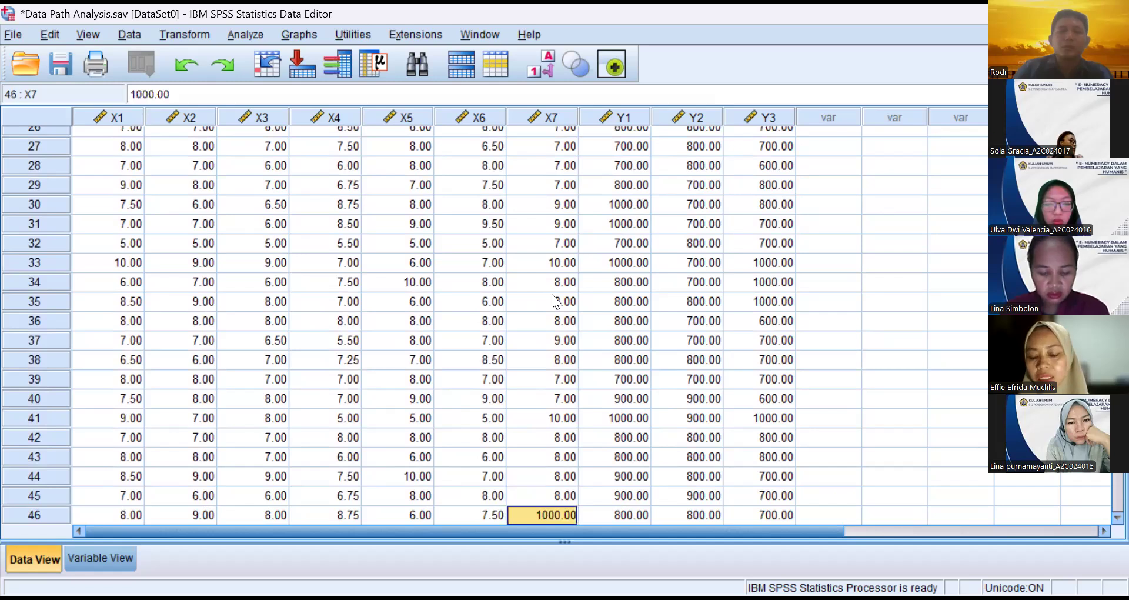
pyautogui.press('Up')
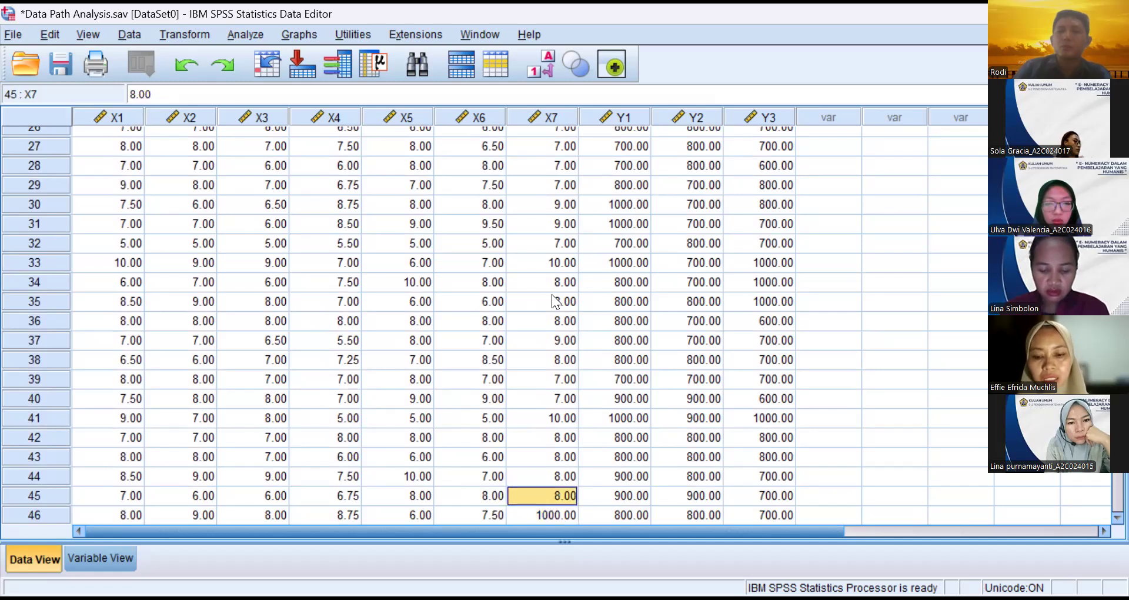
pyautogui.press('Return')
pyautogui.write('9')
pyautogui.press('Return')
# Step: Find the next wrongly scaled X7 value, in row 69, and set it to 10
pyautogui.press('Return')
pyautogui.press('Return')
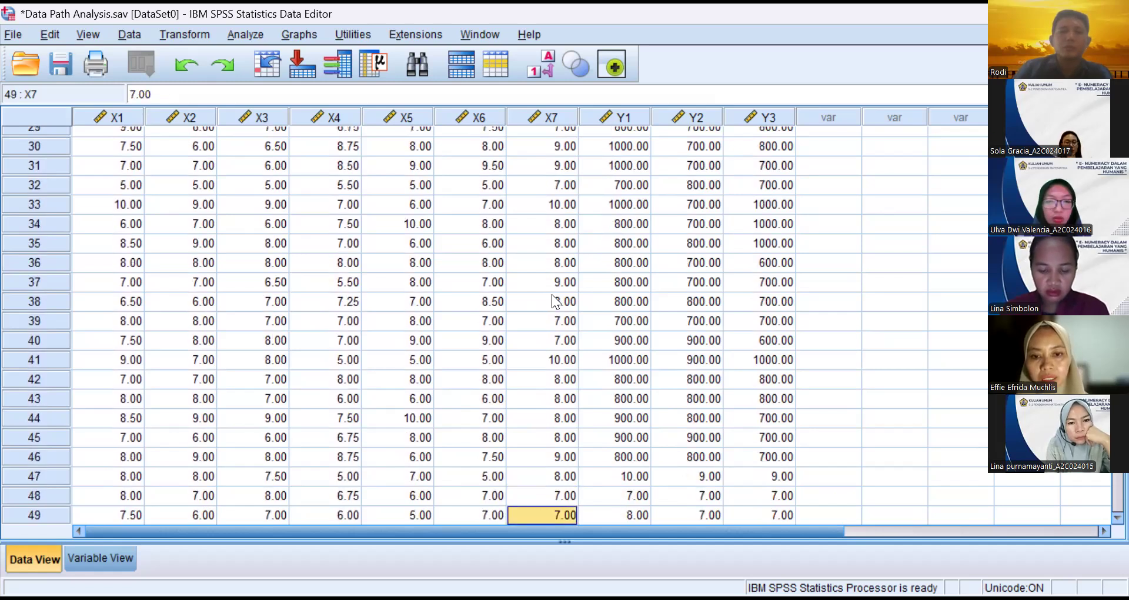
pyautogui.press('Return')
pyautogui.press('Return')
pyautogui.press('Return')
pyautogui.press('Return')
pyautogui.press('Return')
pyautogui.press('Return')
pyautogui.press('Return')
pyautogui.press('Return')
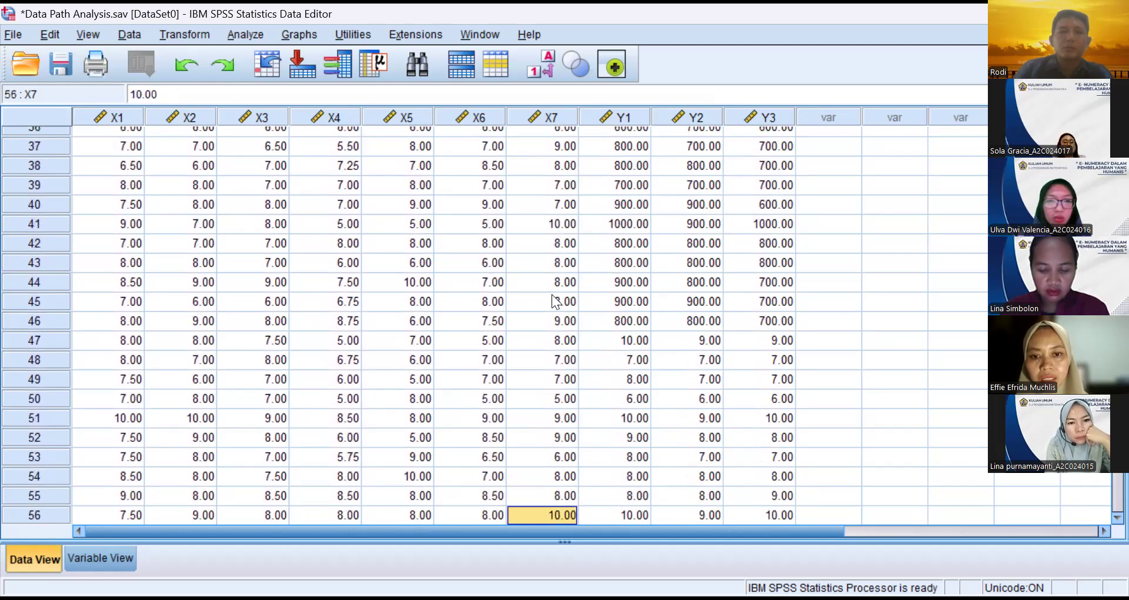
pyautogui.press('Return')
pyautogui.press('Return')
pyautogui.press('Return')
pyautogui.press('Return')
pyautogui.press('Return')
pyautogui.press('Return')
pyautogui.press('Return')
pyautogui.press('Return')
pyautogui.press('Return')
pyautogui.press('Return')
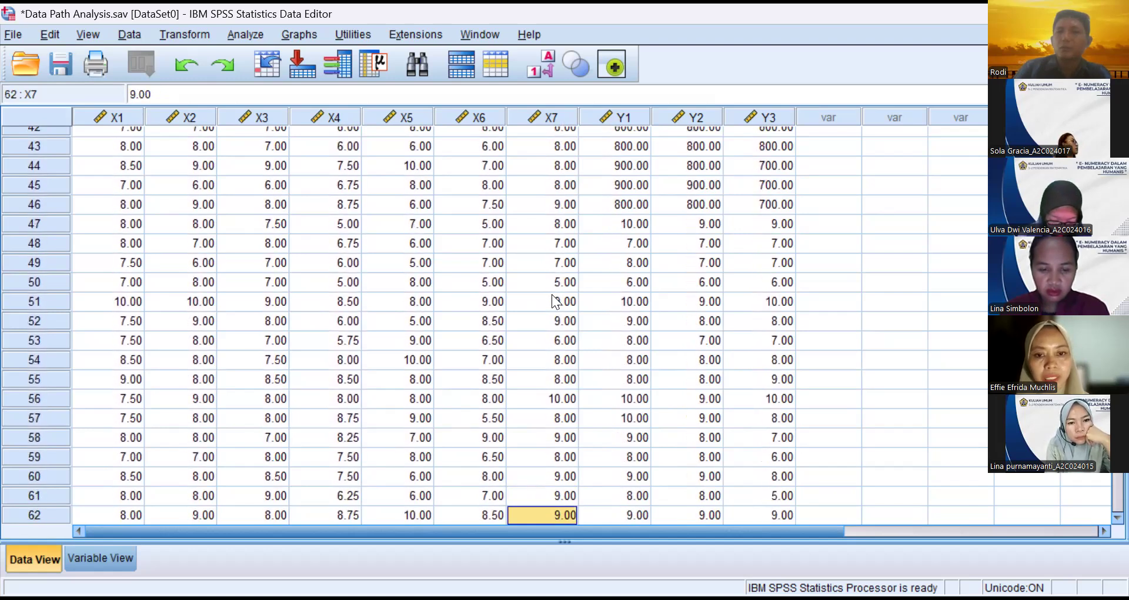
pyautogui.press('Return')
pyautogui.press('Return')
pyautogui.press('Return')
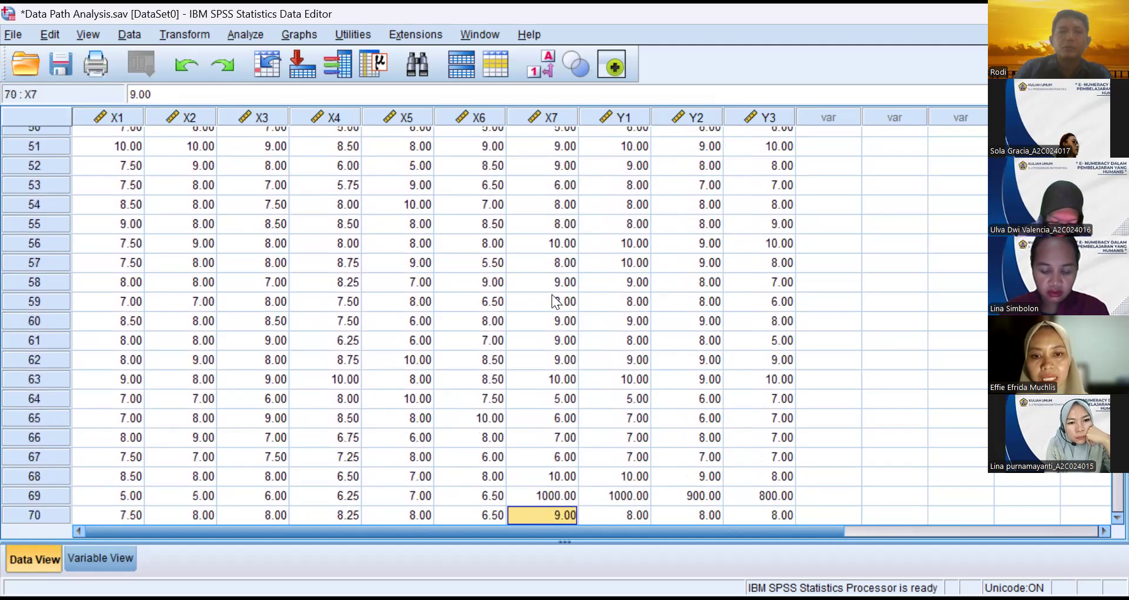
pyautogui.press('Up')
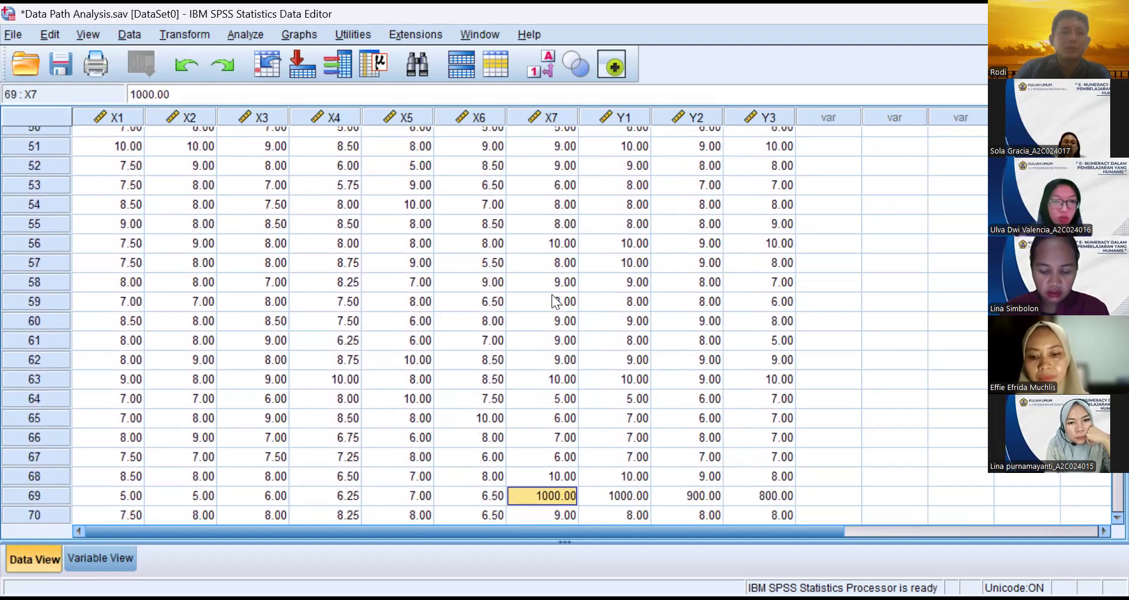
pyautogui.write('10')
pyautogui.press('Return')
# Step: Correct the next wrongly scaled X7 values, in rows 86 to 89, to 10, 9, 8 and 8
pyautogui.press('Return')
pyautogui.press('Return')
pyautogui.press('Return')
pyautogui.press('Return')
pyautogui.press('Return')
pyautogui.press('Return')
pyautogui.press('Return')
pyautogui.press('Return')
pyautogui.press('Return')
pyautogui.press('Return')
pyautogui.press('Return')
pyautogui.press('Return')
pyautogui.press('Return')
pyautogui.press('Return')
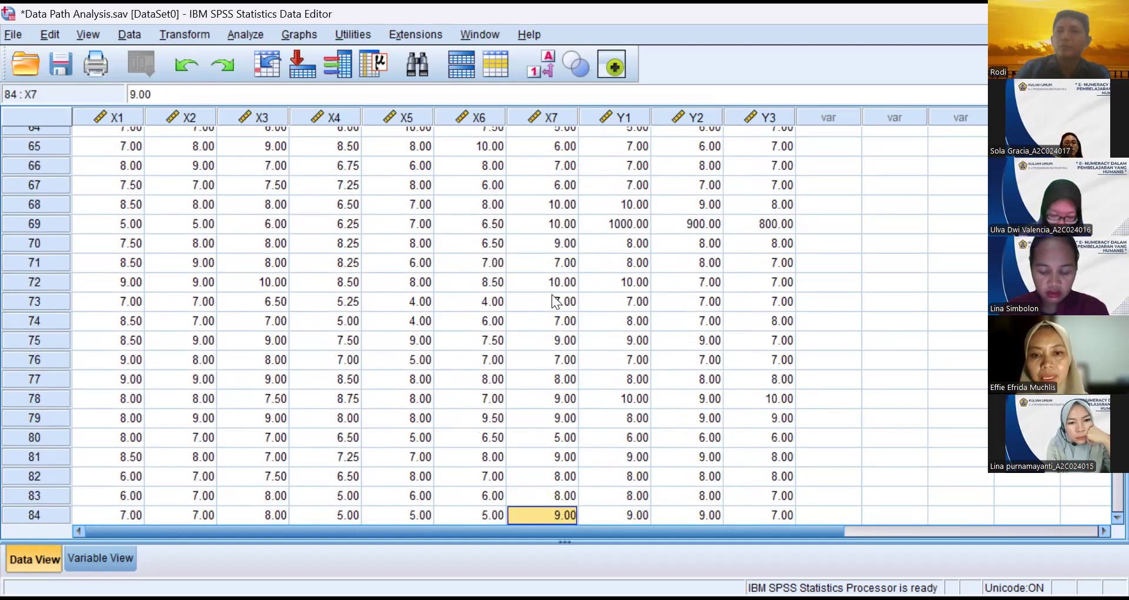
pyautogui.press('Return')
pyautogui.press('Return')
pyautogui.press('Return')
pyautogui.press('Return')
pyautogui.press('Up')
pyautogui.press('Up')
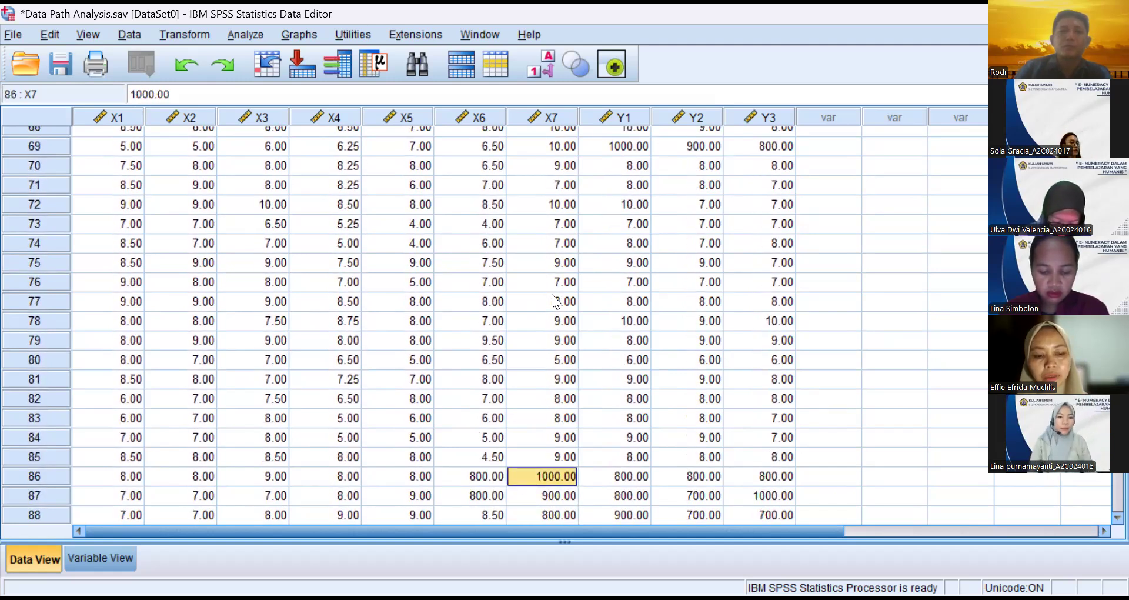
pyautogui.write('10')
pyautogui.press('Return')
pyautogui.write('9')
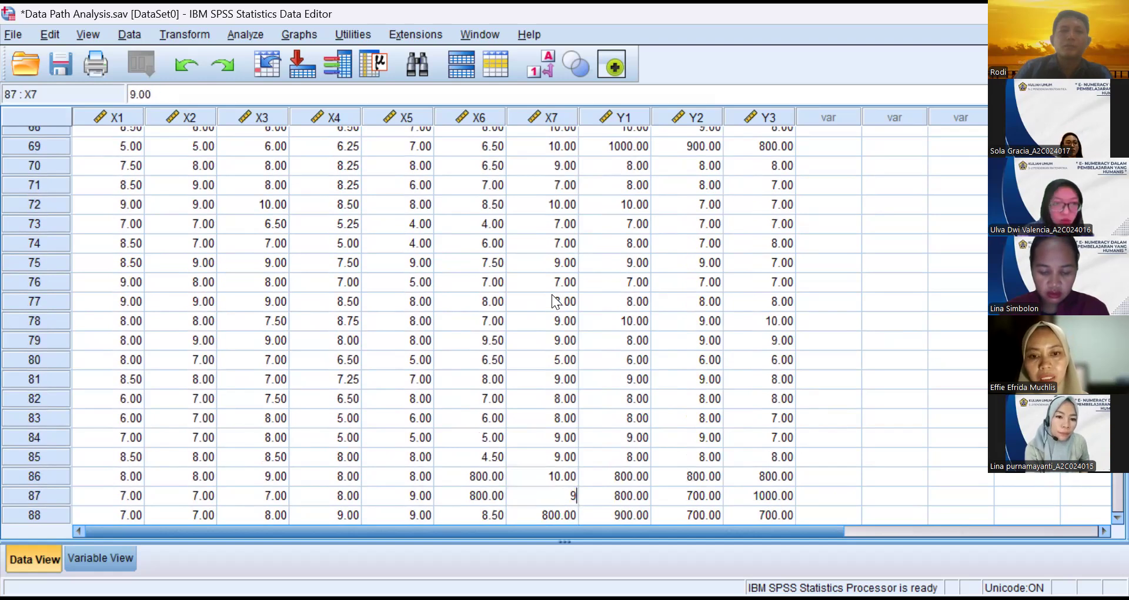
pyautogui.press('Return')
pyautogui.write('8')
pyautogui.press('Return')
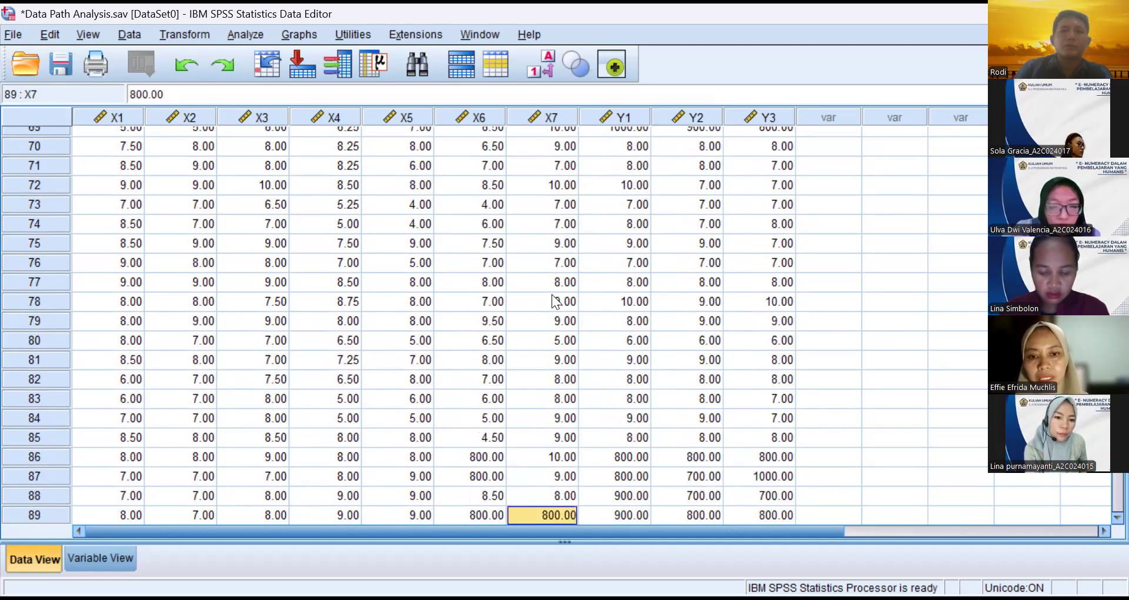
pyautogui.write('800.00')
pyautogui.press('Return')
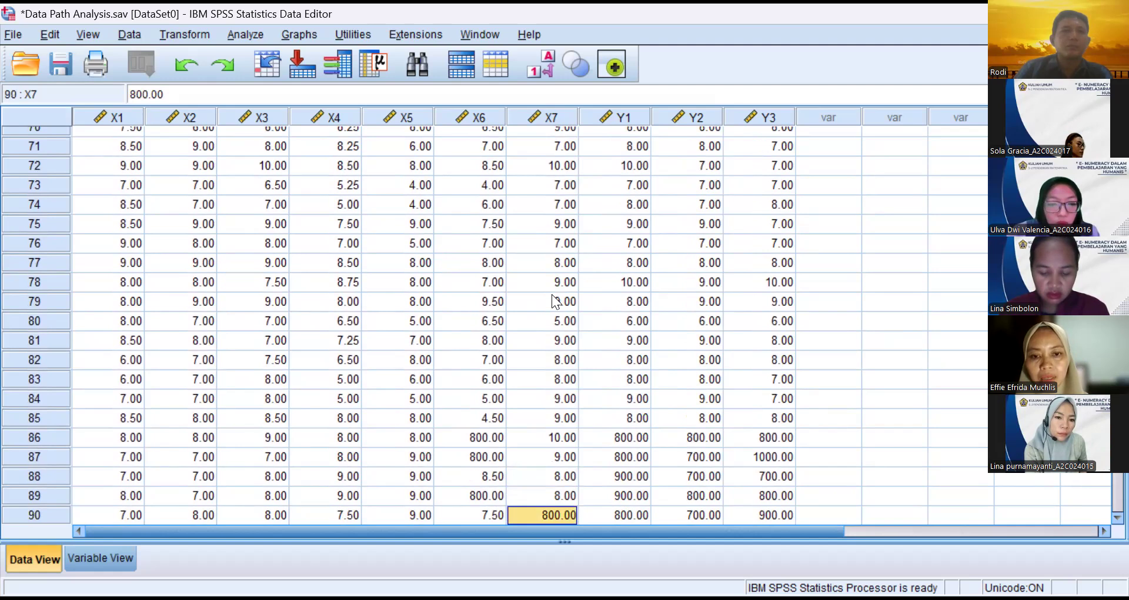
# Step: Correct the X7 values in rows 90 to 93 to 8, 9, 8 and 8
pyautogui.write('8')
pyautogui.press('Return')
pyautogui.write('9')
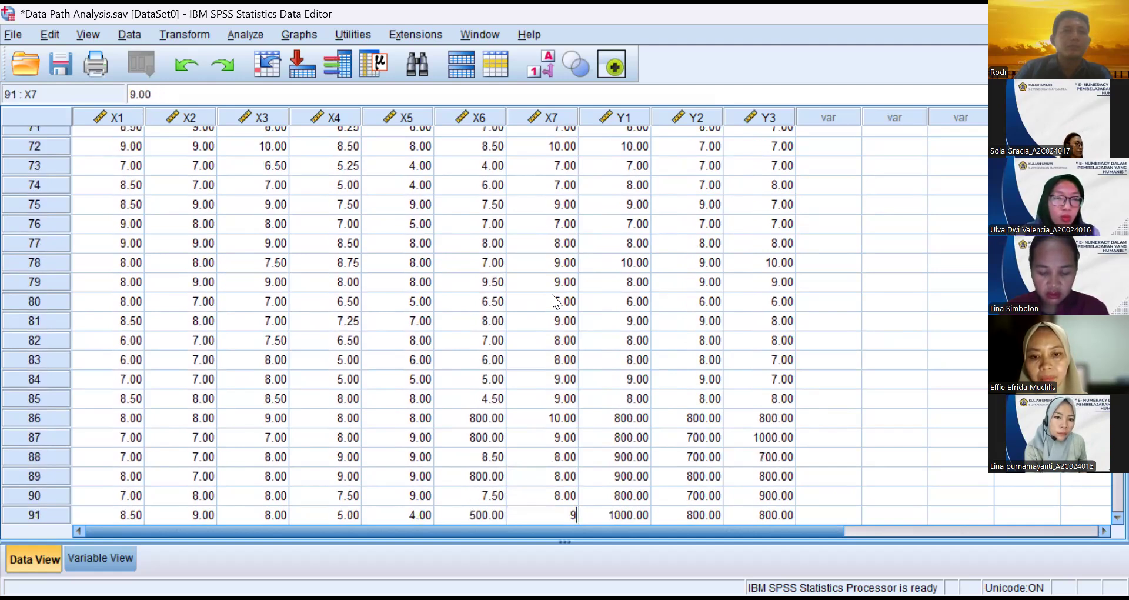
pyautogui.press('Return')
pyautogui.write('8')
pyautogui.press('Return')
pyautogui.write('8')
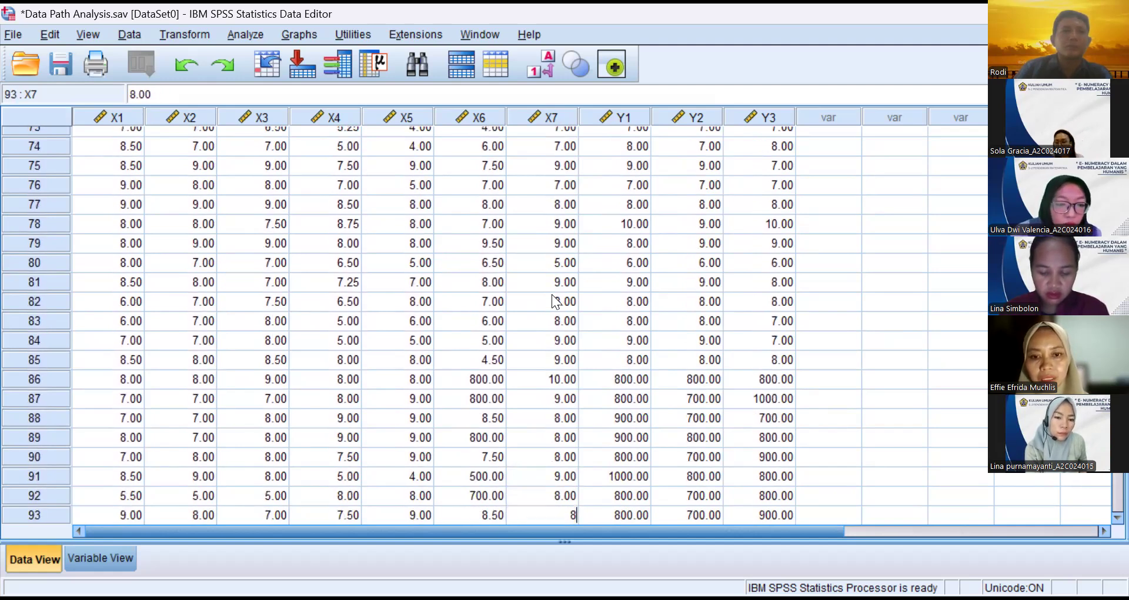
pyautogui.press('Return')
# Step: Correct the X7 values in rows 94 to 97 to 8, 9, 5 and 7
pyautogui.write('8')
pyautogui.press('Return')
pyautogui.write('9')
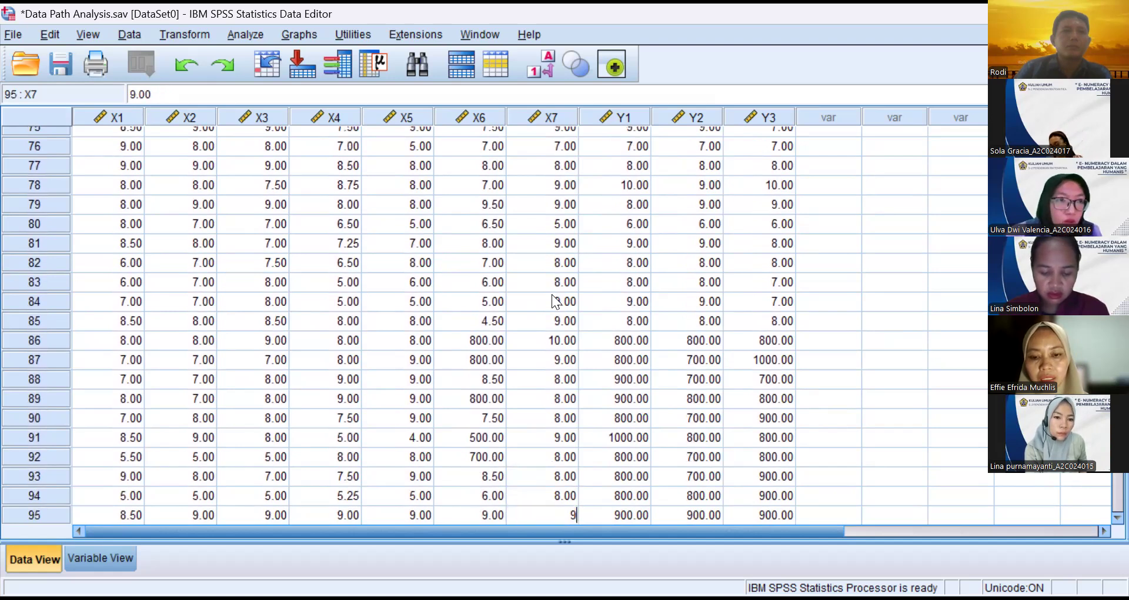
pyautogui.press('Return')
pyautogui.write('5')
pyautogui.press('Return')
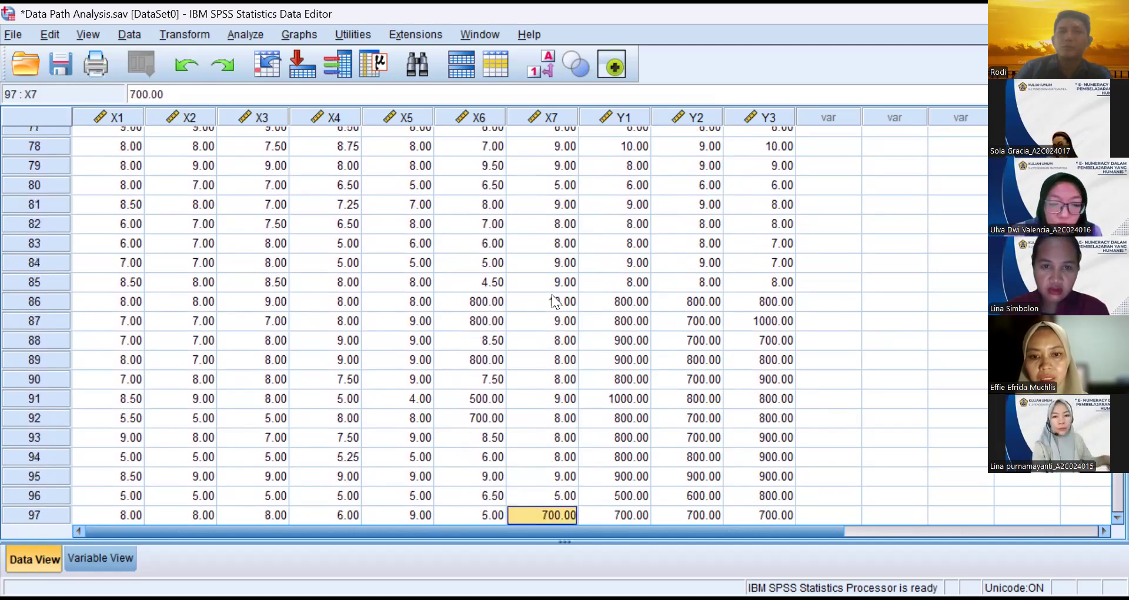
pyautogui.write('7')
pyautogui.press('Return')
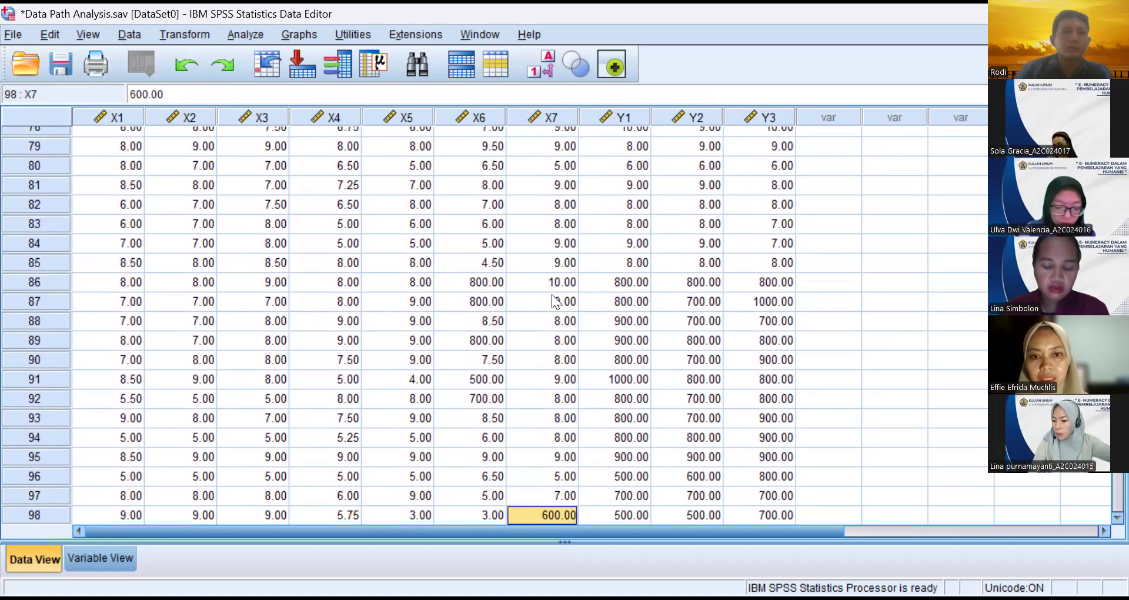
# Step: Go back to the wrongly scaled X6 values and set row 92 to 7 and row 91 to 5
pyautogui.press('Up')
pyautogui.press('Up')
pyautogui.press('Up')
pyautogui.press('Up')
pyautogui.press('Up')
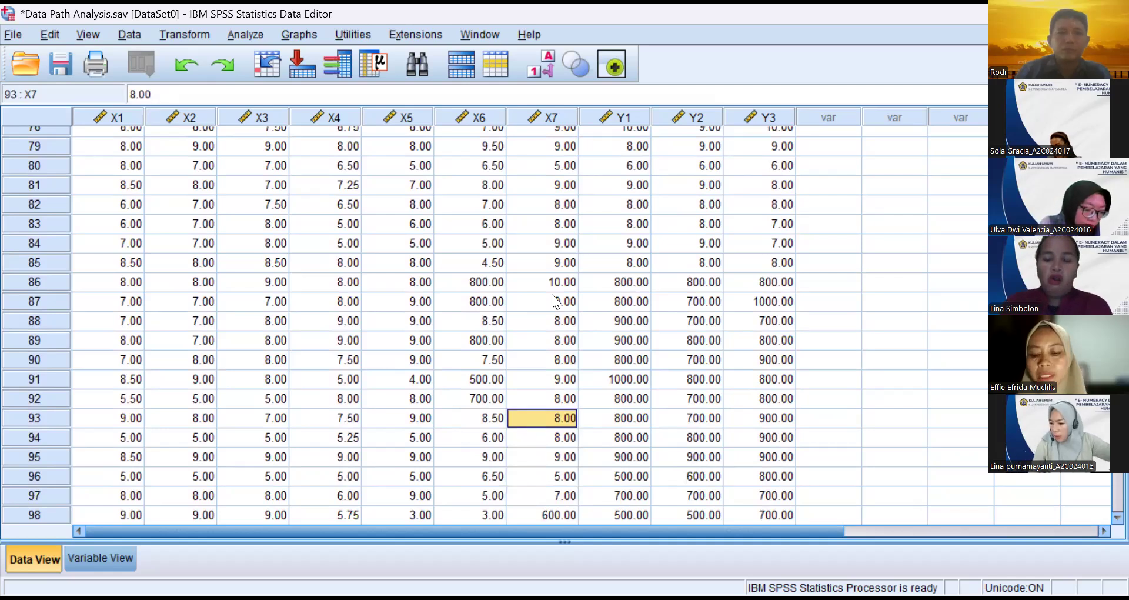
pyautogui.press('Up')
pyautogui.press('Left')
pyautogui.write('7')
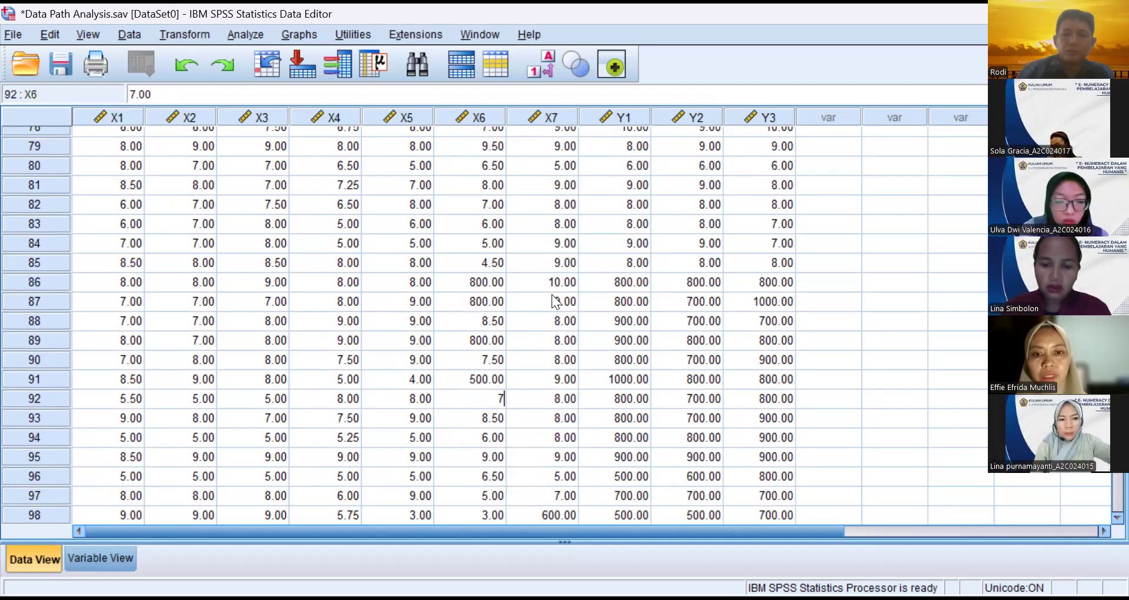
pyautogui.press('Up')
pyautogui.write('5')
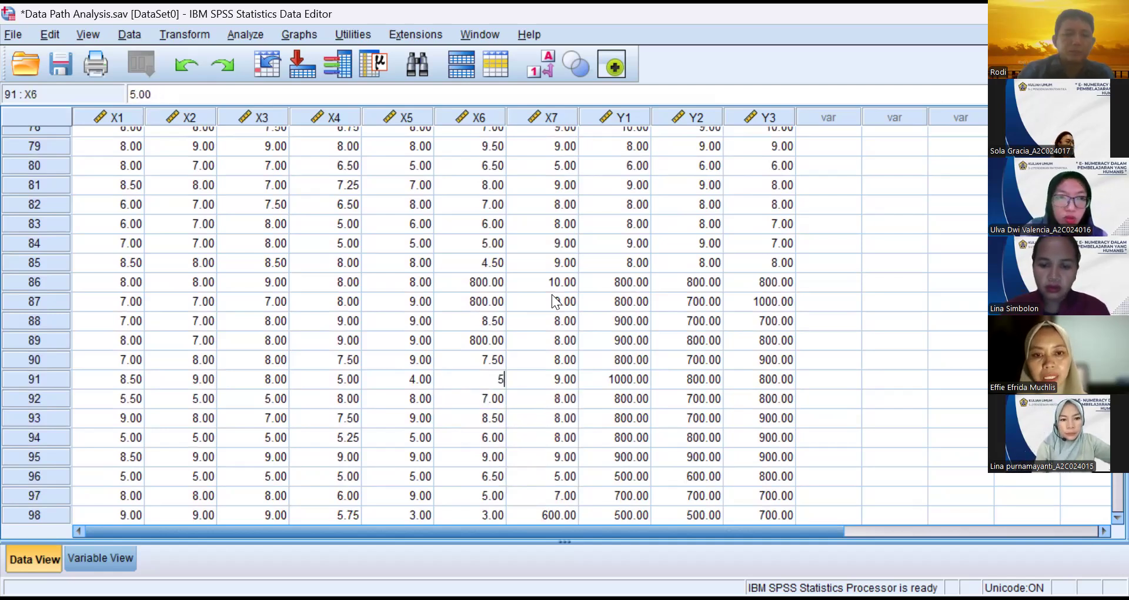
pyautogui.press('Up')
# Step: Correct the X6 values in rows 89, 87 and 86 to 8 each
pyautogui.press('Up')
pyautogui.write('8')
pyautogui.press('Up')
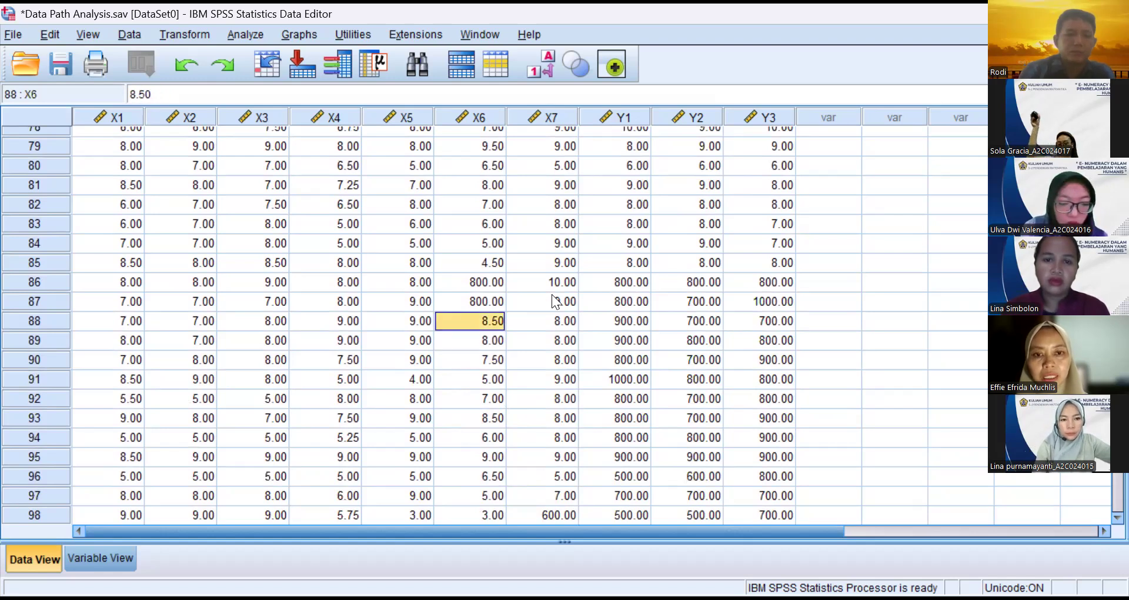
pyautogui.press('Up')
pyautogui.write('8')
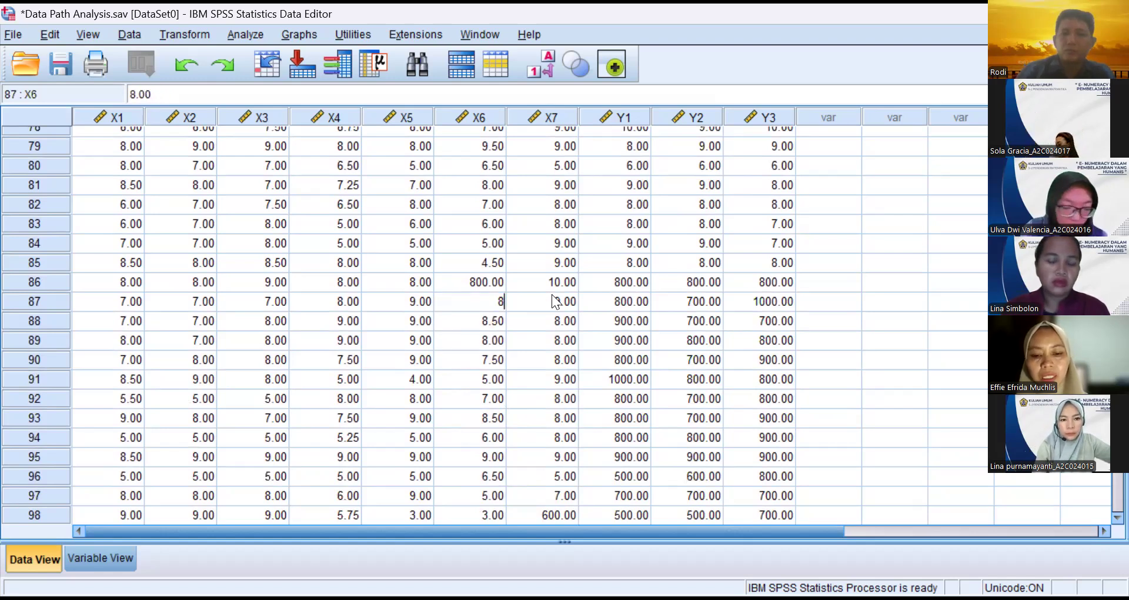
pyautogui.press('Up')
pyautogui.write('8')
pyautogui.press('Up')
# Step: Check the X6 column above row 86 for further wrongly scaled values
pyautogui.press('Up')
pyautogui.press('Up')
pyautogui.press('Up')
pyautogui.press('Up')
pyautogui.press('Up')
pyautogui.press('Up')
pyautogui.press('Up')
pyautogui.press('Up')
pyautogui.press('Up')
pyautogui.press('Up')
pyautogui.press('Up')
pyautogui.press('Up')
pyautogui.press('Down')
pyautogui.press('Down')
pyautogui.press('Down')
pyautogui.press('Down')
pyautogui.press('Down')
pyautogui.press('Down')
pyautogui.press('Down')
pyautogui.press('Down')
pyautogui.press('Down')
pyautogui.press('Down')
# Step: Correct the last wrongly scaled X7 values, in rows 98 to 100, to 6, 8 and 5
pyautogui.press('Right')
pyautogui.press('Down')
pyautogui.press('Down')
pyautogui.press('Down')
pyautogui.press('Down')
pyautogui.press('Down')
pyautogui.press('Down')
pyautogui.press('Down')
pyautogui.press('Down')
pyautogui.press('Down')
pyautogui.press('Down')
pyautogui.press('Down')
pyautogui.press('Down')
pyautogui.press('Down')
pyautogui.press('Down')
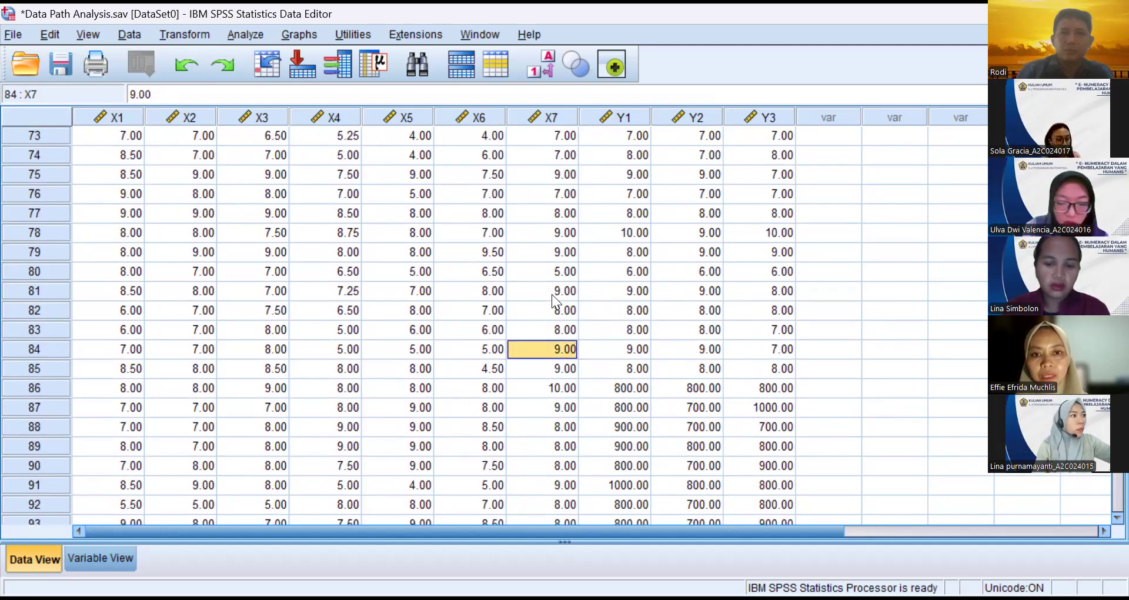
pyautogui.press('Down')
pyautogui.press('Down')
pyautogui.press('Down')
pyautogui.press('Down')
pyautogui.press('Down')
pyautogui.press('Down')
pyautogui.press('Up')
pyautogui.press('Up')
pyautogui.press('Up')
pyautogui.press('Up')
pyautogui.press('Up')
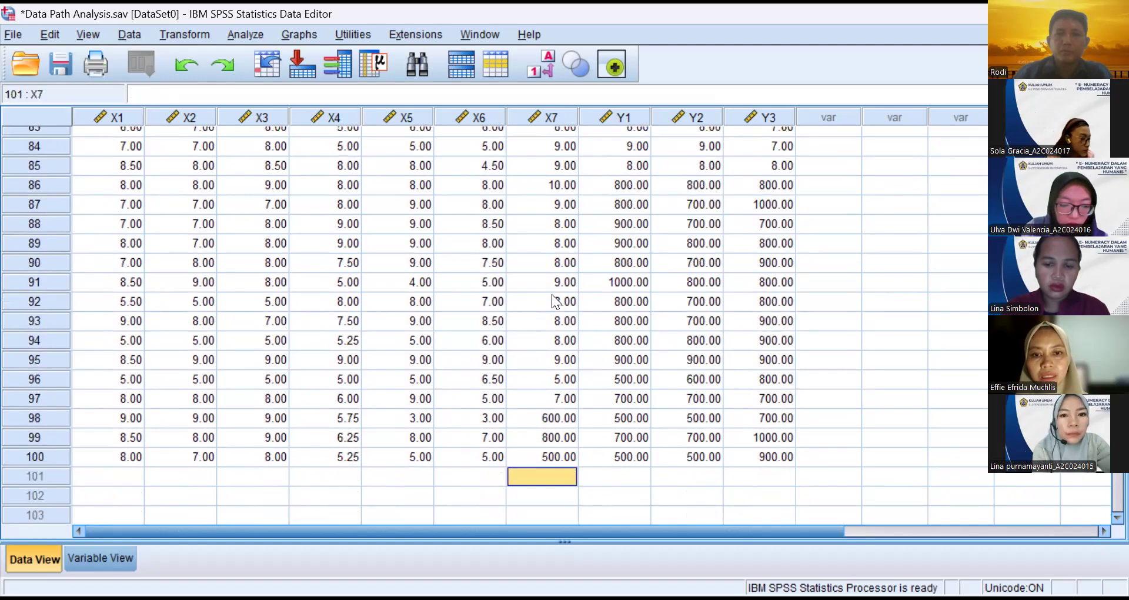
pyautogui.write('6')
pyautogui.press('Return')
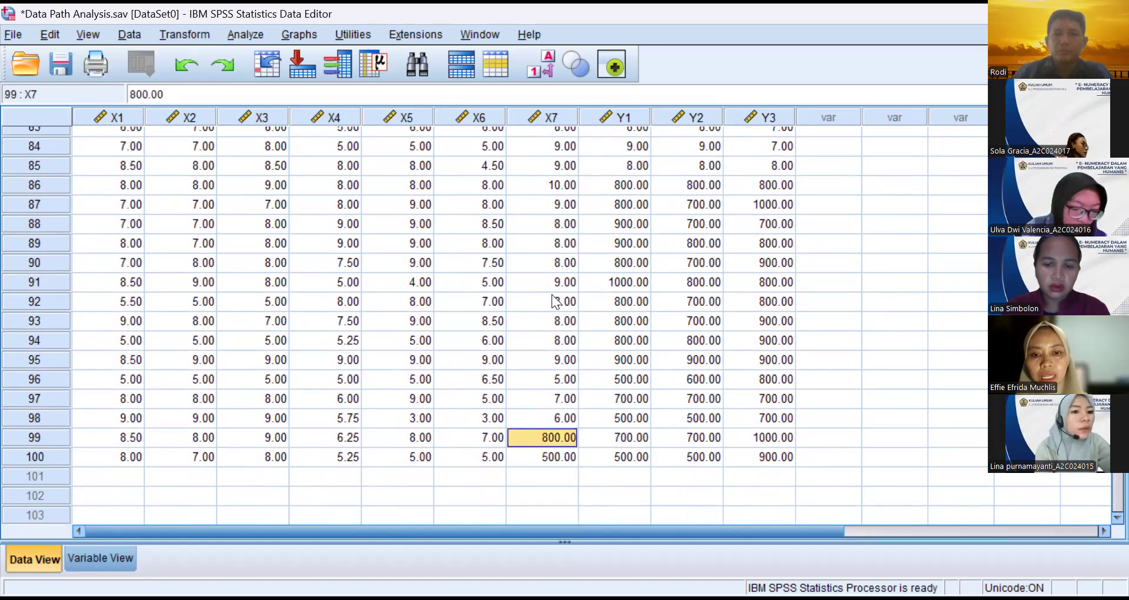
pyautogui.write('8')
pyautogui.press('Return')
pyautogui.write('5')
pyautogui.press('Return')
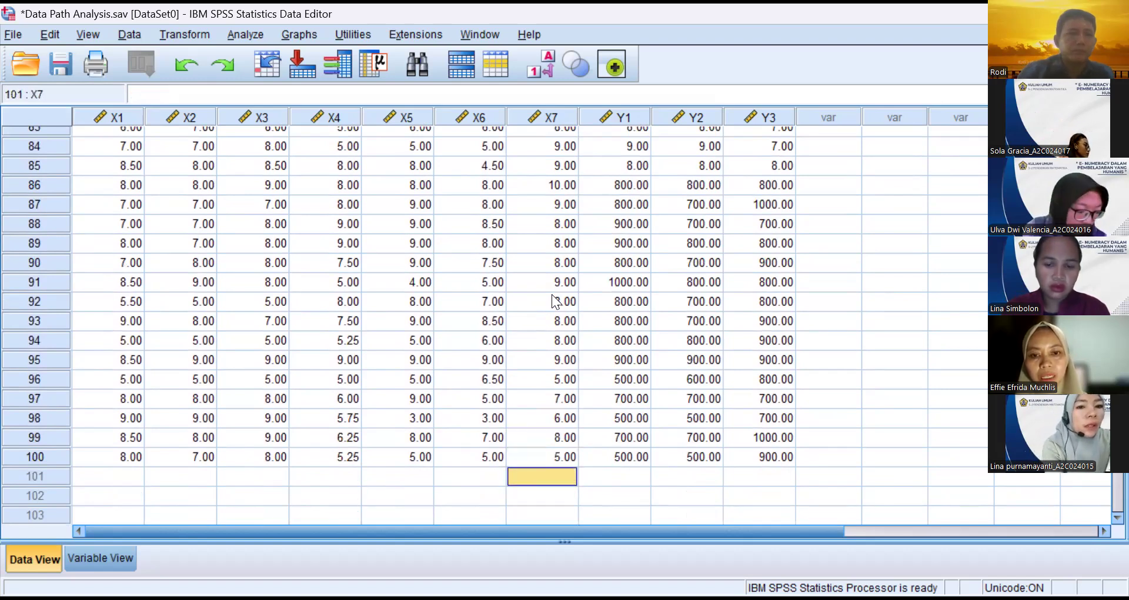
# Step: Correct the Y1 values upward from row 100 to row 97 to 5, 7, 5 and 7
pyautogui.press('Right')
pyautogui.press('Right')
pyautogui.press('Up')
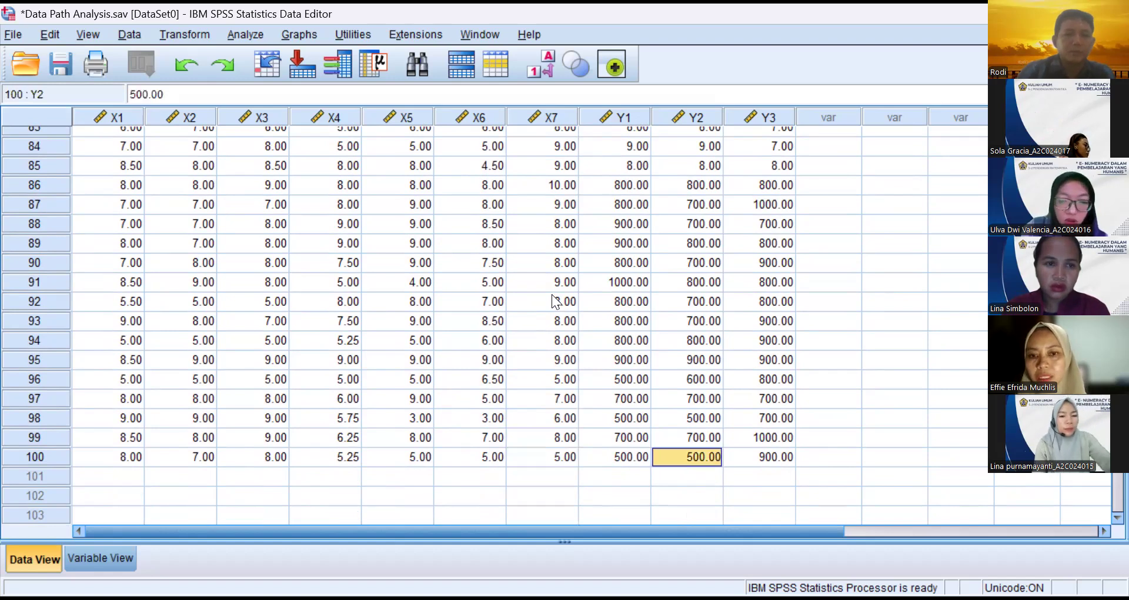
pyautogui.press('Left')
pyautogui.write('5')
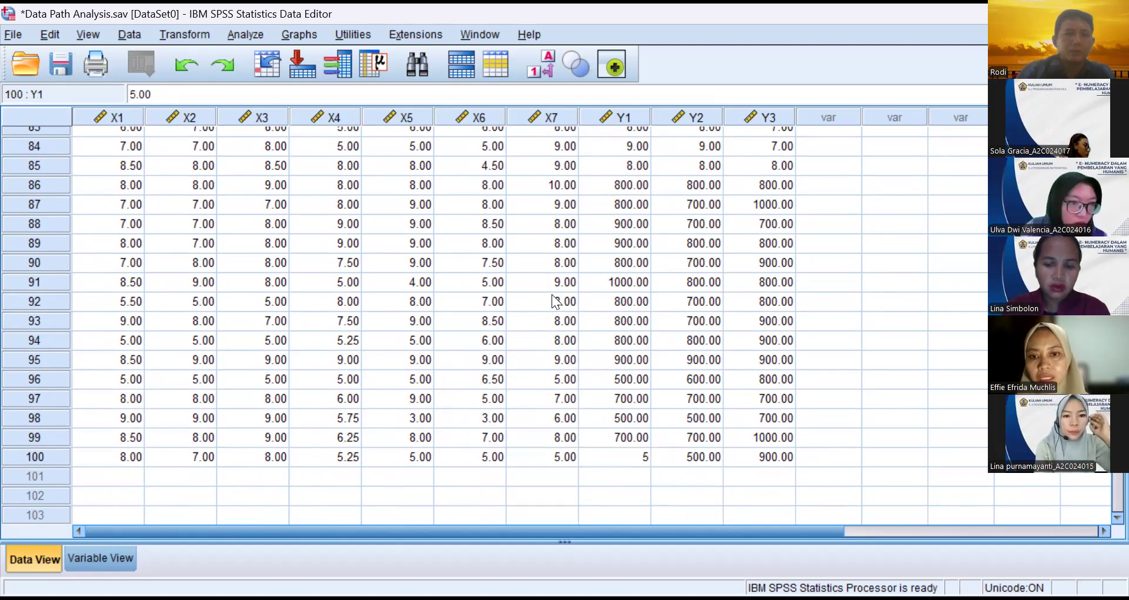
pyautogui.press('Up')
pyautogui.write('7')
pyautogui.press('Up')
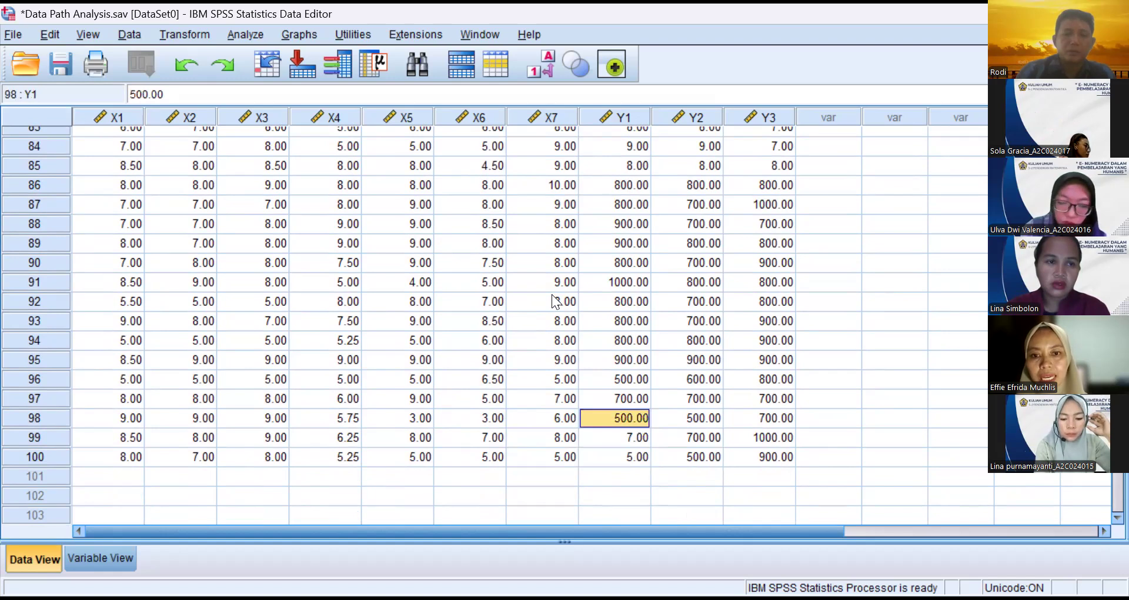
pyautogui.write('5')
pyautogui.press('Up')
pyautogui.write('7')
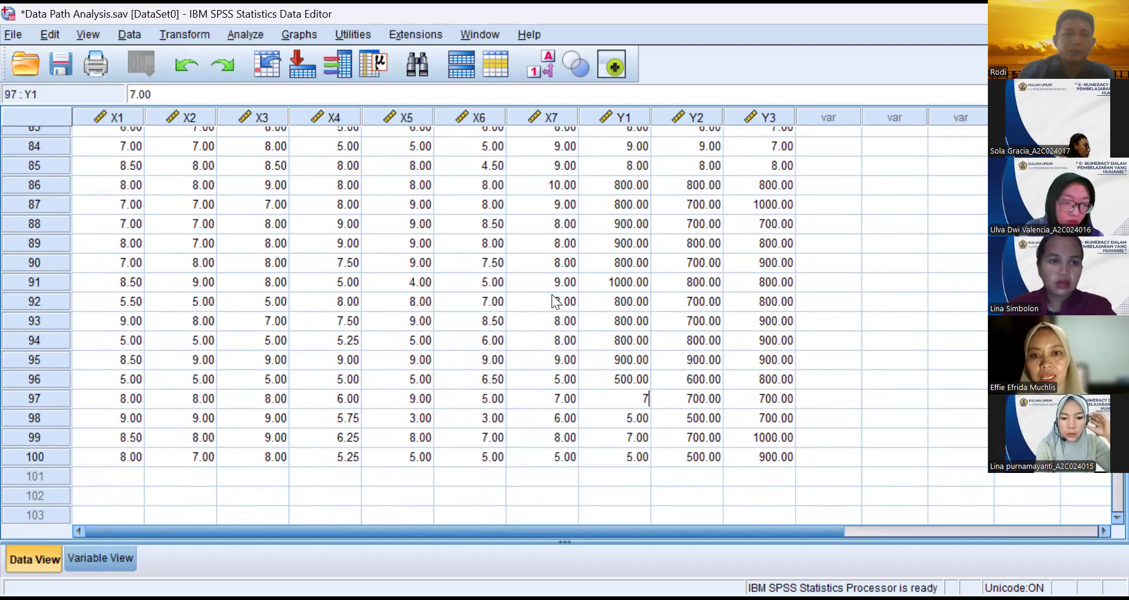
pyautogui.press('Up')
# Step: Correct the Y1 values upward from row 96 to row 92 to 5, 9, 8, 8 and 8
pyautogui.write('5')
pyautogui.press('Up')
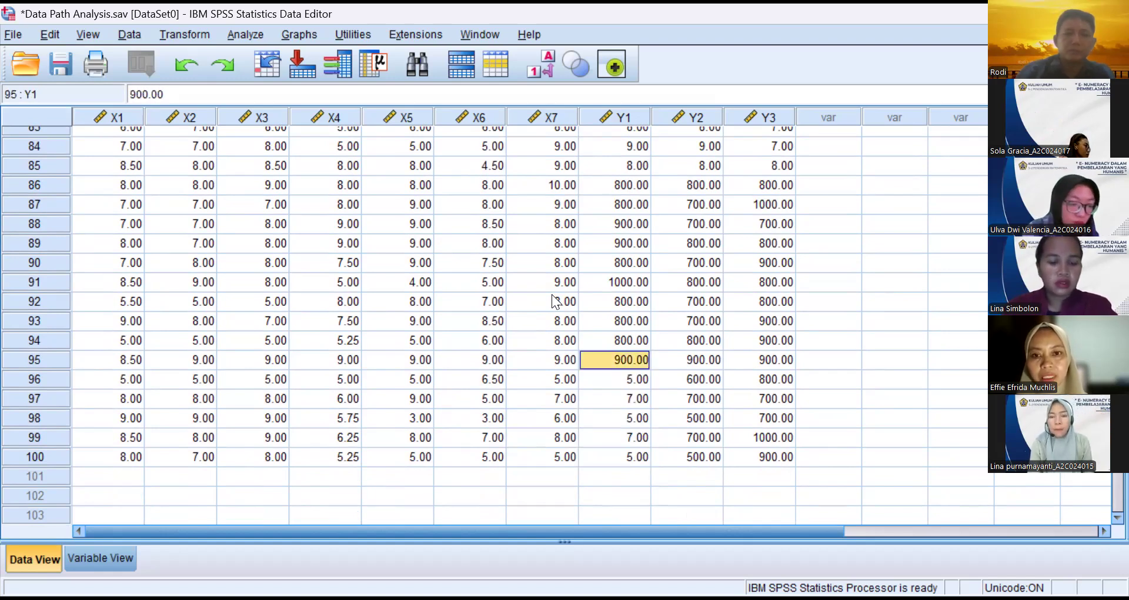
pyautogui.write('9')
pyautogui.press('Up')
pyautogui.write('8')
pyautogui.press('Up')
pyautogui.write('8')
pyautogui.press('Up')
pyautogui.write('8')
pyautogui.press('Up')
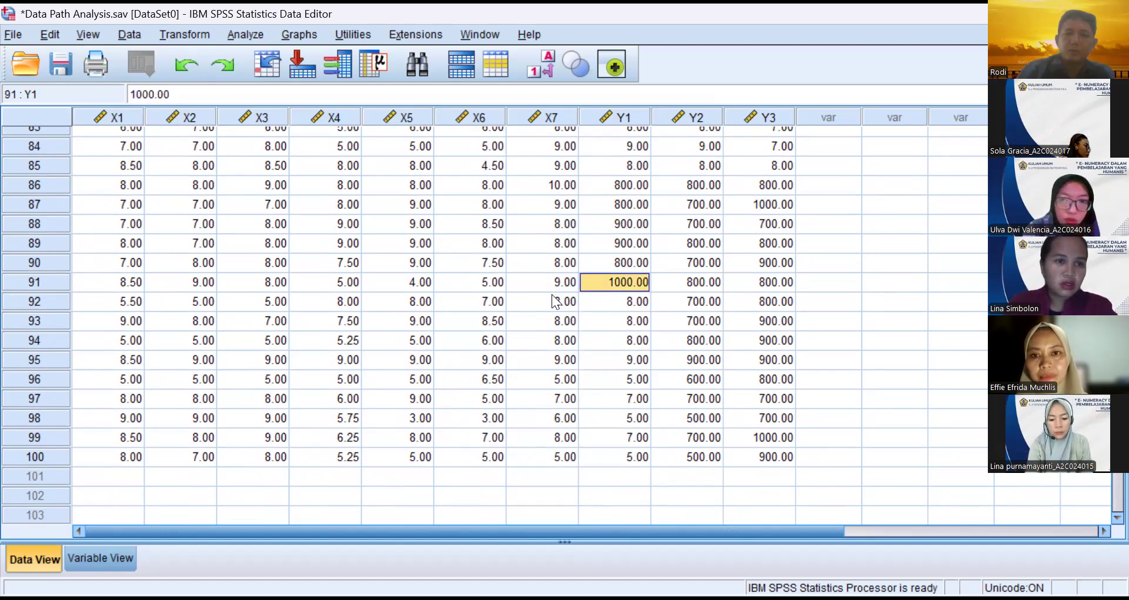
# Step: Correct the Y1 values upward from row 91 to row 86 to 10, 8, 9, 9, 8 and 8
pyautogui.write('10')
pyautogui.press('Up')
pyautogui.write('8')
pyautogui.press('Up')
pyautogui.write('9')
pyautogui.press('Up')
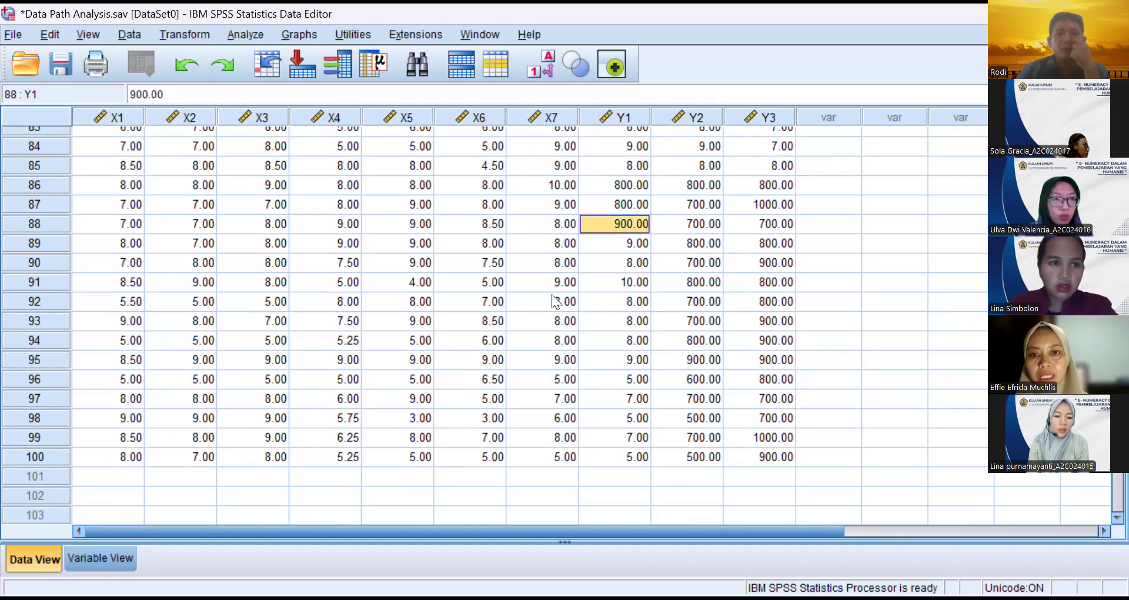
pyautogui.write('9')
pyautogui.press('Up')
pyautogui.write('8')
pyautogui.press('Up')
pyautogui.write('8')
pyautogui.press('Up')
# Step: Find the next wrongly scaled Y1 value further up, in row 69, and set it to 10
pyautogui.press('Up')
pyautogui.press('Up')
pyautogui.press('Up')
pyautogui.press('Up')
pyautogui.press('Up')
pyautogui.press('Up')
pyautogui.press('Up')
pyautogui.press('Up')
pyautogui.press('Up')
pyautogui.press('Up')
pyautogui.press('Up')
pyautogui.press('Up')
pyautogui.press('Up')
pyautogui.press('Up')
pyautogui.press('Up')
pyautogui.press('Up')
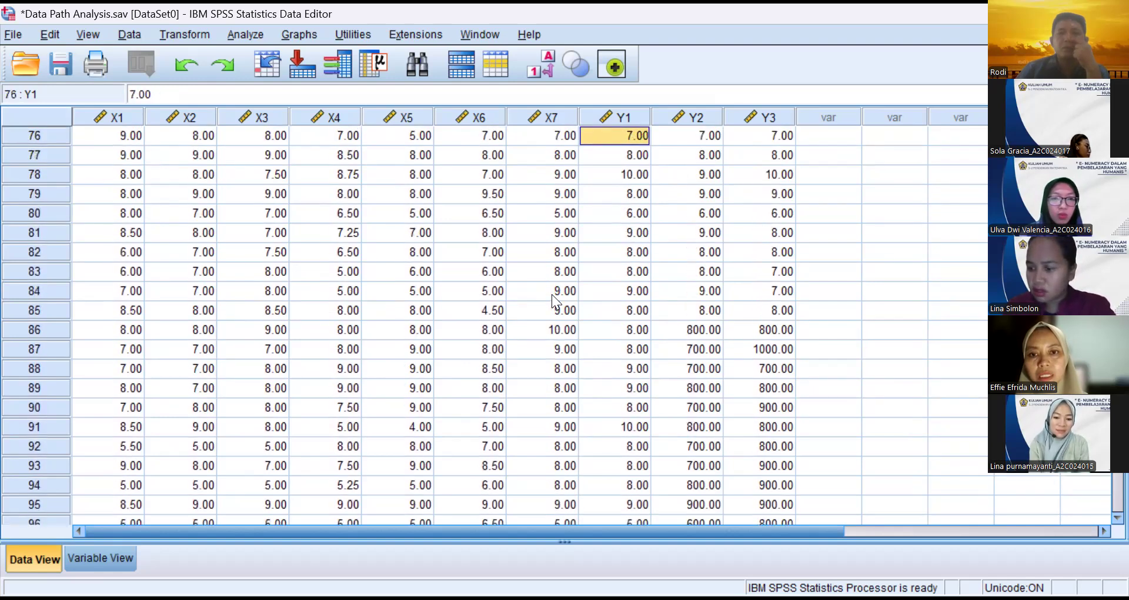
pyautogui.press('Up')
pyautogui.press('Up')
pyautogui.press('Up')
pyautogui.press('Up')
pyautogui.press('Down')
pyautogui.press('Down')
pyautogui.press('Down')
pyautogui.press('Down')
pyautogui.press('Down')
pyautogui.press('Up')
pyautogui.write('10')
pyautogui.press('Up')
# Step: Find the next wrongly scaled Y1 values further up, in rows 46 to 44, and set them to 8, 9 and 9
pyautogui.press('Up')
pyautogui.press('Up')
pyautogui.press('Up')
pyautogui.press('Up')
pyautogui.press('Up')
pyautogui.press('Up')
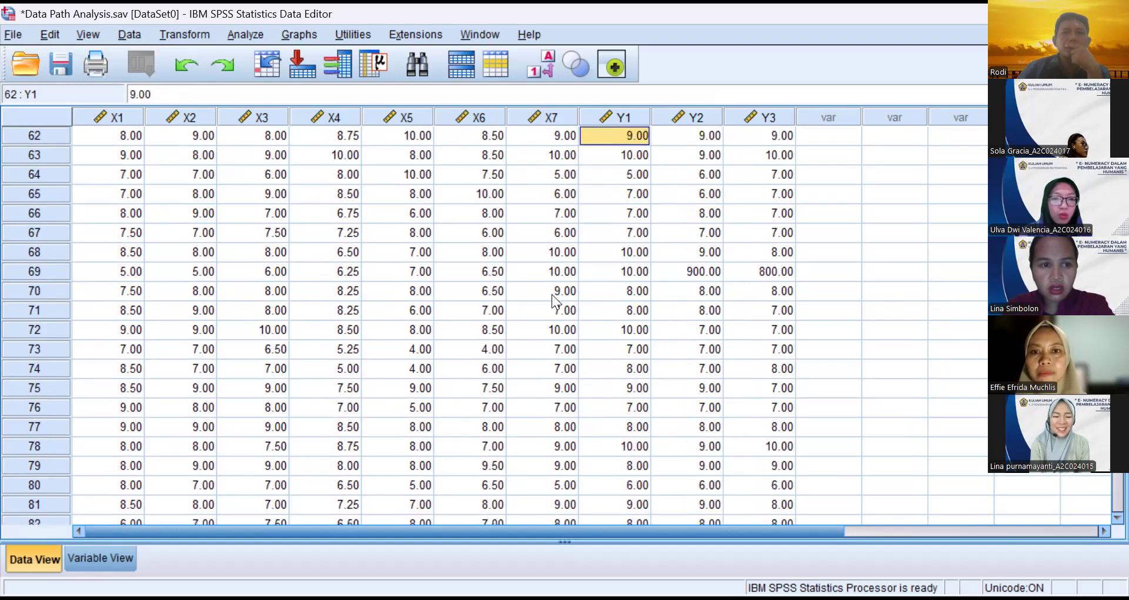
pyautogui.press('Up')
pyautogui.press('Up')
pyautogui.press('Up')
pyautogui.press('Up')
pyautogui.press('Up')
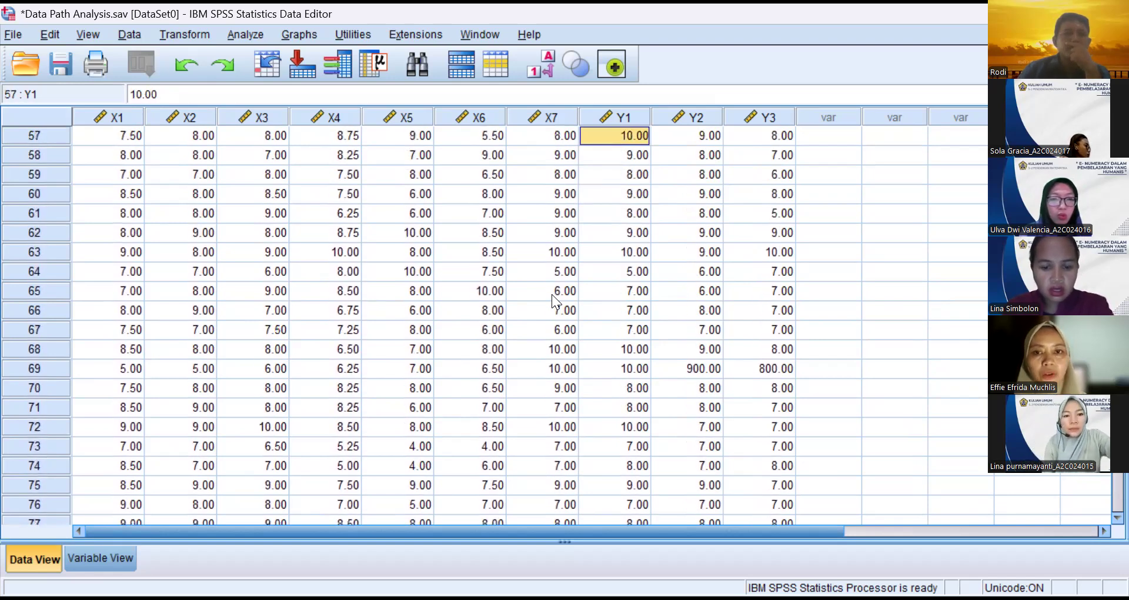
pyautogui.press('Up')
pyautogui.press('Up')
pyautogui.press('Up')
pyautogui.press('Up')
pyautogui.press('Up')
pyautogui.press('Up')
pyautogui.press('Up')
pyautogui.press('Up')
pyautogui.press('Up')
pyautogui.press('Up')
pyautogui.press('Up')
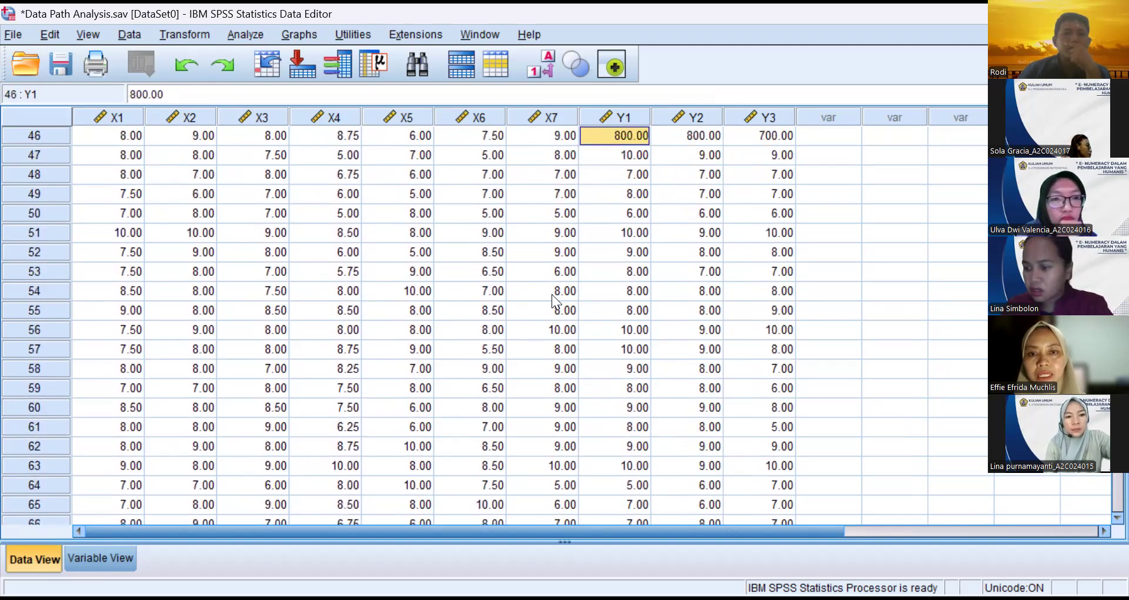
pyautogui.write('8')
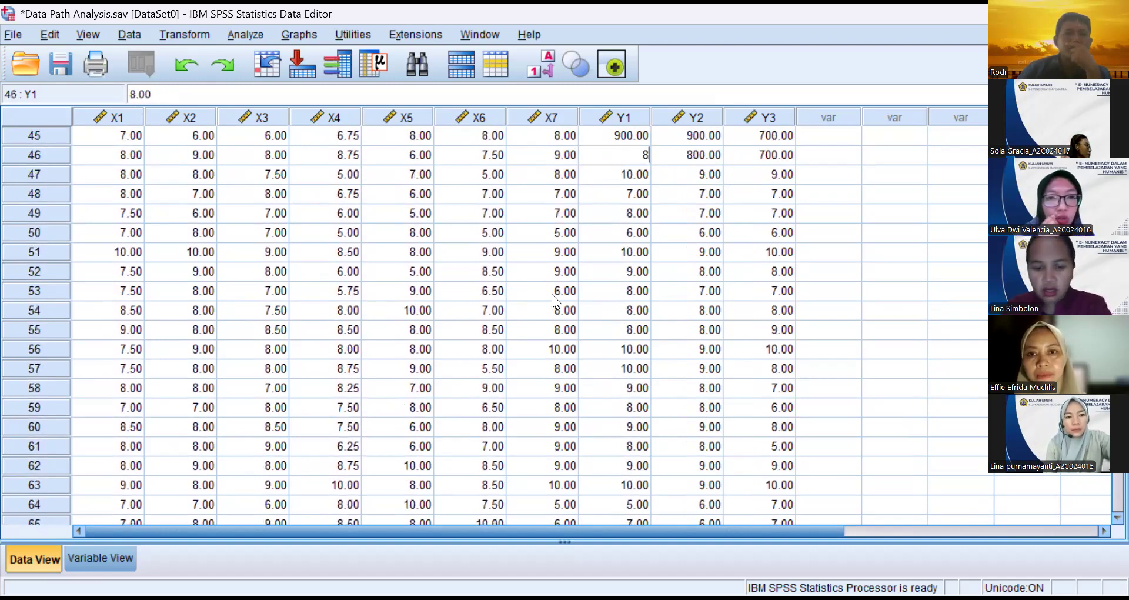
pyautogui.press('Up')
pyautogui.write('9')
pyautogui.press('Up')
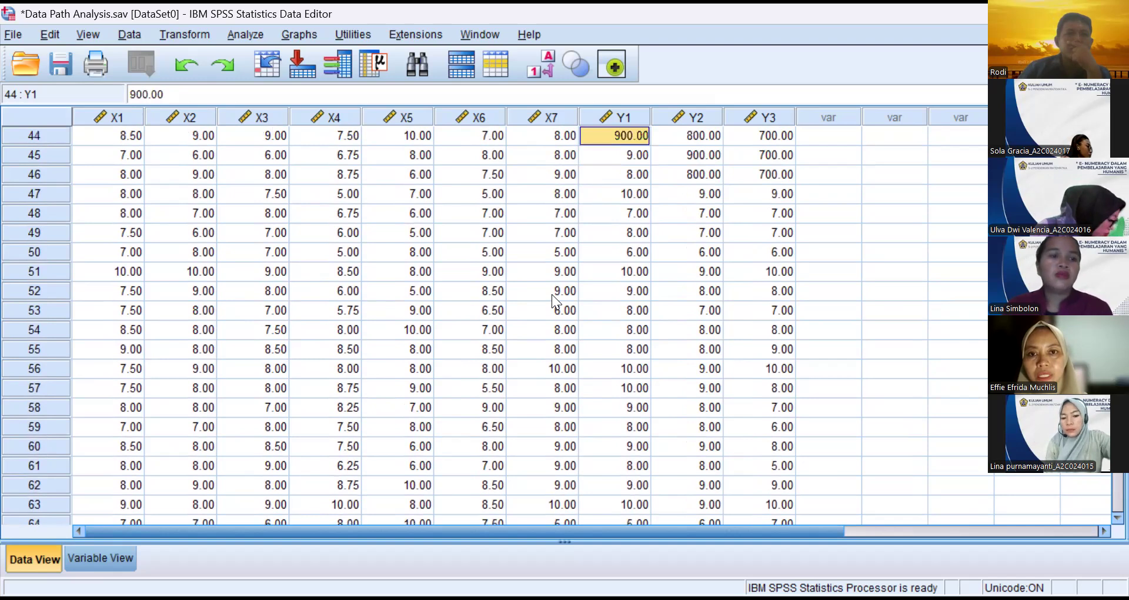
pyautogui.write('9')
pyautogui.press('Up')
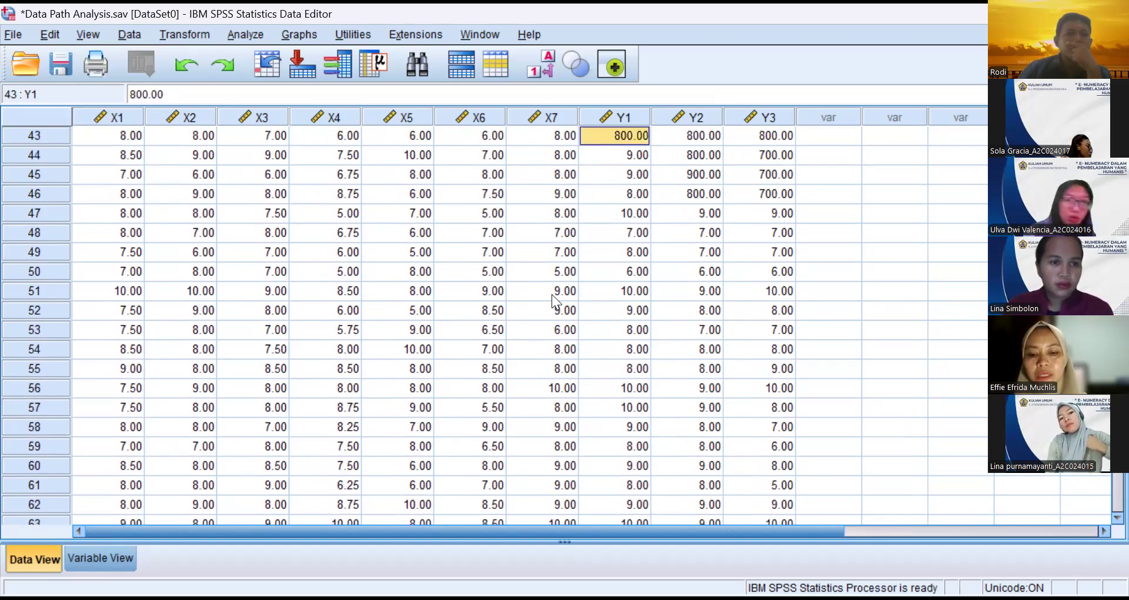
# Step: Correct the Y1 values upward from row 43 to row 40 to 8, 8, 10 and 9
pyautogui.write('8')
pyautogui.press('Up')
pyautogui.write('8')
pyautogui.press('Up')
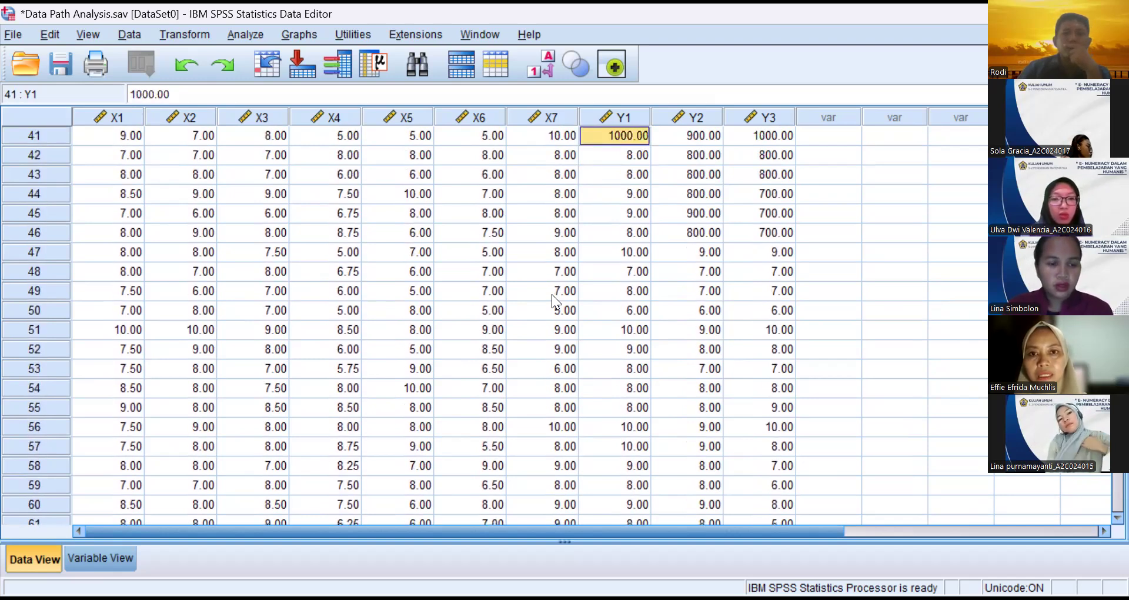
pyautogui.write('10')
pyautogui.press('Up')
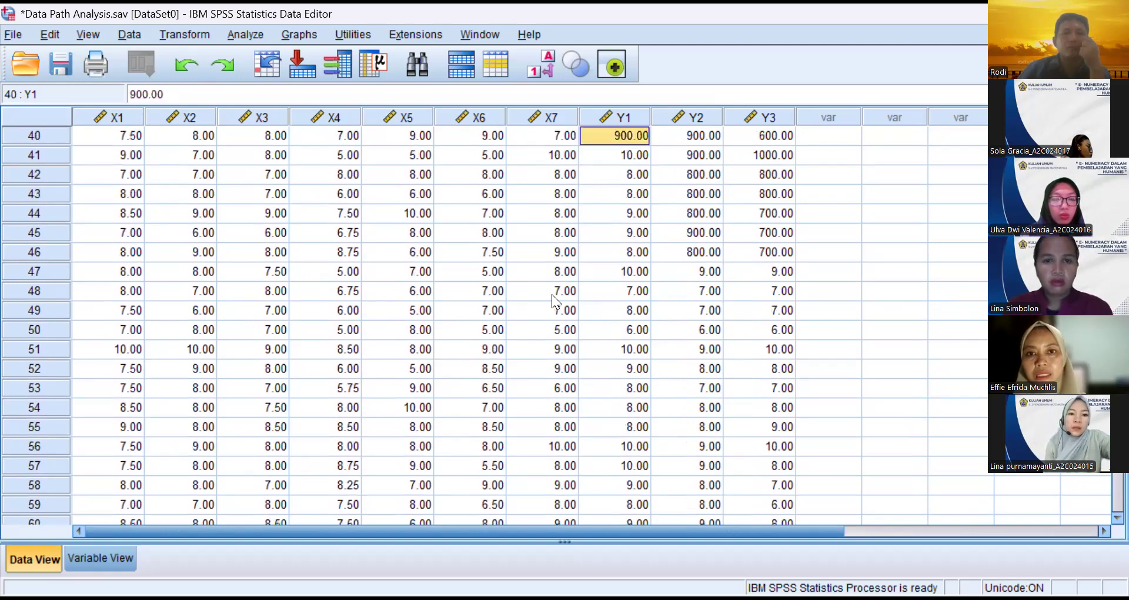
pyautogui.write('9')
pyautogui.press('Up')
# Step: Correct the Y1 values upward from row 39 to row 36 to 7, 8, 8 and 8
pyautogui.write('7')
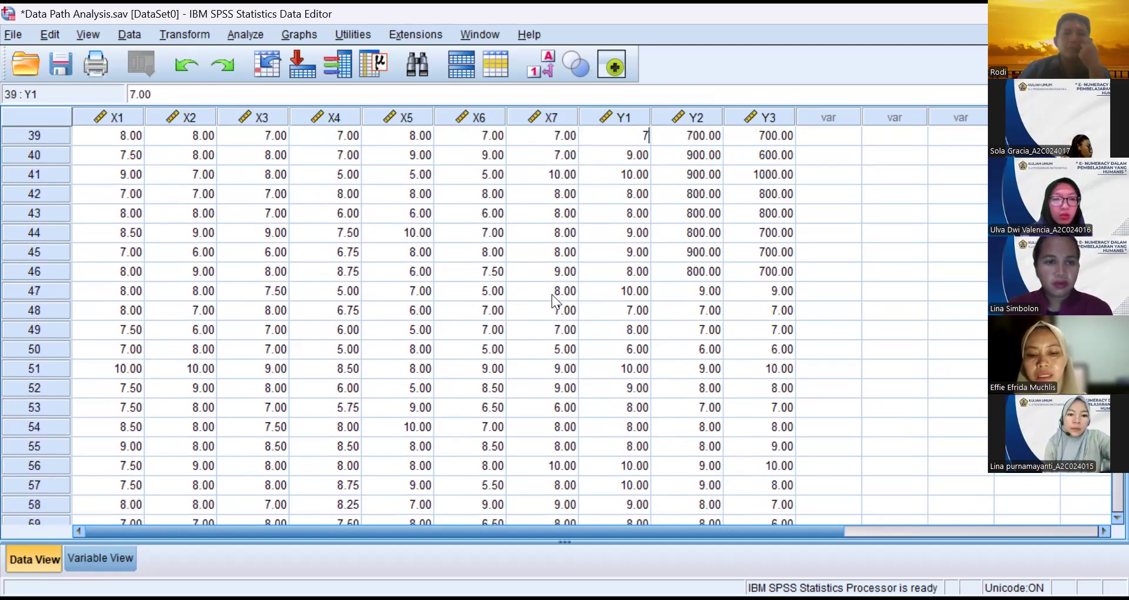
pyautogui.press('Up')
pyautogui.write('8')
pyautogui.press('Up')
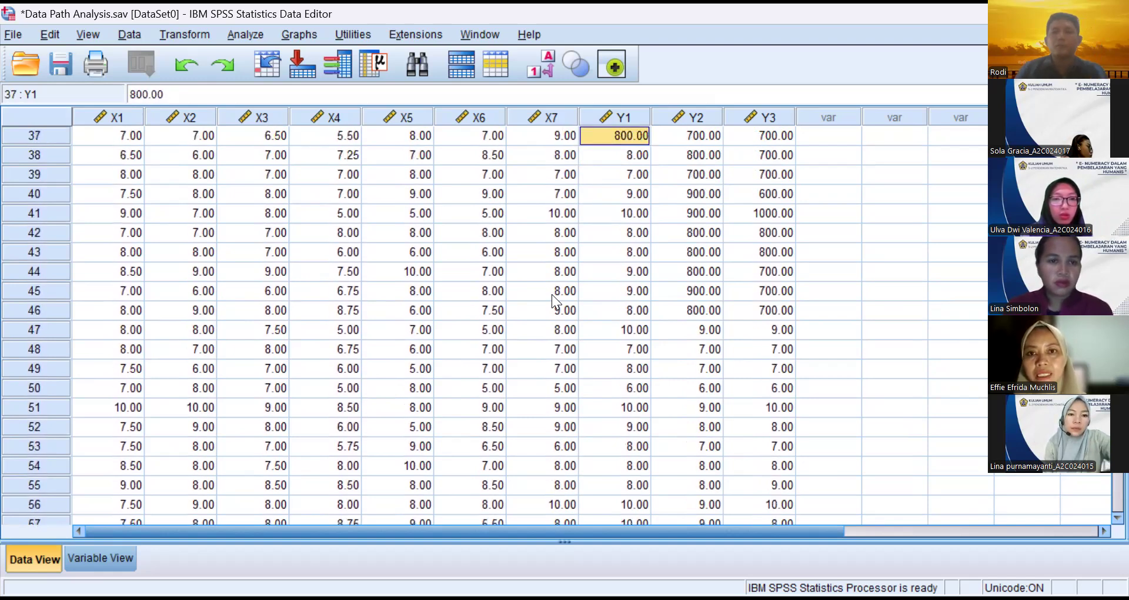
pyautogui.write('8')
pyautogui.press('Up')
pyautogui.write('8')
pyautogui.press('Up')
# Step: Correct the Y1 values upward from row 35 to row 32 to 8, 8, 10 and 7
pyautogui.write('8')
pyautogui.press('Up')
pyautogui.write('8')
pyautogui.press('Up')
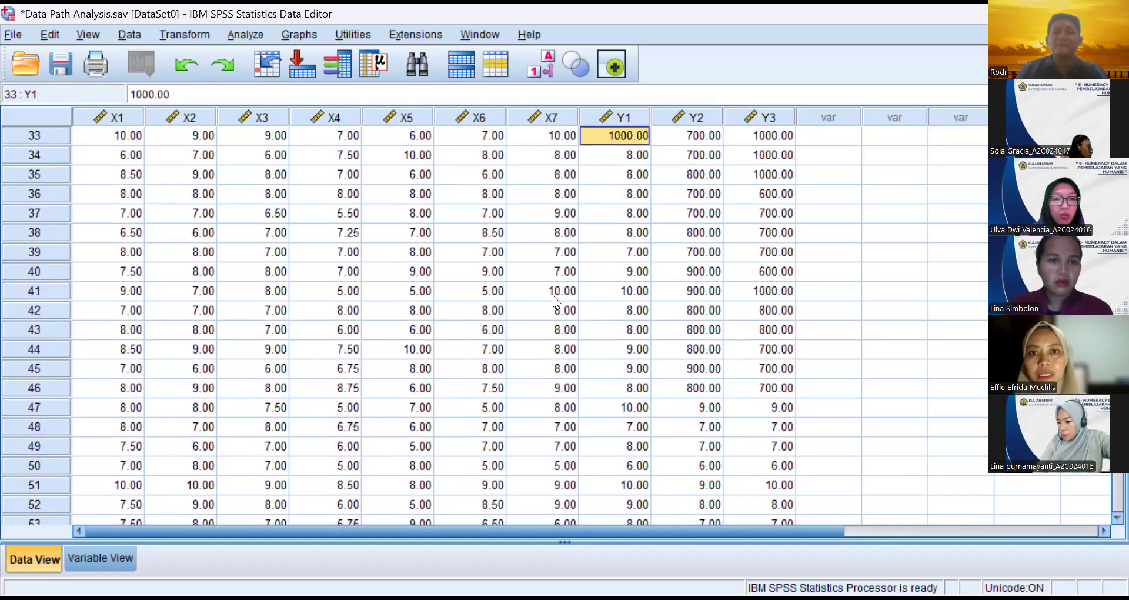
pyautogui.write('10')
pyautogui.press('Up')
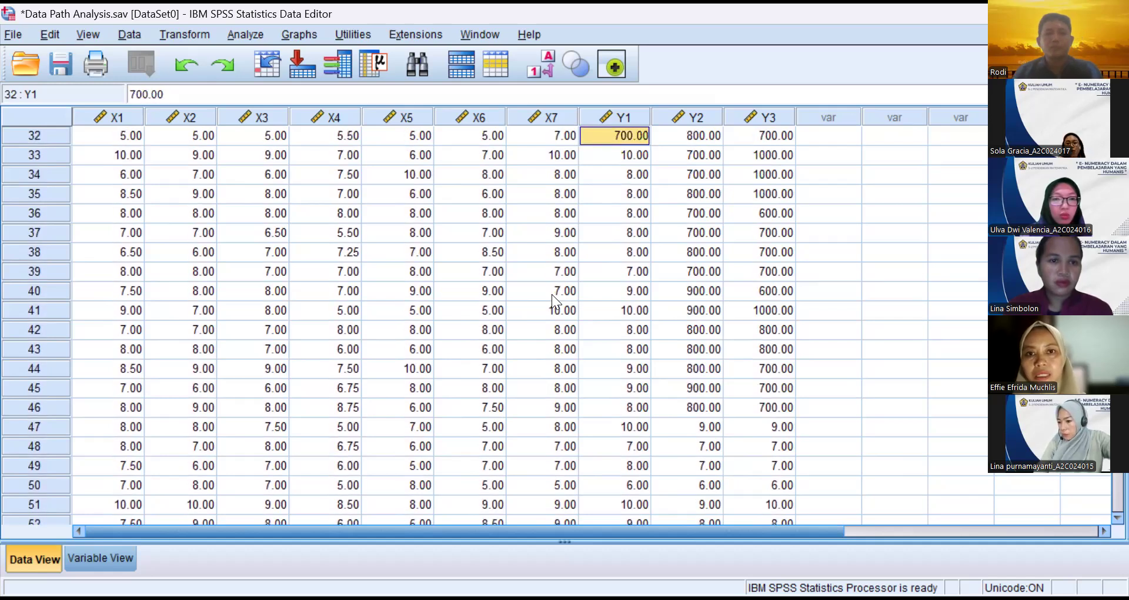
pyautogui.write('7')
pyautogui.press('Up')
# Step: Correct the Y1 values upward from row 31 to row 28 to 10, 10, 8 and 7
pyautogui.write('1')
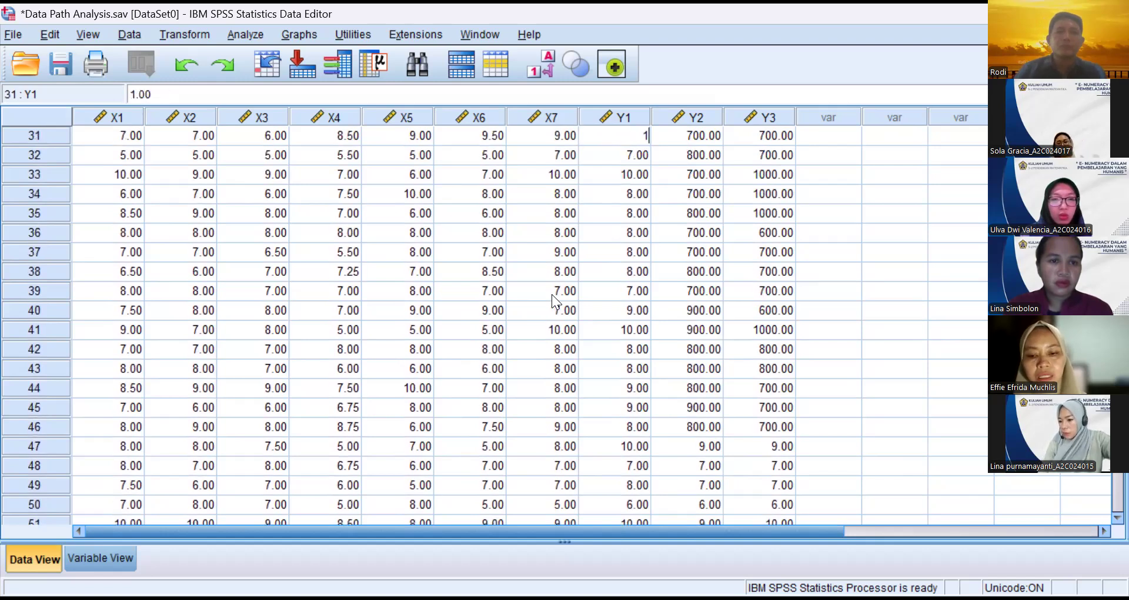
pyautogui.write('0')
pyautogui.press('Up')
pyautogui.write('10')
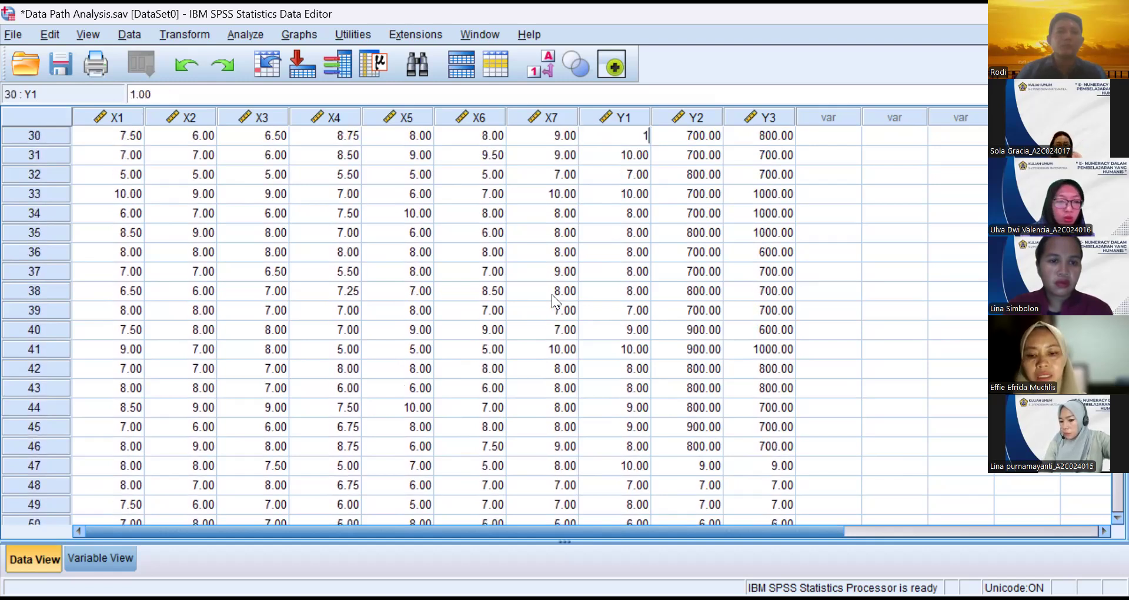
pyautogui.press('Up')
pyautogui.write('8')
pyautogui.press('Up')
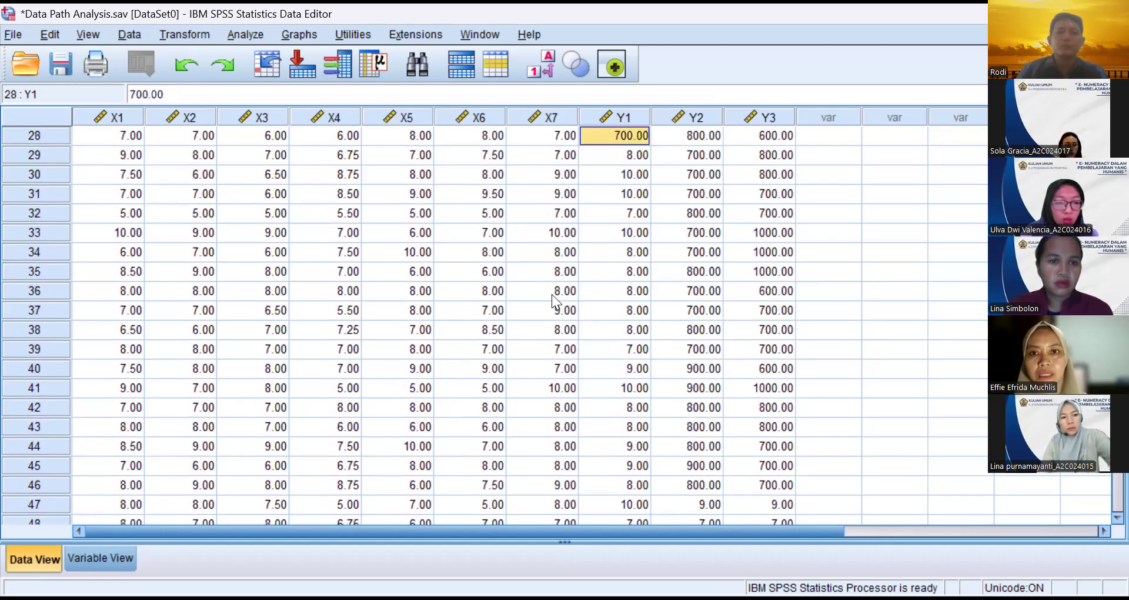
pyautogui.write('7')
pyautogui.press('Up')
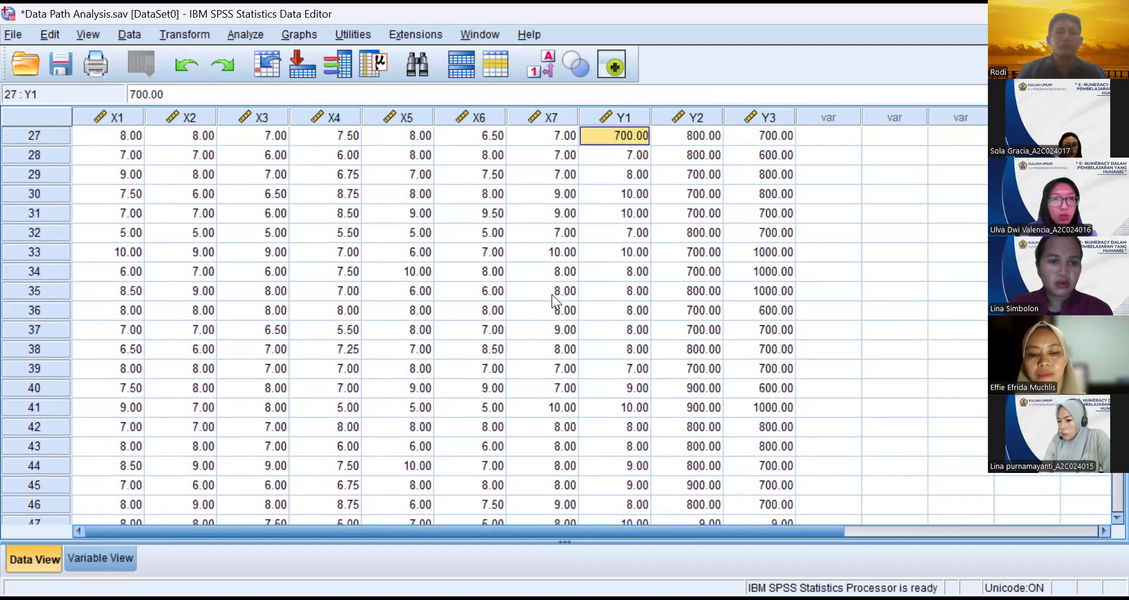
# Step: Correct the Y1 values upward from row 27 to row 23 to 7, 8, 9, 5 and 6
pyautogui.write('7')
pyautogui.press('Up')
pyautogui.write('8')
pyautogui.press('Up')
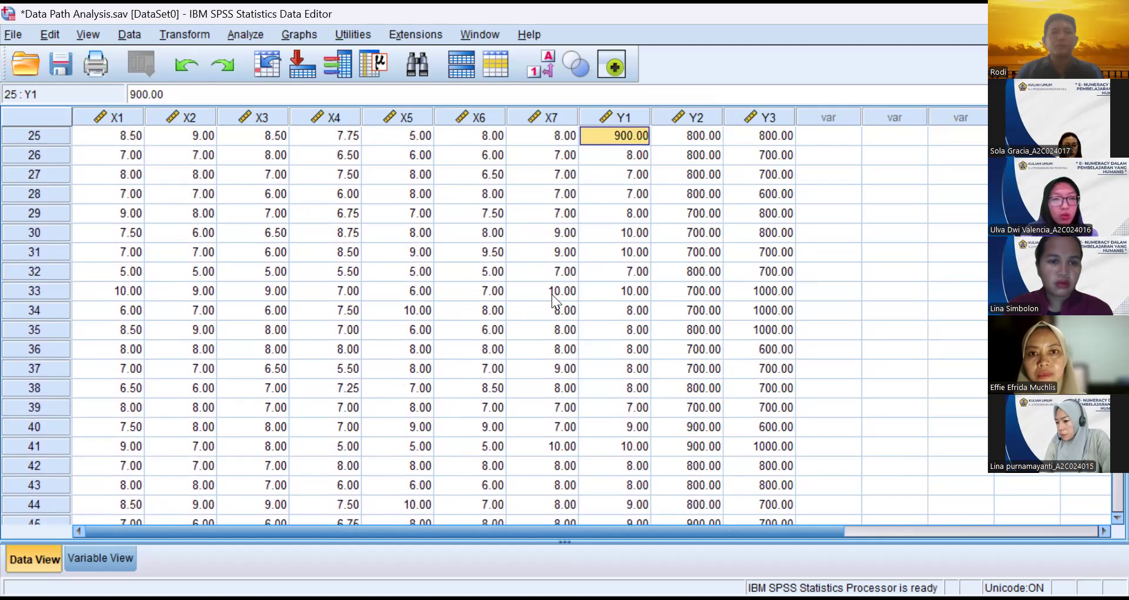
pyautogui.write('9')
pyautogui.press('Up')
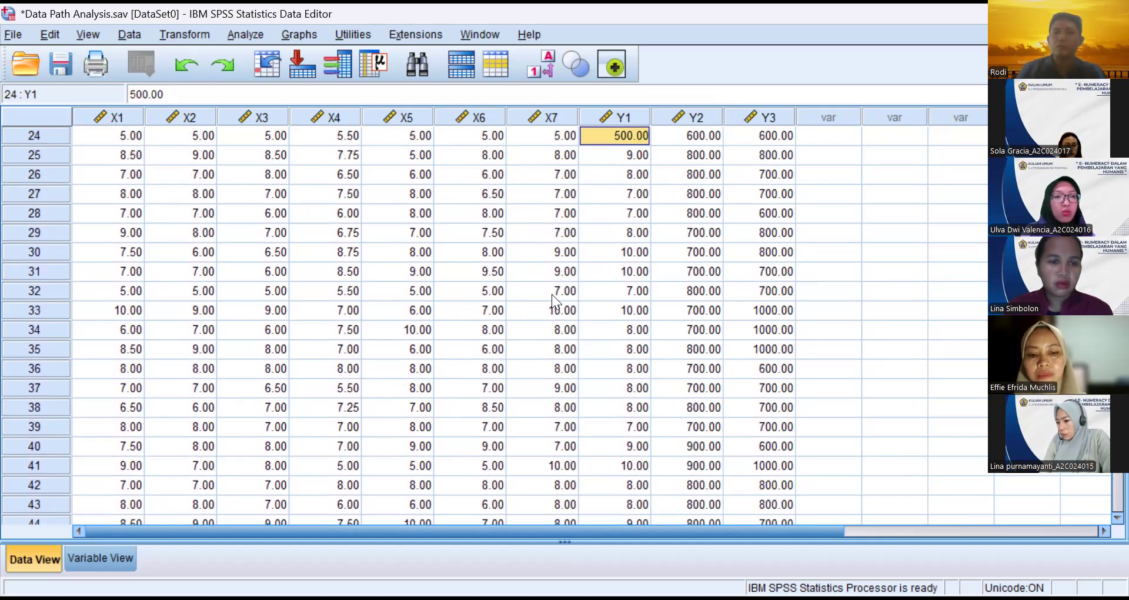
pyautogui.write('5')
pyautogui.press('Up')
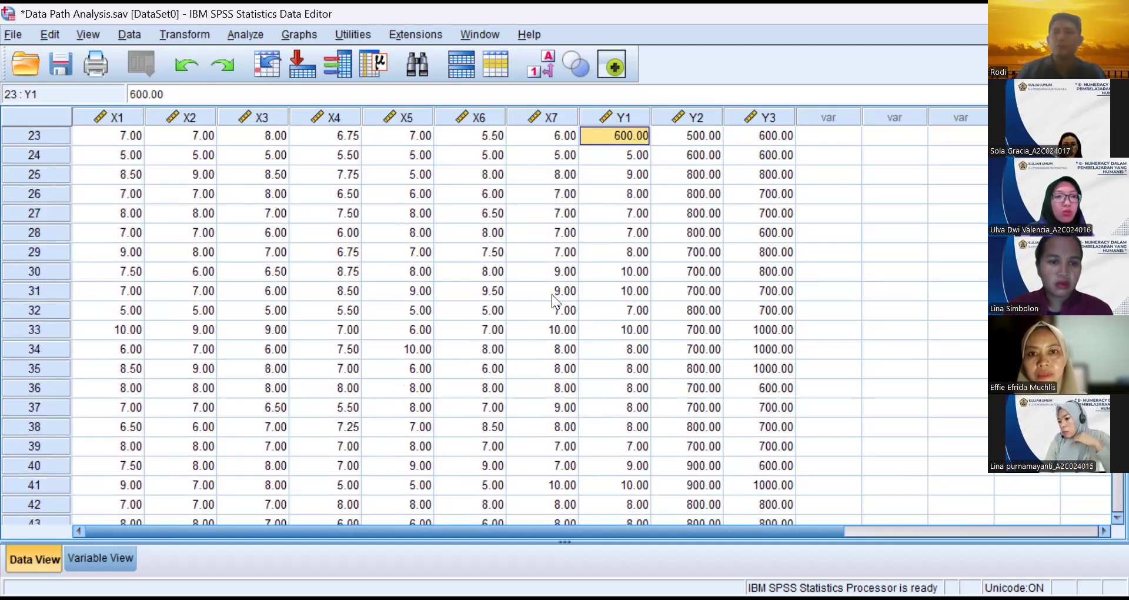
pyautogui.write('6')
pyautogui.press('Up')
# Step: Check the remaining Y1 values above row 23 and the first rows of Y2 for wrongly scaled entries
pyautogui.press('Up')
pyautogui.press('Up')
pyautogui.press('Up')
pyautogui.press('Up')
pyautogui.press('Up')
pyautogui.press('Up')
pyautogui.press('Up')
pyautogui.press('Up')
pyautogui.press('Up')
pyautogui.press('Up')
pyautogui.press('Up')
pyautogui.press('Up')
pyautogui.press('Up')
pyautogui.press('Up')
pyautogui.press('Up')
pyautogui.press('Up')
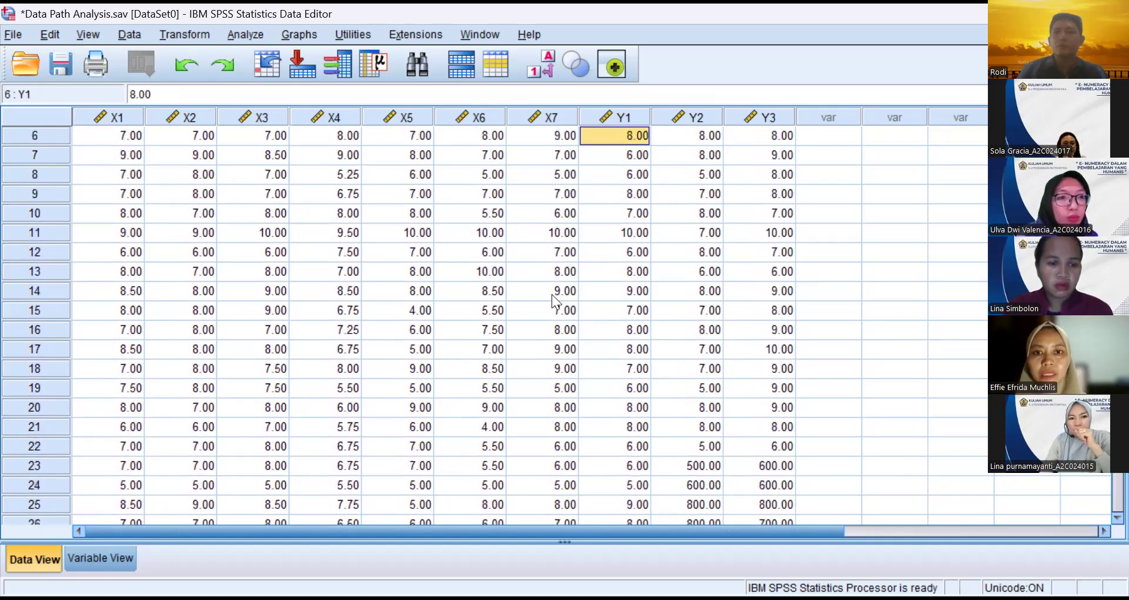
pyautogui.press('Up')
pyautogui.press('Right')
pyautogui.press('Up')
pyautogui.press('Up')
pyautogui.press('Up')
pyautogui.press('Up')
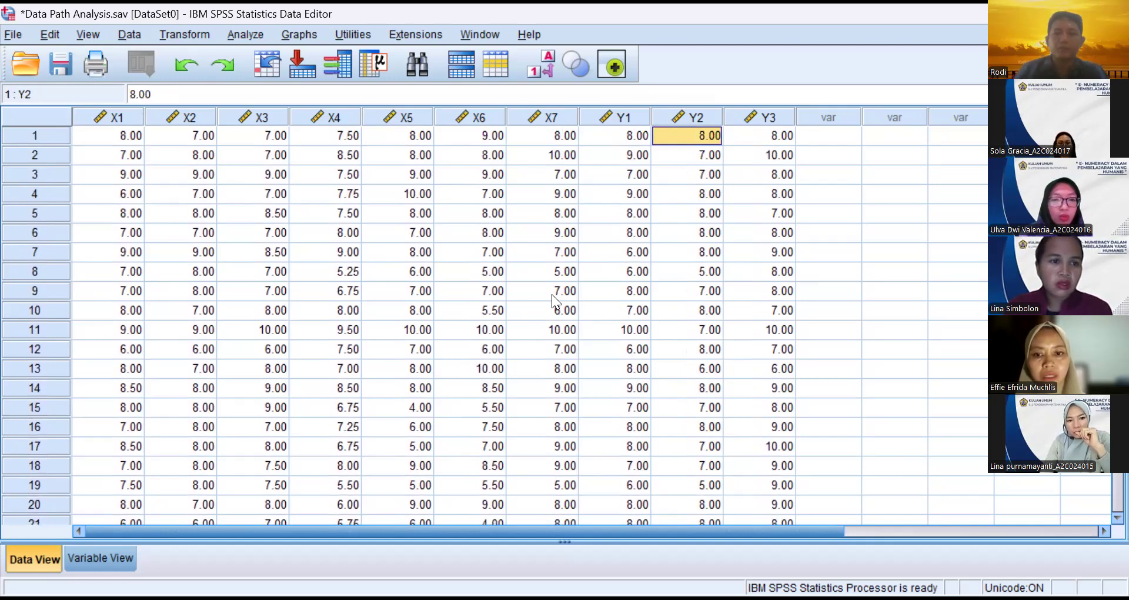
# Step: Go to the last data row of Y2 and correct the values upward from row 100 to row 98 to 5, 7 and 5
pyautogui.press('pagedown')
pyautogui.press('pagedown')
pyautogui.press('pagedown')
pyautogui.press('pagedown')
pyautogui.press('pagedown')
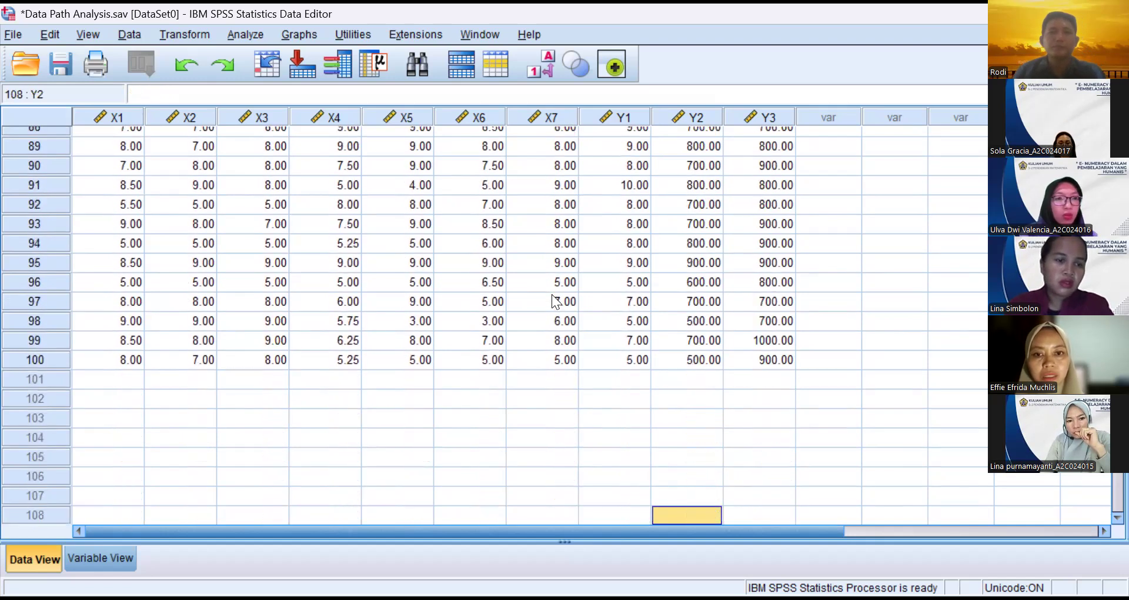
pyautogui.press('Up')
pyautogui.press('Up')
pyautogui.press('Up')
pyautogui.press('Up')
pyautogui.press('Up')
pyautogui.press('Up')
pyautogui.press('Up')
pyautogui.press('Up')
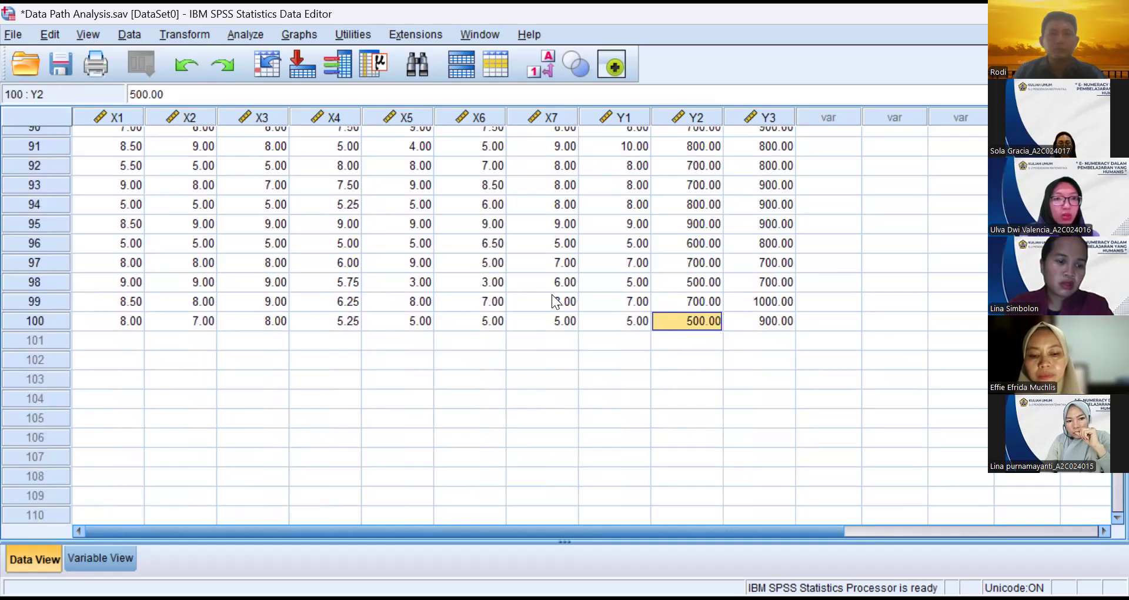
pyautogui.write('5')
pyautogui.press('Up')
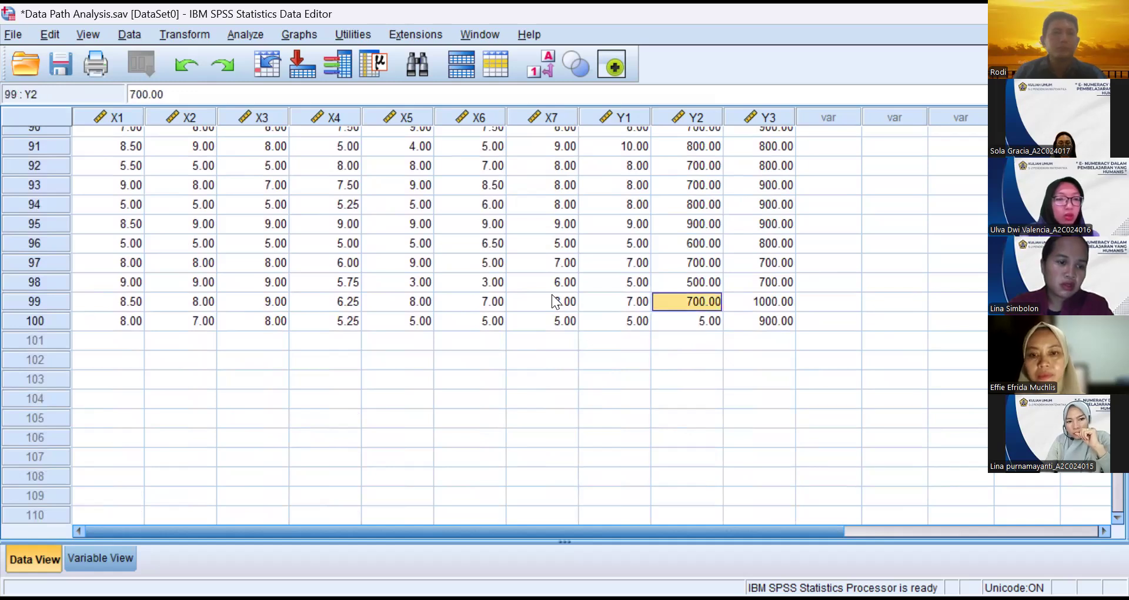
pyautogui.write('7')
pyautogui.press('Up')
pyautogui.write('5')
pyautogui.press('Up')
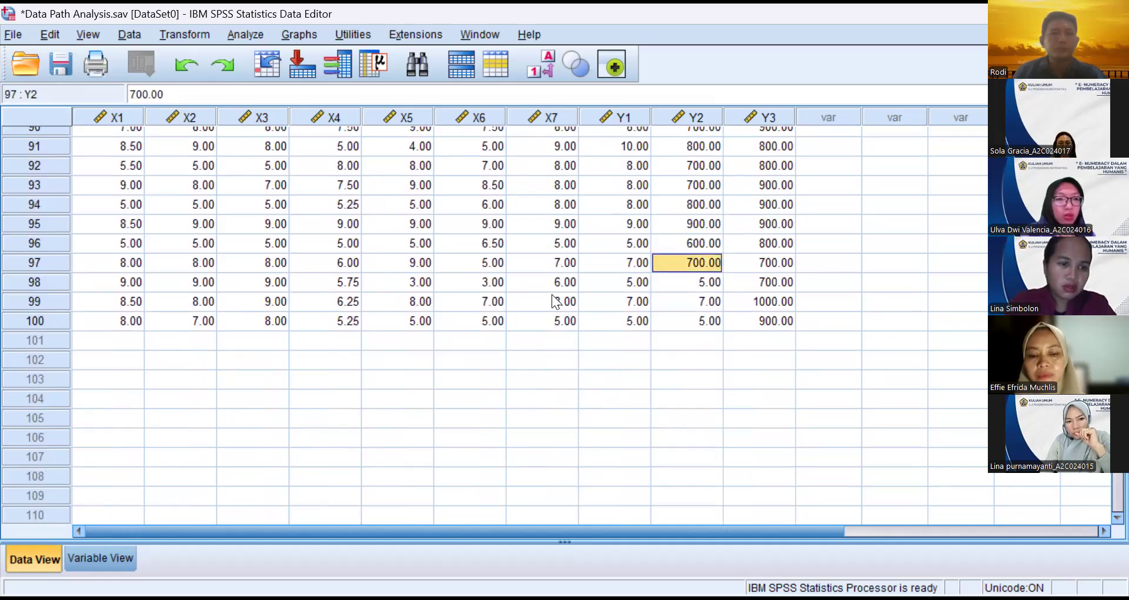
# Step: Correct the Y2 values upward from row 97 to row 94 to 7, 6, 9 and 8
pyautogui.write('7')
pyautogui.press('Up')
pyautogui.write('6')
pyautogui.press('Up')
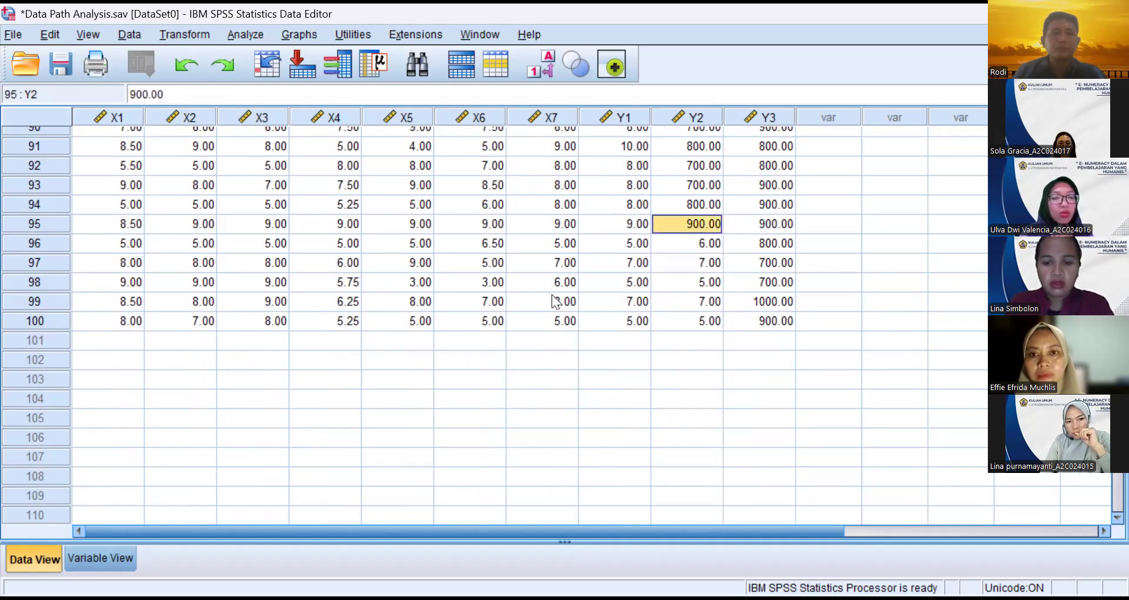
pyautogui.write('9')
pyautogui.press('Up')
pyautogui.write('8')
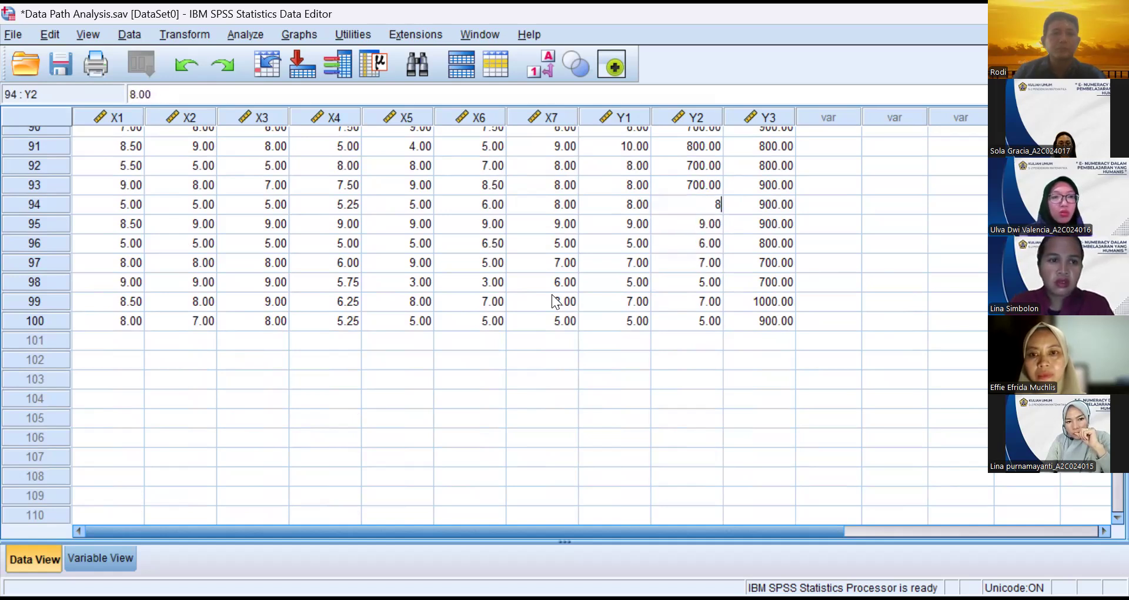
pyautogui.press('Up')
# Step: Correct the Y2 values upward from row 93 to row 90 to 7, 7, 8 and 7
pyautogui.write('7')
pyautogui.press('Up')
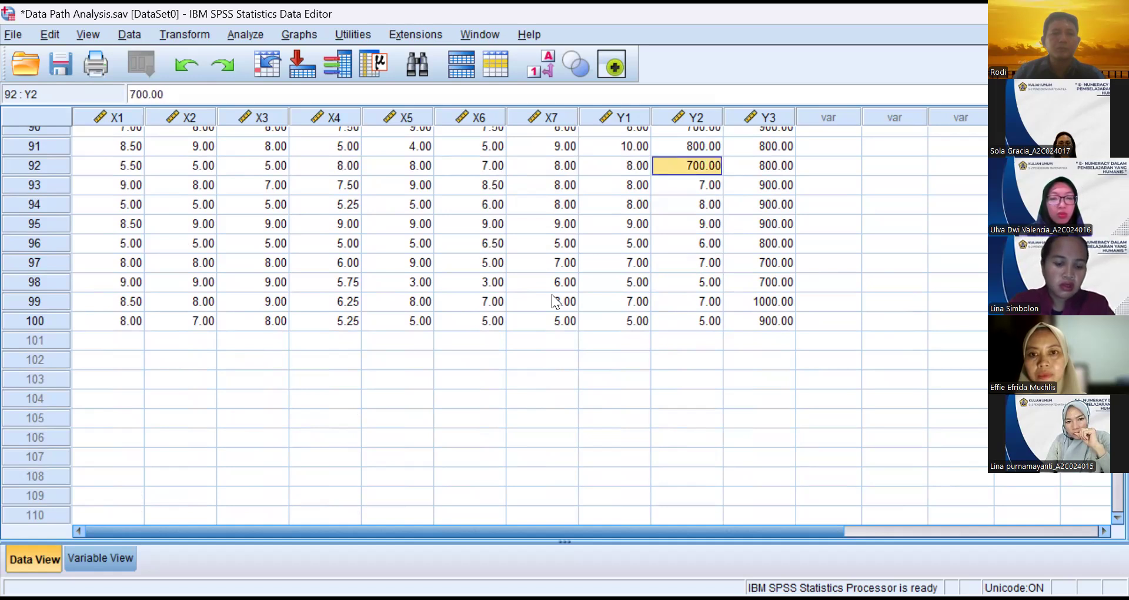
pyautogui.write('7')
pyautogui.press('Up')
pyautogui.write('8')
pyautogui.press('Up')
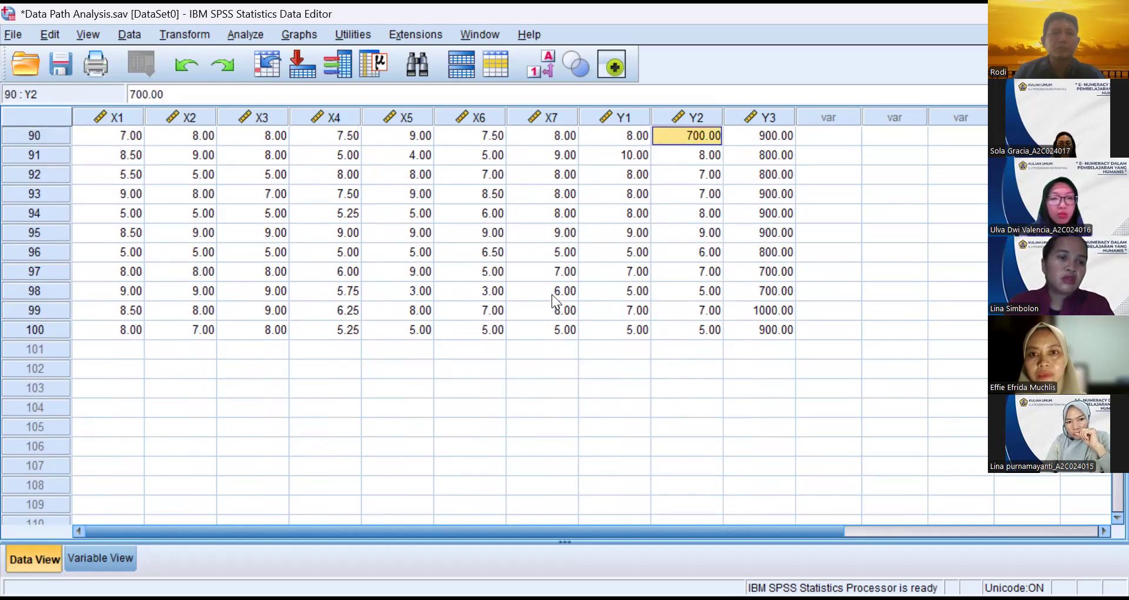
pyautogui.write('7')
pyautogui.press('Up')
# Step: Correct the Y2 values upward from row 89 to row 86 to 8, 7, 7 and 8
pyautogui.write('8')
pyautogui.press('Up')
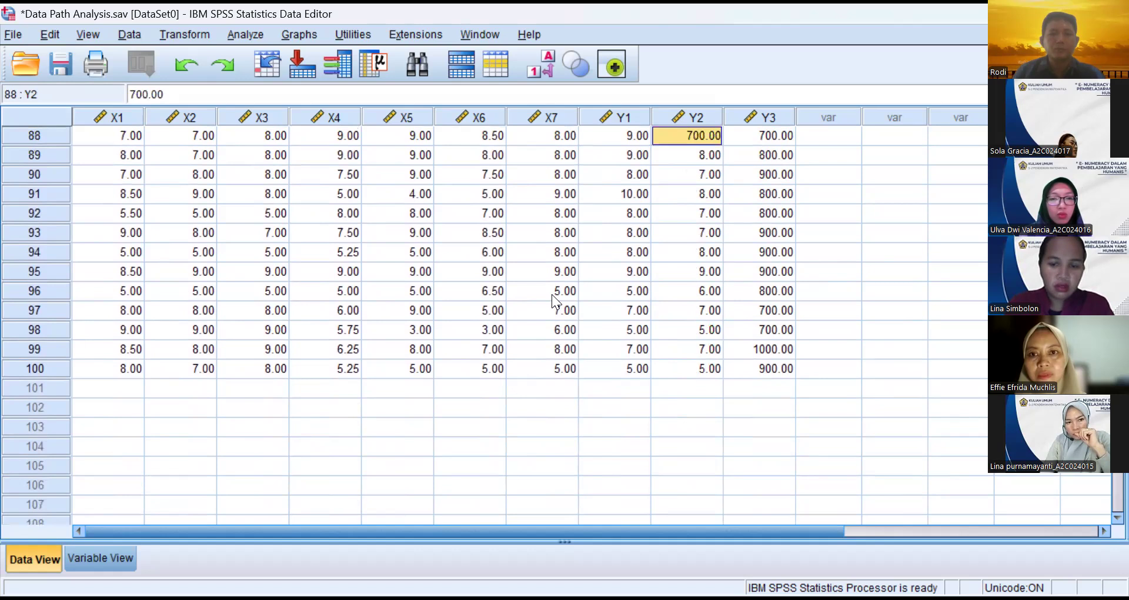
pyautogui.write('7')
pyautogui.press('Up')
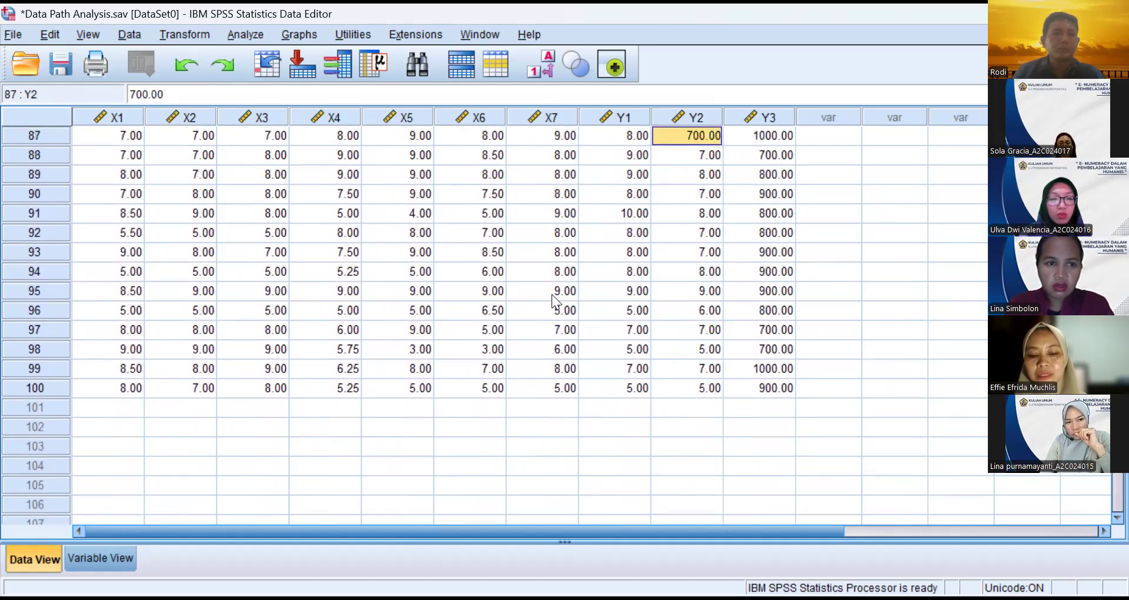
pyautogui.write('7')
pyautogui.press('Up')
pyautogui.write('8')
pyautogui.press('Up')
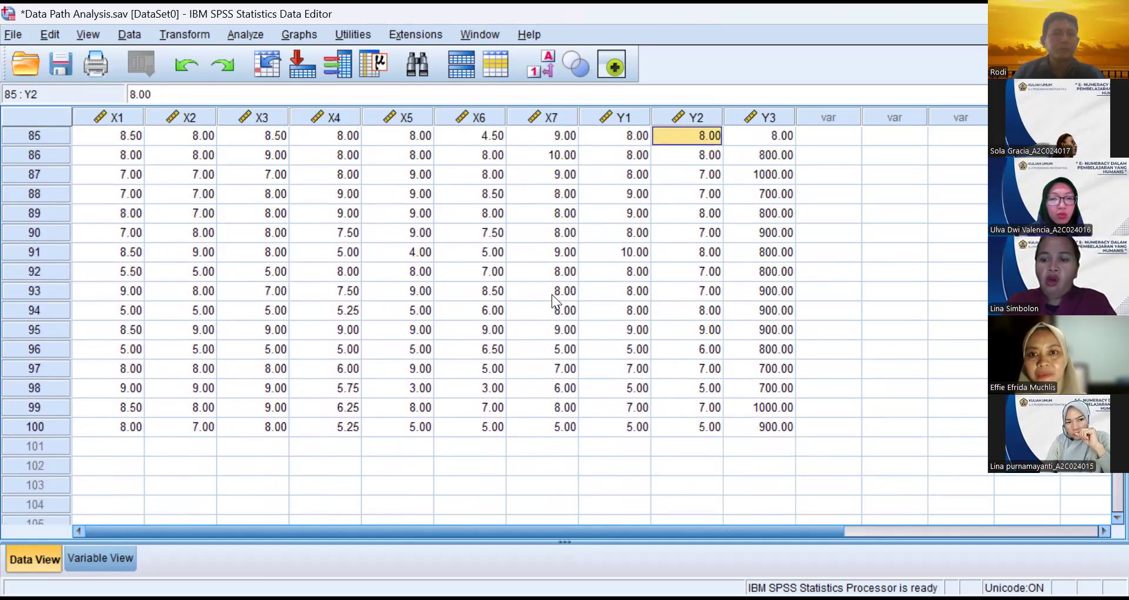
# Step: Look upward through Y2 from row 85 for wrongly scaled values and correct row 69 to 9
pyautogui.press('Up')
pyautogui.press('Up')
pyautogui.press('Up')
pyautogui.press('Up')
pyautogui.press('Up')
pyautogui.press('Up')
pyautogui.press('Up')
pyautogui.press('Up')
pyautogui.press('Up')
pyautogui.press('Up')
pyautogui.press('Up')
pyautogui.press('Up')
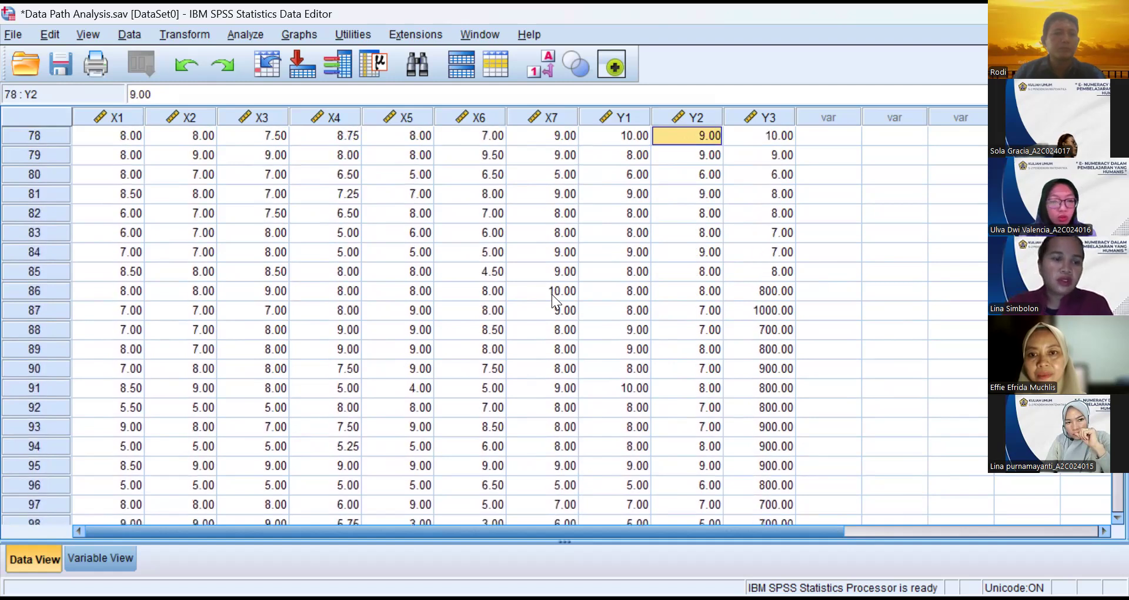
pyautogui.press('Up')
pyautogui.press('Up')
pyautogui.press('Up')
pyautogui.press('Up')
pyautogui.press('Up')
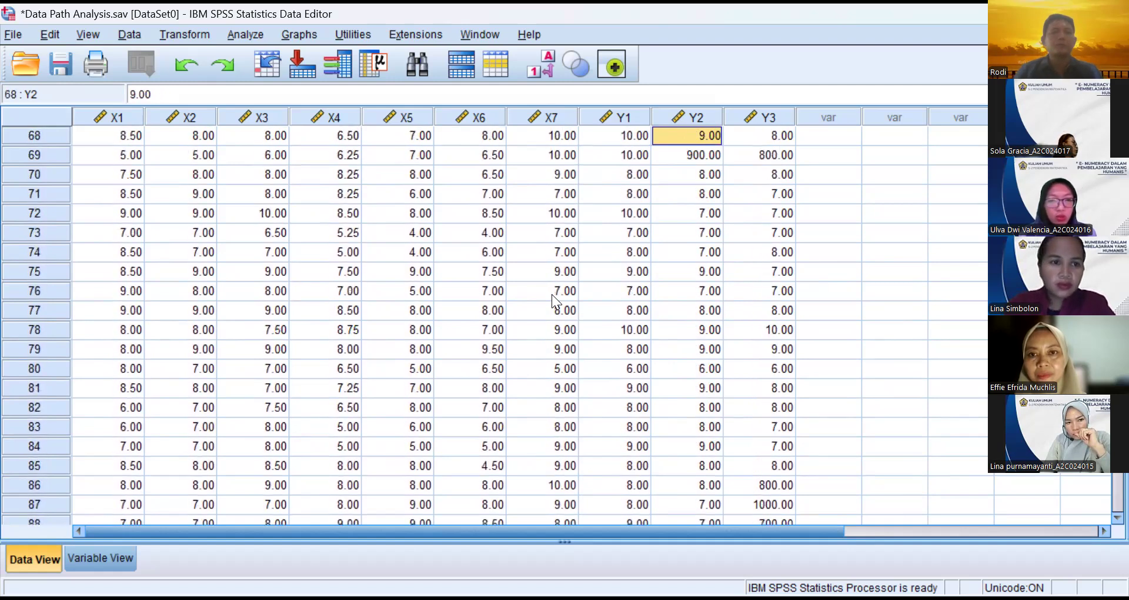
pyautogui.press('Down')
pyautogui.write('9')
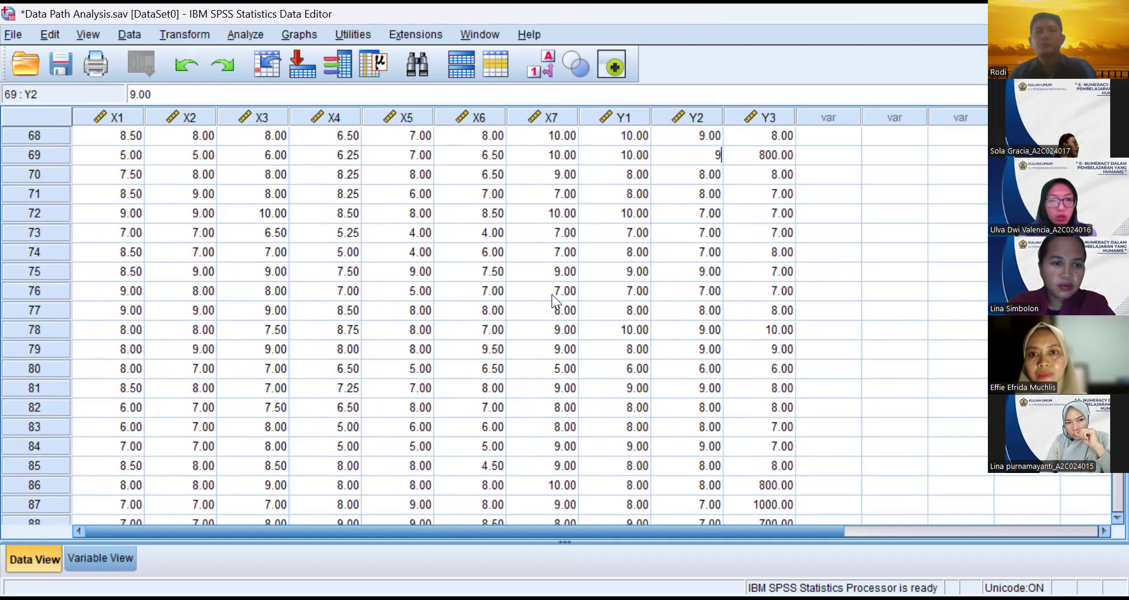
pyautogui.press('Up')
# Step: Continue up the Y2 column and correct the values upward from row 46 to row 44 to 8, 9 and 8
pyautogui.press('Up')
pyautogui.press('Up')
pyautogui.press('Up')
pyautogui.press('Up')
pyautogui.press('Up')
pyautogui.press('Up')
pyautogui.press('Up')
pyautogui.press('Up')
pyautogui.press('Up')
pyautogui.press('Up')
pyautogui.press('Up')
pyautogui.press('Up')
pyautogui.press('Up')
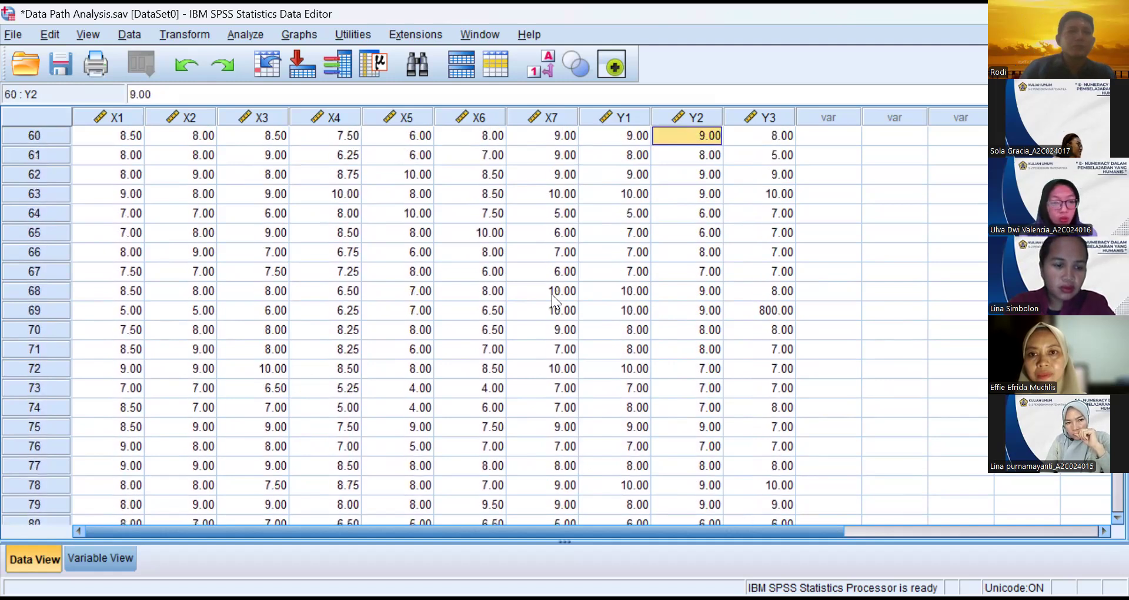
pyautogui.press('Up')
pyautogui.press('Up')
pyautogui.press('Up')
pyautogui.press('Up')
pyautogui.press('Up')
pyautogui.press('Up')
pyautogui.press('Up')
pyautogui.press('Up')
pyautogui.press('Up')
pyautogui.press('Up')
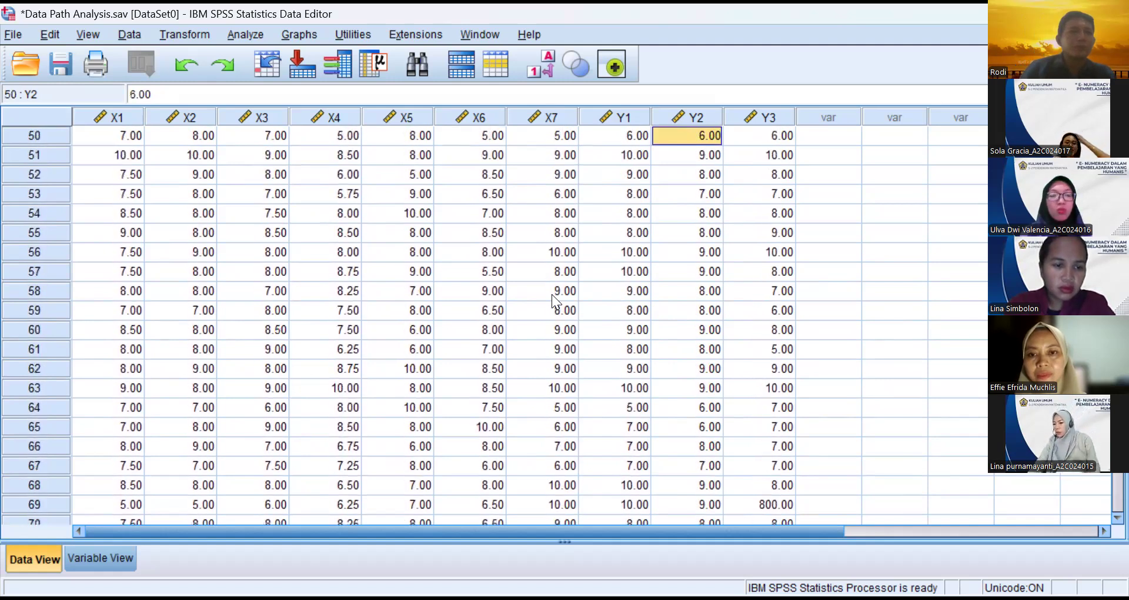
pyautogui.press('Up')
pyautogui.press('Down')
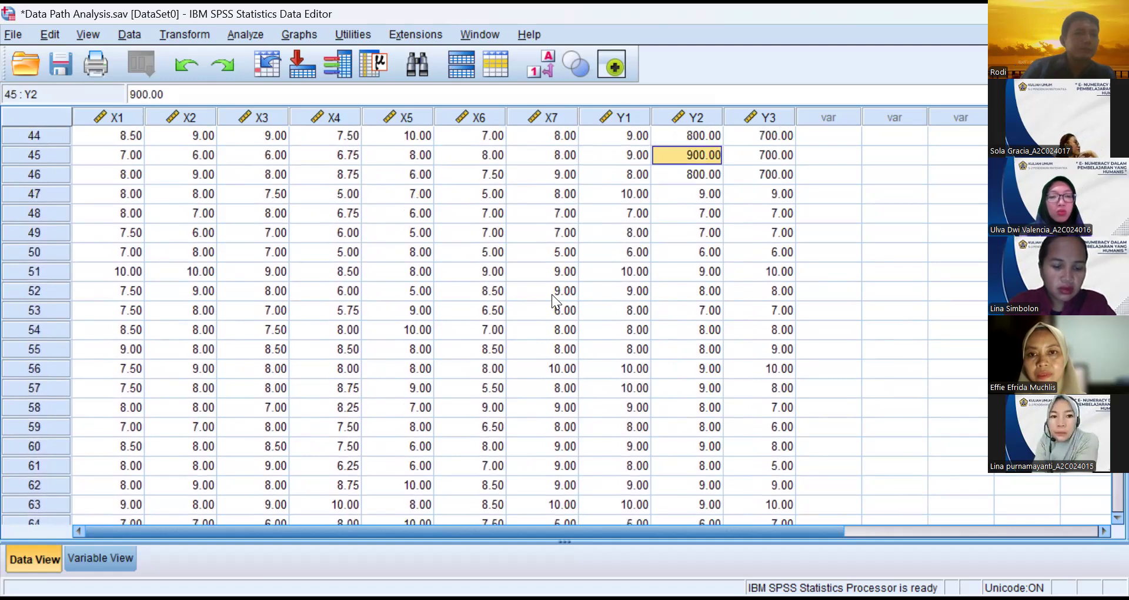
pyautogui.press('Down')
pyautogui.write('8')
pyautogui.press('Up')
pyautogui.write('9')
pyautogui.press('Up')
pyautogui.write('8')
pyautogui.press('Up')
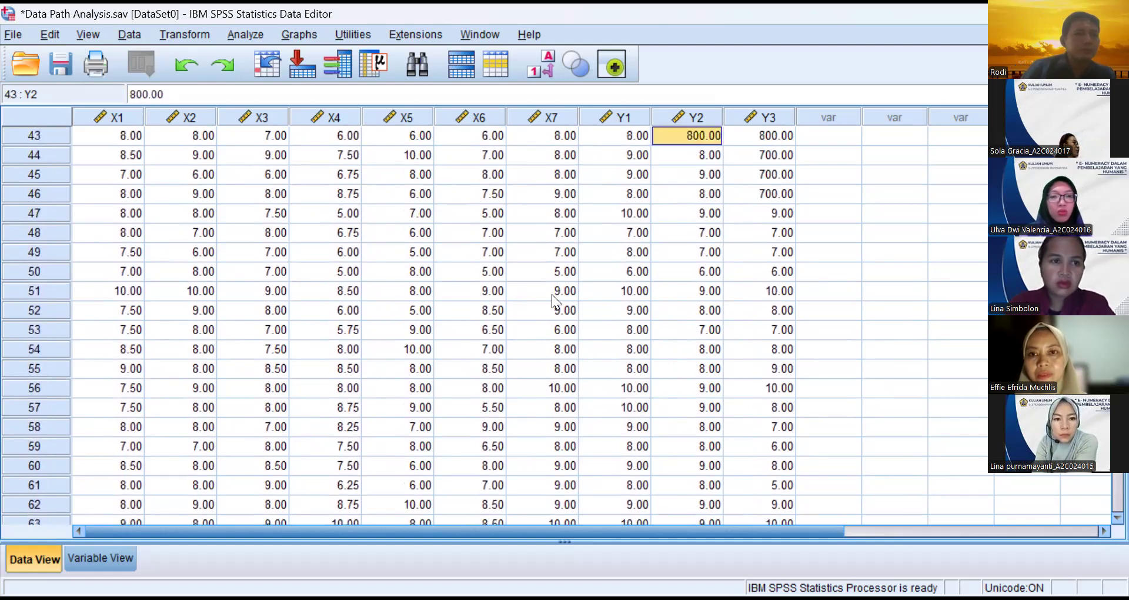
# Step: Correct the Y2 values upward from row 43 to row 40 to 8, 8, 9 and 9
pyautogui.write('8')
pyautogui.press('Up')
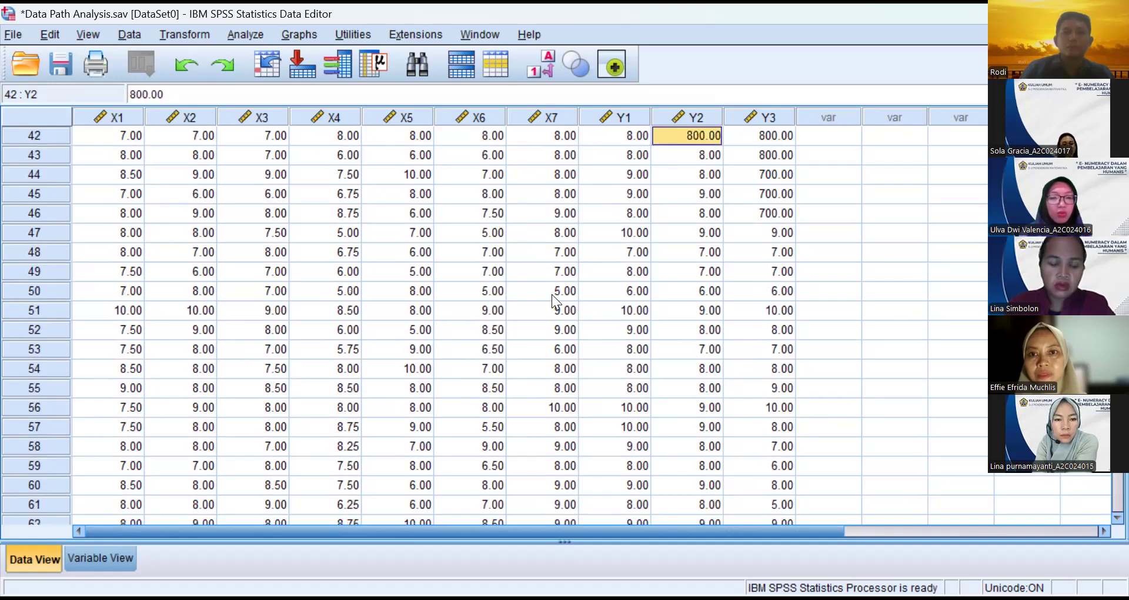
pyautogui.write('8')
pyautogui.press('Up')
pyautogui.write('9')
pyautogui.press('Up')
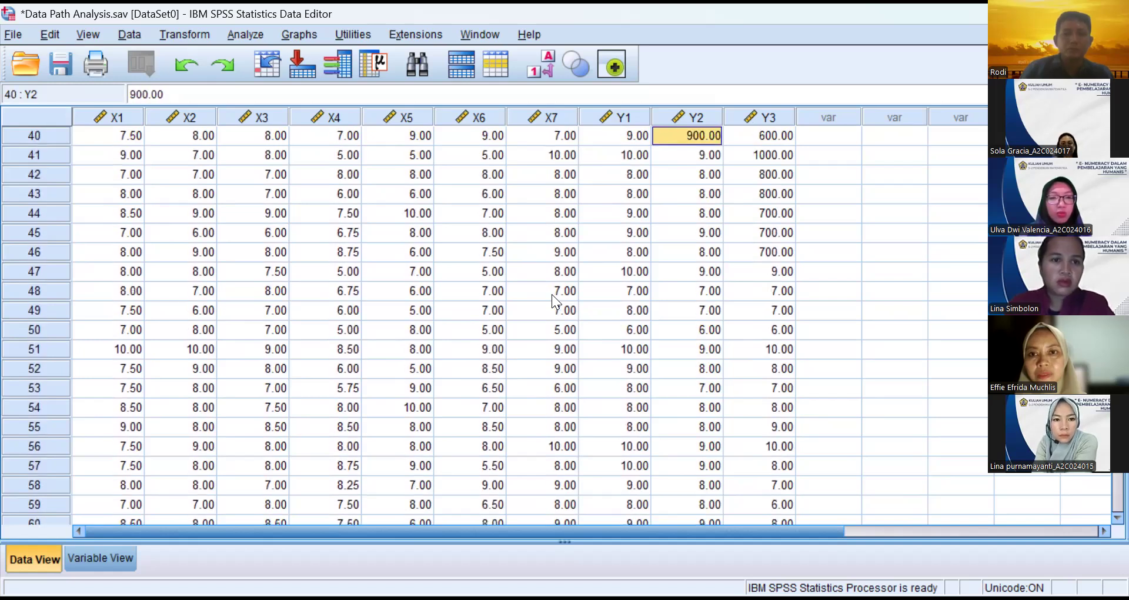
pyautogui.write('9')
pyautogui.press('Up')
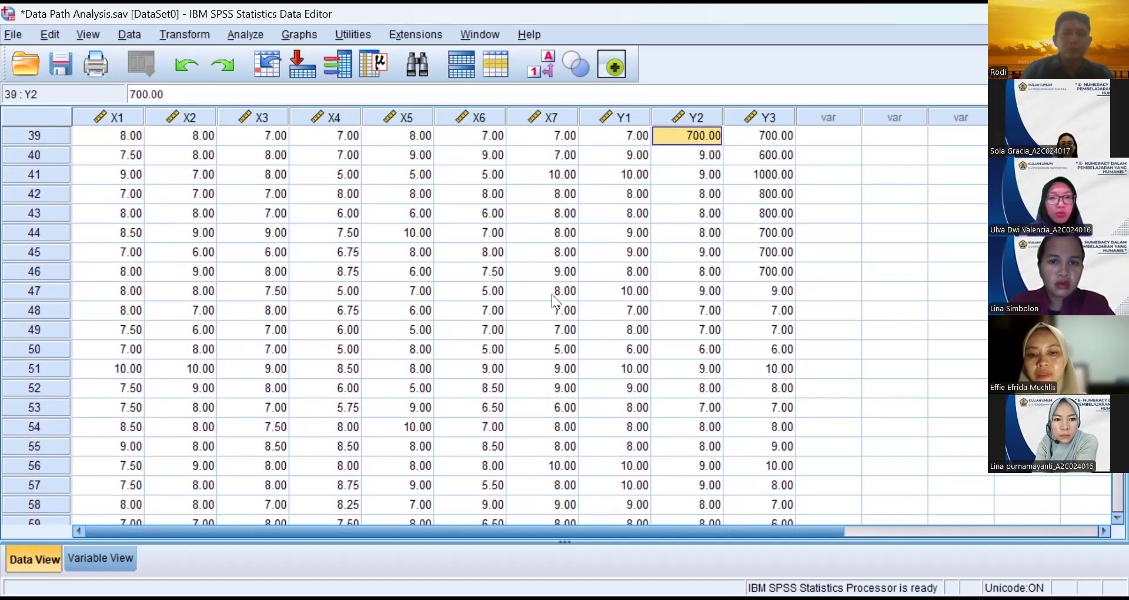
# Step: Correct the Y2 values upward from row 39 to row 36 to 7, 8, 7 and 7
pyautogui.write('7')
pyautogui.press('Up')
pyautogui.write('8')
pyautogui.press('Up')
pyautogui.write('7')
pyautogui.press('Up')
pyautogui.write('7')
pyautogui.press('Up')
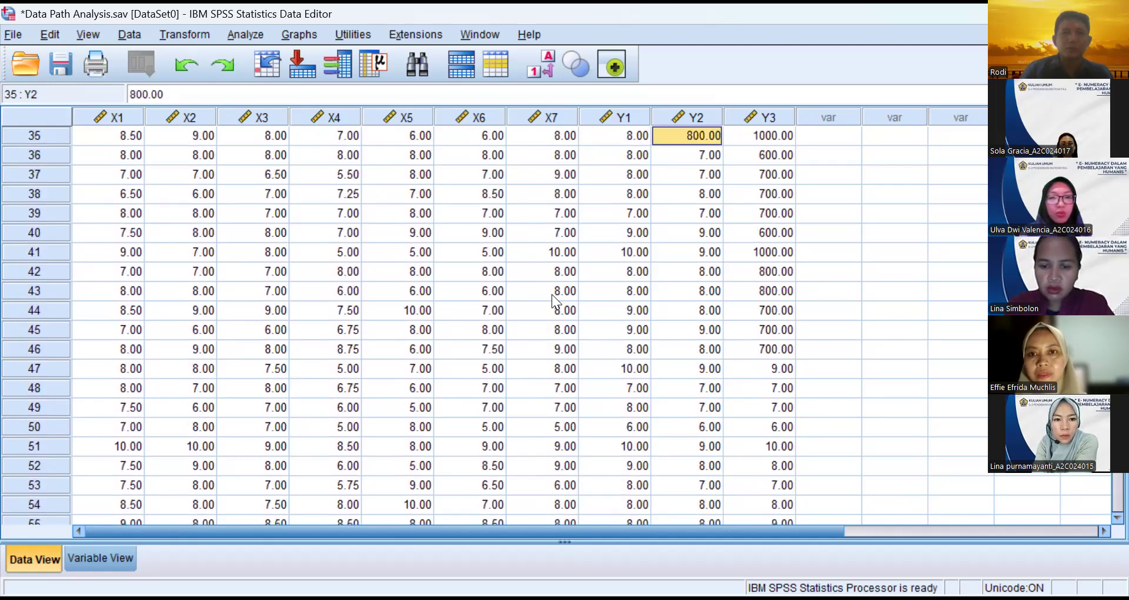
# Step: Correct the Y2 values upward from row 35 to row 32 to 8, 7, 7 and 8
pyautogui.write('8')
pyautogui.press('Up')
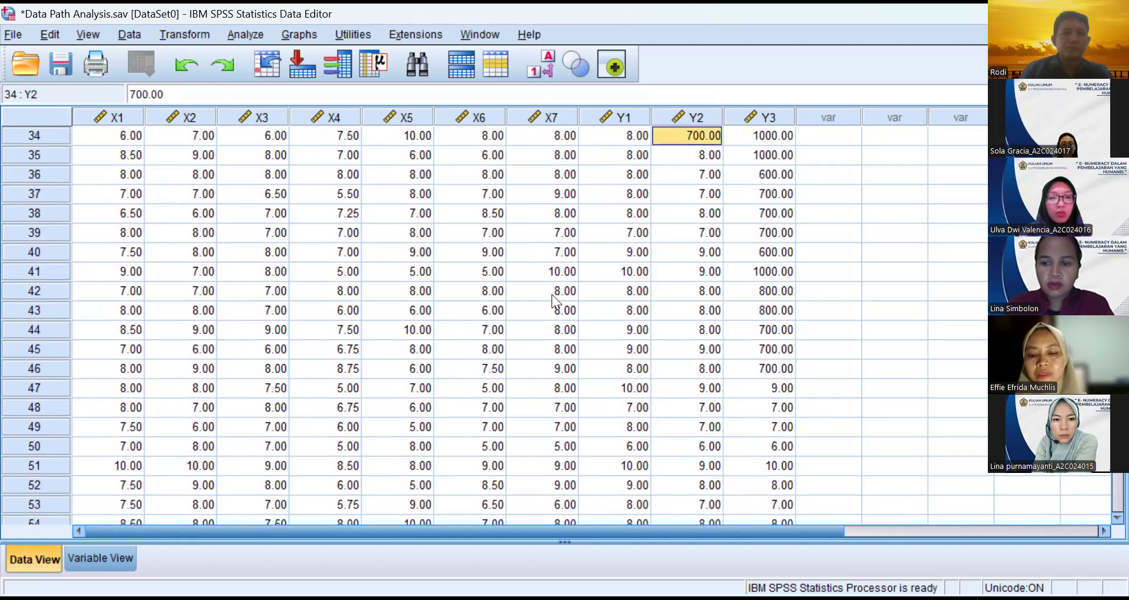
pyautogui.write('7')
pyautogui.press('Up')
pyautogui.write('7')
pyautogui.press('Up')
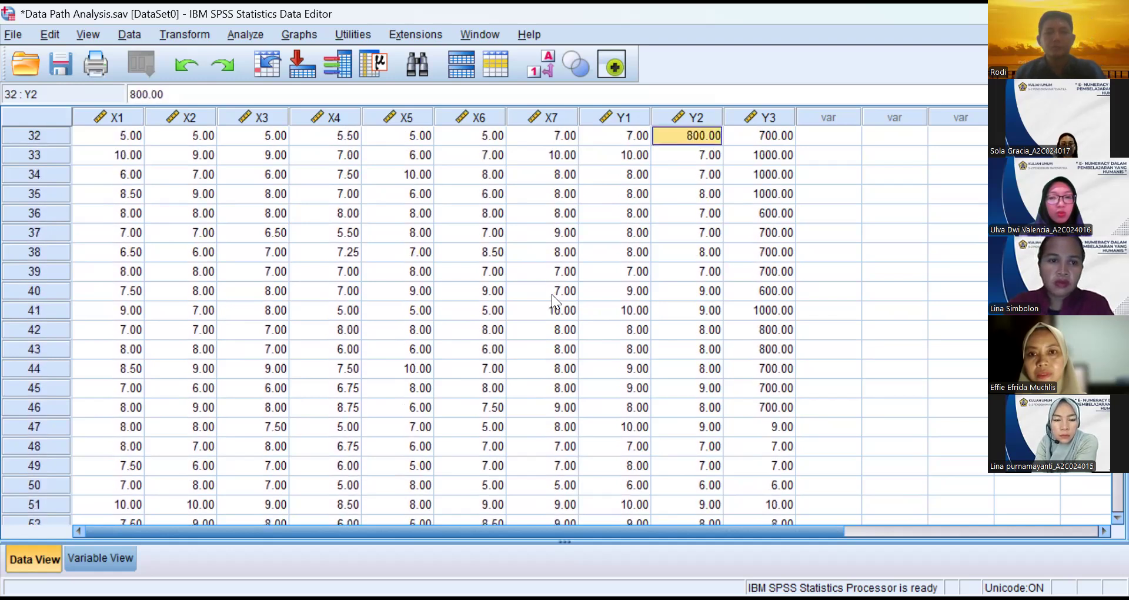
pyautogui.write('8')
pyautogui.press('Up')
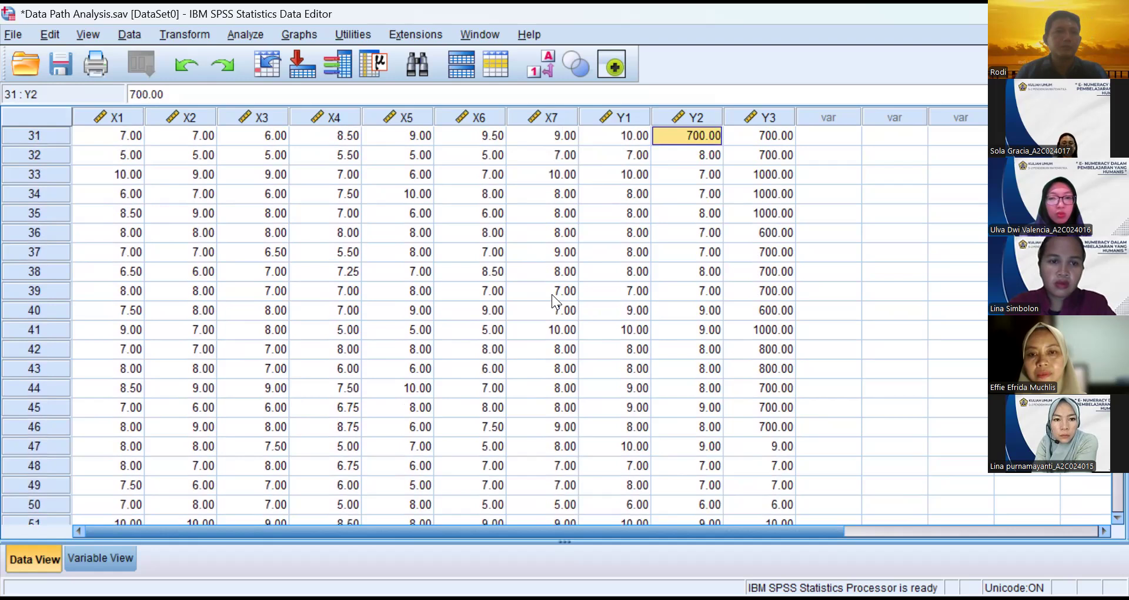
# Step: Correct the Y2 values upward from row 31 to row 28 to 7, 7, 7 and 8
pyautogui.write('7')
pyautogui.press('Up')
pyautogui.write('7')
pyautogui.press('Up')
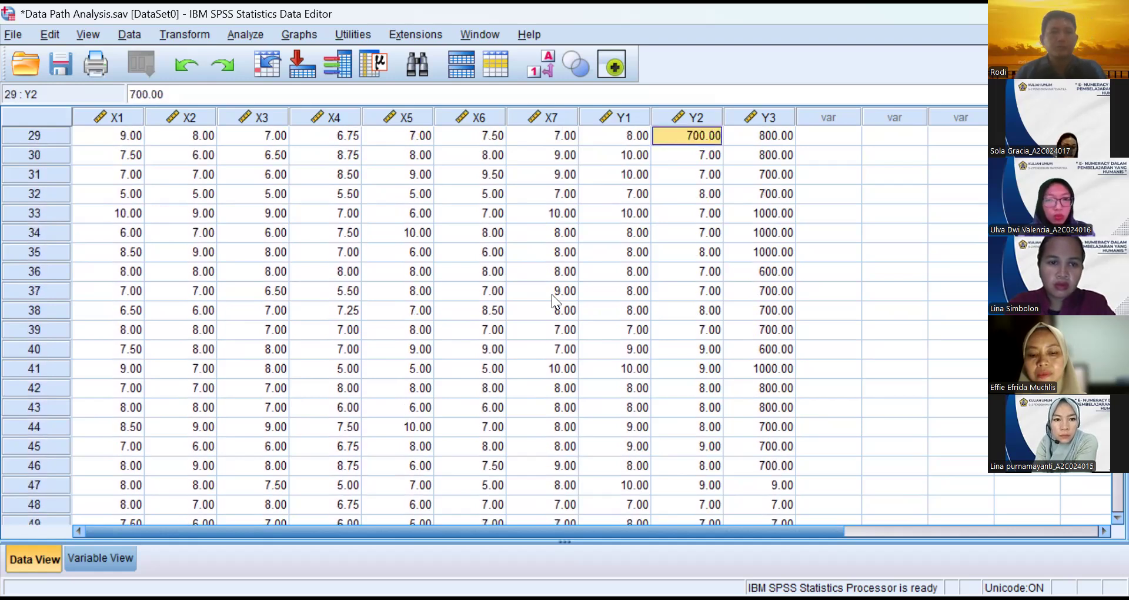
pyautogui.write('7')
pyautogui.press('Up')
pyautogui.write('8')
pyautogui.press('Up')
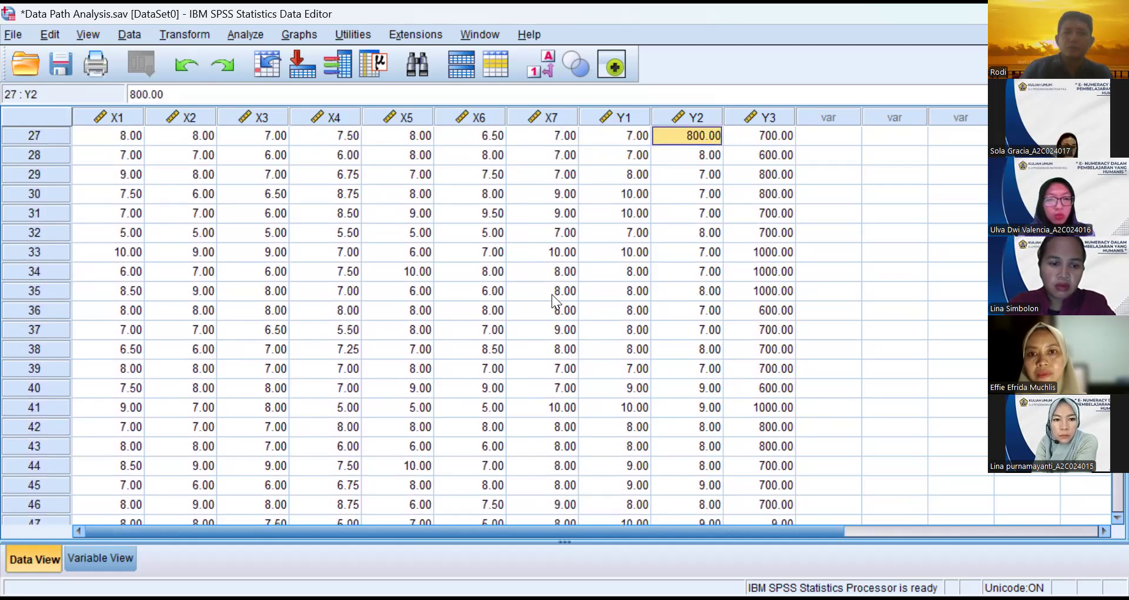
# Step: Correct the Y2 values upward from row 27 to row 23 to 8, 8, 8, 6 and 5
pyautogui.write('8')
pyautogui.press('Up')
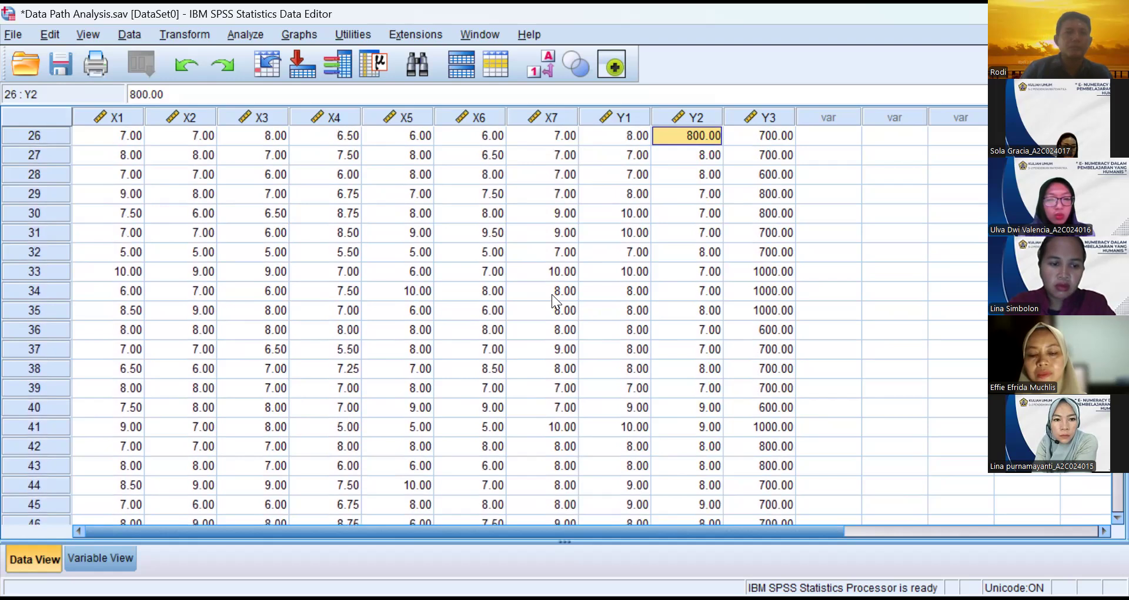
pyautogui.write('8')
pyautogui.press('Up')
pyautogui.write('8')
pyautogui.press('Up')
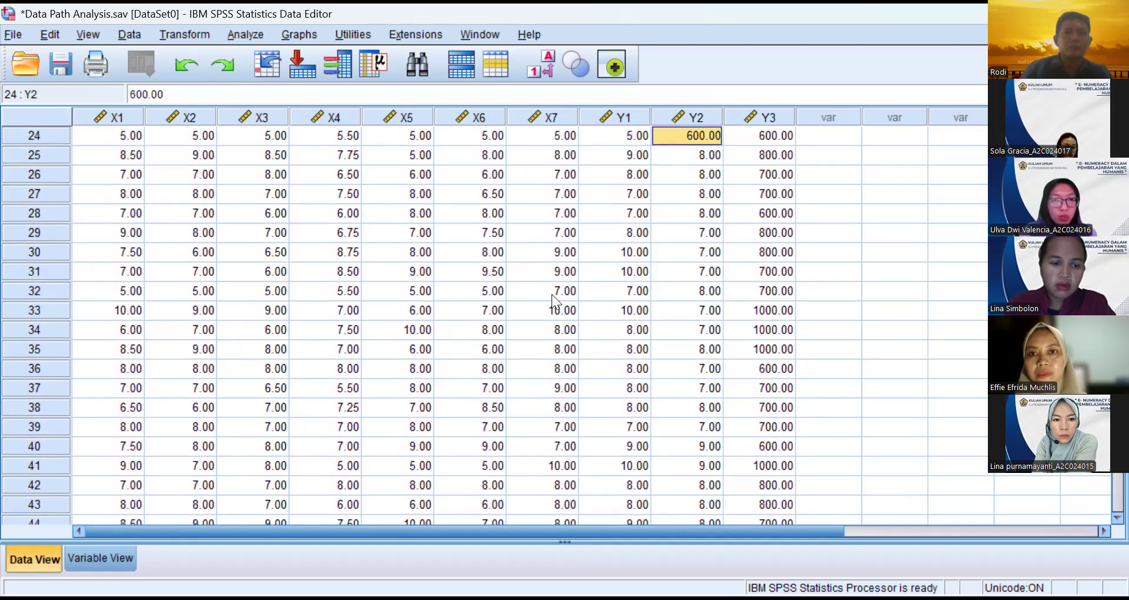
pyautogui.write('6')
pyautogui.press('Up')
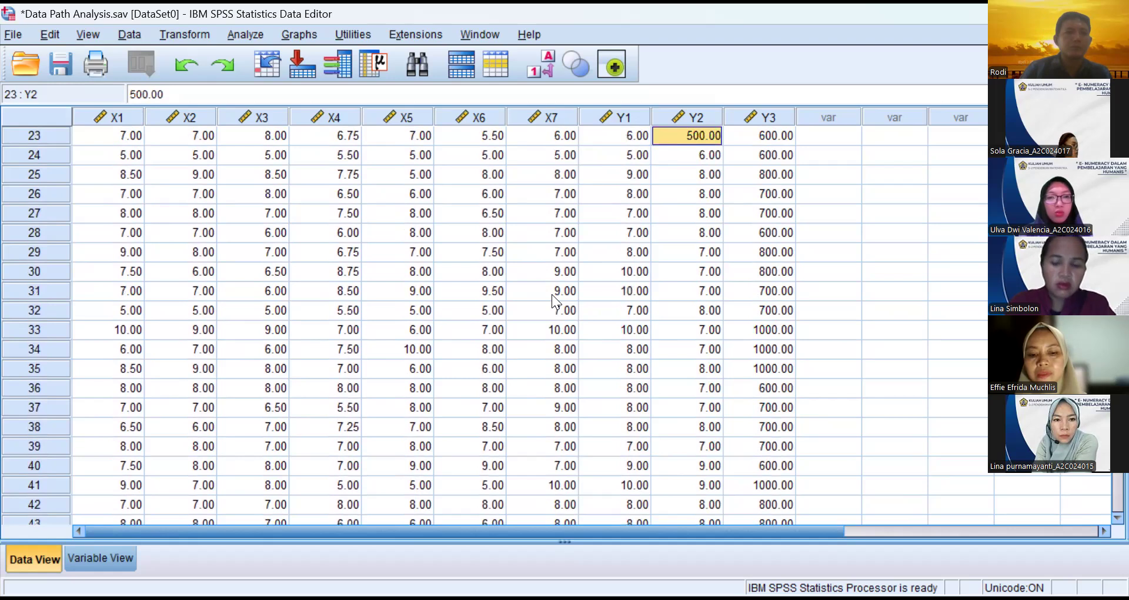
pyautogui.write('5')
pyautogui.press('Up')
# Step: Check the remaining Y2 values from row 22 up to row 1 for wrongly scaled entries
pyautogui.press('Up')
pyautogui.press('Up')
pyautogui.press('Up')
pyautogui.press('Up')
pyautogui.press('Up')
pyautogui.press('Up')
pyautogui.press('Up')
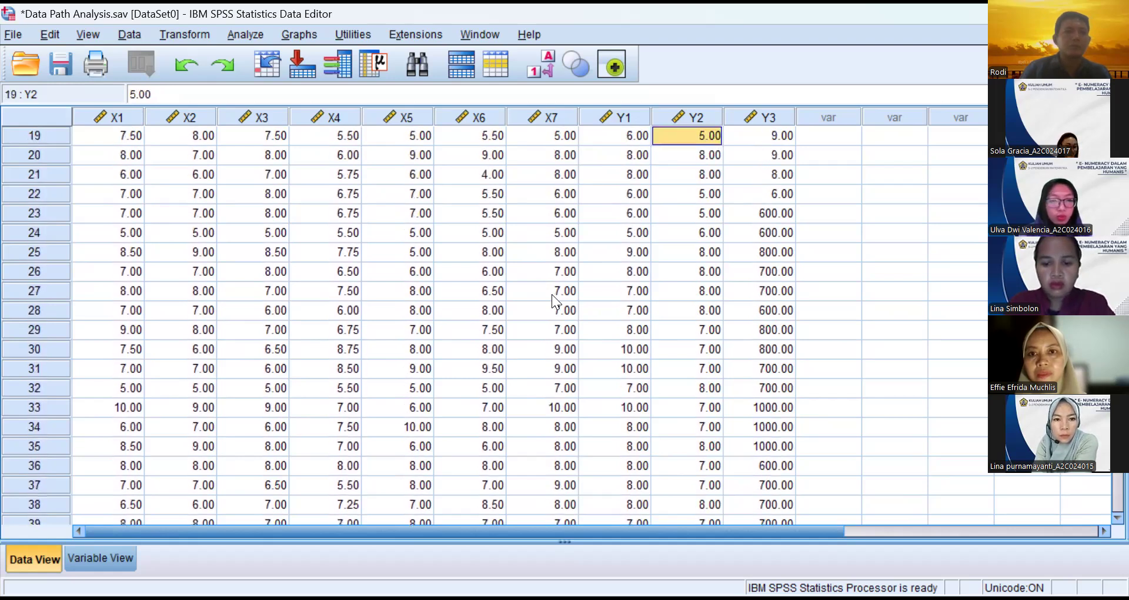
pyautogui.press('Up')
pyautogui.press('Up')
pyautogui.press('Up')
pyautogui.press('Up')
pyautogui.press('Up')
pyautogui.press('Up')
pyautogui.press('Up')
pyautogui.press('Up')
pyautogui.press('Up')
pyautogui.press('Up')
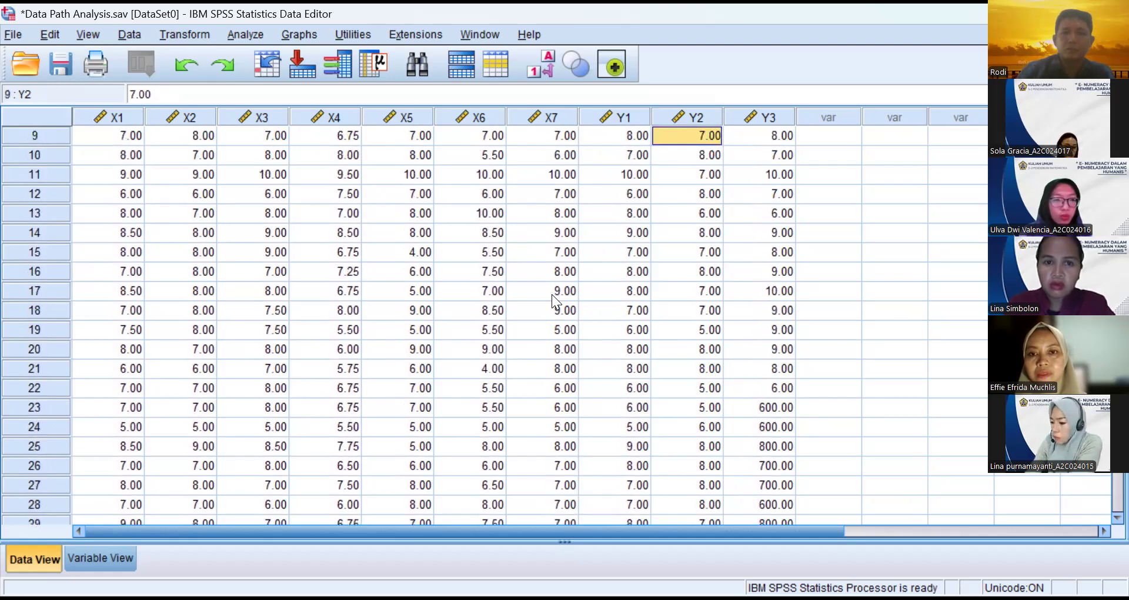
pyautogui.press('Up')
pyautogui.press('Up')
pyautogui.press('Up')
pyautogui.press('Up')
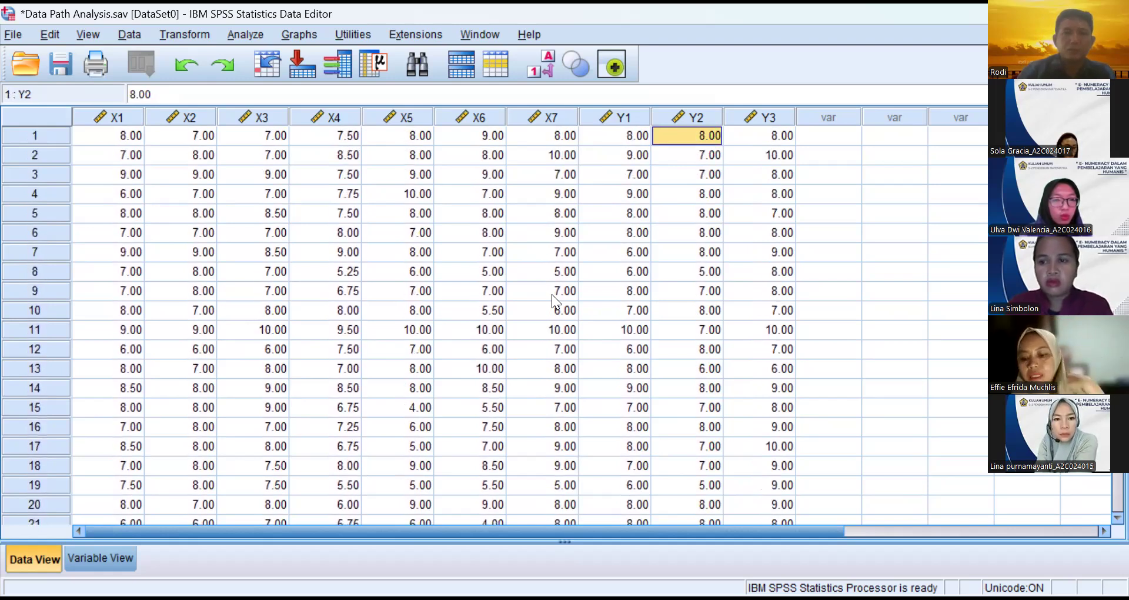
# Step: Look down the Y3 column for the first wrongly scaled values and correct rows 23 and 24 to 6 each
pyautogui.press('Right')
pyautogui.press('Down')
pyautogui.press('Down')
pyautogui.press('Down')
pyautogui.press('Down')
pyautogui.press('Down')
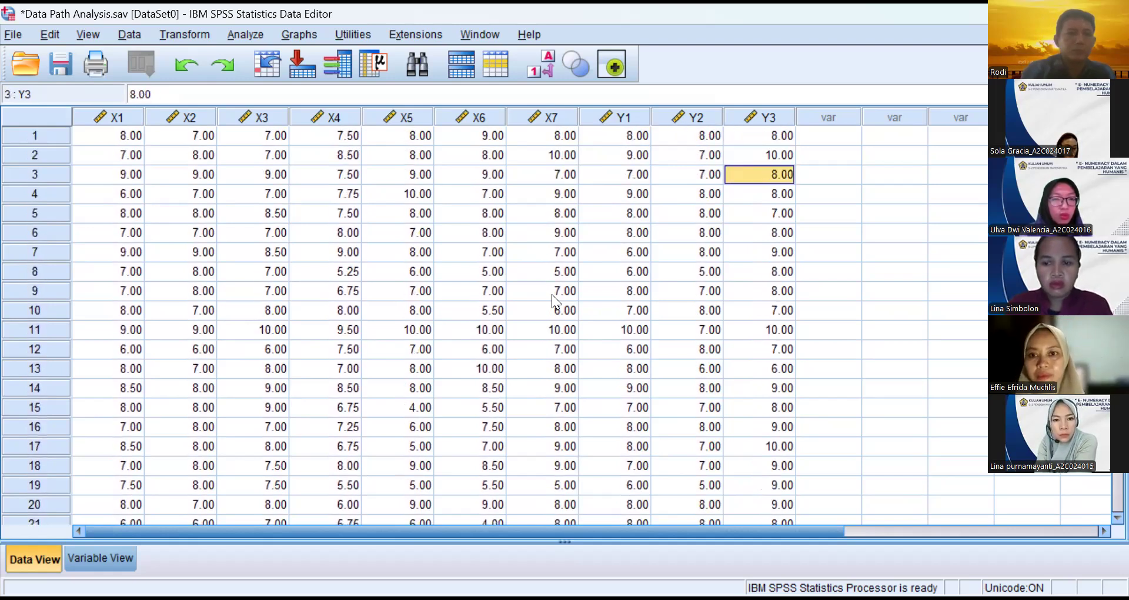
pyautogui.press('Down')
pyautogui.press('Down')
pyautogui.press('Down')
pyautogui.press('Down')
pyautogui.press('Down')
pyautogui.press('Down')
pyautogui.press('Down')
pyautogui.press('Down')
pyautogui.press('Down')
pyautogui.press('Down')
pyautogui.press('Down')
pyautogui.press('Down')
pyautogui.press('Down')
pyautogui.press('Down')
pyautogui.press('Down')
pyautogui.press('Down')
pyautogui.press('Down')
pyautogui.press('Down')
pyautogui.press('Down')
pyautogui.press('Down')
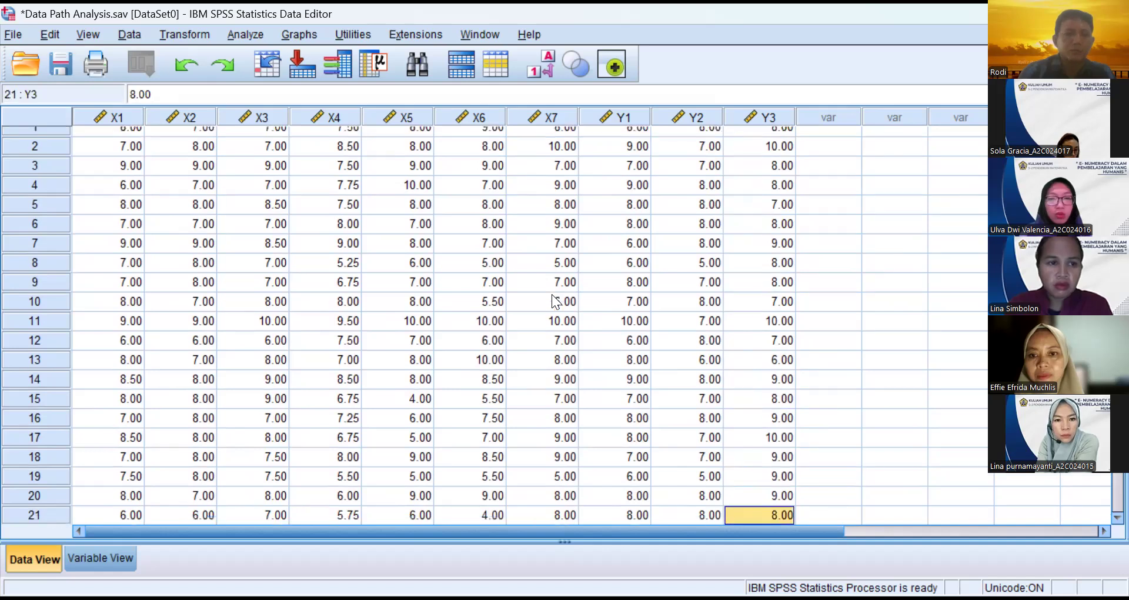
pyautogui.press('Down')
pyautogui.press('Down')
pyautogui.press('Up')
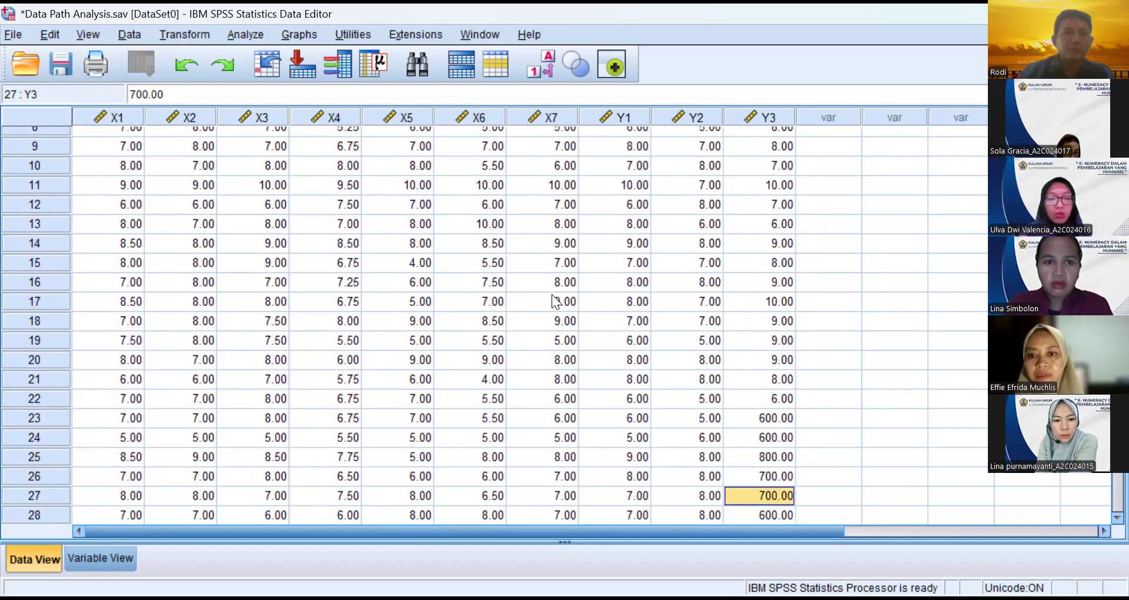
pyautogui.press('Up')
pyautogui.press('Up')
pyautogui.press('Up')
pyautogui.press('Up')
pyautogui.write('6')
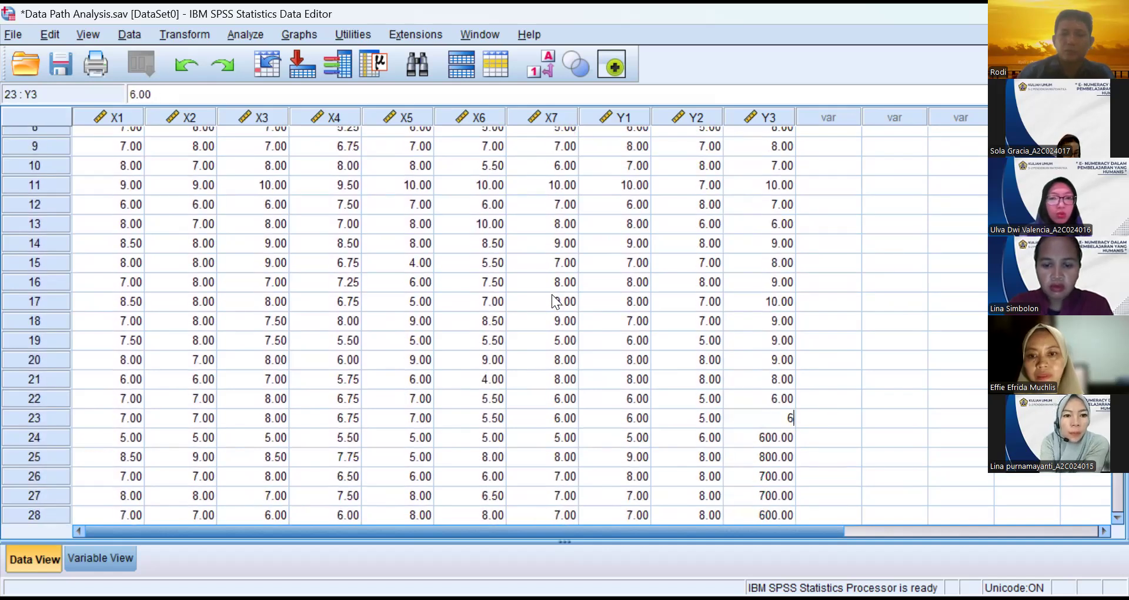
pyautogui.press('Return')
pyautogui.write('6')
pyautogui.press('Return')
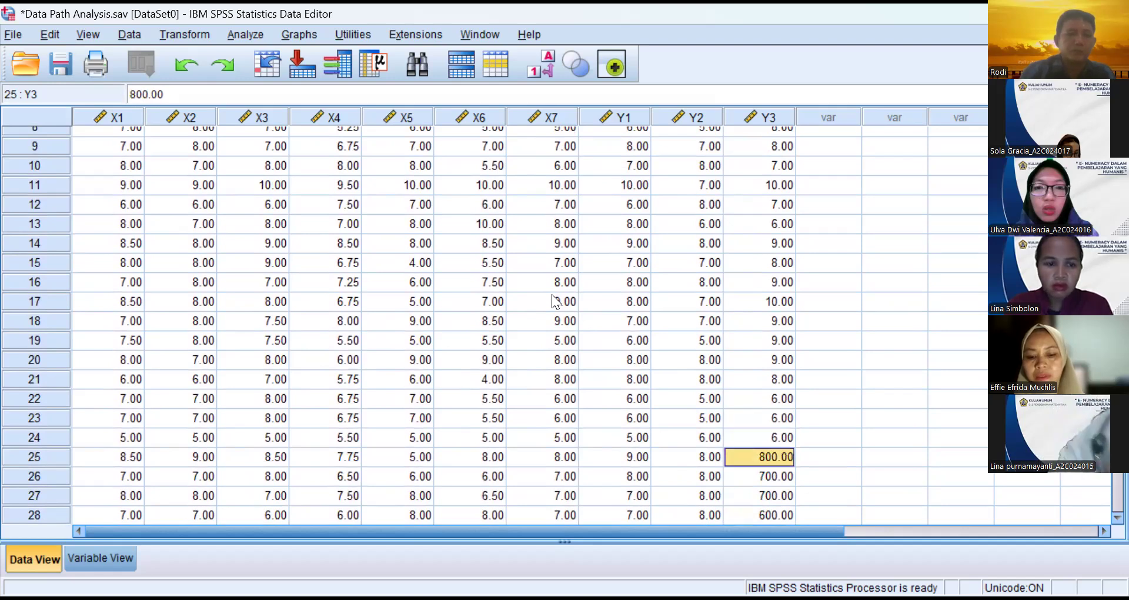
# Step: Correct the Y3 values from row 25 down to row 28 to 8, 7, 7 and 6
pyautogui.write('8')
pyautogui.press('Return')
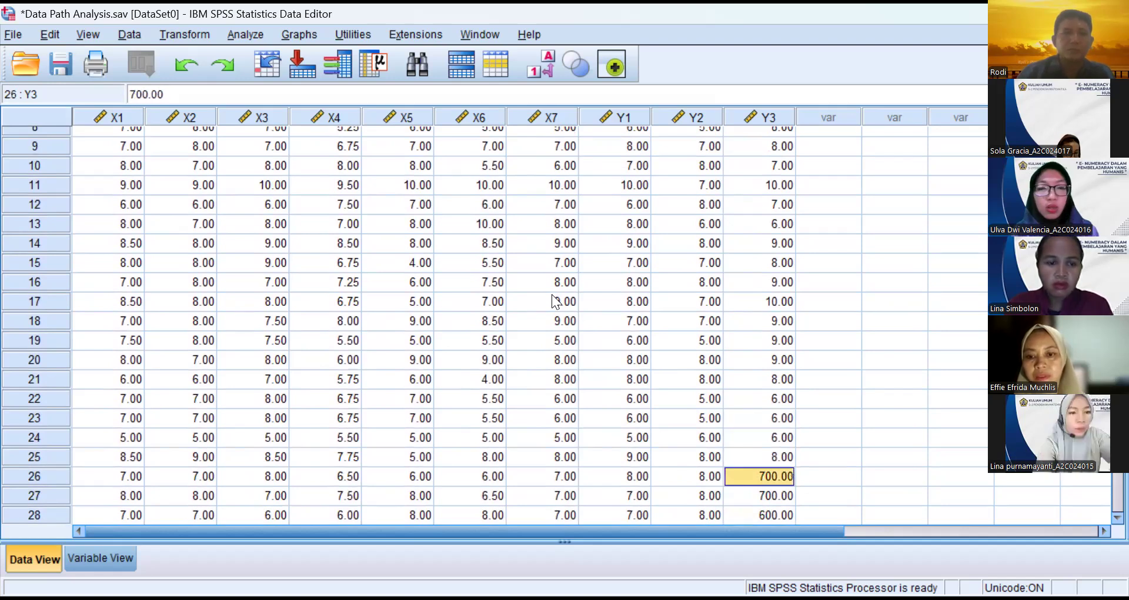
pyautogui.write('7')
pyautogui.press('Return')
pyautogui.write('7')
pyautogui.press('Return')
pyautogui.write('6')
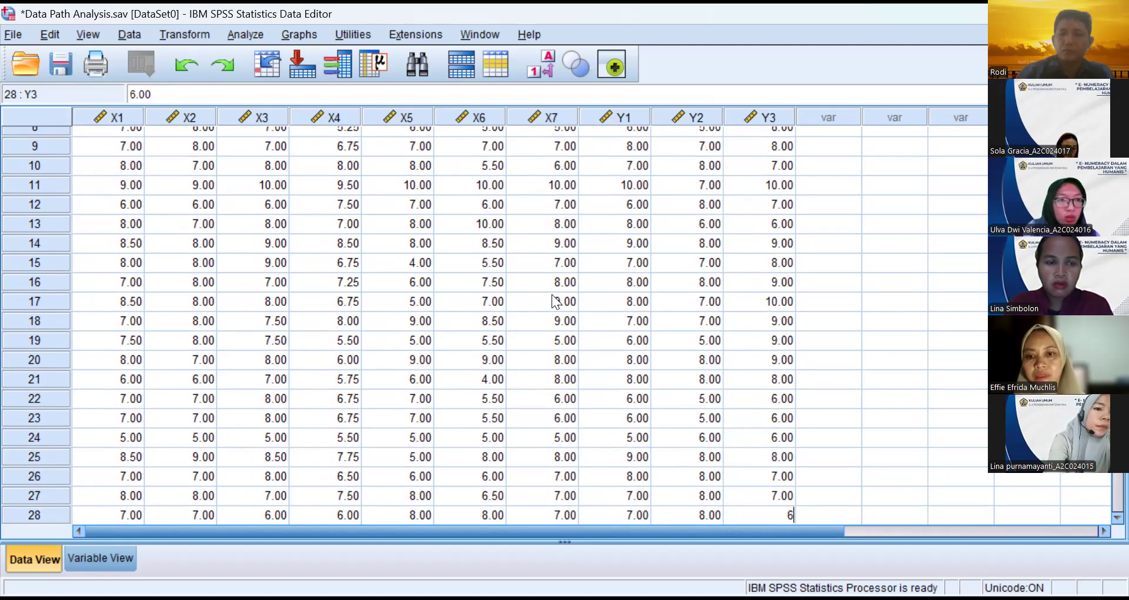
pyautogui.press('Return')
# Step: Correct the Y3 values from row 29 down to row 33 to 8, 8, 7, 7 and 10
pyautogui.write('8')
pyautogui.press('Return')
pyautogui.write('8')
pyautogui.press('Return')
pyautogui.write('7')
pyautogui.press('Return')
pyautogui.write('7')
pyautogui.press('Return')
pyautogui.write('1000.00')
pyautogui.press('Return')
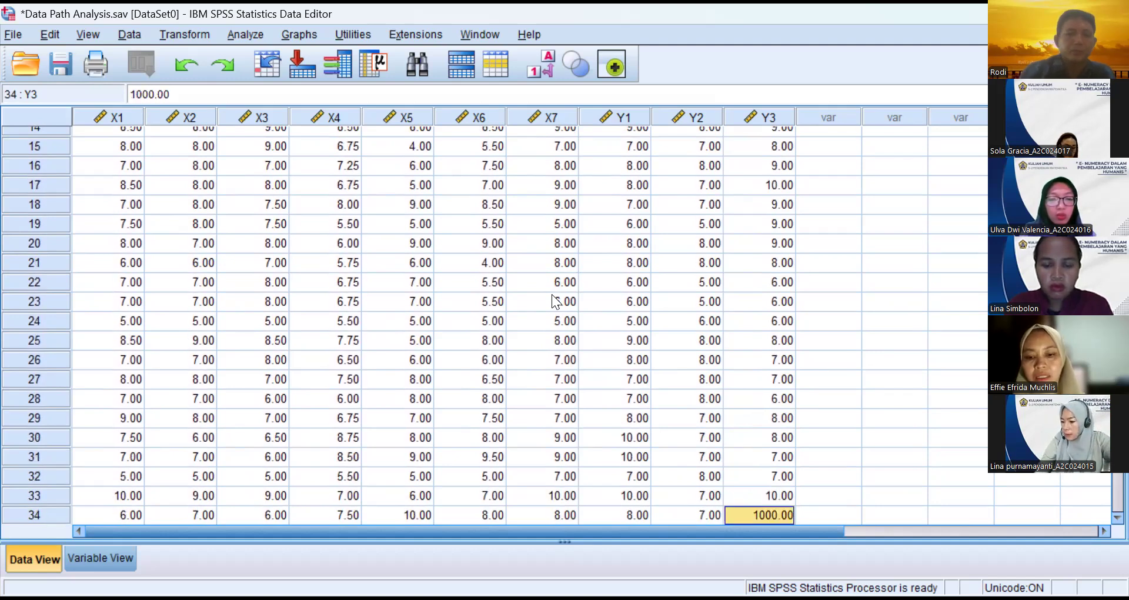
# Step: Correct the Y3 values from row 34 down to row 37 to 10, 10, 6 and 7
pyautogui.write('10')
pyautogui.press('Return')
pyautogui.write('10')
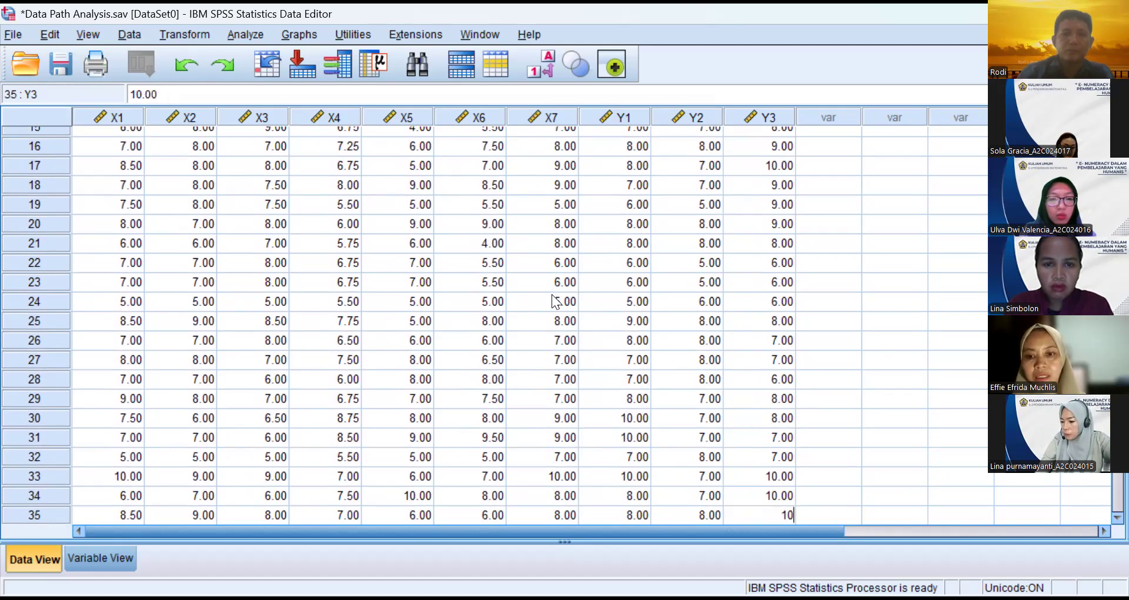
pyautogui.press('Return')
pyautogui.write('6')
pyautogui.press('Return')
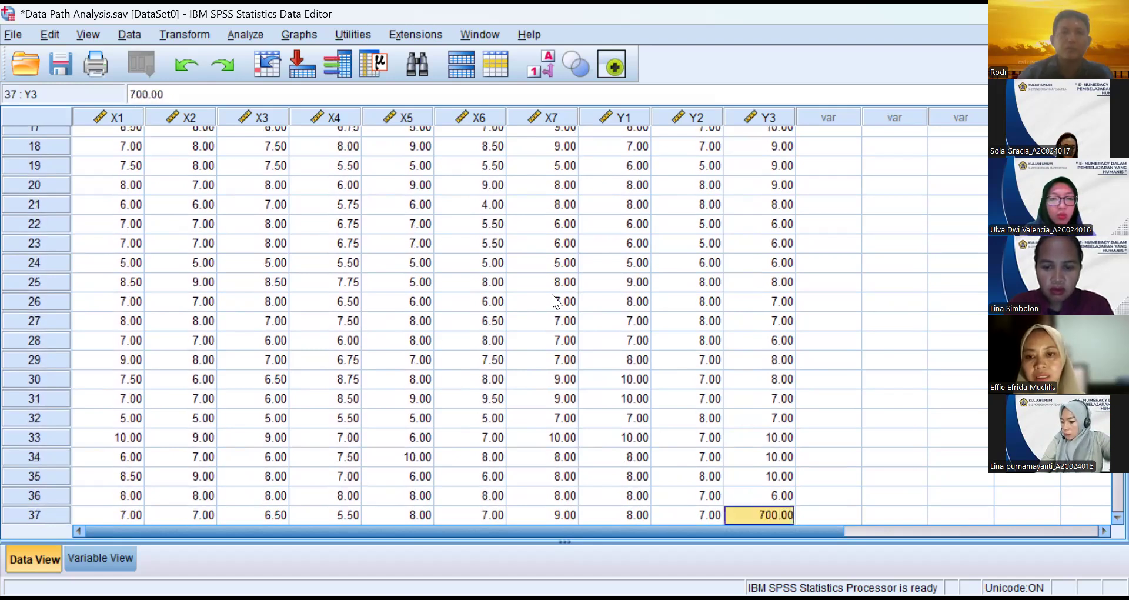
pyautogui.write('7')
pyautogui.press('Return')
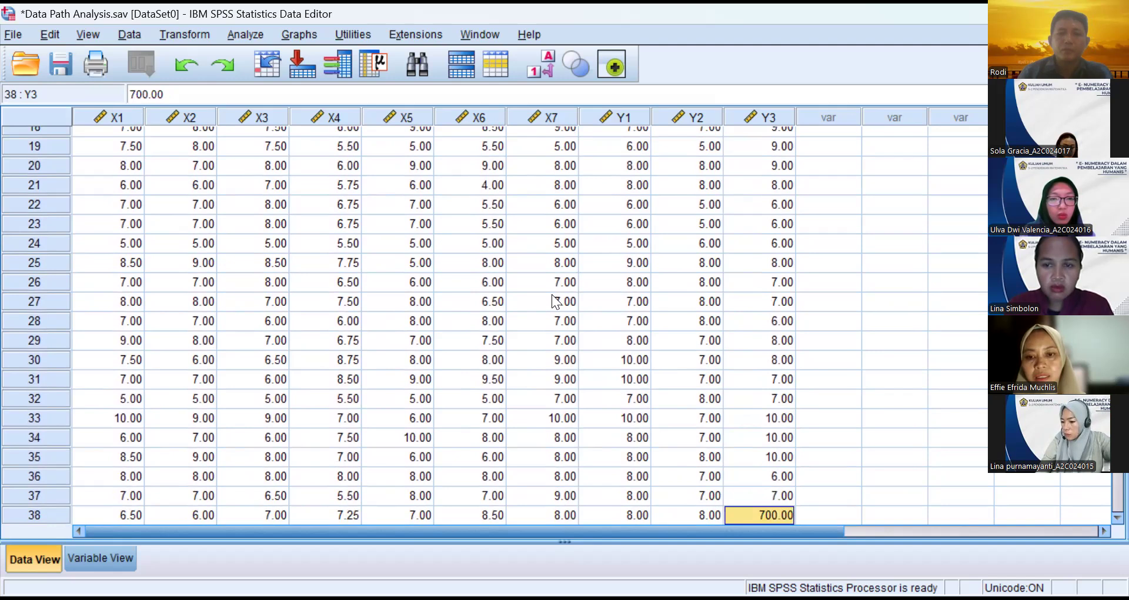
# Step: Correct the Y3 values from row 38 down to row 41 to 7, 7, 6 and 10
pyautogui.write('7')
pyautogui.press('Return')
pyautogui.write('7')
pyautogui.press('Return')
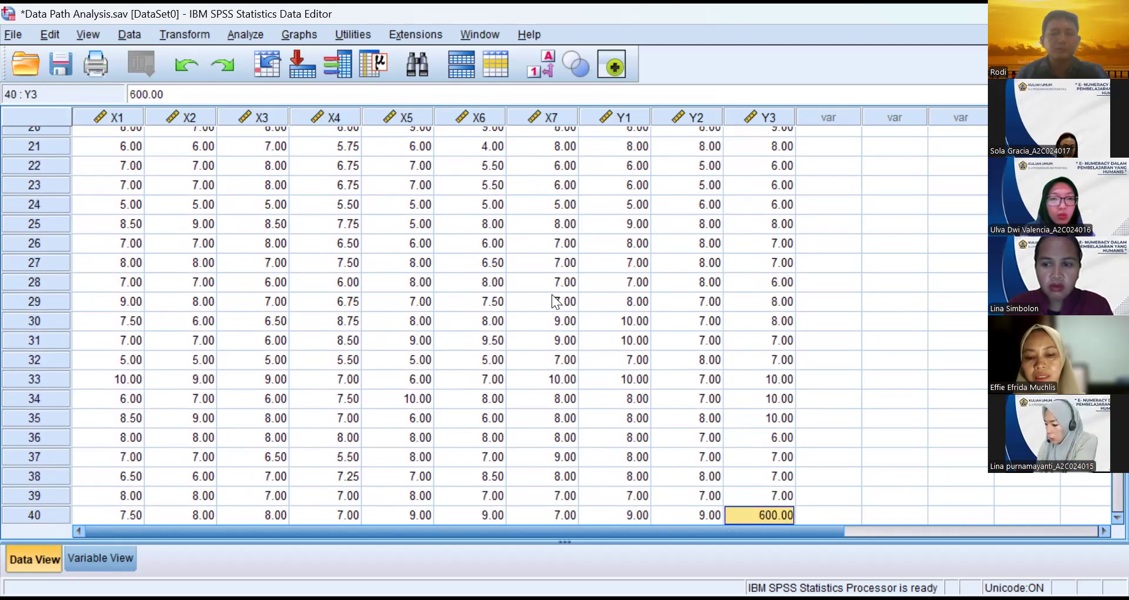
pyautogui.write('6')
pyautogui.press('Return')
pyautogui.write('10')
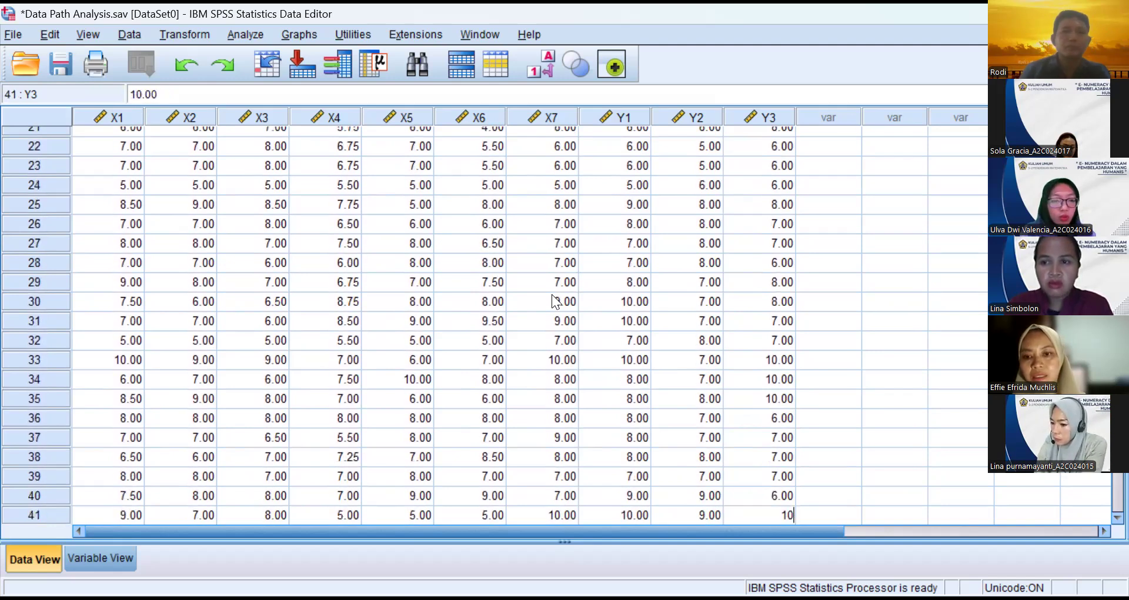
pyautogui.press('Return')
# Step: Correct the Y3 values from row 42 down to row 46 to 8, 8, 7, 7 and 7
pyautogui.write('8')
pyautogui.press('Return')
pyautogui.write('8')
pyautogui.press('Return')
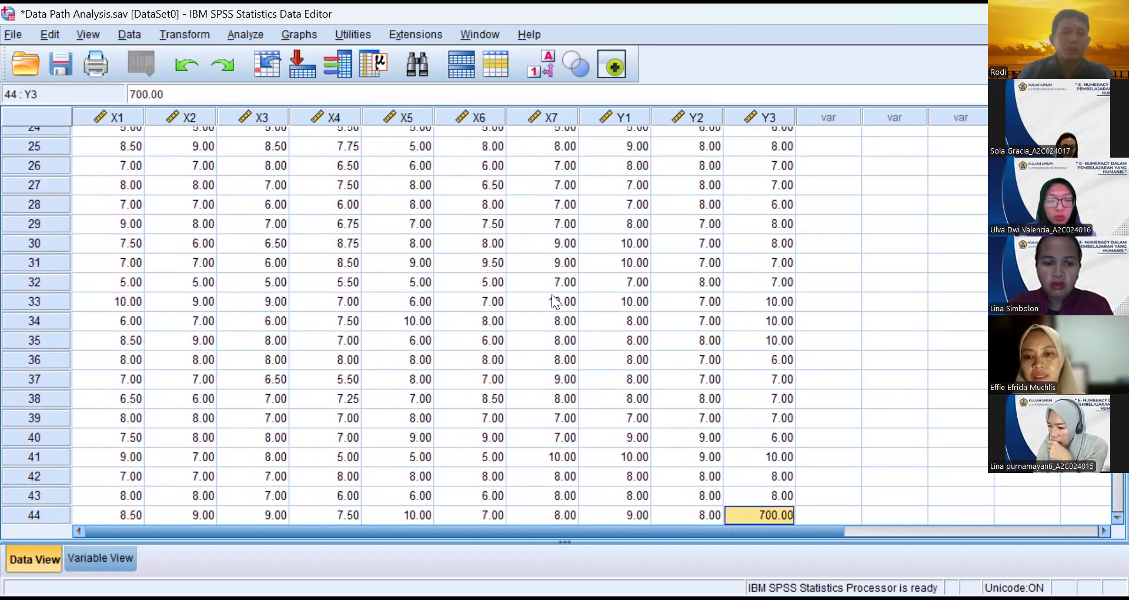
pyautogui.write('7')
pyautogui.press('Return')
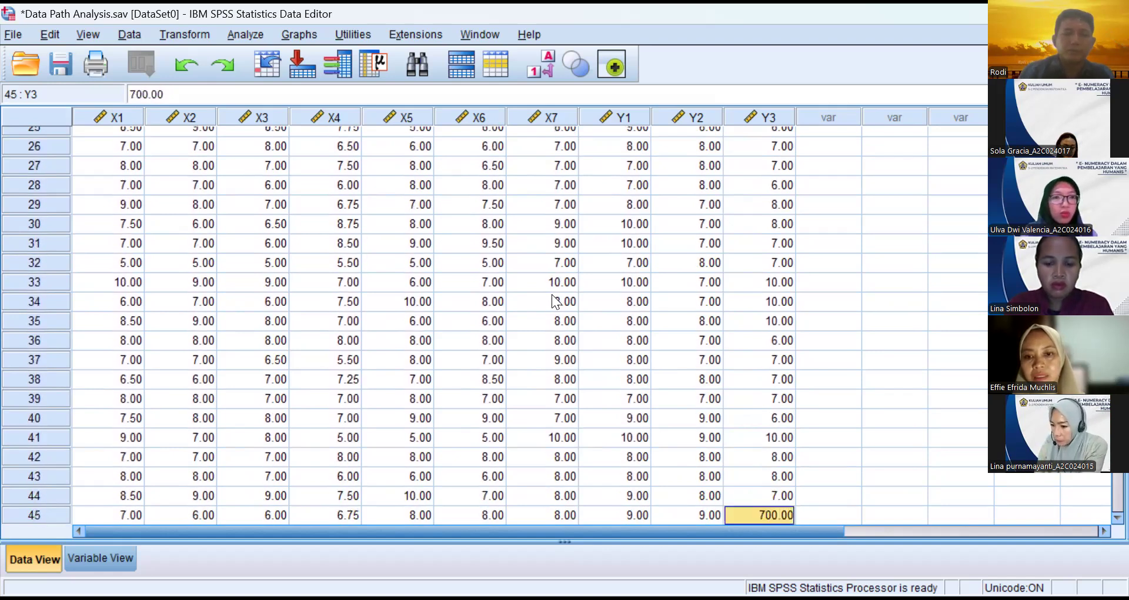
pyautogui.write('7')
pyautogui.press('Return')
pyautogui.write('7')
pyautogui.press('Return')
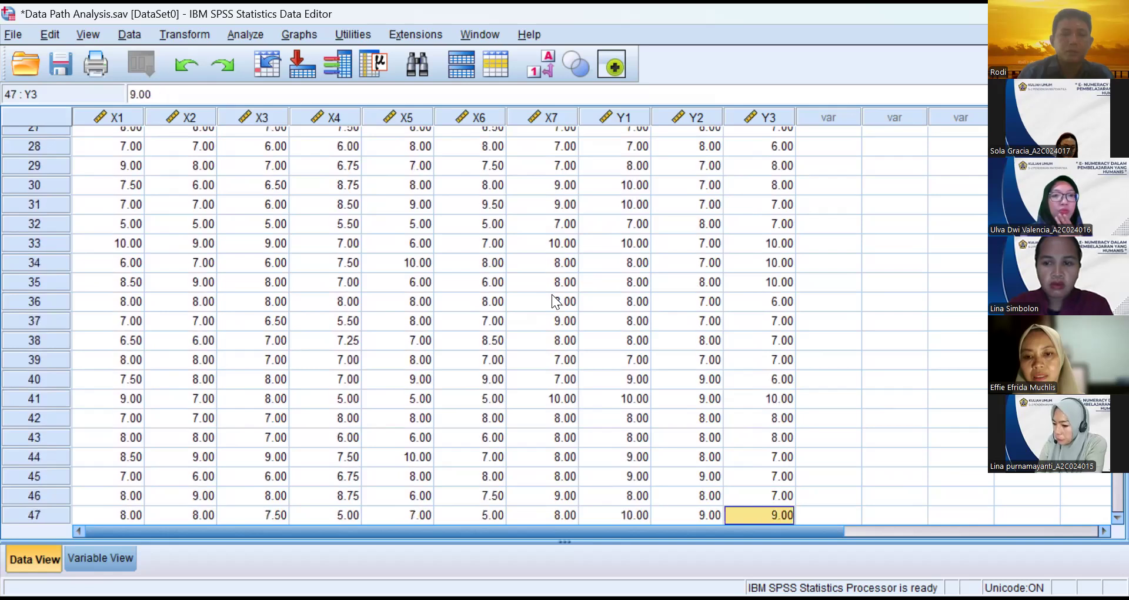
# Step: Check the Y3 values from row 47 downward for wrongly scaled entries and correct row 69 to 8
pyautogui.press('Down')
pyautogui.press('Down')
pyautogui.press('Down')
pyautogui.press('Down')
pyautogui.press('Down')
pyautogui.press('Down')
pyautogui.press('Down')
pyautogui.press('Down')
pyautogui.press('Down')
pyautogui.press('Down')
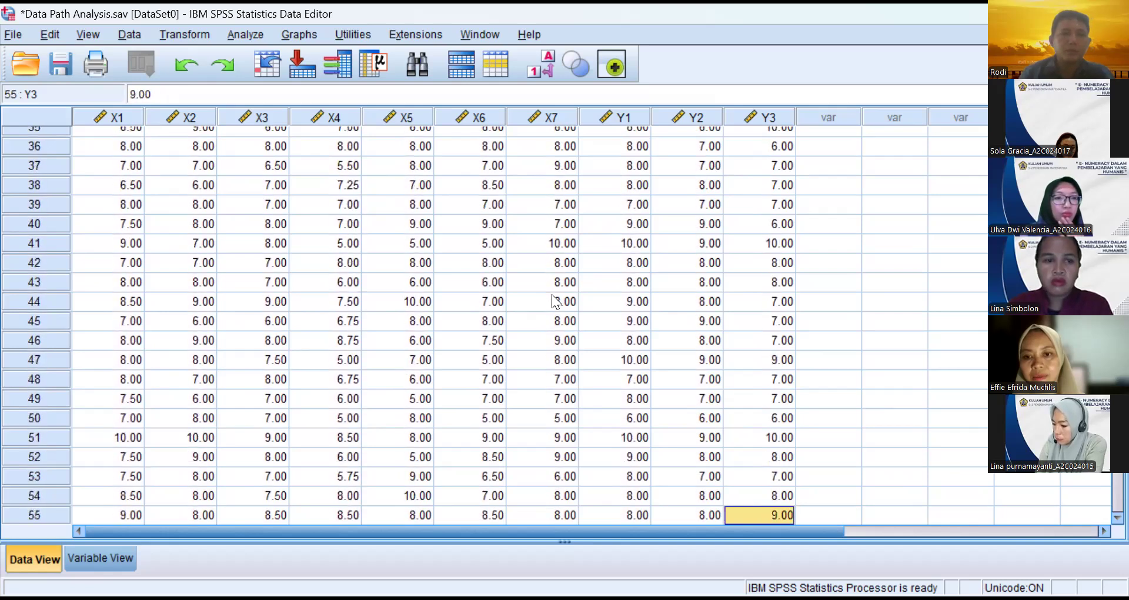
pyautogui.press('Down')
pyautogui.press('Down')
pyautogui.press('Down')
pyautogui.press('Down')
pyautogui.press('Down')
pyautogui.press('Down')
pyautogui.press('Down')
pyautogui.press('Down')
pyautogui.press('Down')
pyautogui.press('Down')
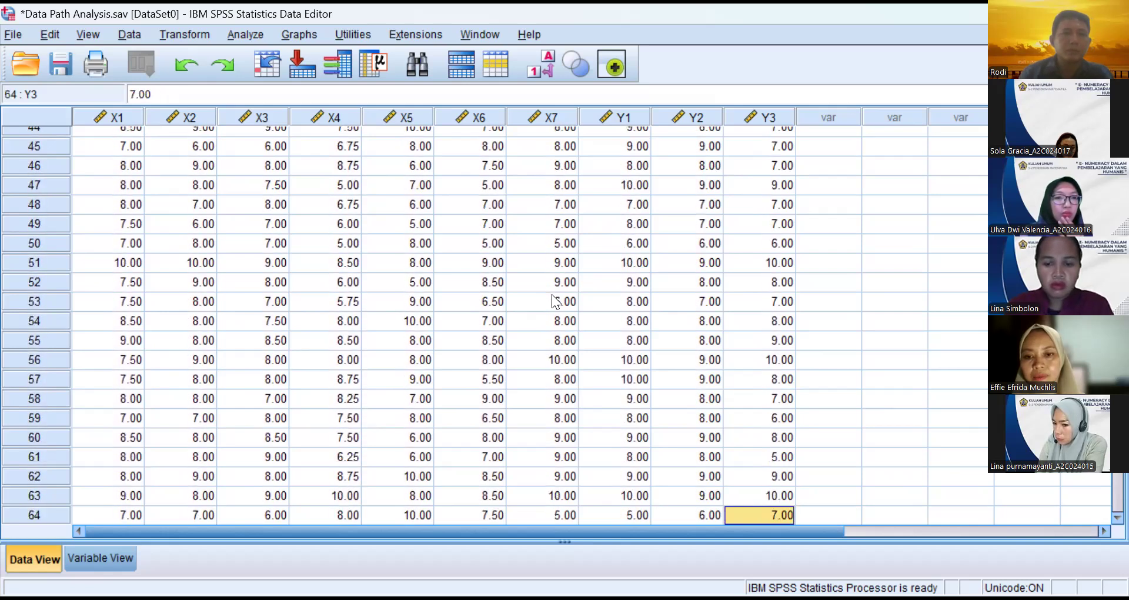
pyautogui.press('Down')
pyautogui.press('Down')
pyautogui.press('Down')
pyautogui.press('Down')
pyautogui.press('Up')
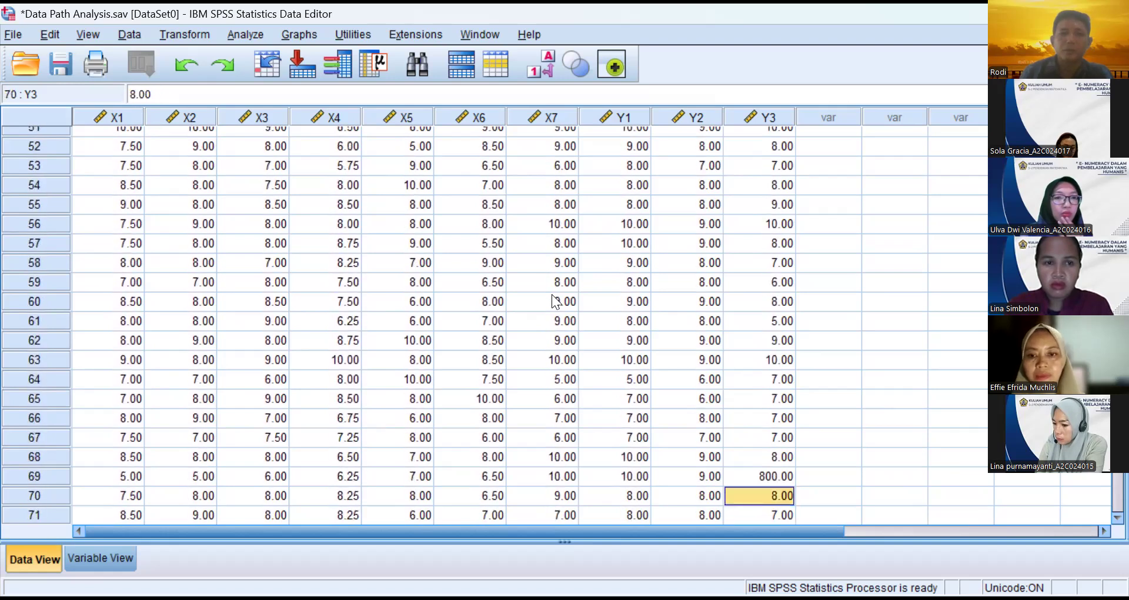
pyautogui.press('Up')
pyautogui.write('8')
pyautogui.press('Return')
# Step: Check Y3 from row 70 downward for wrongly scaled entries and set row 86 to 8, row 87 to 1 and row 89 to 0
pyautogui.press('Down')
pyautogui.press('Down')
pyautogui.press('Down')
pyautogui.press('Down')
pyautogui.press('Down')
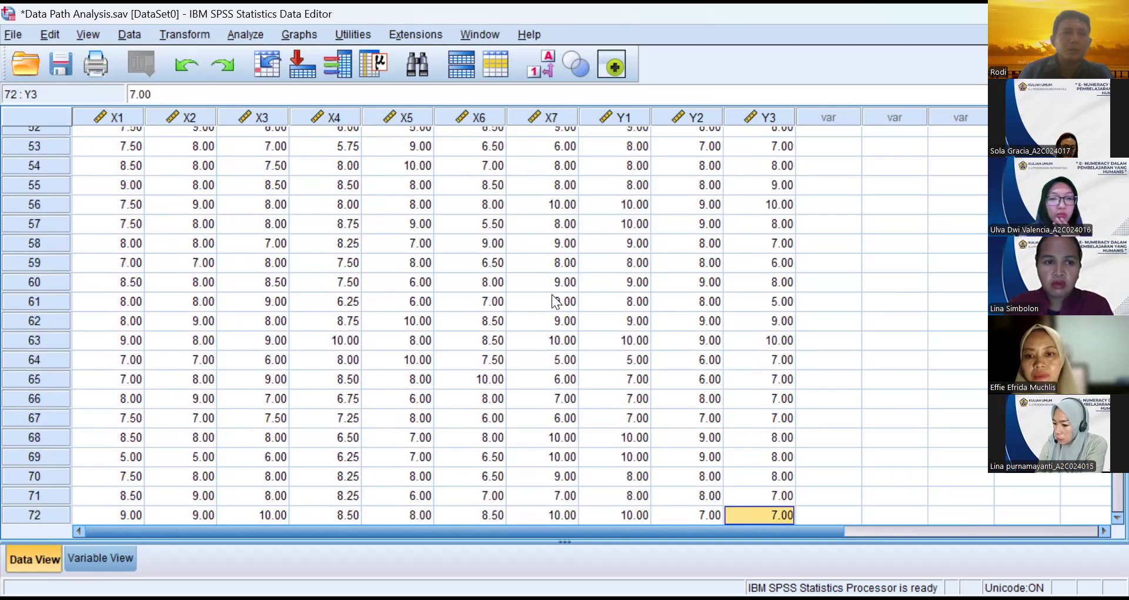
pyautogui.press('Down')
pyautogui.press('Down')
pyautogui.press('Down')
pyautogui.press('Down')
pyautogui.press('Down')
pyautogui.press('Down')
pyautogui.press('Down')
pyautogui.press('Down')
pyautogui.press('Down')
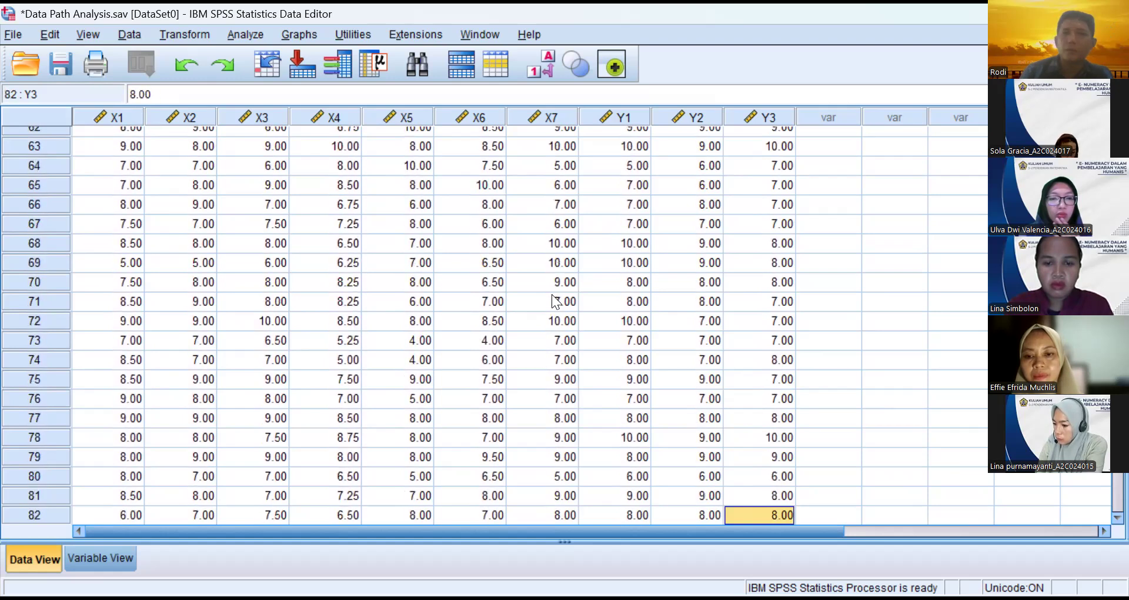
pyautogui.press('Down')
pyautogui.press('Down')
pyautogui.press('Down')
pyautogui.press('Down')
pyautogui.press('Down')
pyautogui.press('Down')
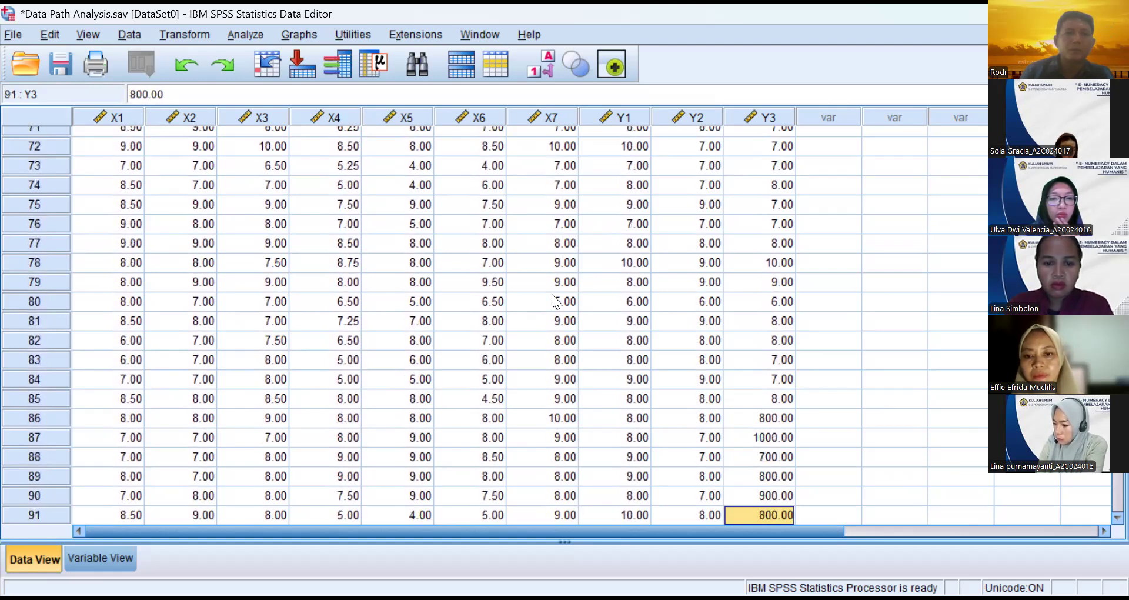
pyautogui.press('Up')
pyautogui.press('Up')
pyautogui.press('Up')
pyautogui.press('Up')
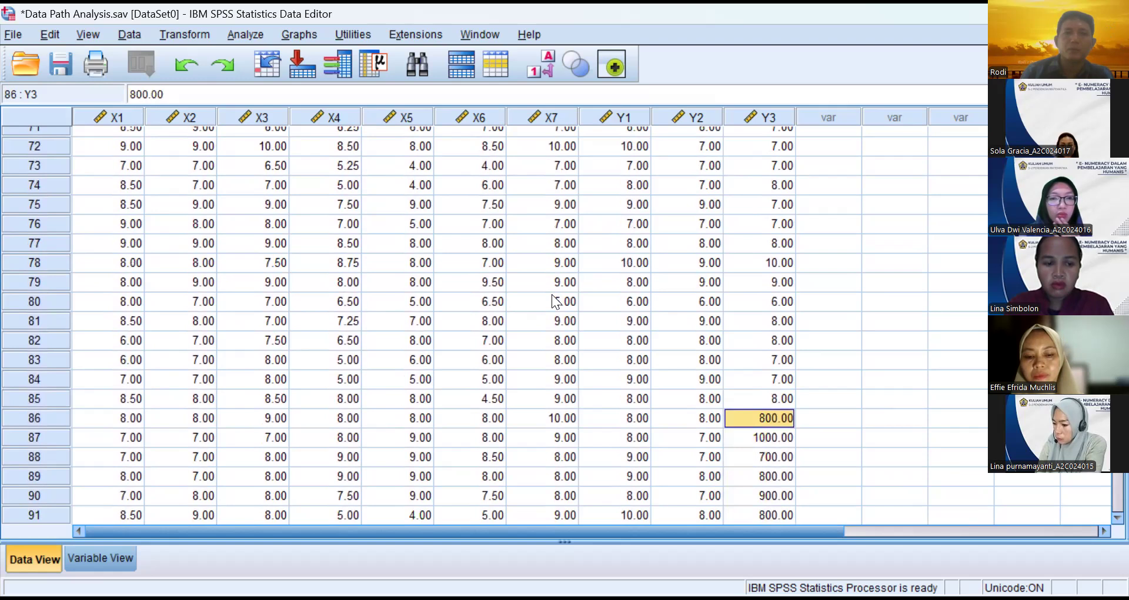
pyautogui.write('8')
pyautogui.press('Return')
pyautogui.write('1')
pyautogui.press('Down')
pyautogui.press('Down')
pyautogui.write('0')
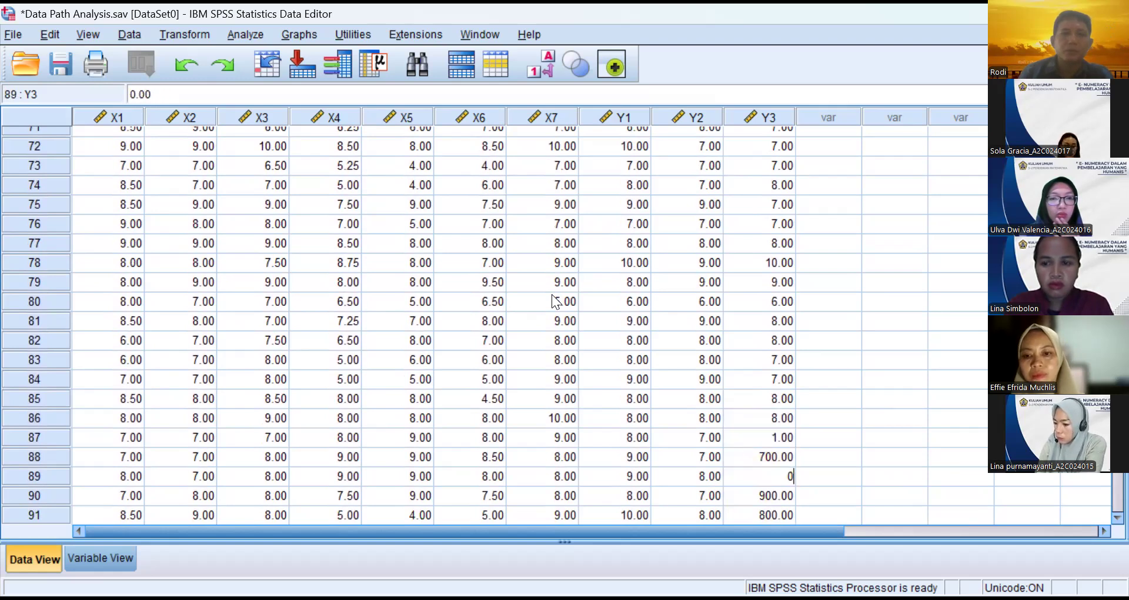
pyautogui.press('Return')
# Step: Correct the Y3 values from row 90 down to row 93 to 9, 8, 8 and 9
pyautogui.write('9')
pyautogui.press('Return')
pyautogui.write('8')
pyautogui.press('Return')
pyautogui.write('8')
pyautogui.press('Return')
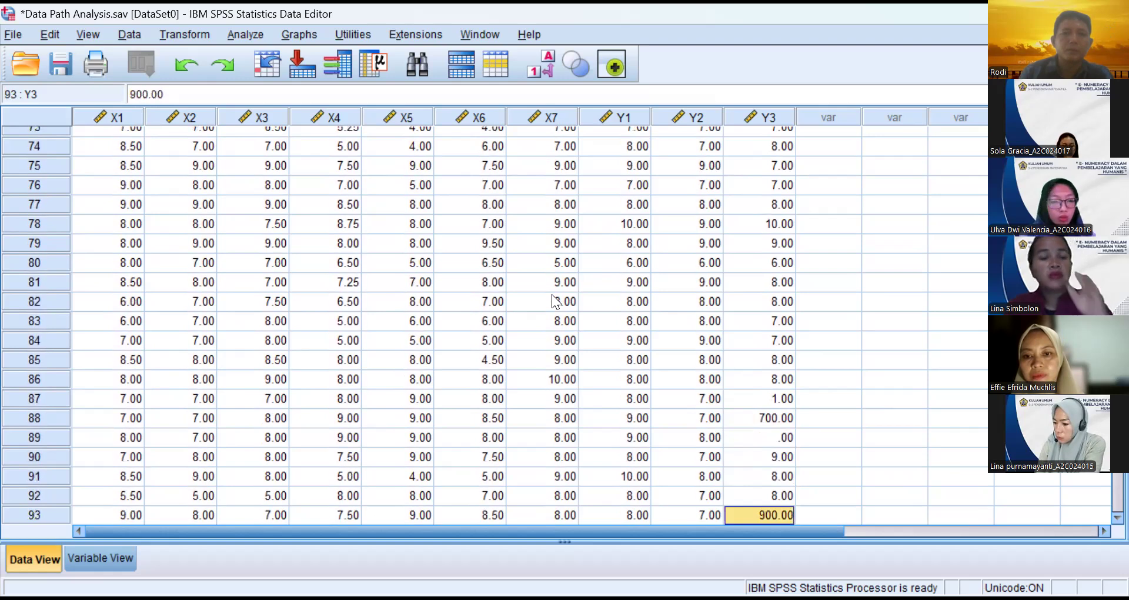
pyautogui.write('9')
pyautogui.press('Return')
# Step: Correct the Y3 values from row 94 down to row 97 to 9, 9, 8 and 7
pyautogui.write('9')
pyautogui.press('Return')
pyautogui.write('9')
pyautogui.press('Return')
pyautogui.write('8')
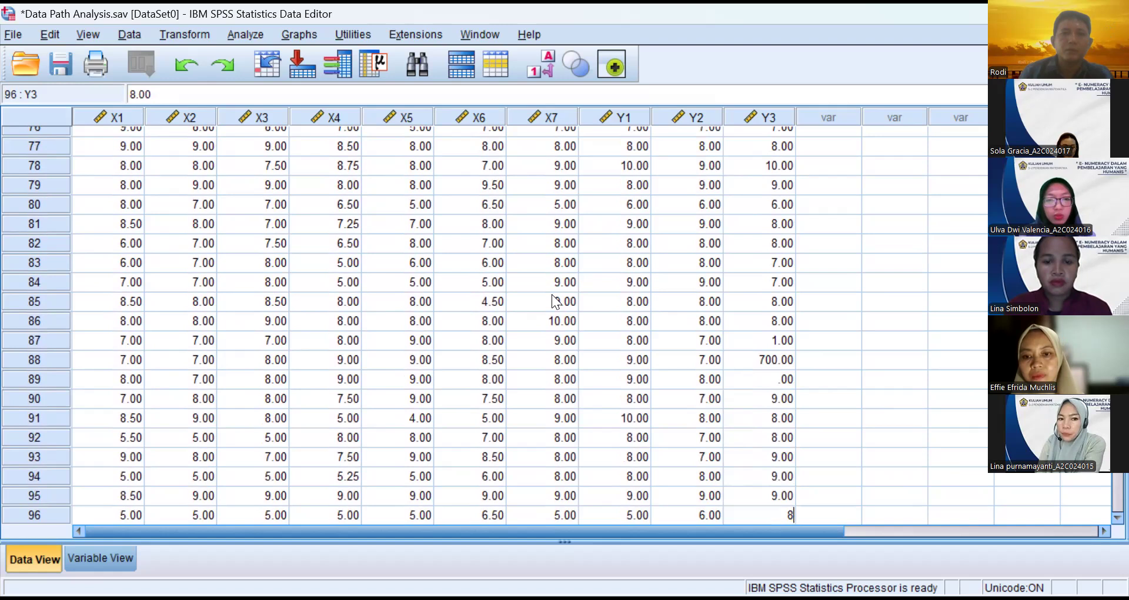
pyautogui.press('Return')
pyautogui.write('7')
pyautogui.press('Return')
# Step: Correct the Y3 values from row 98 down to row 100 to 7, 10 and 9
pyautogui.write('7')
pyautogui.press('Return')
pyautogui.write('10')
pyautogui.press('Return')
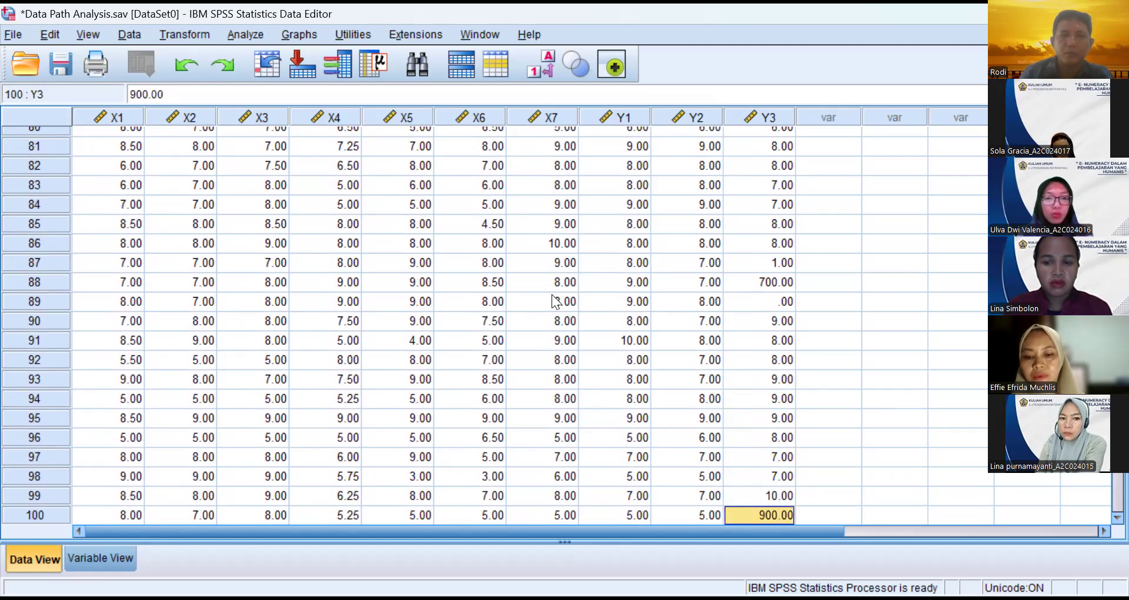
pyautogui.write('9')
pyautogui.press('Return')
# Step: Return up the Y3 column to the skipped row 88 and correct its value to 7
pyautogui.press('Up')
pyautogui.press('Up')
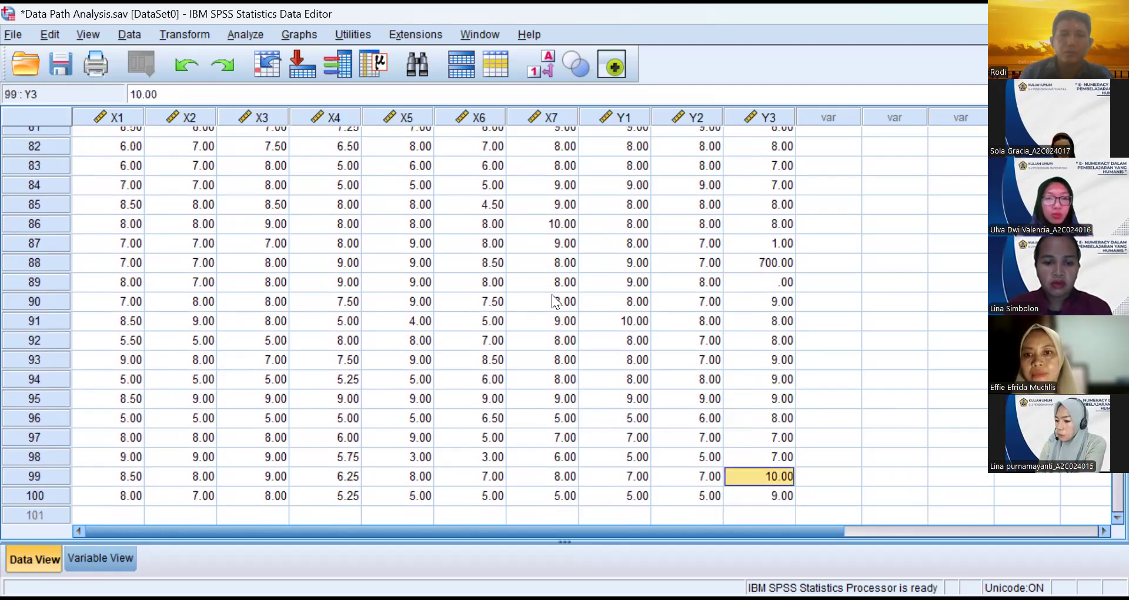
pyautogui.press('Up')
pyautogui.press('Up')
pyautogui.press('Up')
pyautogui.press('Up')
pyautogui.press('Up')
pyautogui.press('Up')
pyautogui.press('Up')
pyautogui.press('Up')
pyautogui.press('Up')
pyautogui.press('Up')
pyautogui.press('Up')
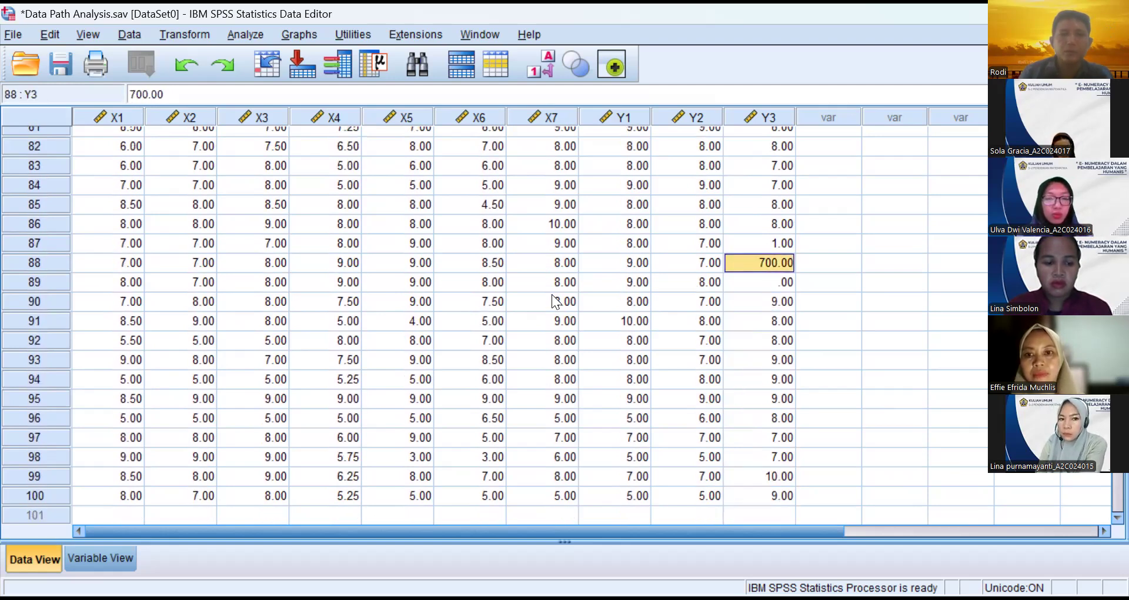
pyautogui.write('7')
pyautogui.press('Up')
# Step: Check the Y3 values upward to row 74 and save the data set
pyautogui.press('Up')
pyautogui.press('Up')
pyautogui.press('Up')
pyautogui.press('Up')
pyautogui.press('Up')
pyautogui.press('Up')
pyautogui.press('Up')
pyautogui.press('Up')
pyautogui.press('Up')
pyautogui.press('Up')
pyautogui.press('Up')
pyautogui.press('Up')
pyautogui.press('Up')
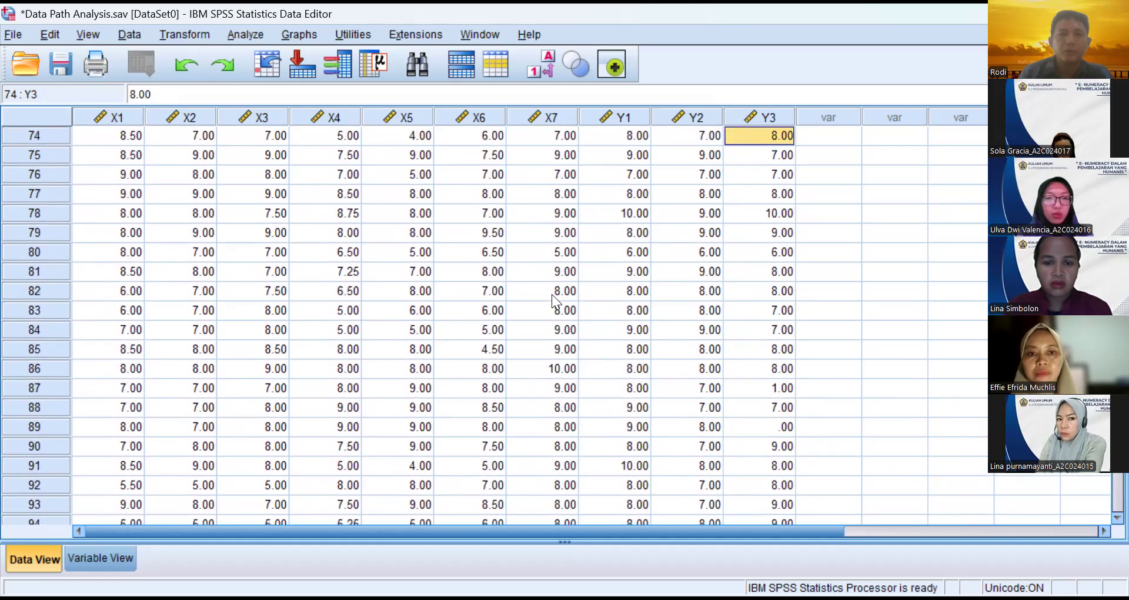
pyautogui.hotkey('ctrl', 's')
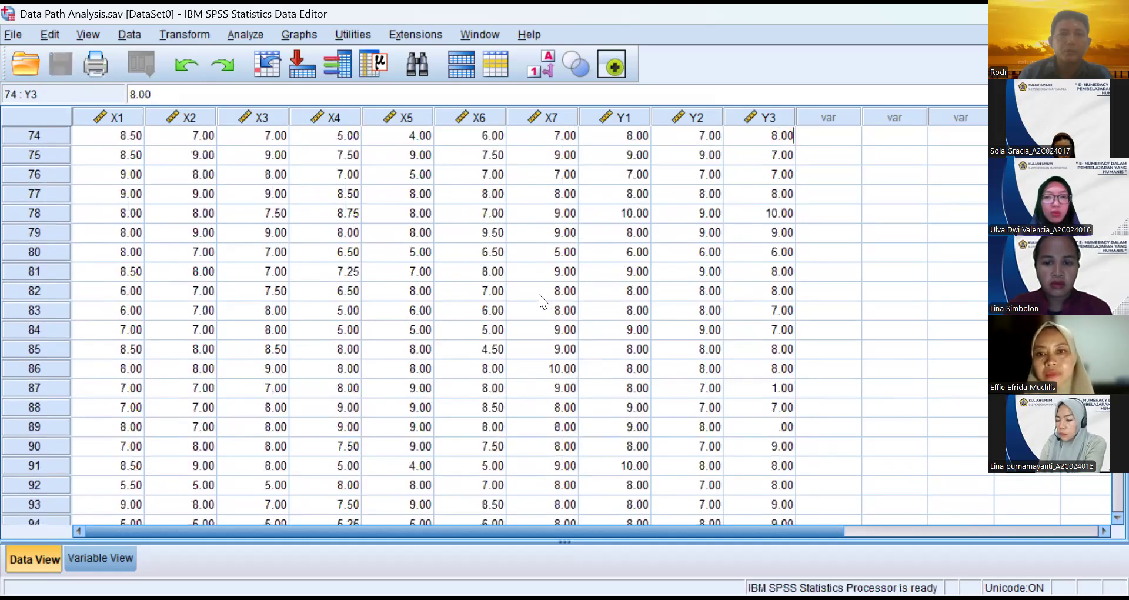
# Step: Check the Y3 values cell by cell upward from row 74 to row 37
pyautogui.press('Up')
pyautogui.press('Up')
pyautogui.press('Up')
pyautogui.press('Up')
pyautogui.press('Up')
pyautogui.press('Up')
pyautogui.press('Up')
pyautogui.press('Up')
pyautogui.press('Up')
pyautogui.press('Up')
pyautogui.press('Up')
pyautogui.press('Up')
pyautogui.press('Up')
pyautogui.press('Up')
pyautogui.press('Up')
pyautogui.press('Up')
pyautogui.press('Up')
pyautogui.press('Up')
pyautogui.press('Up')
pyautogui.press('Up')
pyautogui.press('Up')
pyautogui.press('Up')
pyautogui.press('Up')
pyautogui.press('Up')
pyautogui.press('Up')
pyautogui.press('Up')
pyautogui.press('Up')
pyautogui.press('Up')
pyautogui.press('Up')
pyautogui.press('Up')
pyautogui.press('Up')
pyautogui.press('Up')
pyautogui.press('Up')
pyautogui.press('Up')
pyautogui.press('Up')
pyautogui.press('Up')
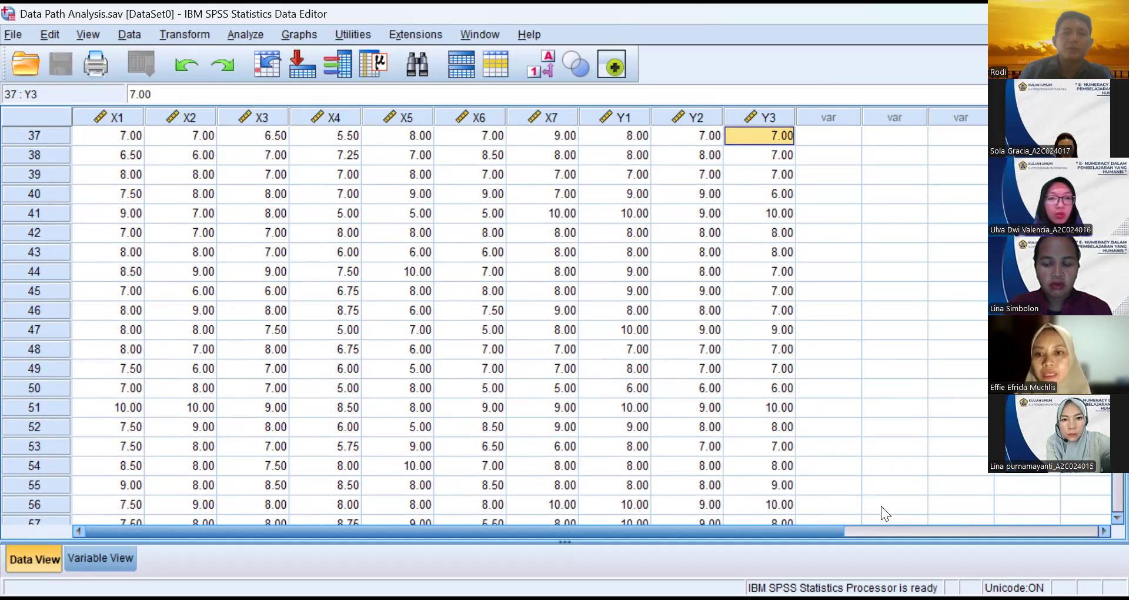
# Step: Review all columns of the data set from the last row, 100, back to row 1 for remaining wrong values
pyautogui.scroll(-17, 530, 323)
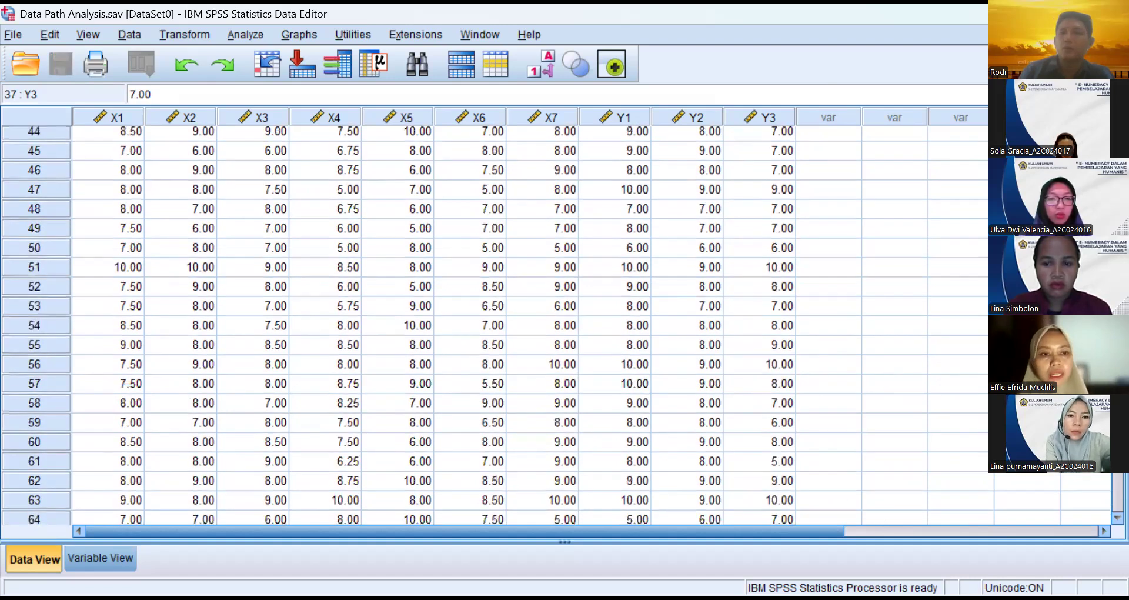
pyautogui.scroll(18, 530, 324)
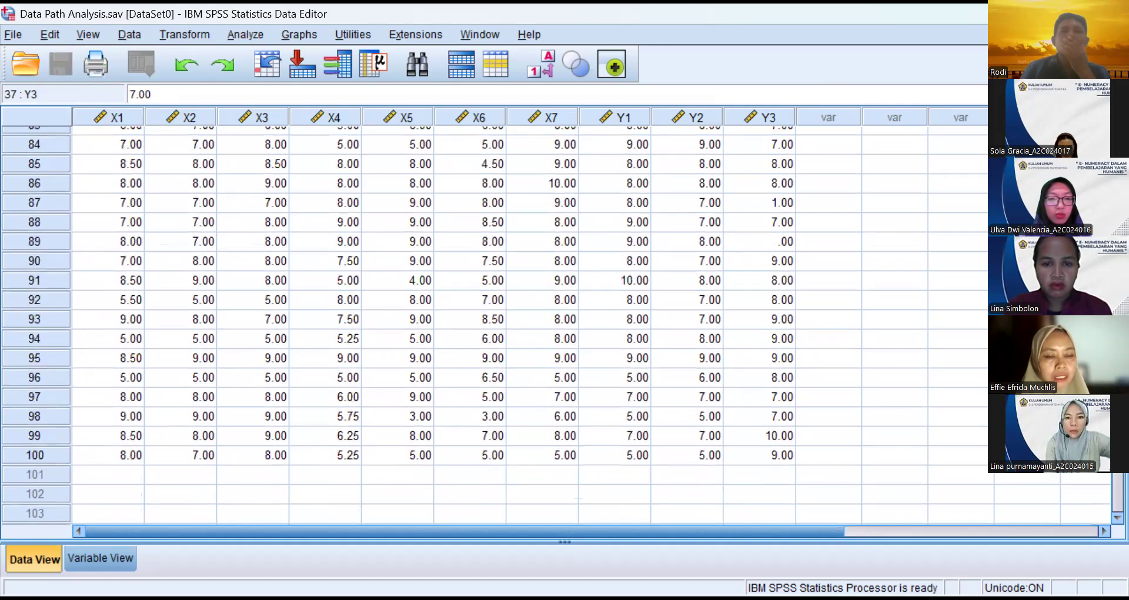
pyautogui.scroll(11, 529, 324)
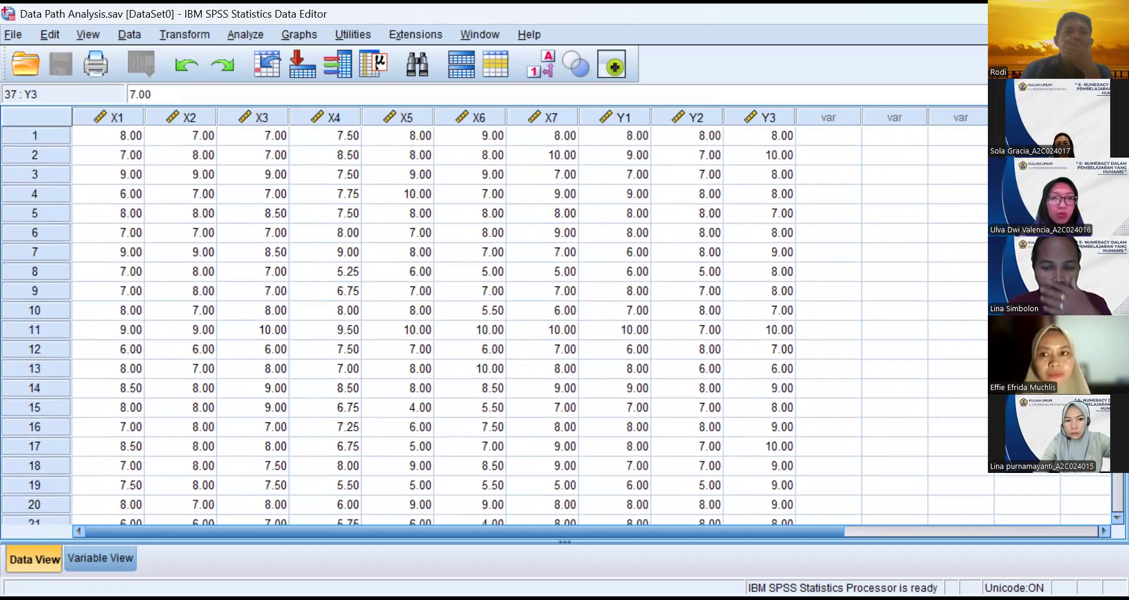
pyautogui.scroll(-4, 530, 324)
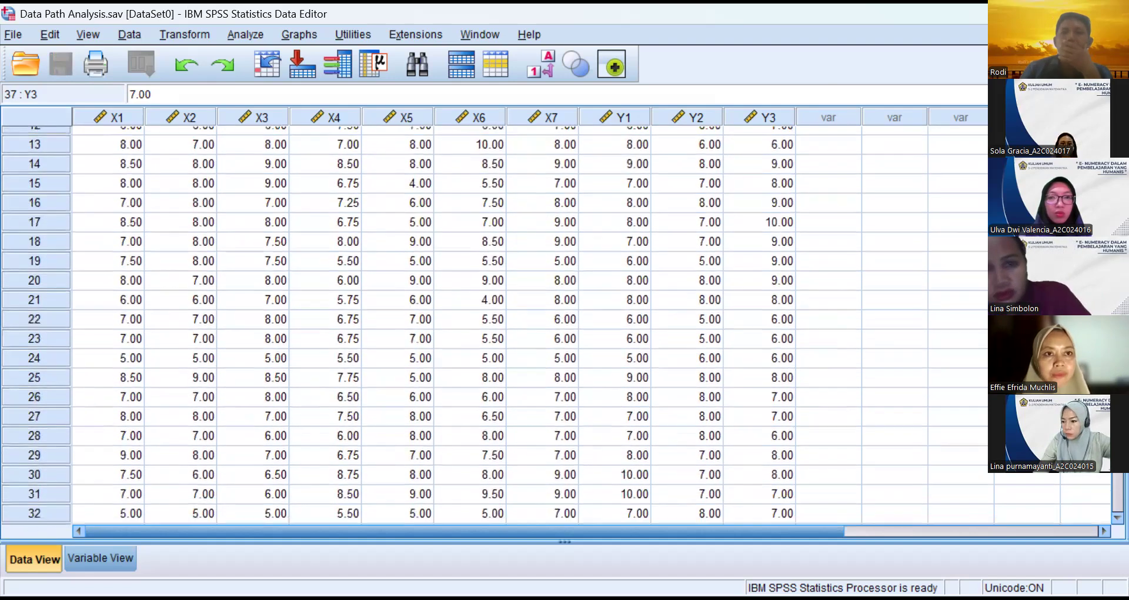
pyautogui.scroll(3, 529, 323)
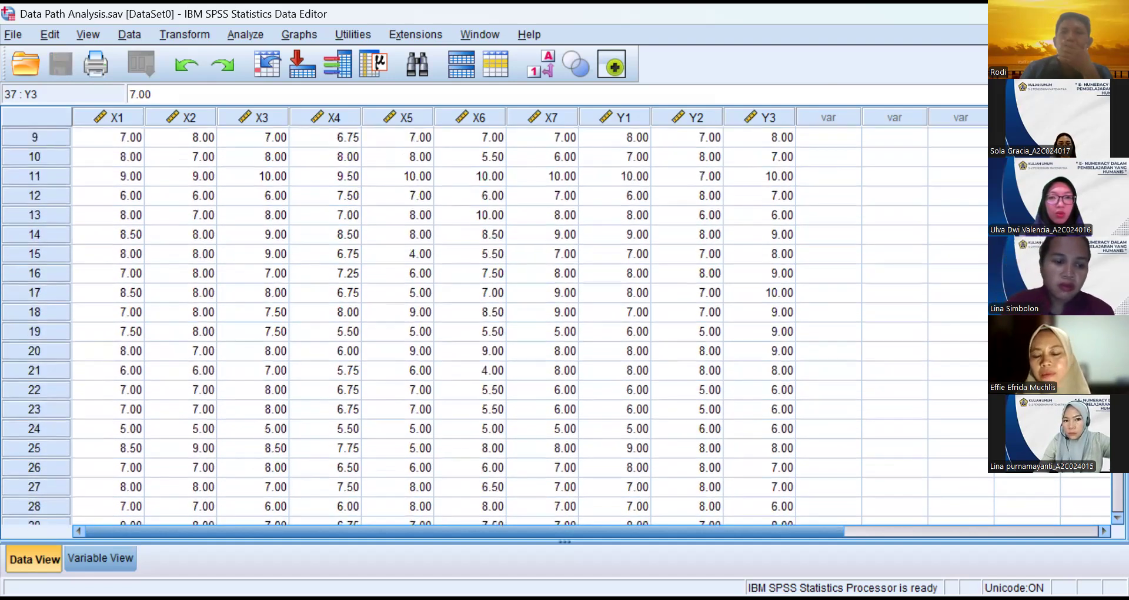
pyautogui.scroll(2, 530, 324)
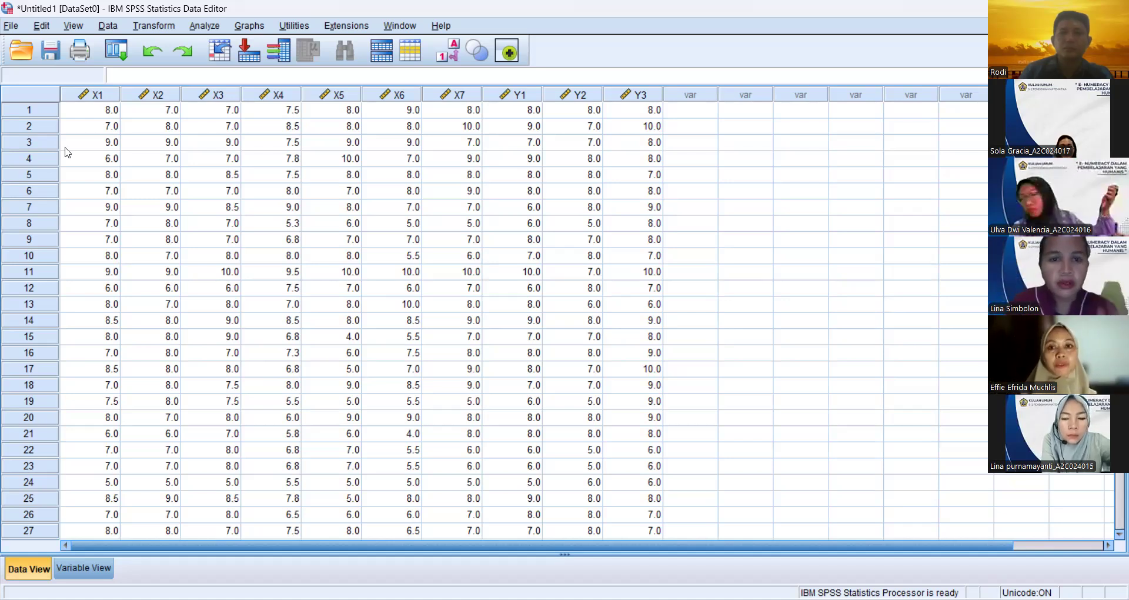
# Step: Save the untitled data set under the name SOAL JALUR PATH as an SPSS Statistics (*.sav) file in the Statistika Lanjutan folder
pyautogui.click(11, 26)
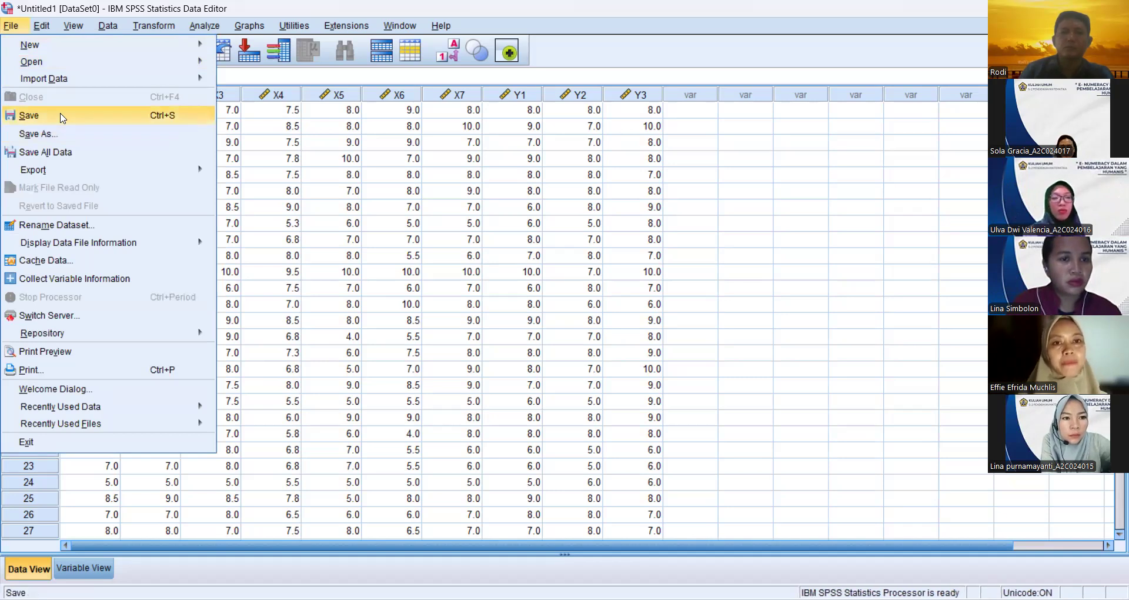
pyautogui.click(58, 135)
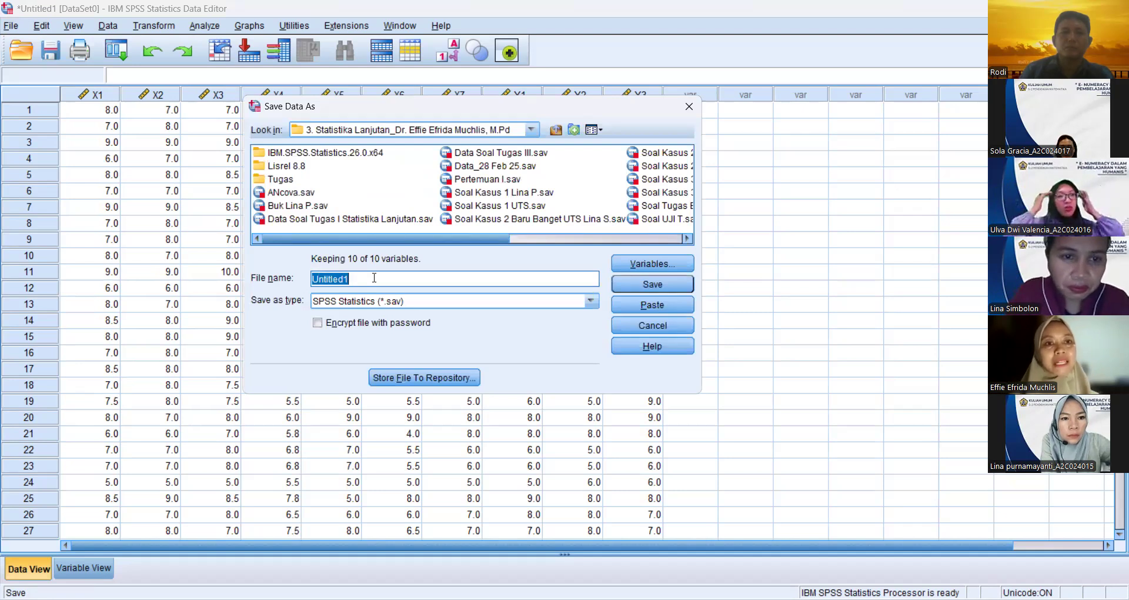
pyautogui.write('s')
pyautogui.press('BackSpace')
pyautogui.write('SOAL')
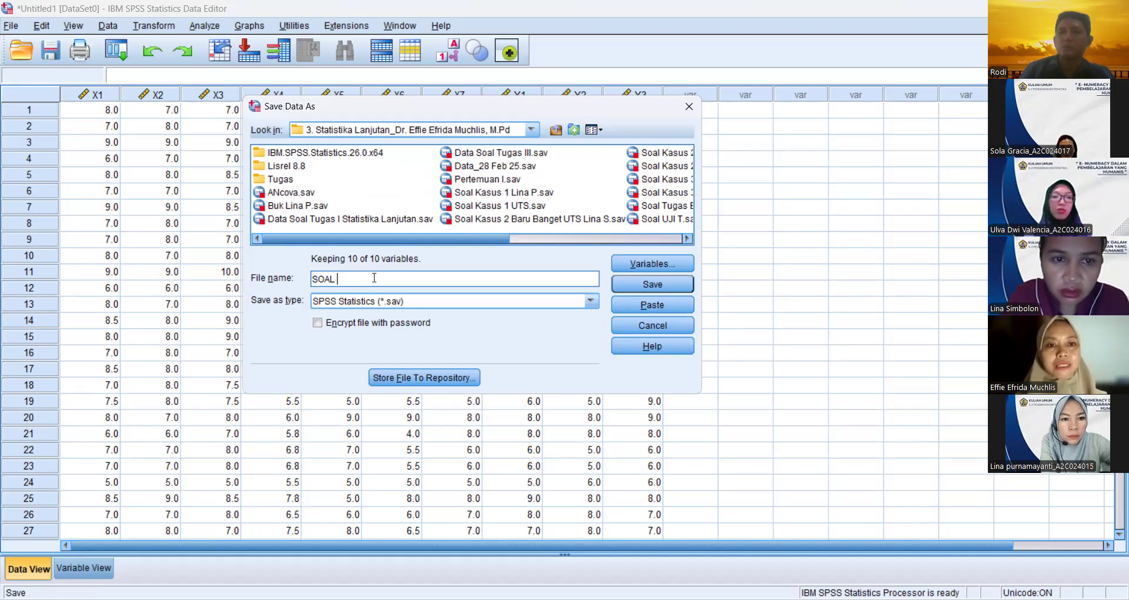
pyautogui.write('JALUR PATH')
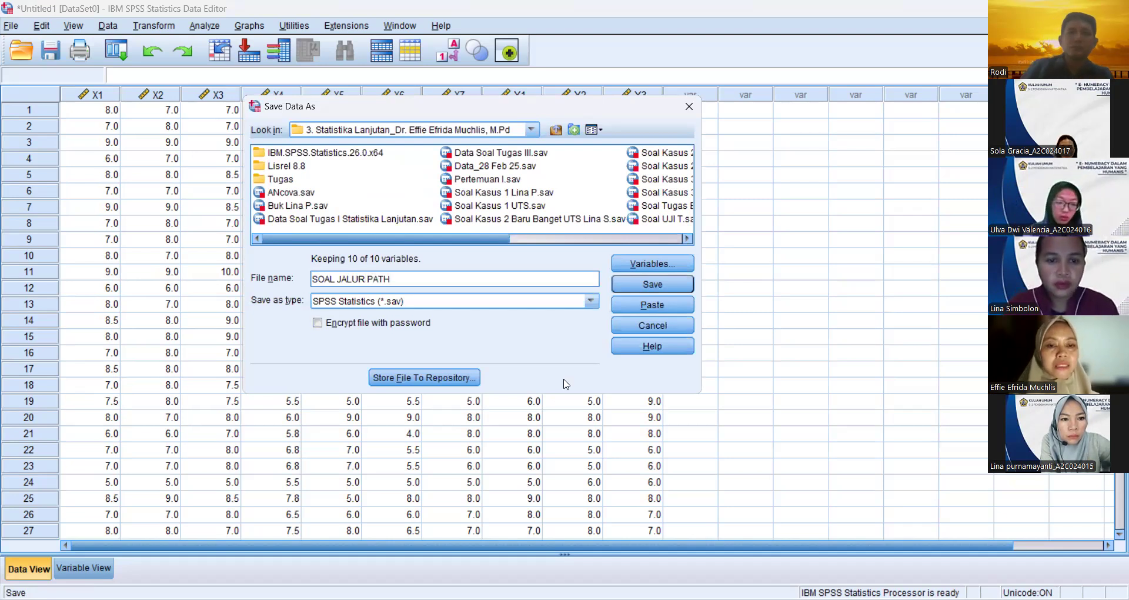
pyautogui.click(640, 286)
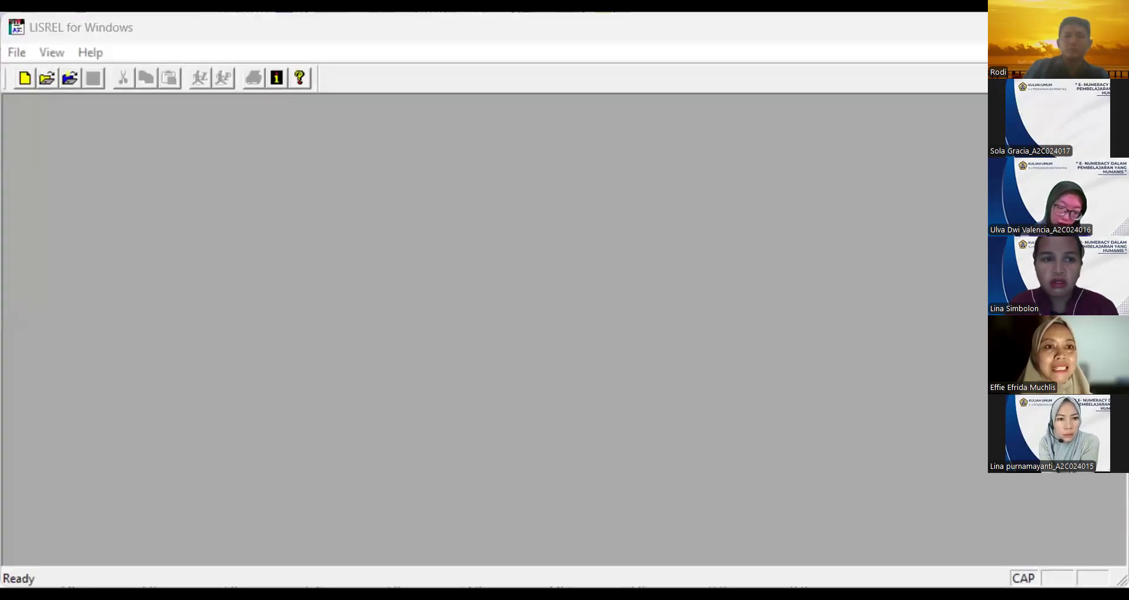
pyautogui.click(15, 51)
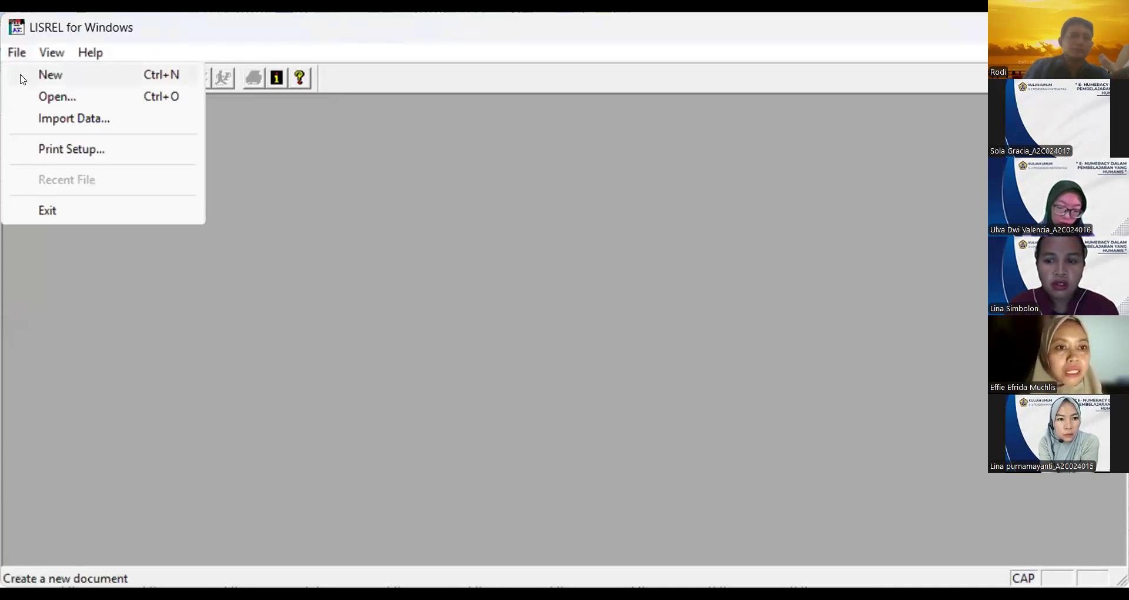
pyautogui.click(52, 120)
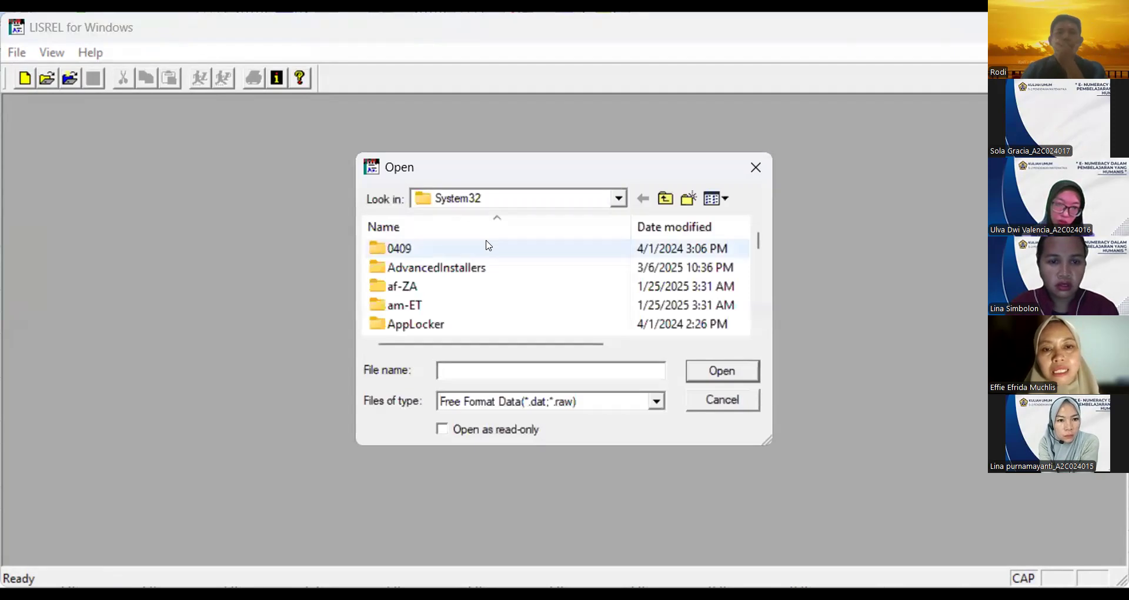
pyautogui.click(618, 199)
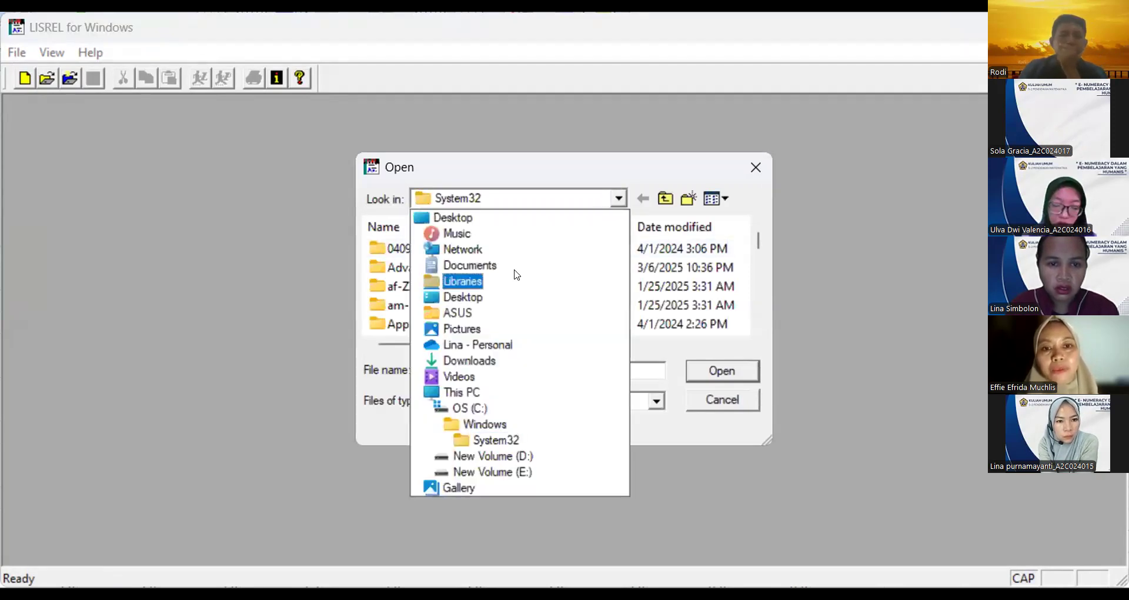
pyautogui.click(617, 201)
pyautogui.click(618, 200)
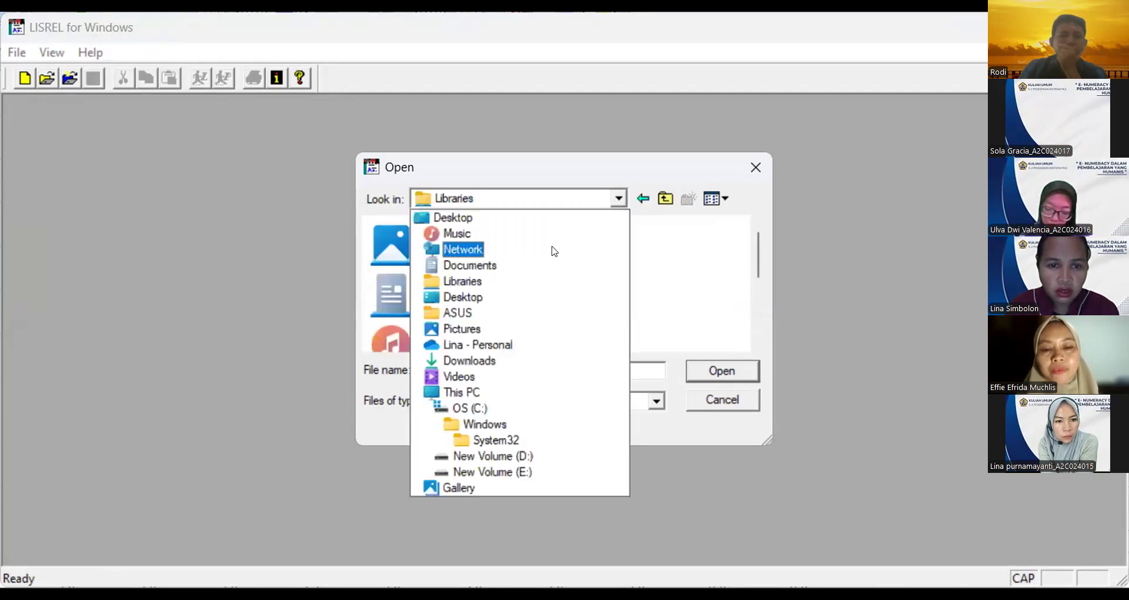
pyautogui.click(497, 264)
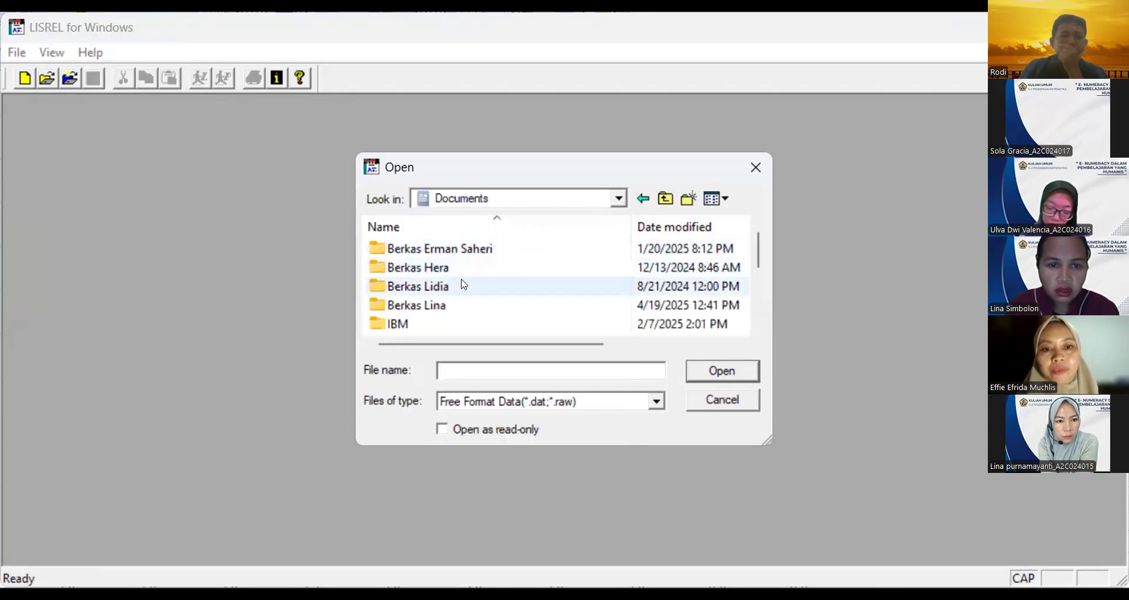
pyautogui.click(436, 304)
pyautogui.doubleClick(436, 304)
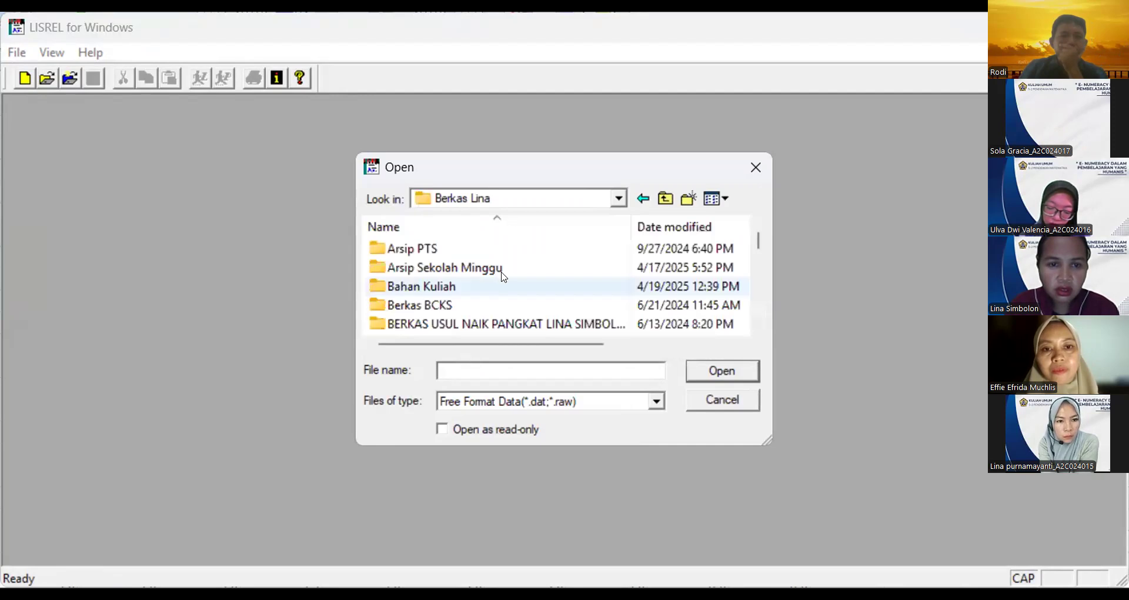
pyautogui.doubleClick(451, 287)
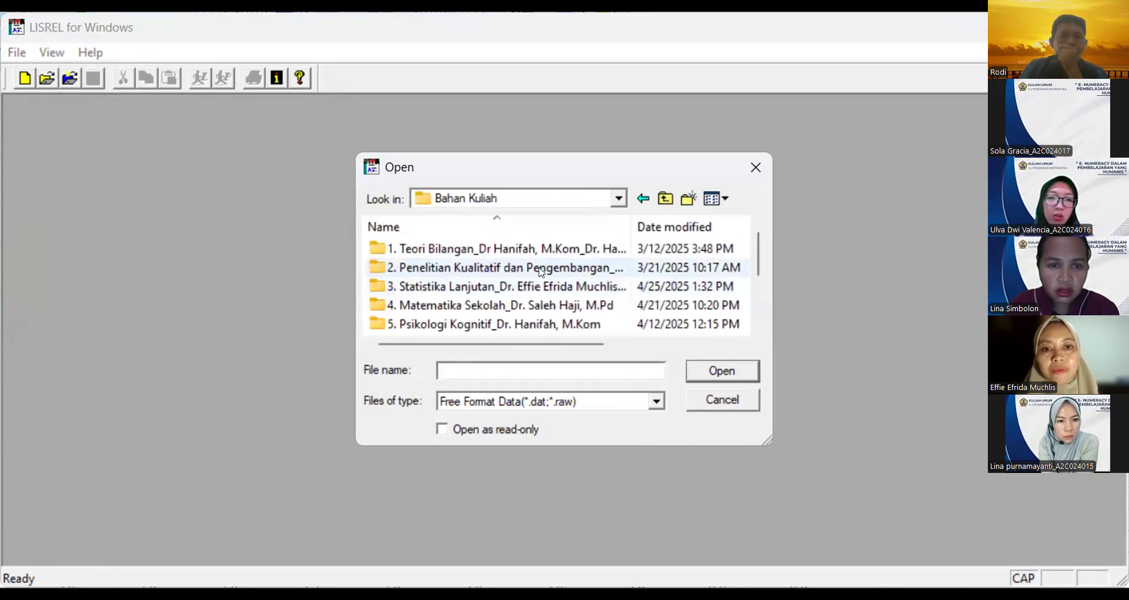
pyautogui.click(542, 285)
pyautogui.doubleClick(542, 285)
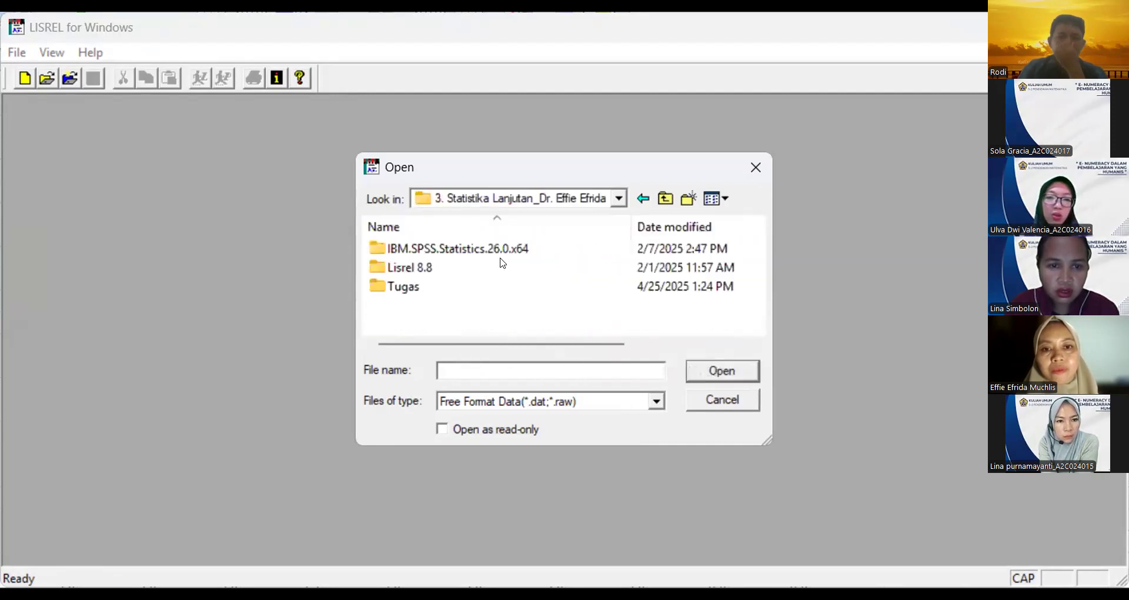
pyautogui.doubleClick(439, 286)
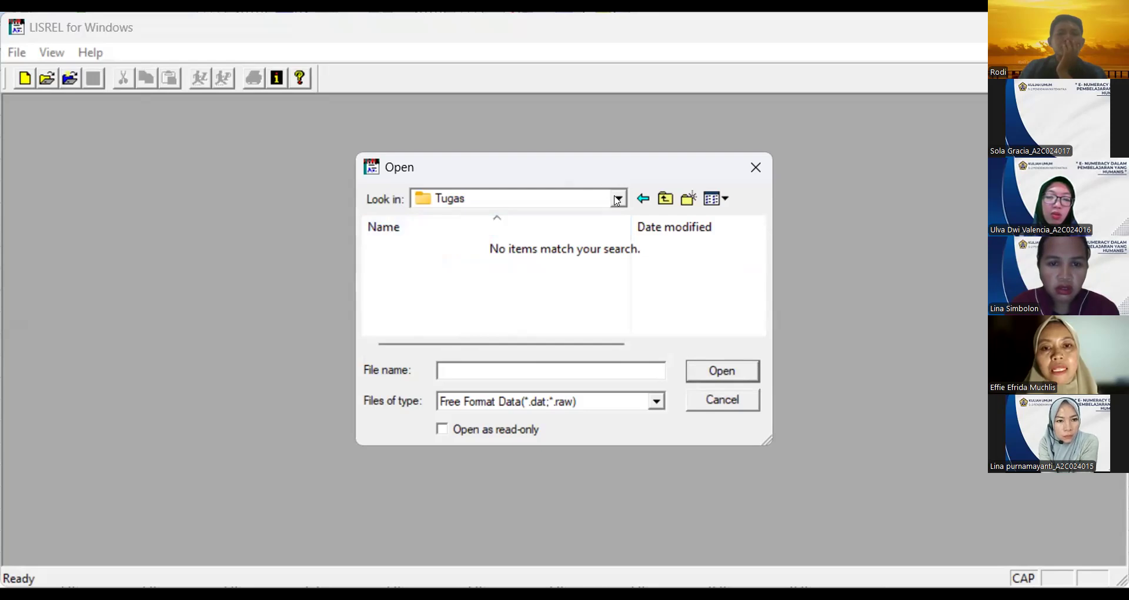
pyautogui.click(617, 200)
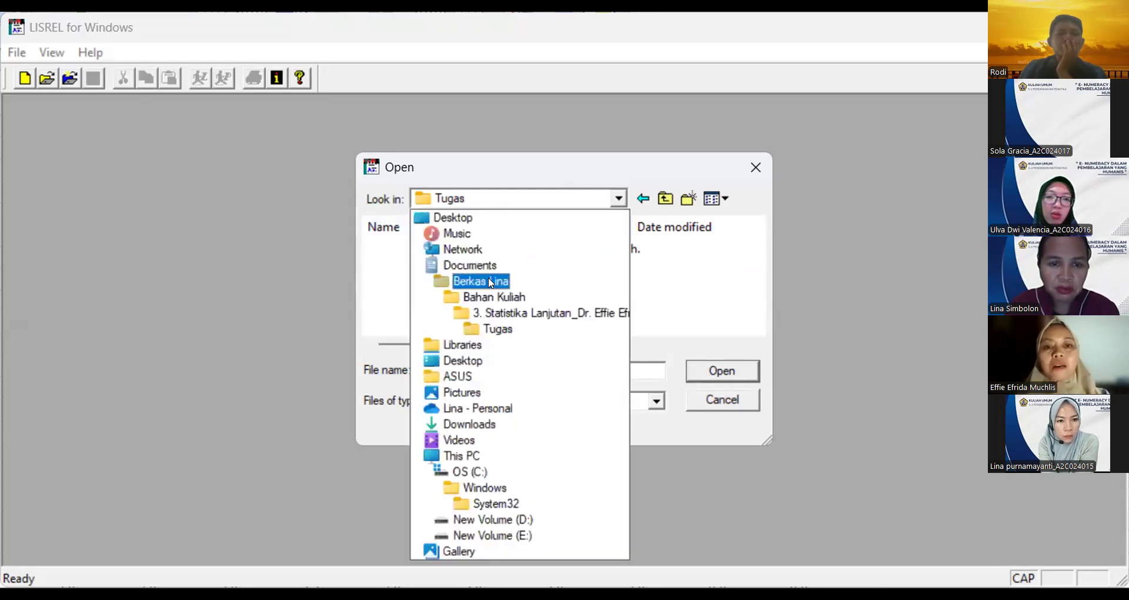
pyautogui.click(491, 282)
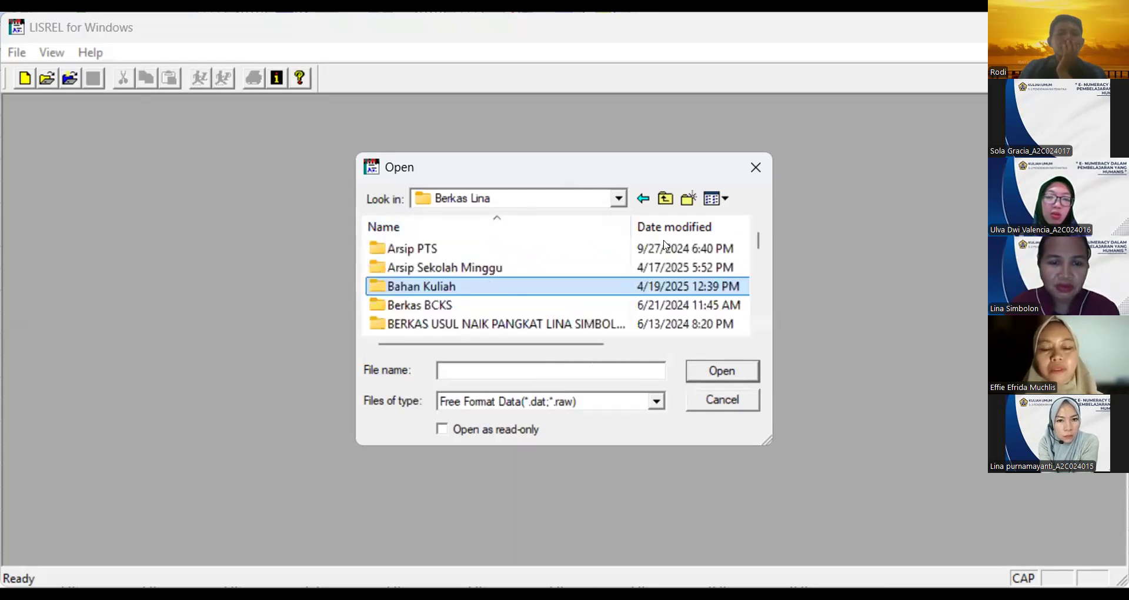
pyautogui.click(761, 158)
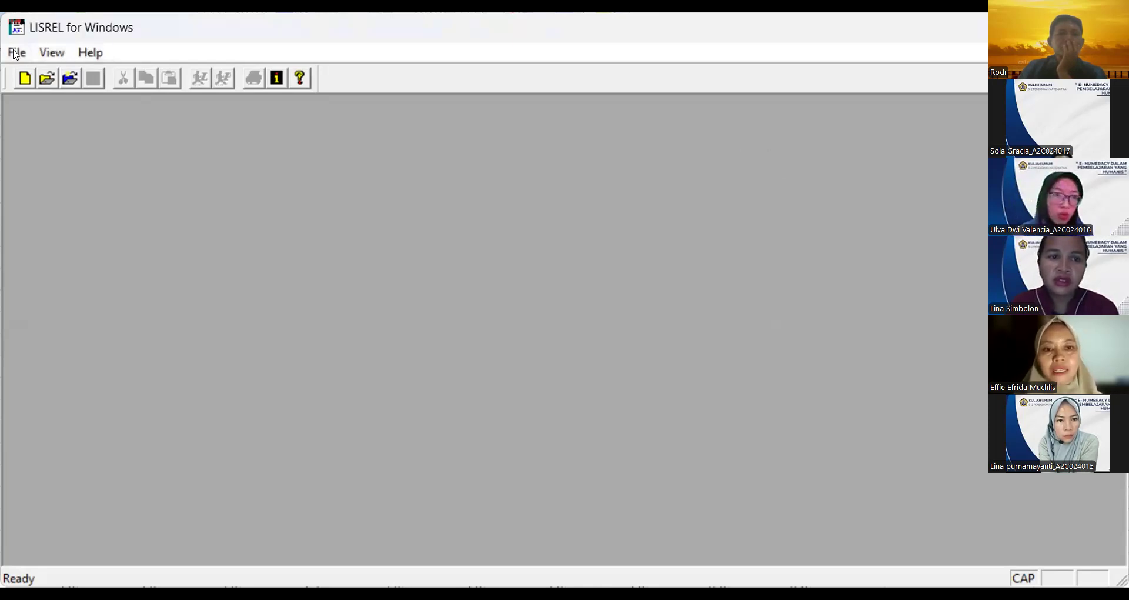
# Step: Start a data import in LISREL for Windows and set the file type to SPSS for Windows (*.sav)
pyautogui.click(15, 53)
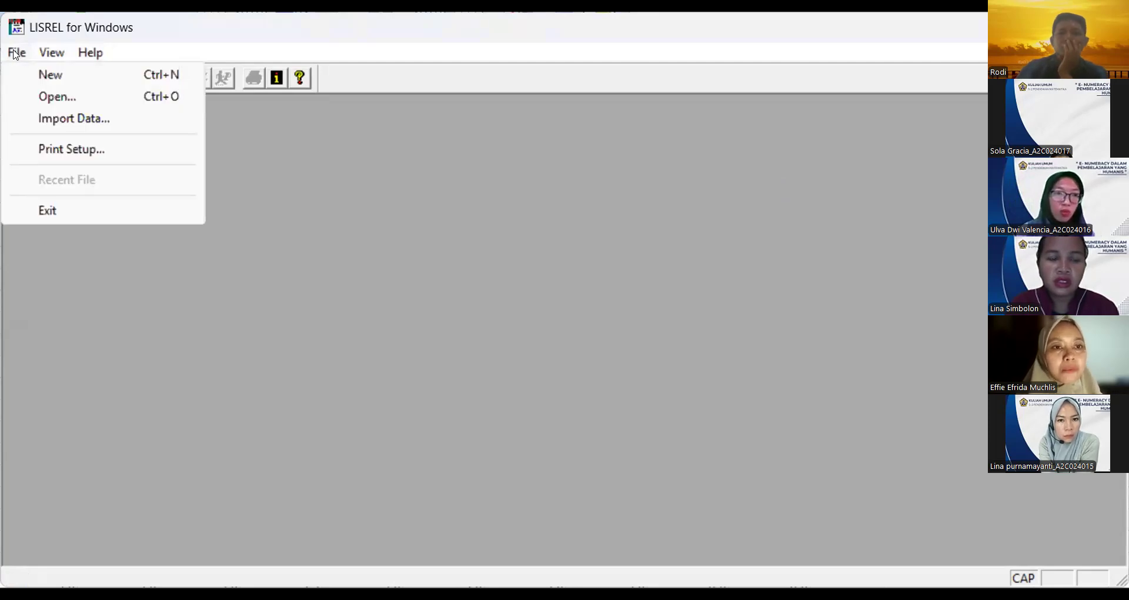
pyautogui.click(76, 110)
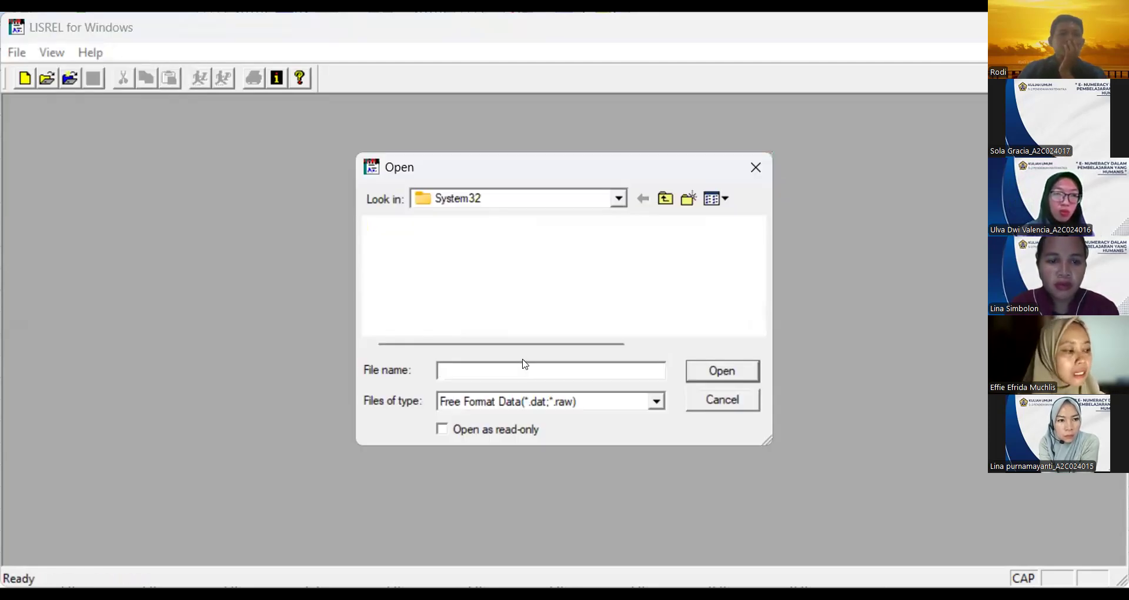
pyautogui.click(654, 403)
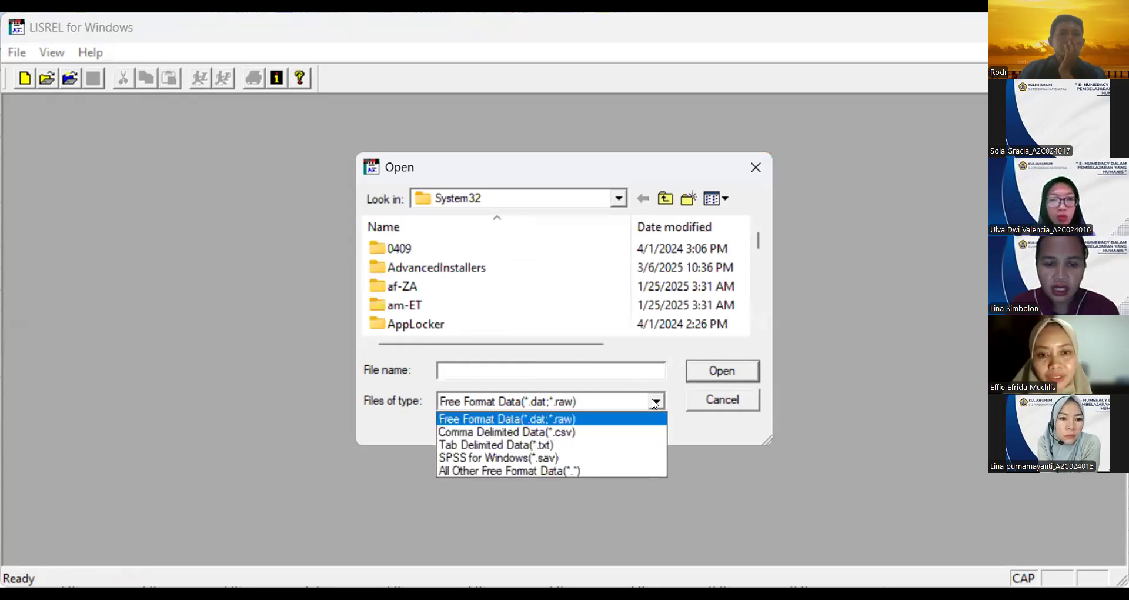
pyautogui.click(594, 458)
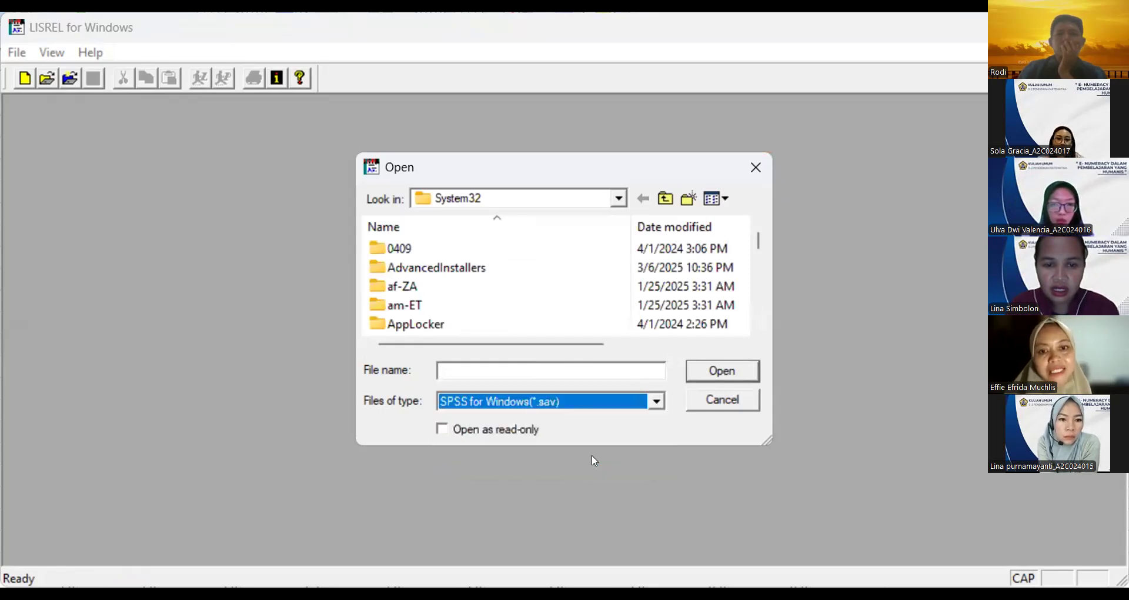
# Step: Browse from Documents to the Statistika Lanjutan folder inside Bahan Kuliah and open SOAL JALUR PATH for import
pyautogui.click(619, 198)
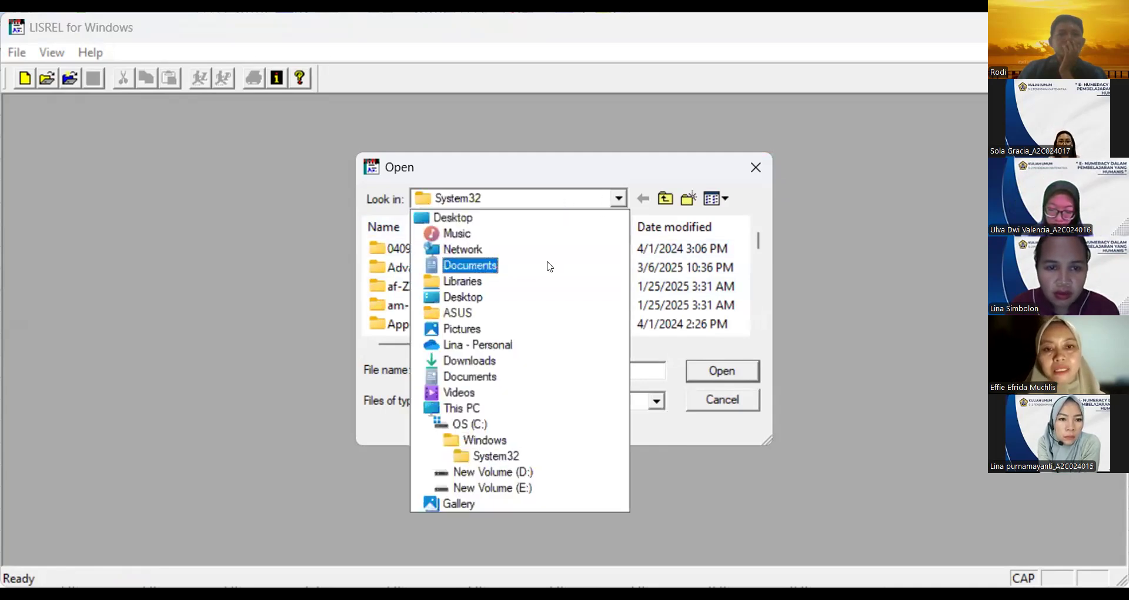
pyautogui.click(549, 266)
pyautogui.doubleClick(450, 303)
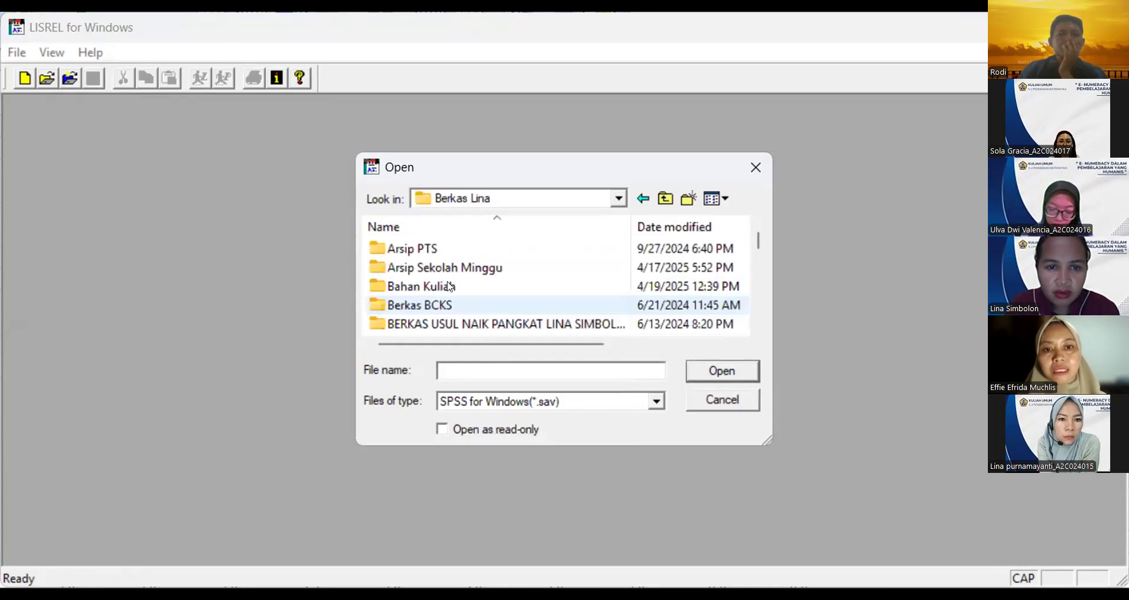
pyautogui.doubleClick(467, 287)
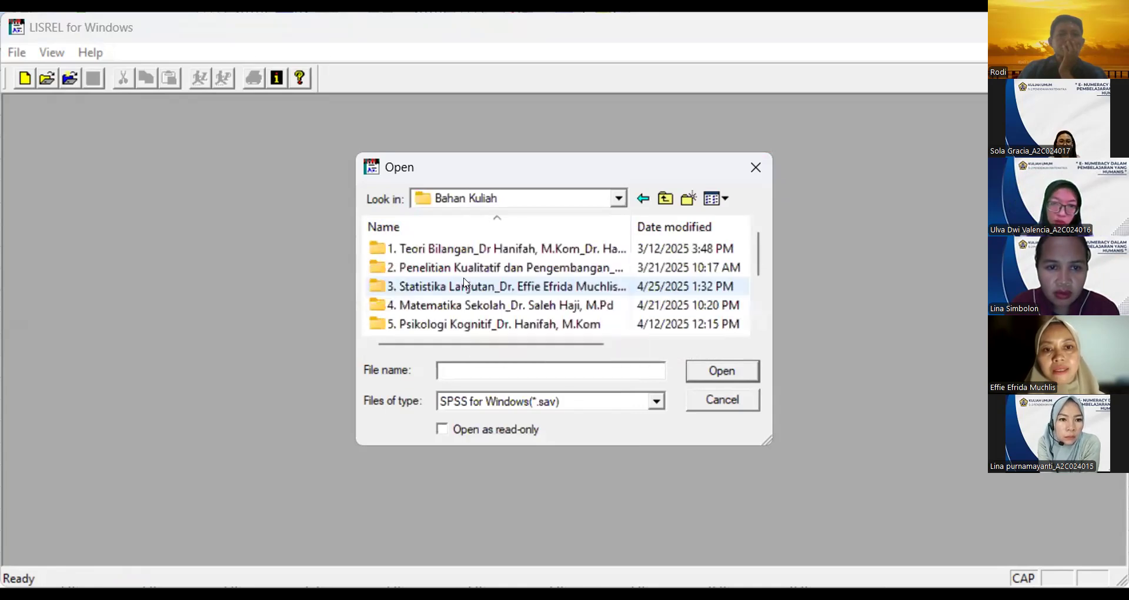
pyautogui.doubleClick(464, 284)
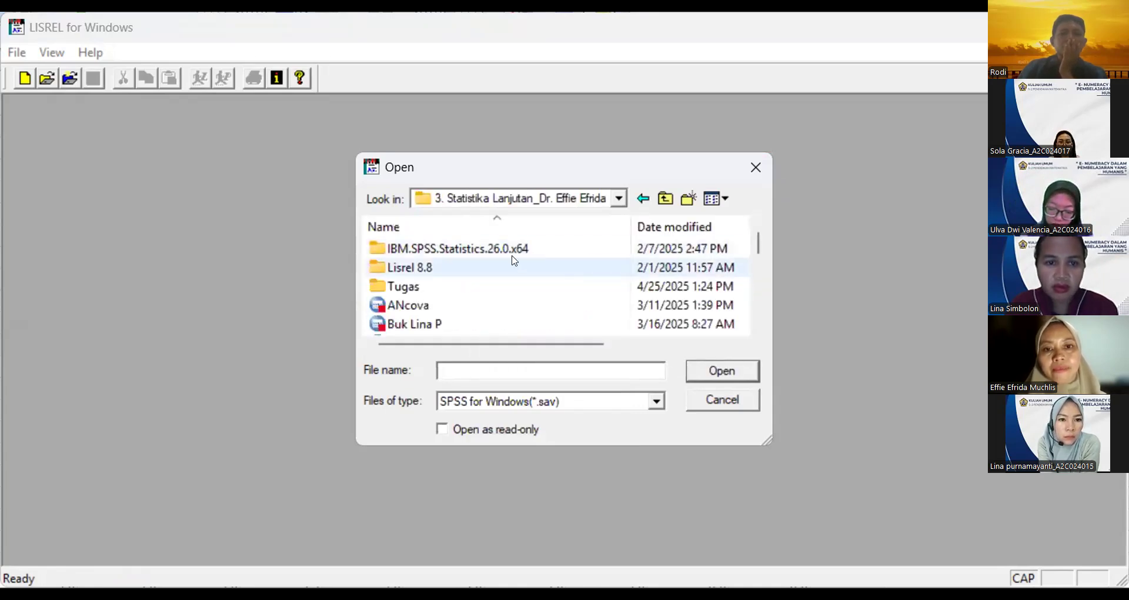
pyautogui.moveTo(757, 247); pyautogui.dragTo(758, 285)
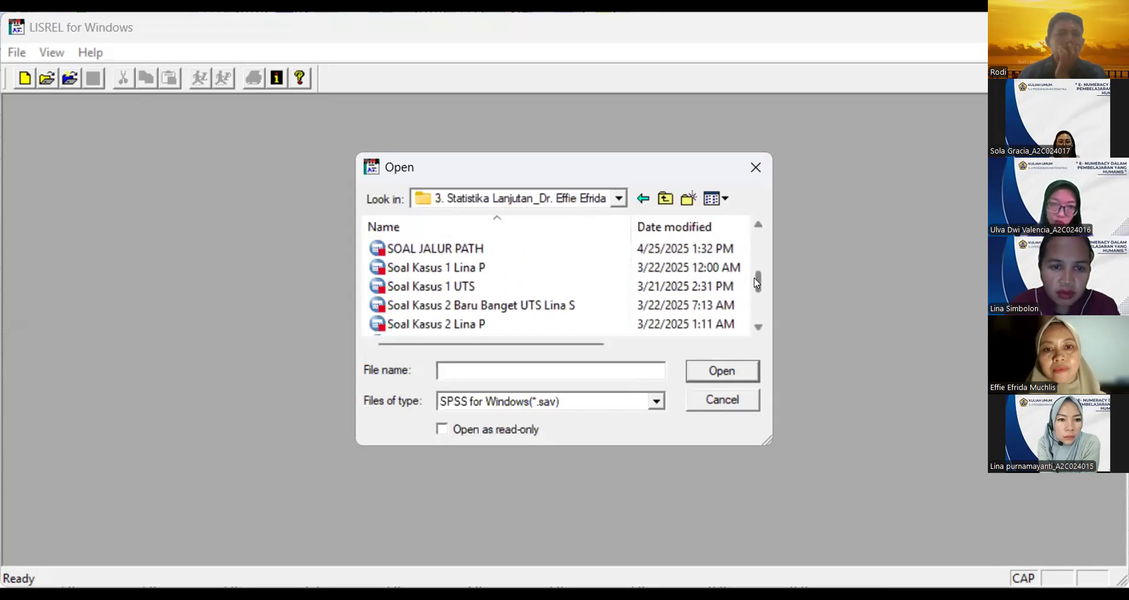
pyautogui.click(499, 247)
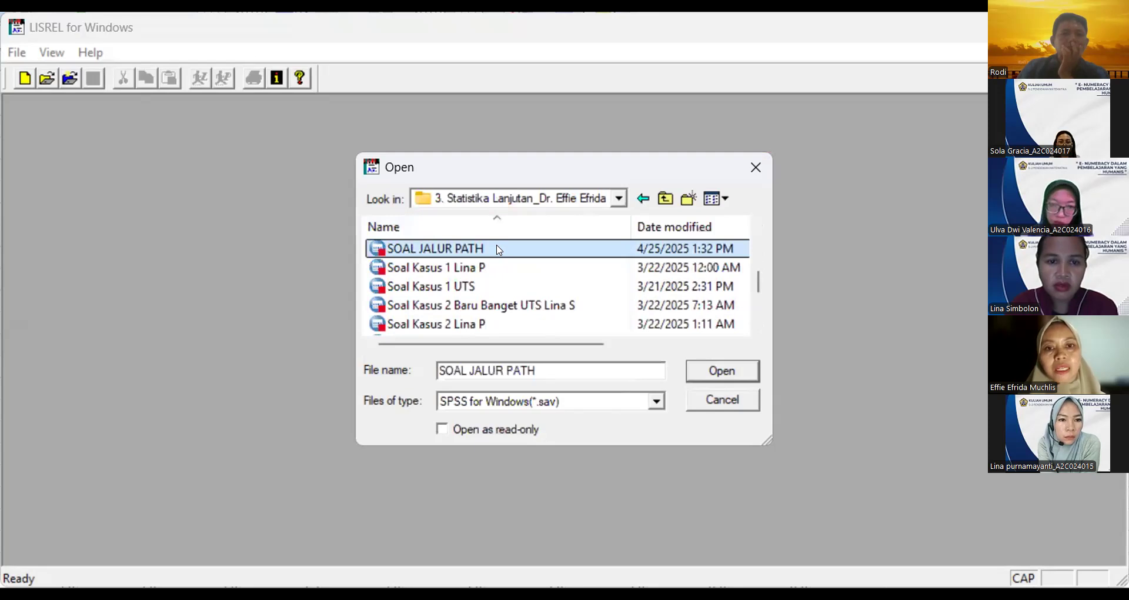
pyautogui.click(712, 372)
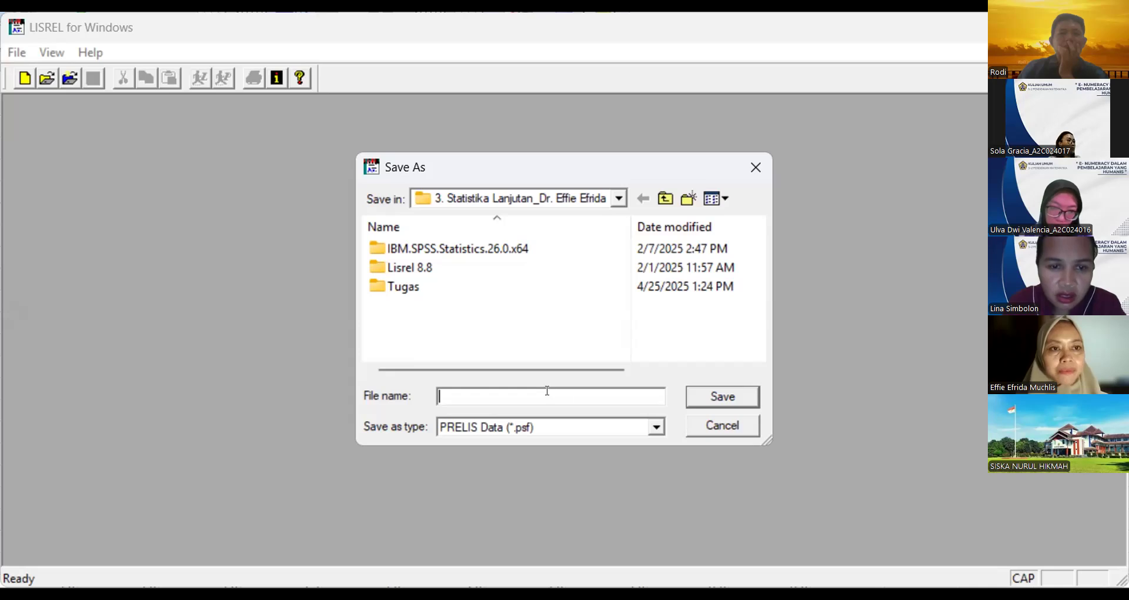
# Step: Choose PRELIS Data (*.psf) as the save type for the imported data and enter the file name SOAL ANALISIS JALUR
pyautogui.click(656, 428)
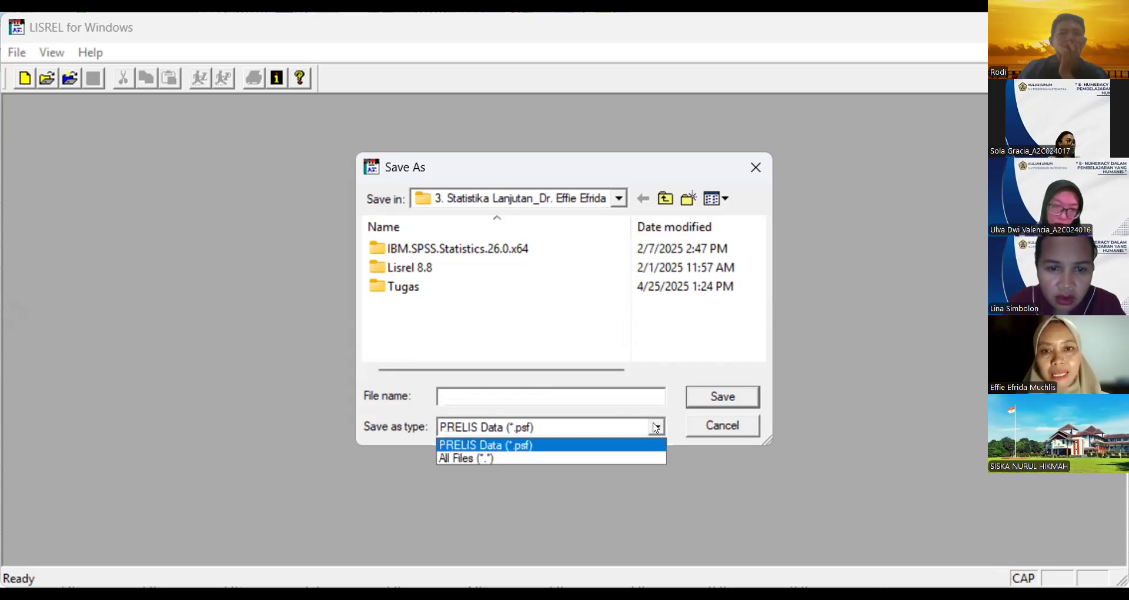
pyautogui.click(614, 441)
pyautogui.click(596, 392)
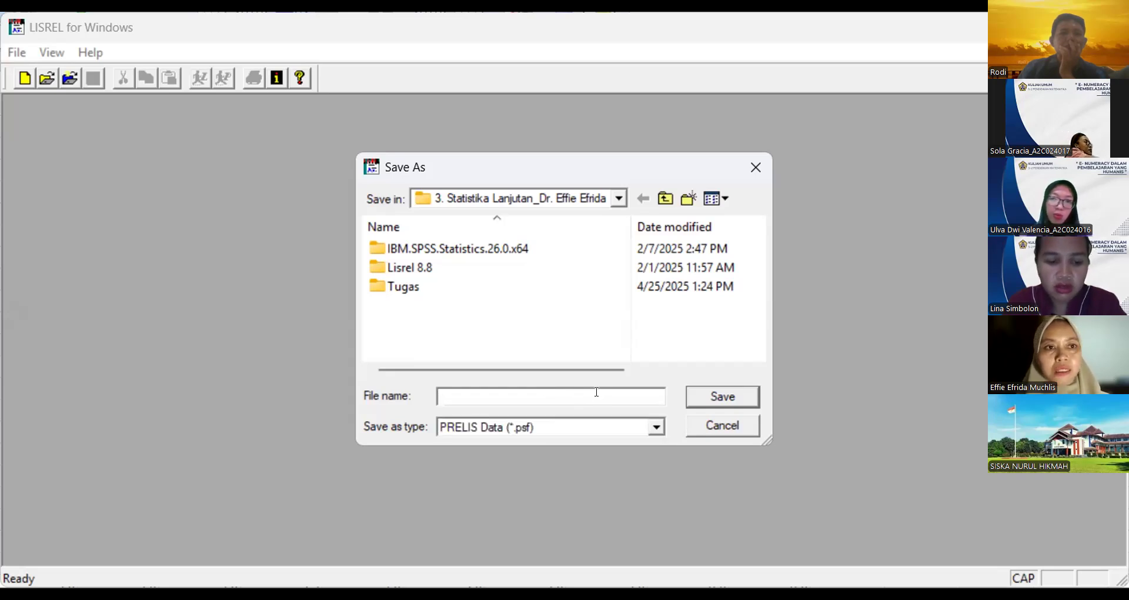
pyautogui.write('s')
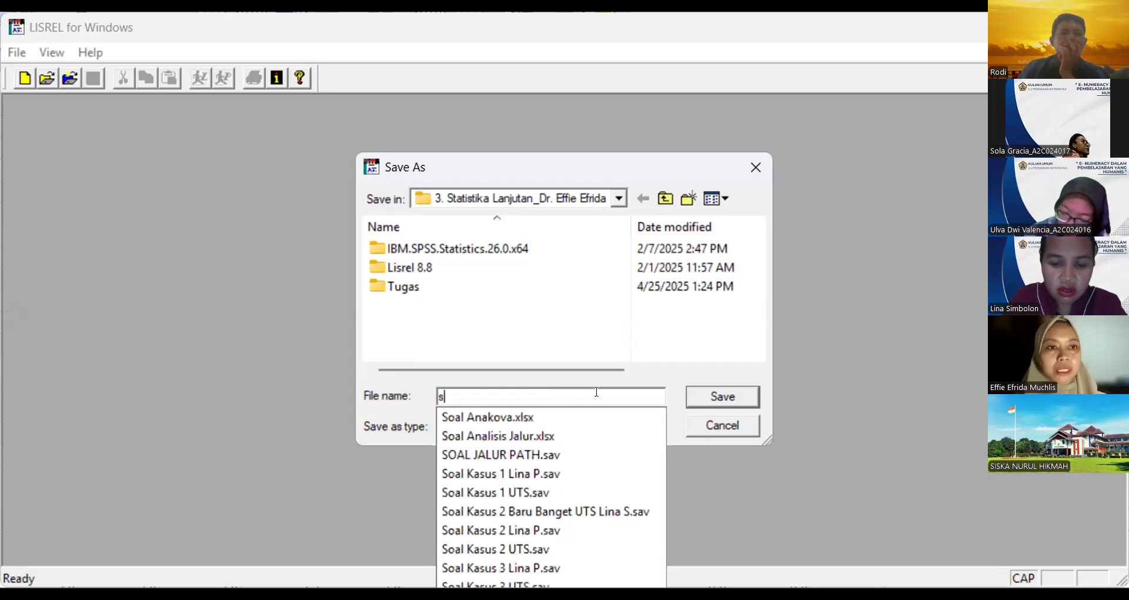
pyautogui.press('BackSpace')
pyautogui.write('SOAL')
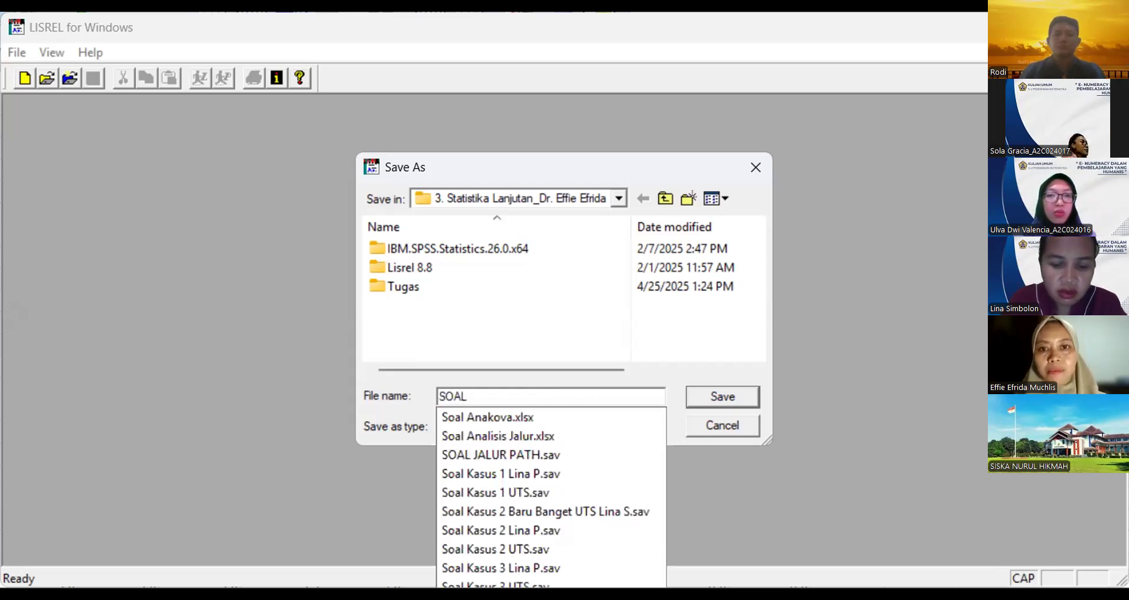
pyautogui.write(' ANALS')
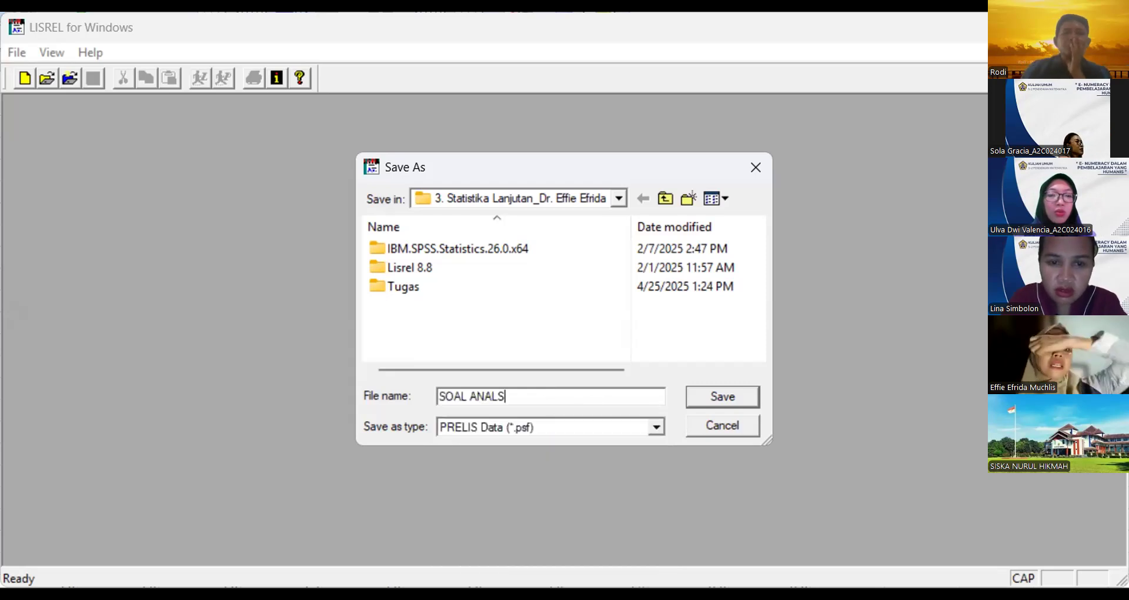
pyautogui.press('BackSpace')
pyautogui.write('ISIS')
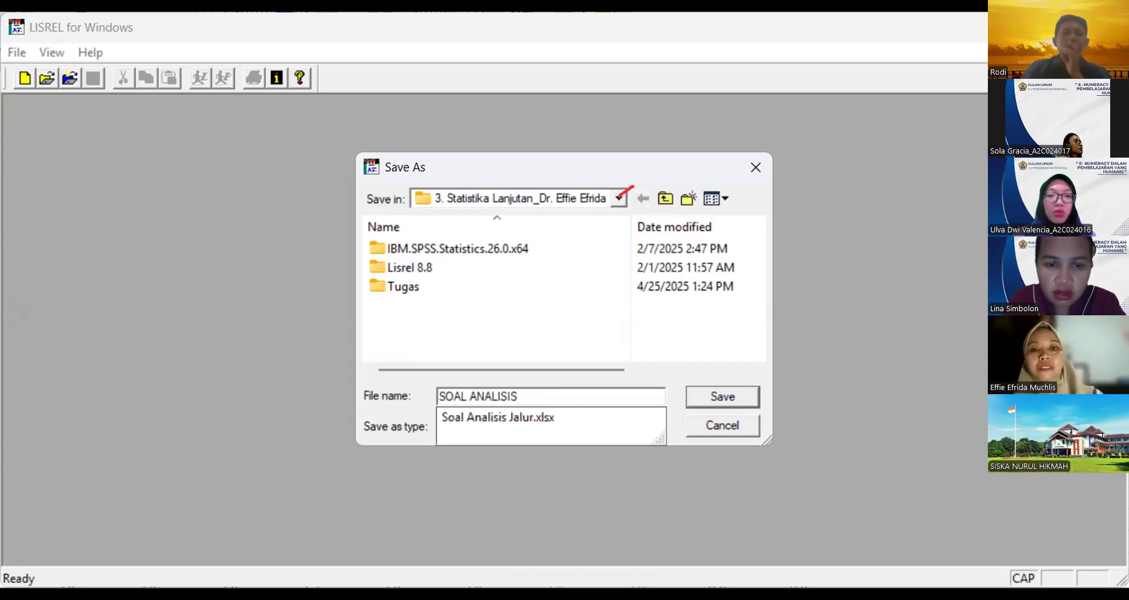
pyautogui.write(' JALUR')
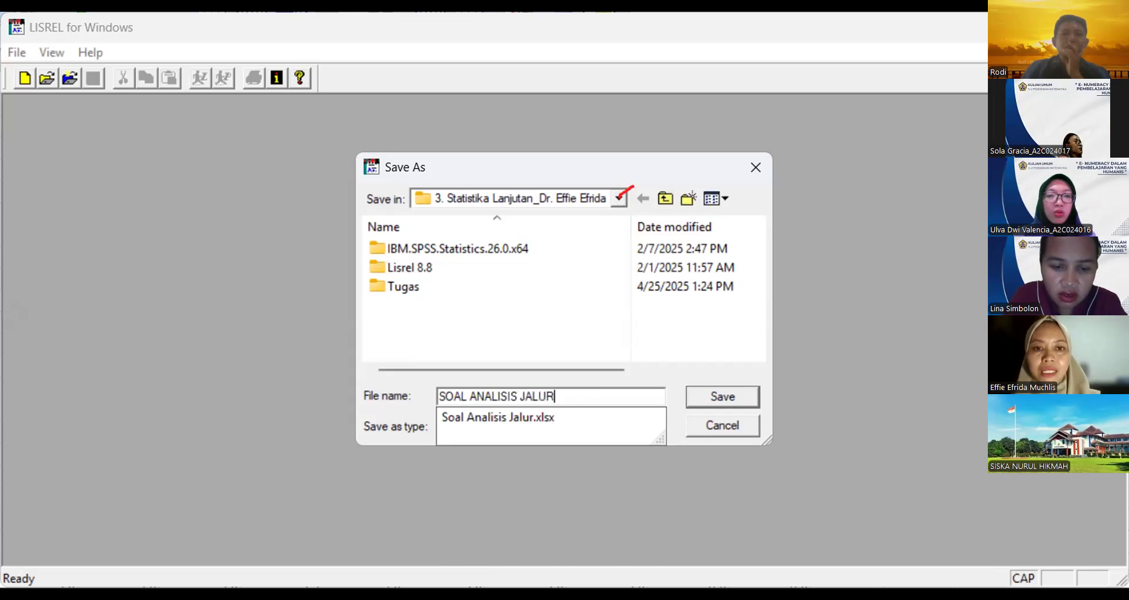
# Step: Save the imported PRELIS data file on New Volume (D:) and dismiss the message that follows
pyautogui.click(619, 198)
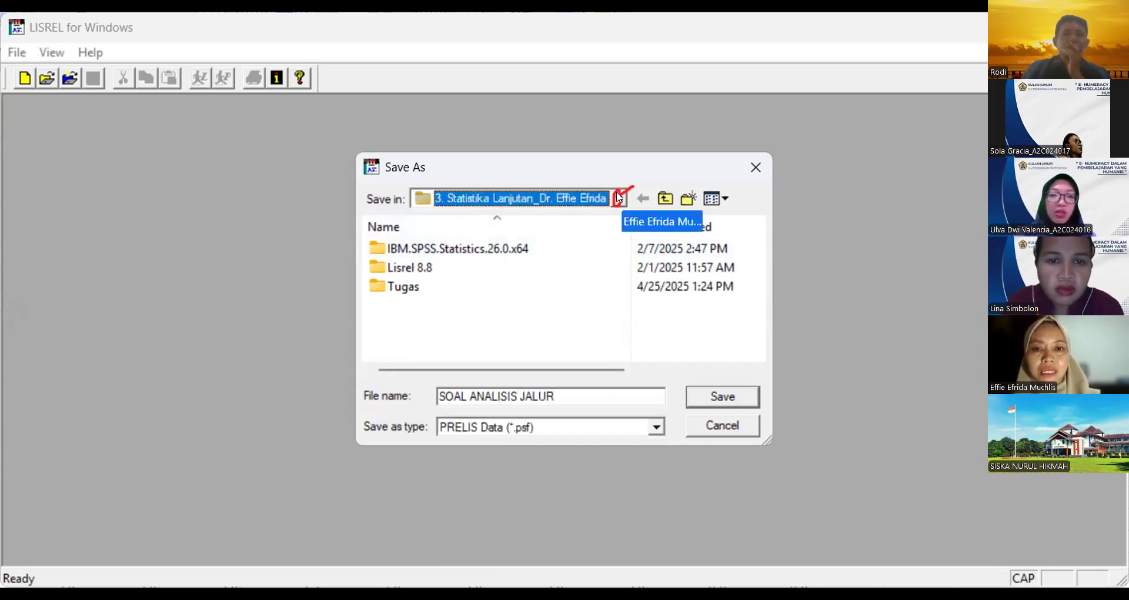
pyautogui.click(619, 198)
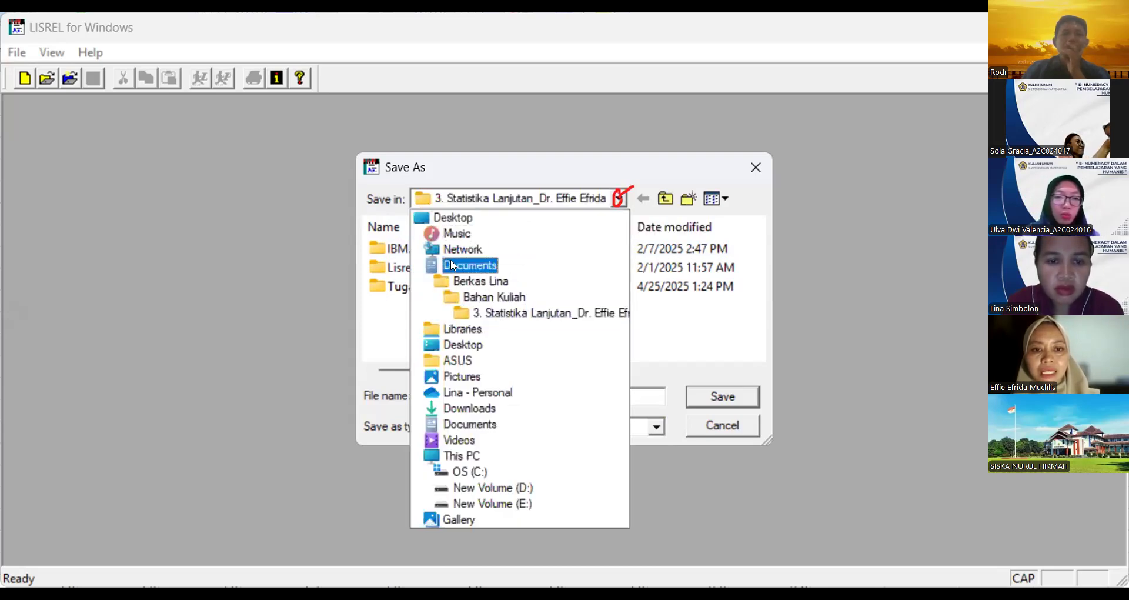
pyautogui.click(471, 490)
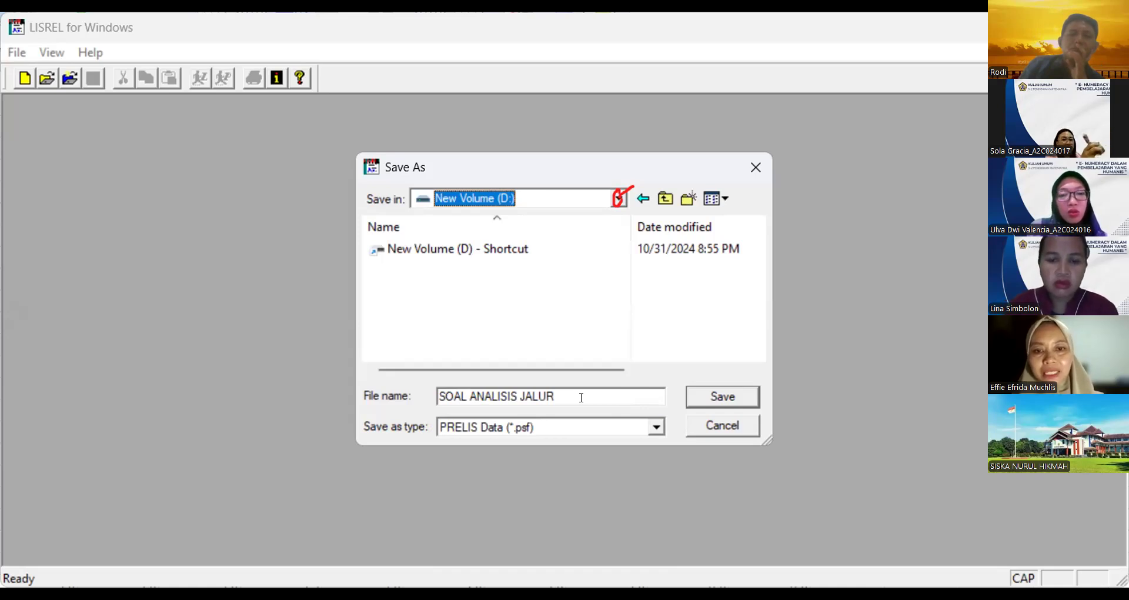
pyautogui.click(719, 398)
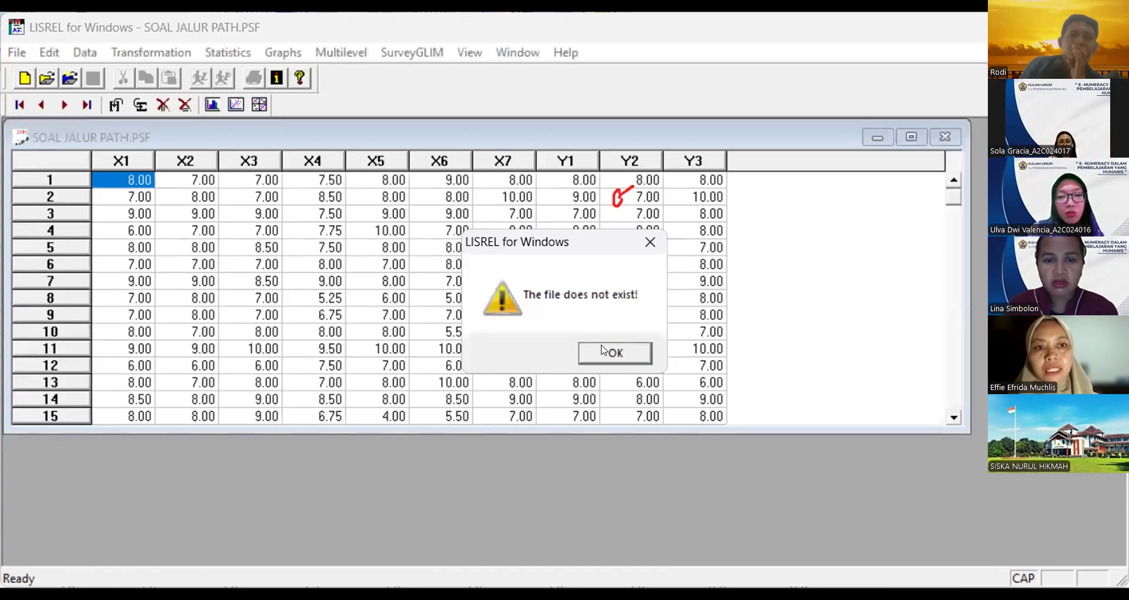
pyautogui.click(602, 351)
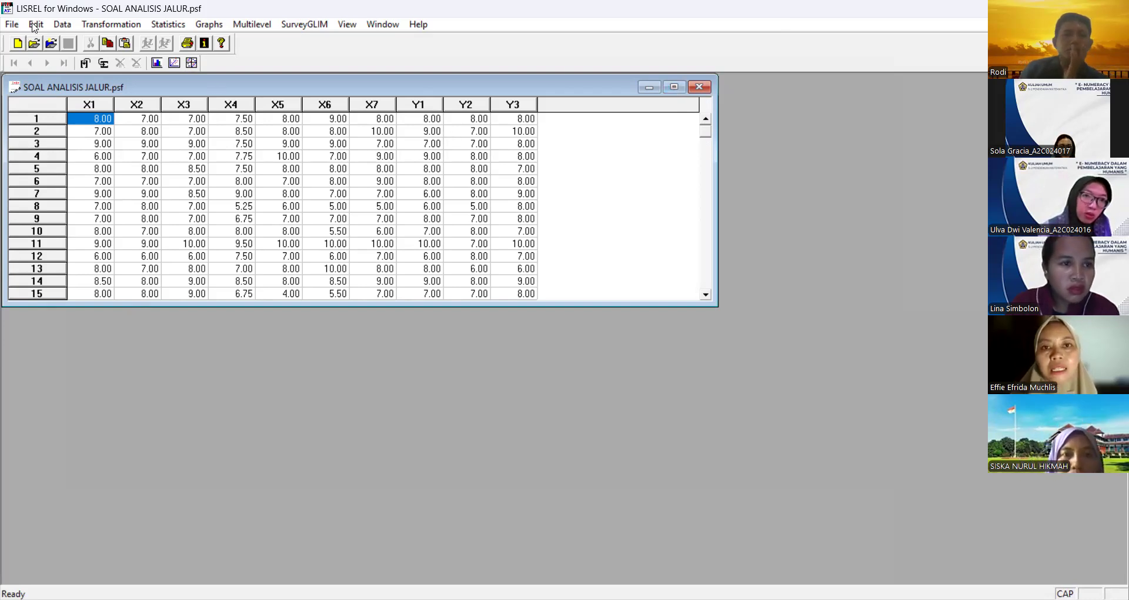
# Step: Define all variables from X1 to Y3 as Continuous, applying the variable type to all of them
pyautogui.click(57, 26)
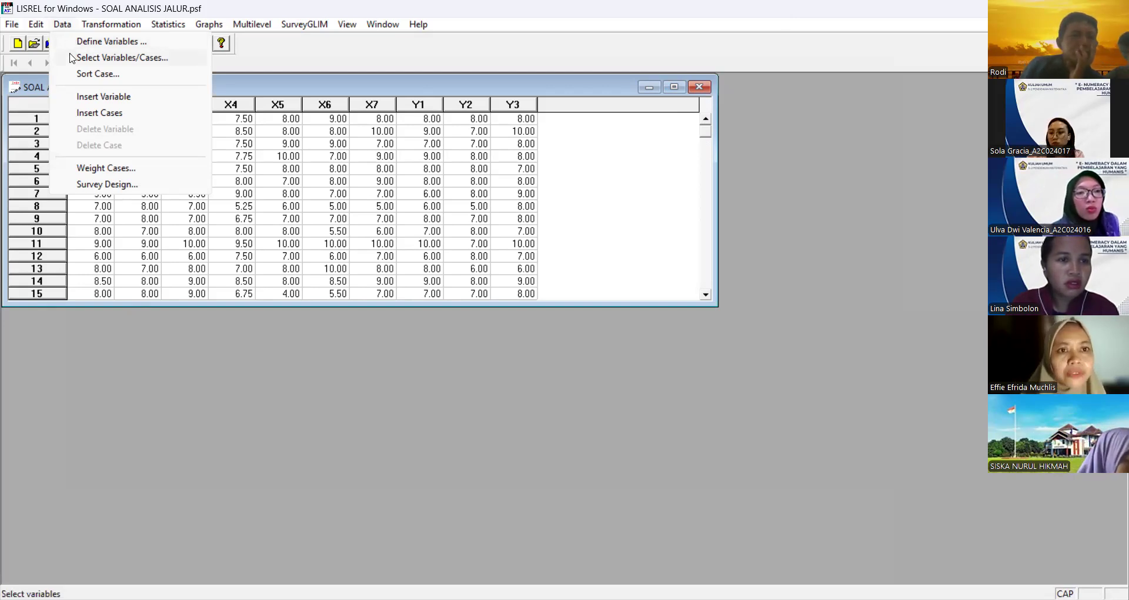
pyautogui.click(89, 45)
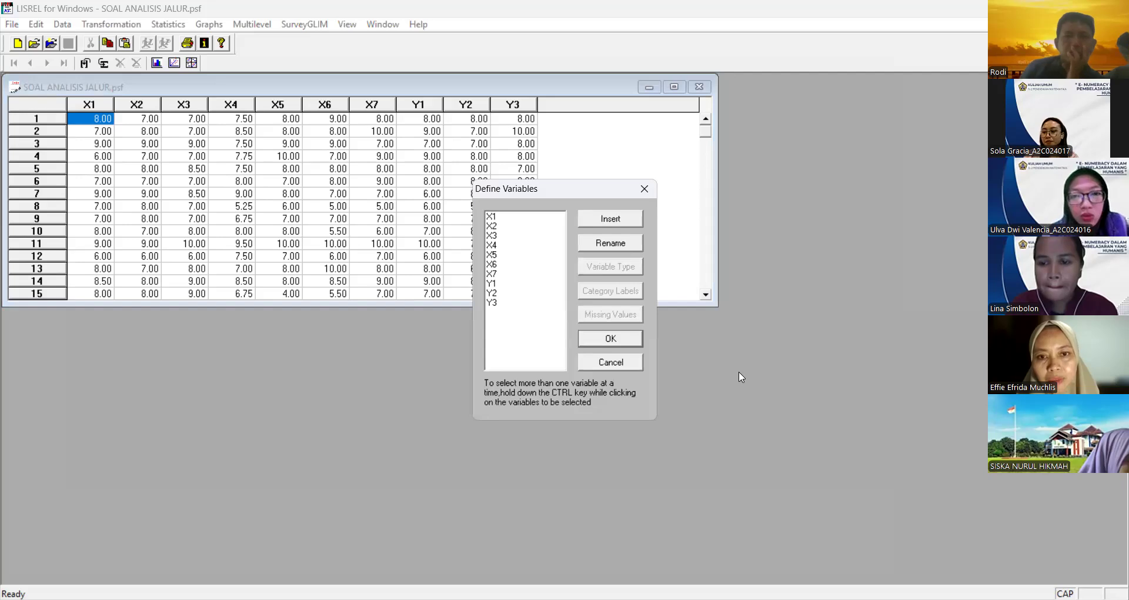
pyautogui.click(494, 221)
pyautogui.hotkey('shift', 'Down')
pyautogui.hotkey('shift', 'Down')
pyautogui.hotkey('shift', 'Down')
pyautogui.hotkey('shift', 'Down')
pyautogui.hotkey('shift', 'Down')
pyautogui.hotkey('shift', 'Down')
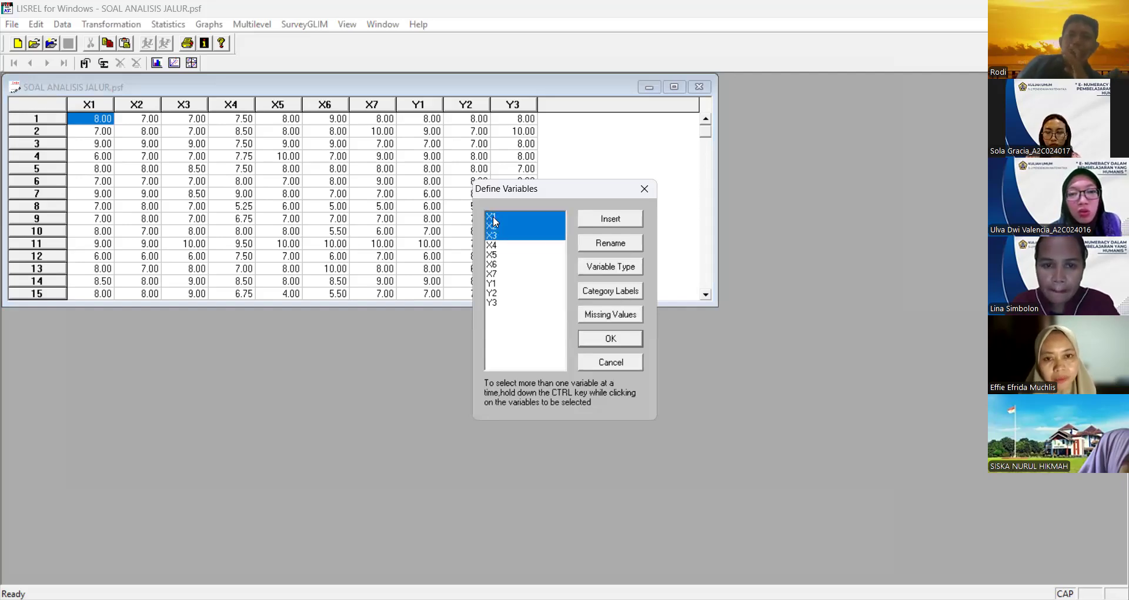
pyautogui.hotkey('shift', 'Down')
pyautogui.hotkey('shift', 'Down')
pyautogui.hotkey('shift', 'Down')
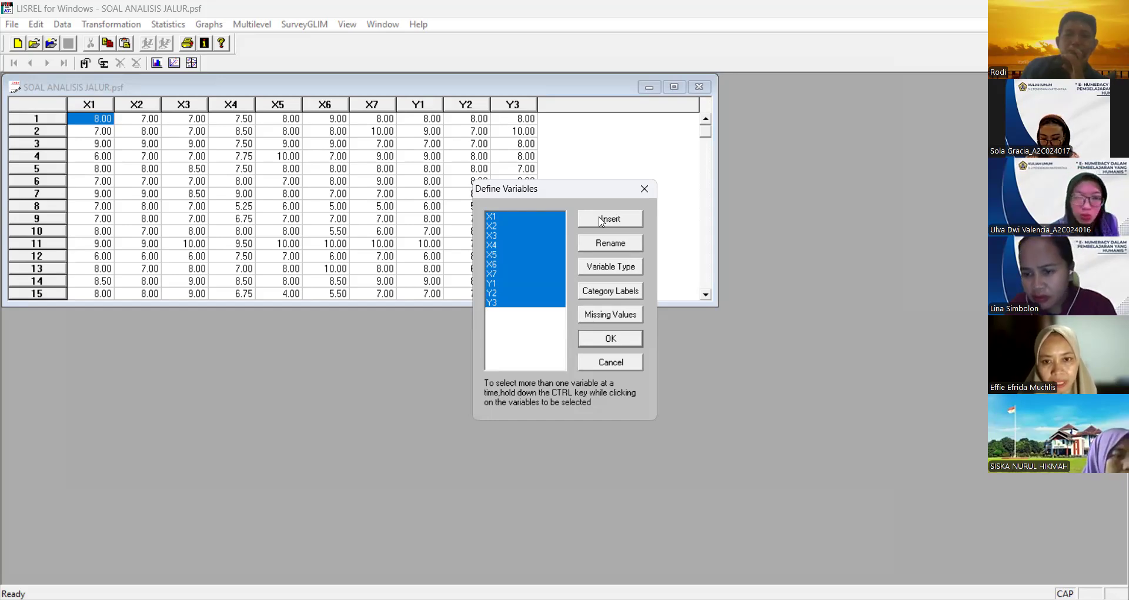
pyautogui.click(615, 271)
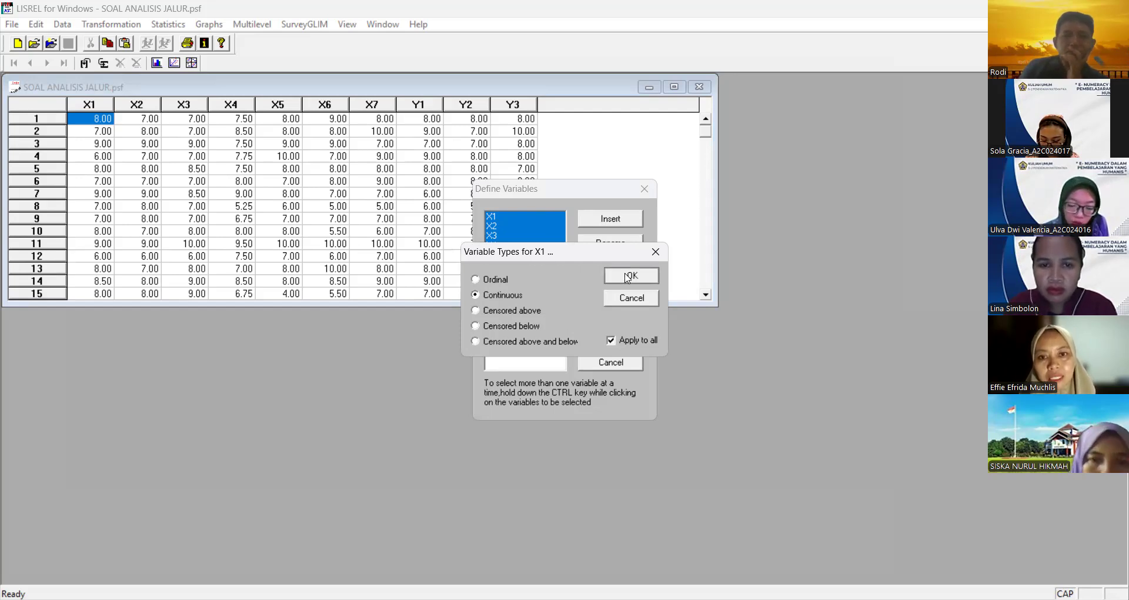
pyautogui.click(628, 277)
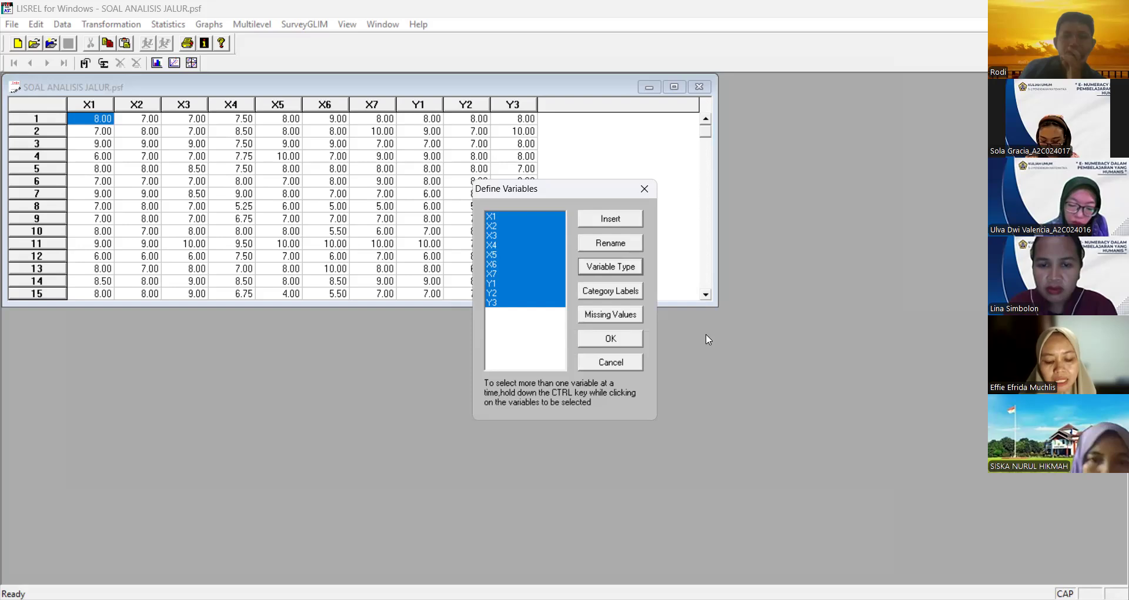
pyautogui.click(632, 344)
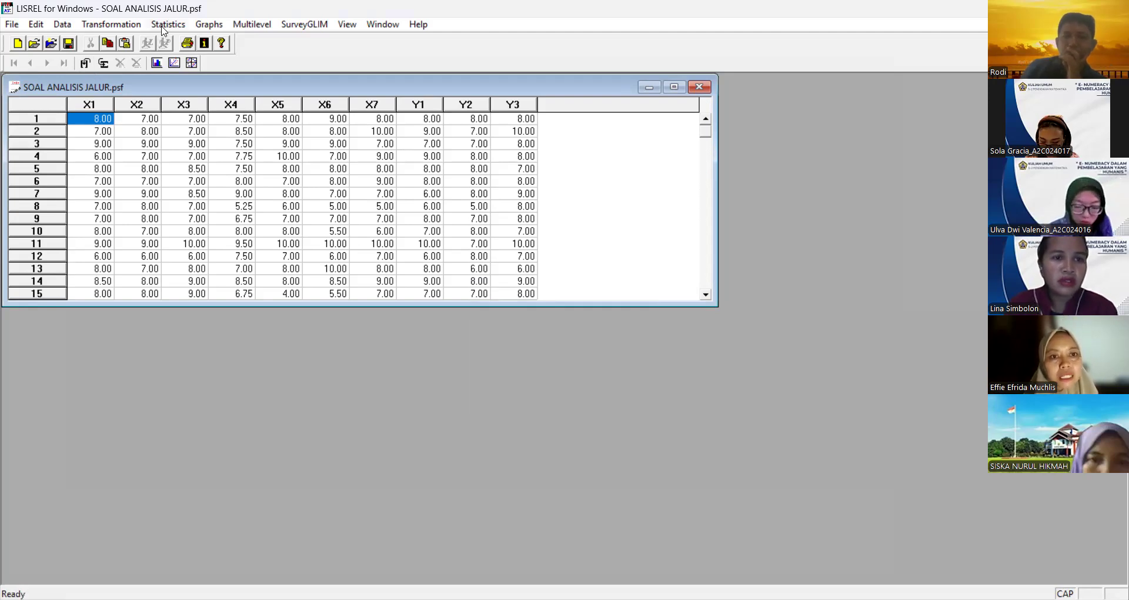
# Step: Try to open the statistics Output Options for the data set
pyautogui.click(165, 24)
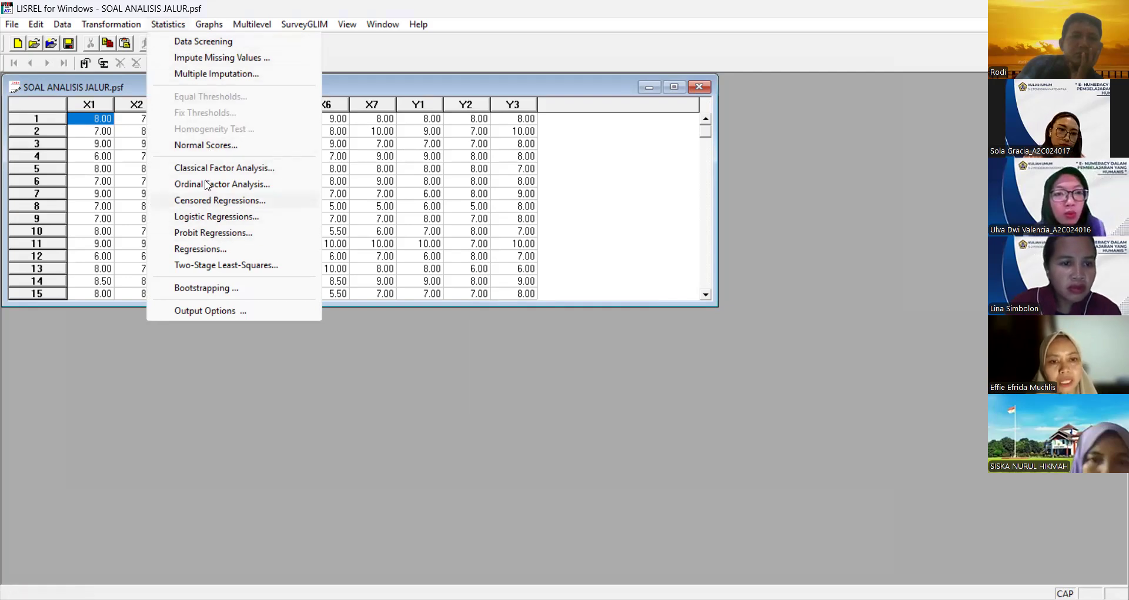
pyautogui.click(203, 312)
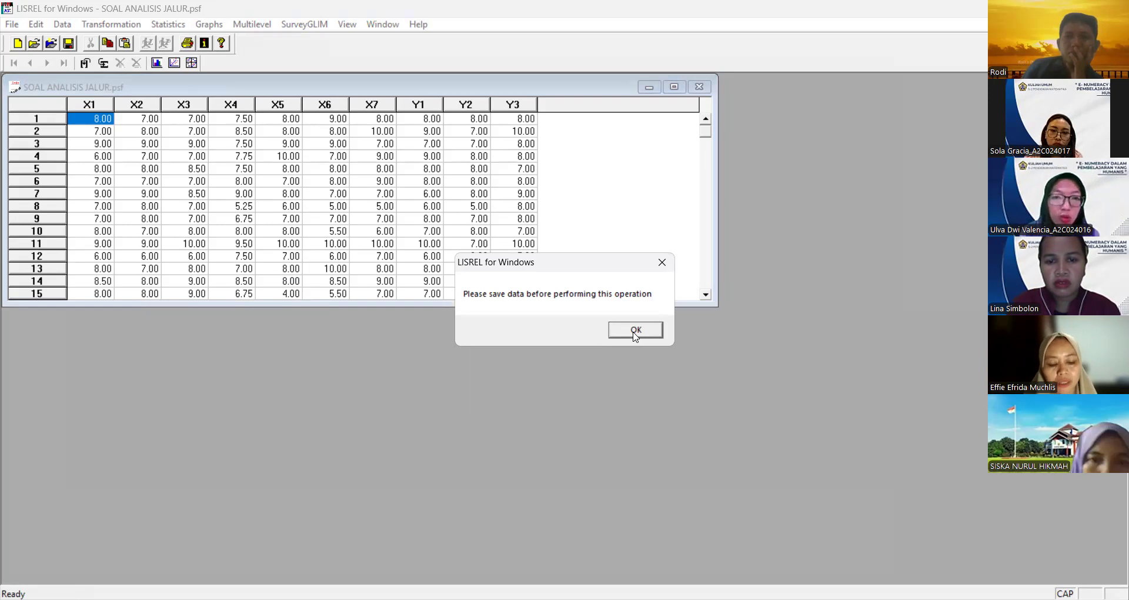
pyautogui.click(635, 330)
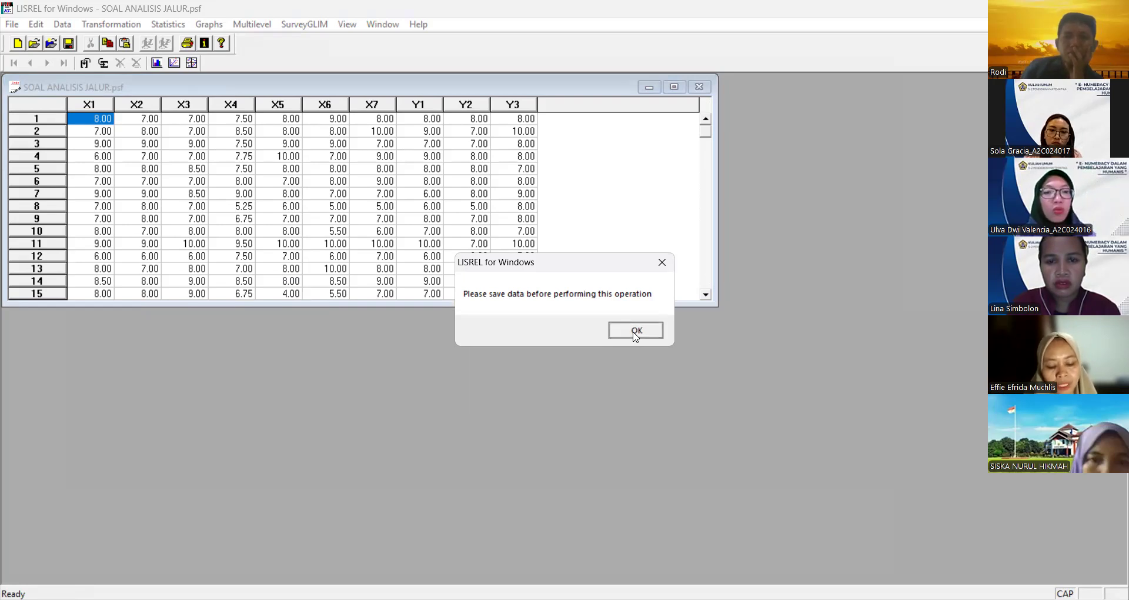
pyautogui.click(141, 132)
pyautogui.press('Delete')
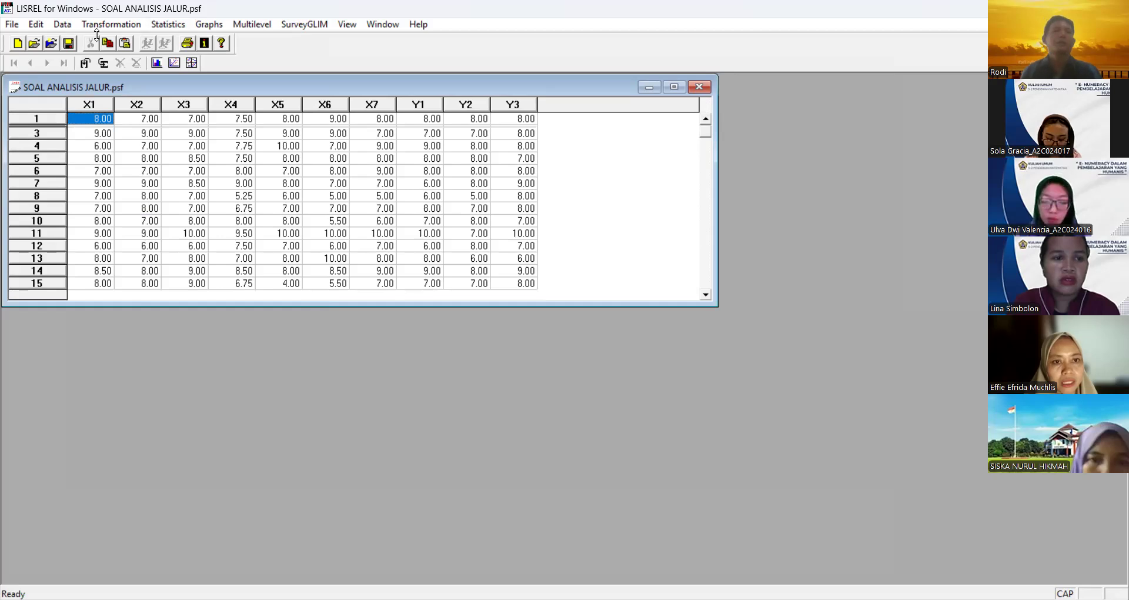
# Step: Save the changed variable definitions in SOAL ANALISIS JALUR.psf
pyautogui.click(10, 24)
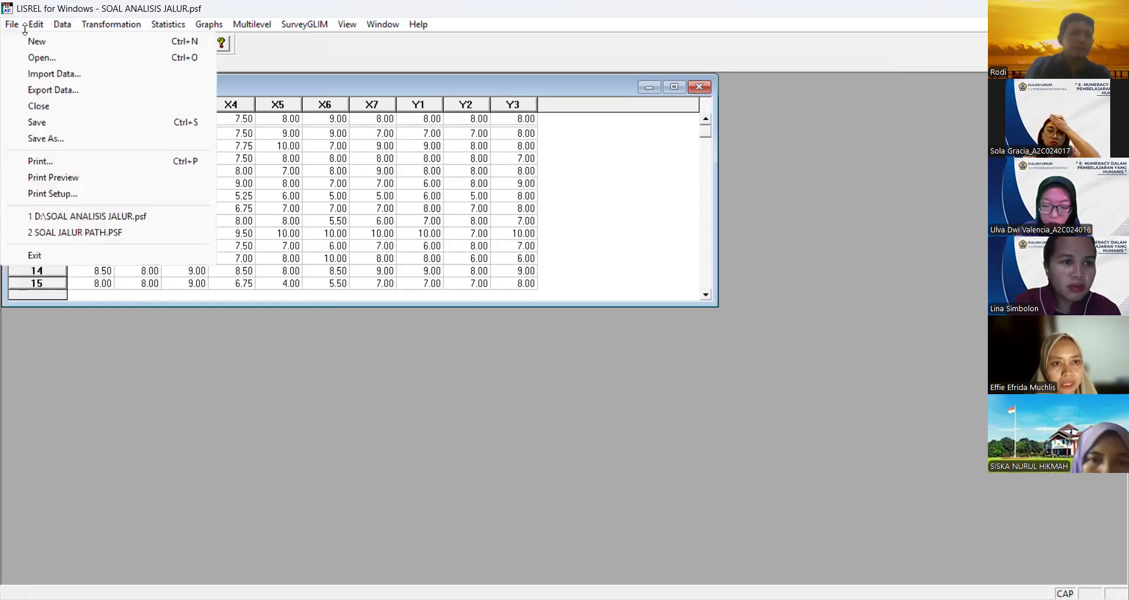
pyautogui.click(6, 20)
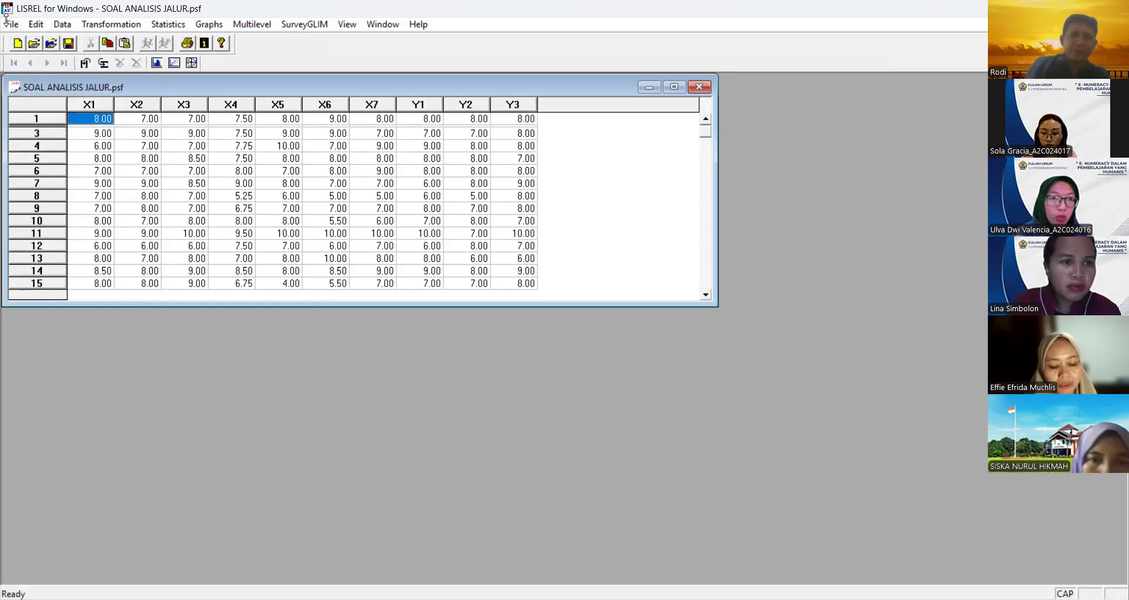
pyautogui.click(11, 24)
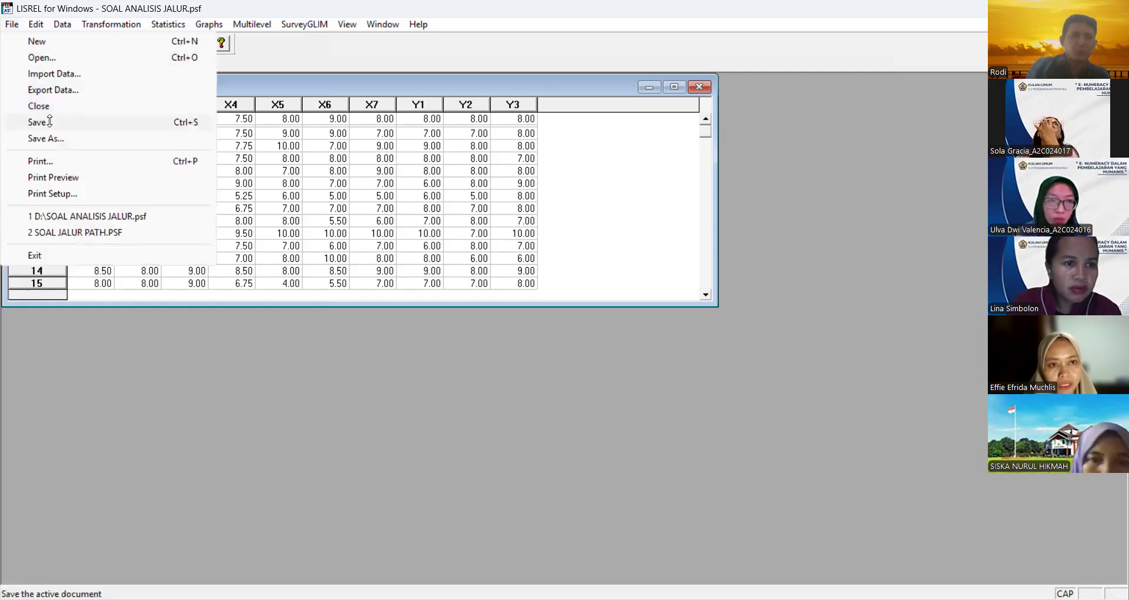
pyautogui.click(50, 122)
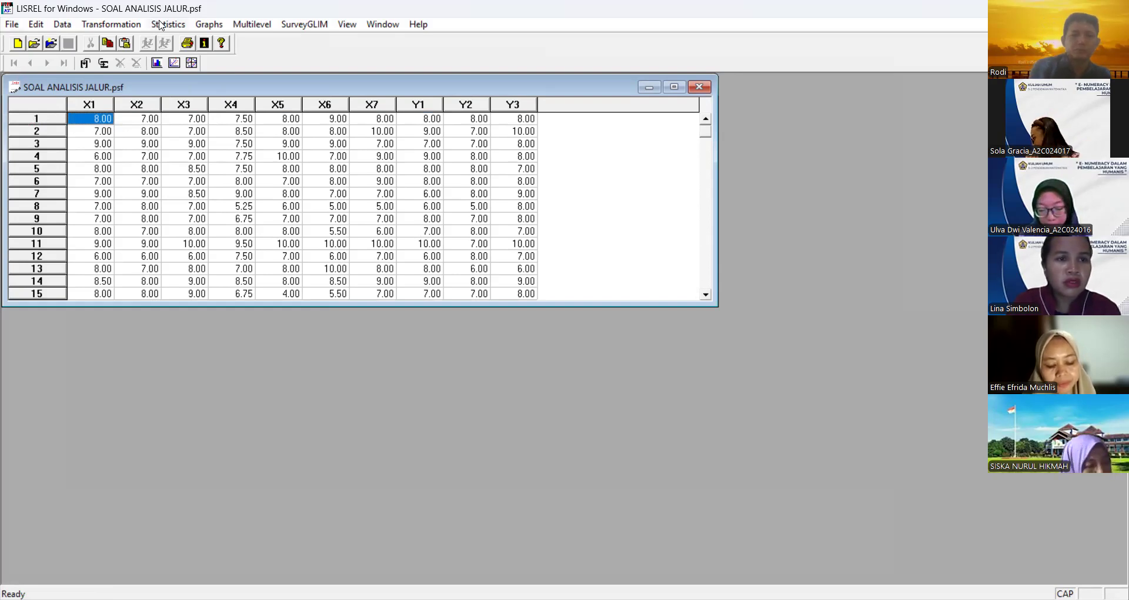
# Step: Open the statistics Output Options and turn on saving the Covariances moment matrix to a file
pyautogui.click(161, 23)
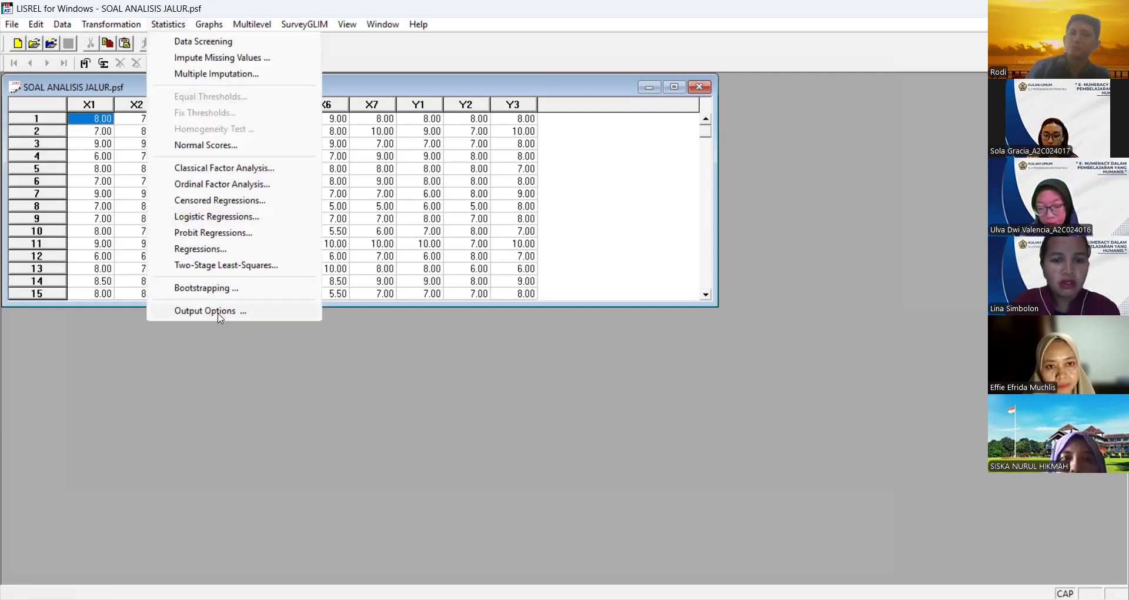
pyautogui.click(218, 314)
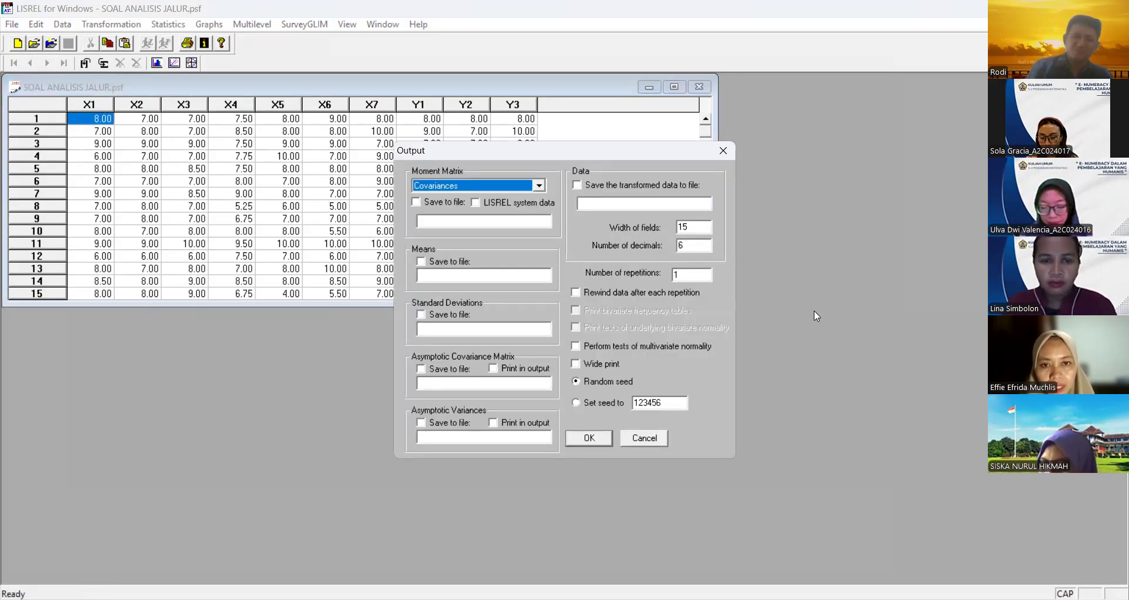
pyautogui.click(415, 203)
pyautogui.click(416, 202)
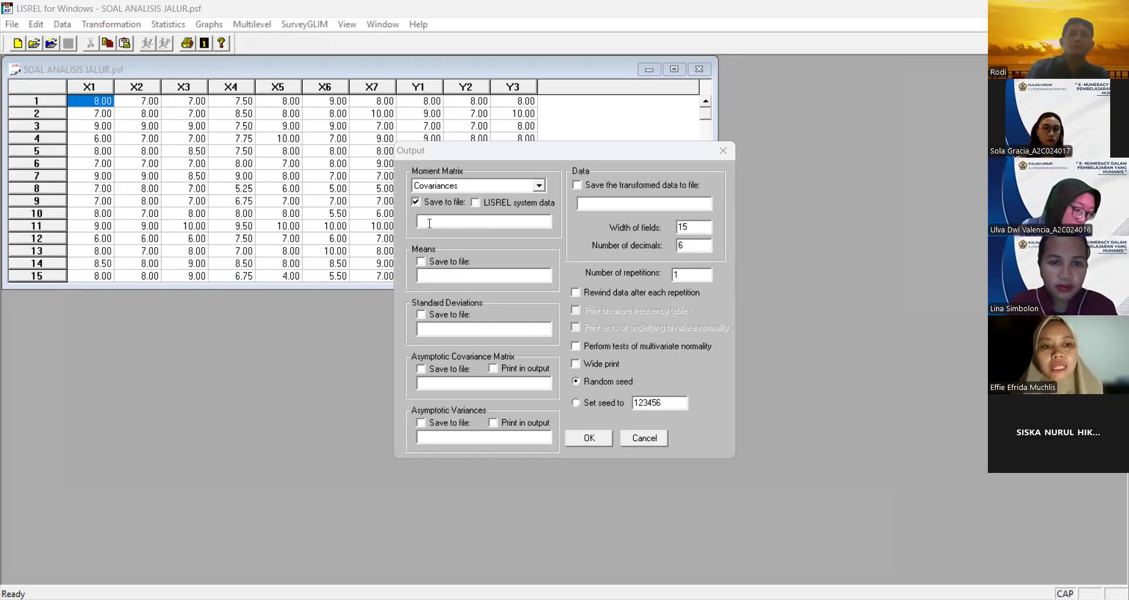
# Step: Enter D:/jawaban1.COV as the save path for the moment matrix
pyautogui.click(429, 223)
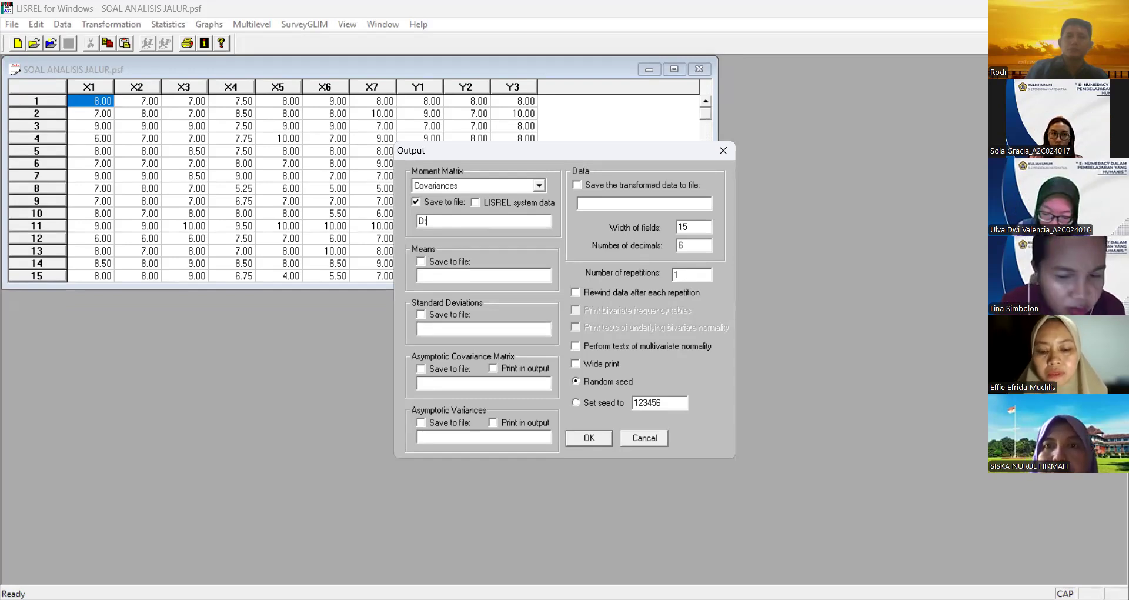
pyautogui.write('/')
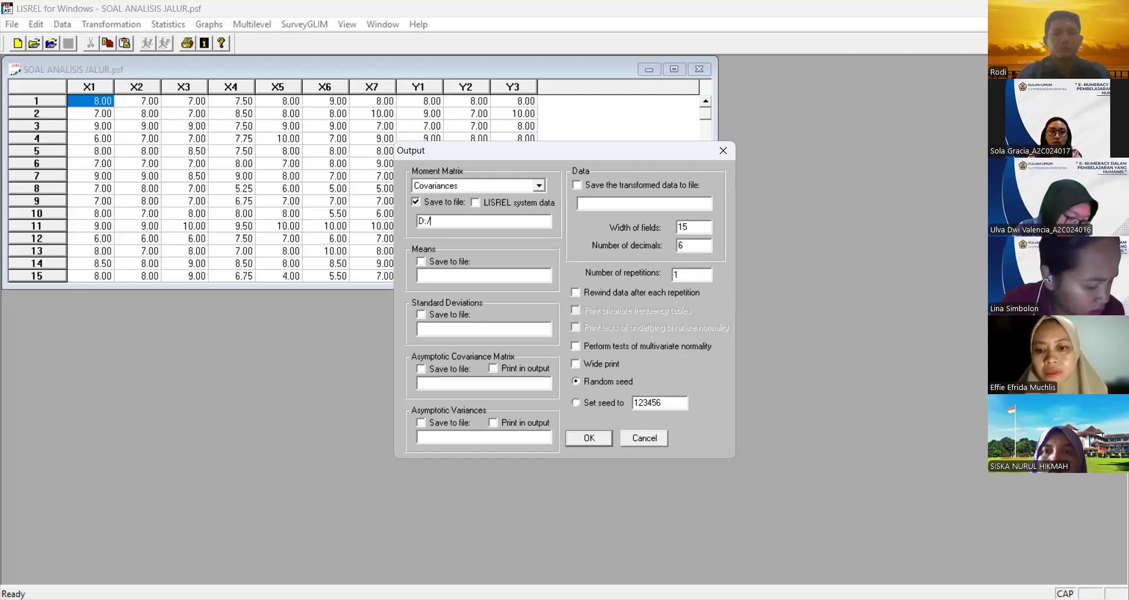
pyautogui.write('A')
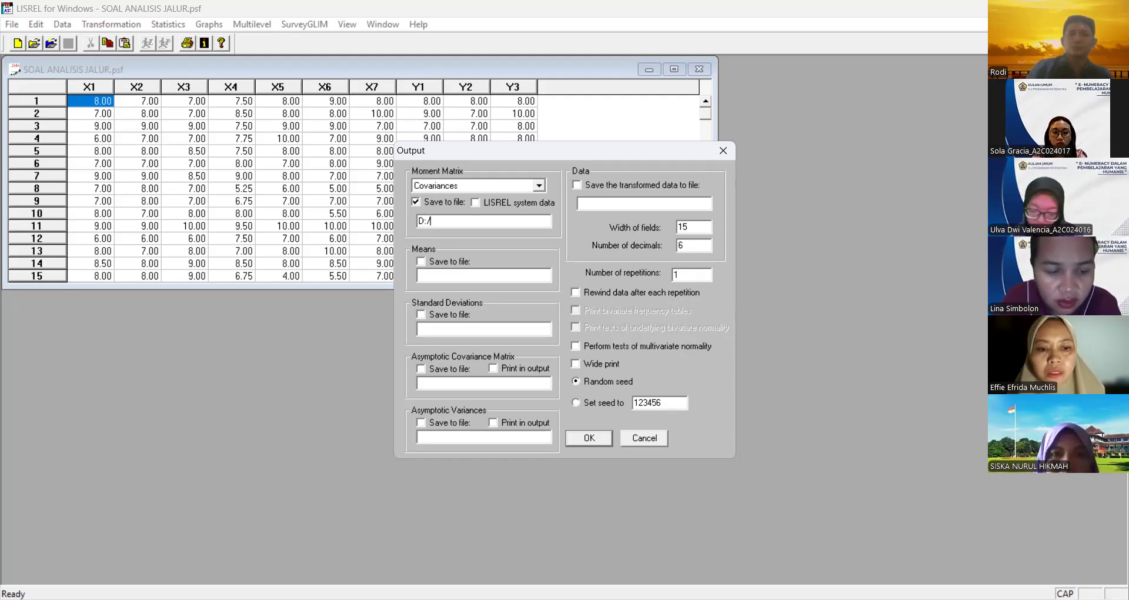
pyautogui.write('awaban')
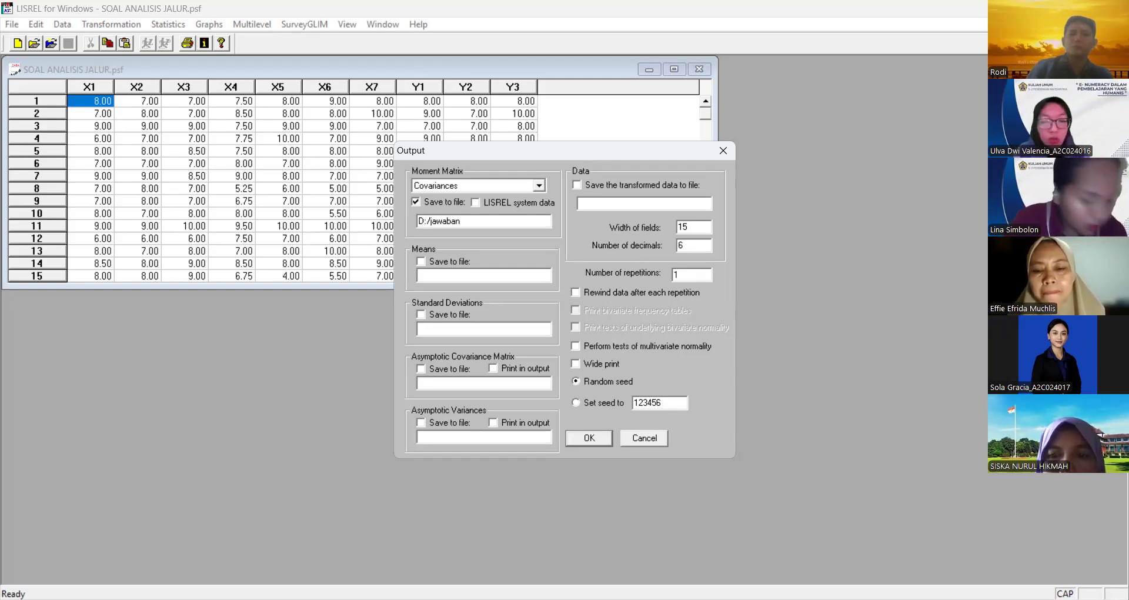
pyautogui.write('1')
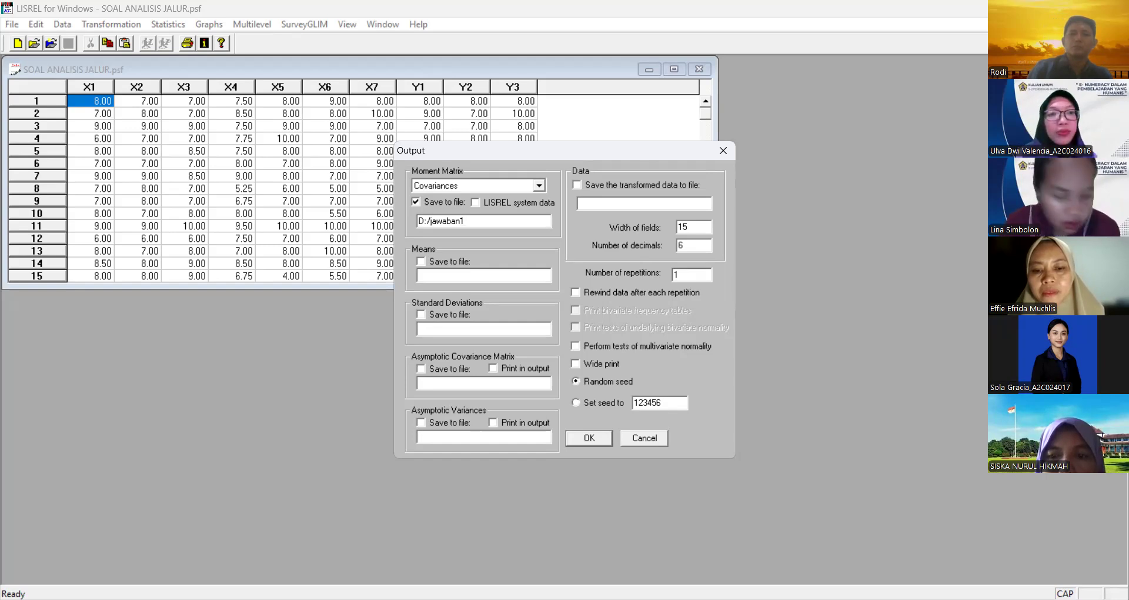
pyautogui.write('.COV')
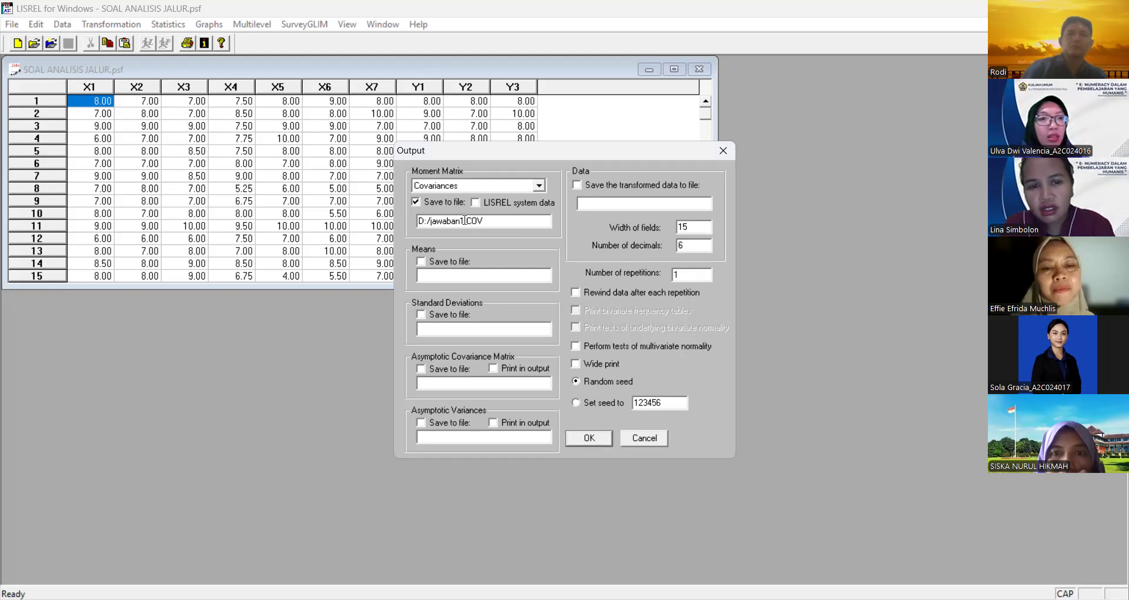
# Step: Rename the covariance matrix file in the save path to SOAL ANALISIS JALUR, keeping the .COV extension
pyautogui.press('BackSpace')
pyautogui.press('BackSpace')
pyautogui.press('BackSpace')
pyautogui.press('BackSpace')
pyautogui.press('BackSpace')
pyautogui.press('BackSpace')
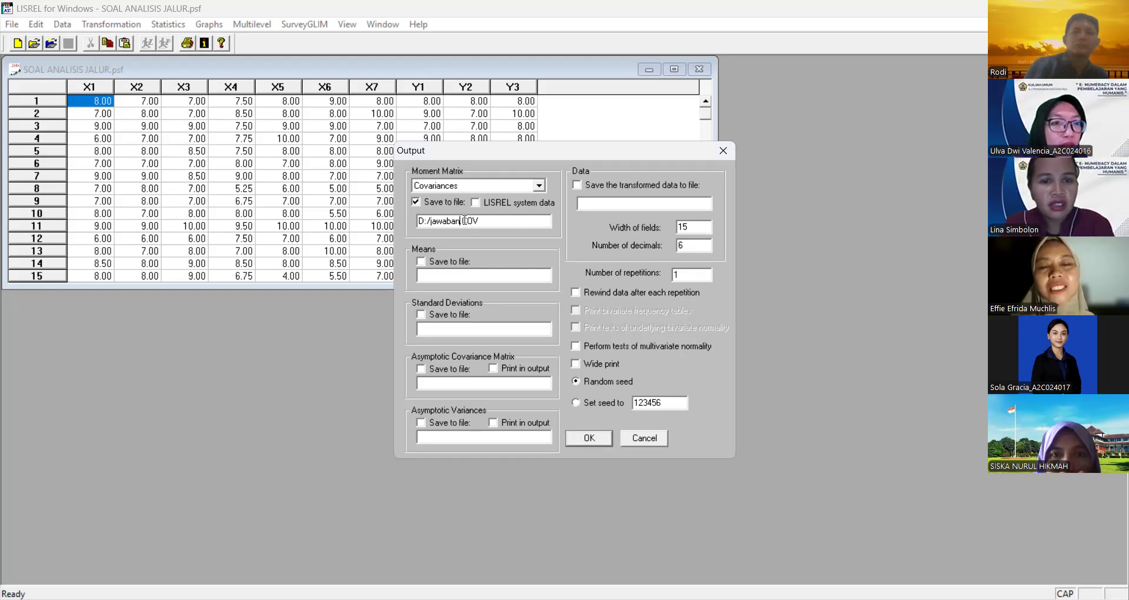
pyautogui.press('BackSpace')
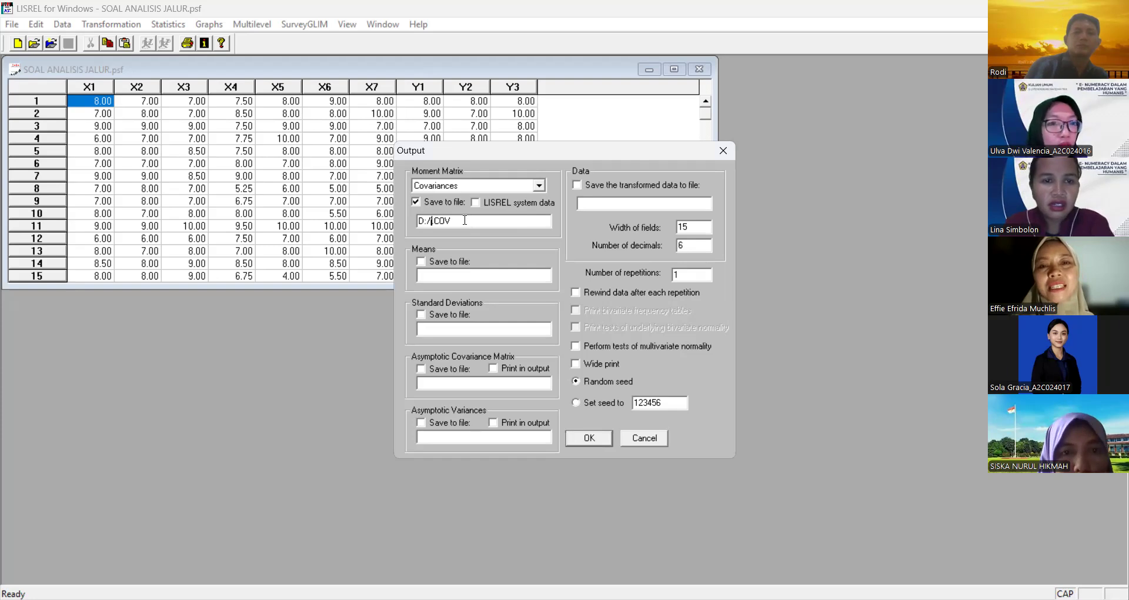
pyautogui.write('S')
pyautogui.press('Left')
pyautogui.press('BackSpace')
pyautogui.press('Right')
pyautogui.write('OAL ANA')
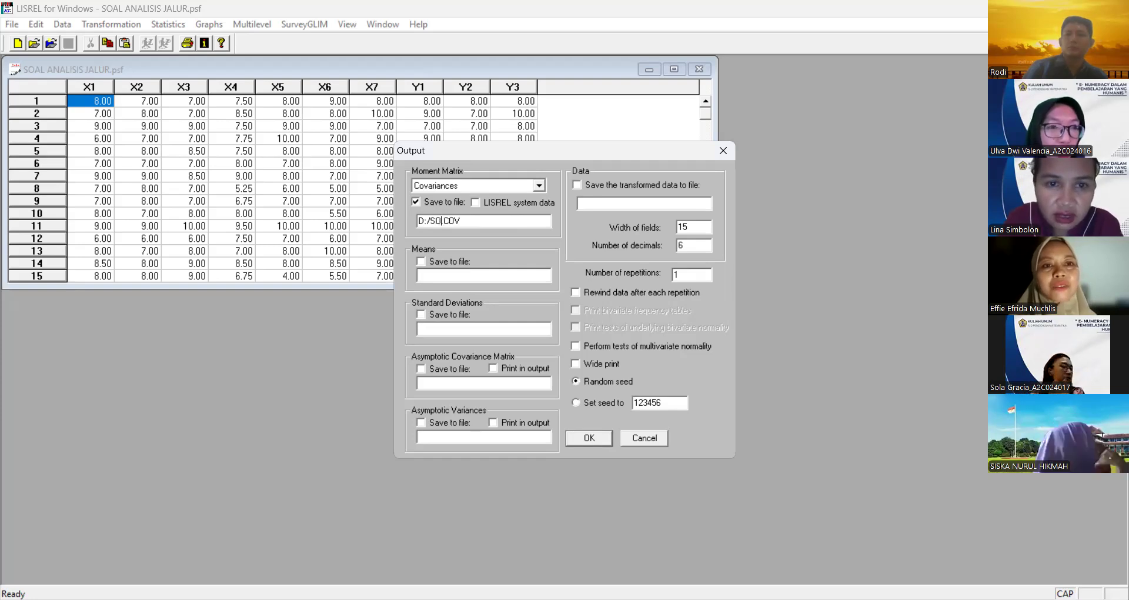
pyautogui.write('LISIS')
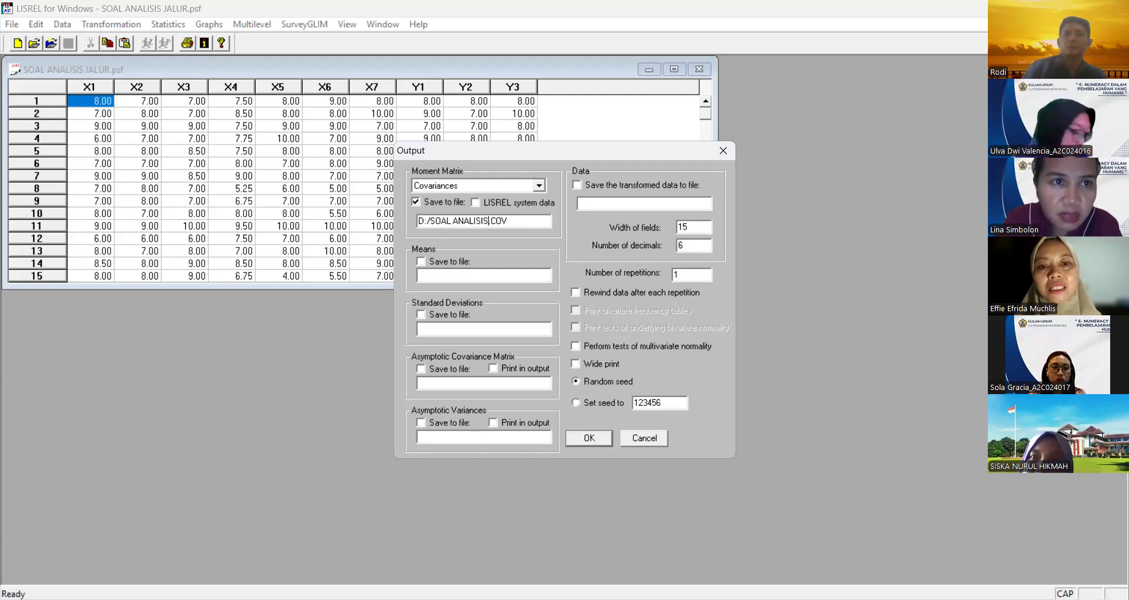
pyautogui.write(' JALUR')
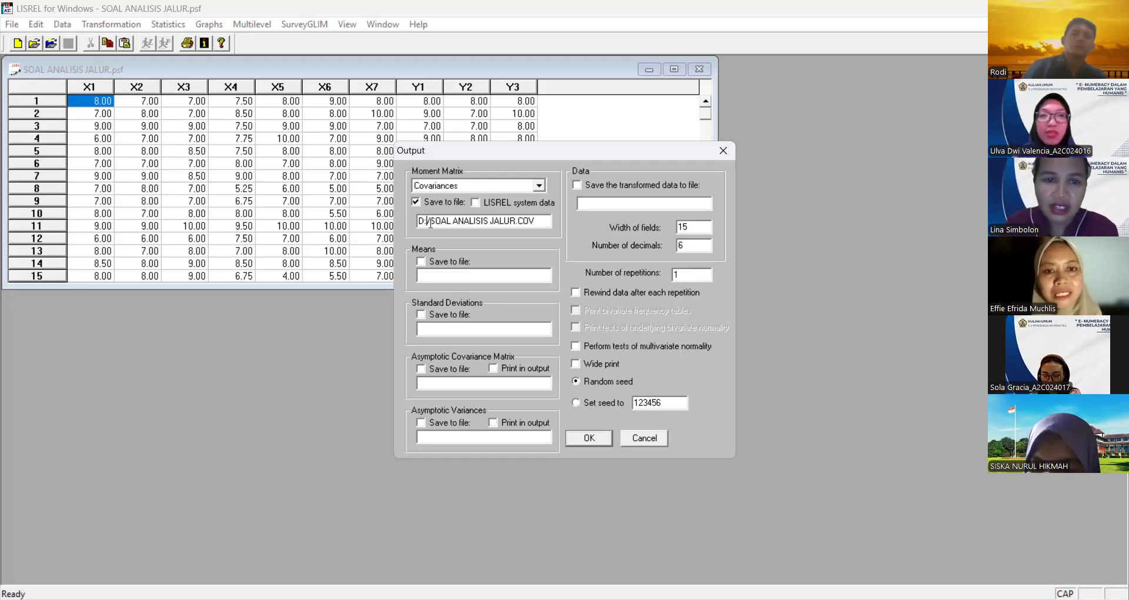
# Step: Correct the moment matrix path to D:\SOAL ANALISIS JALUR.COV with a backslash and run the output
pyautogui.write('\\')
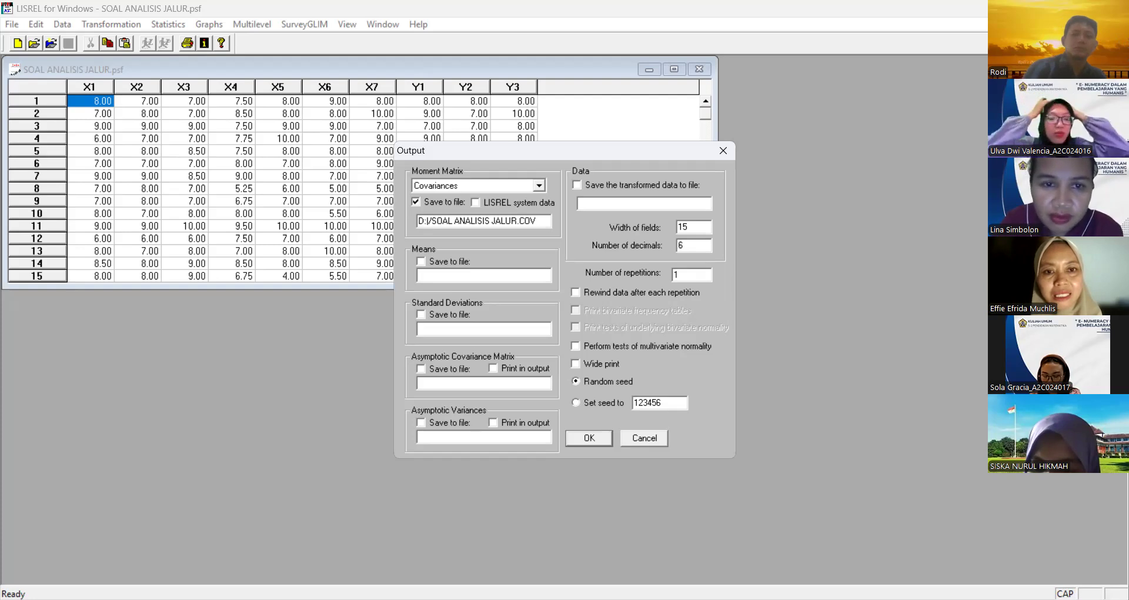
pyautogui.press('Delete')
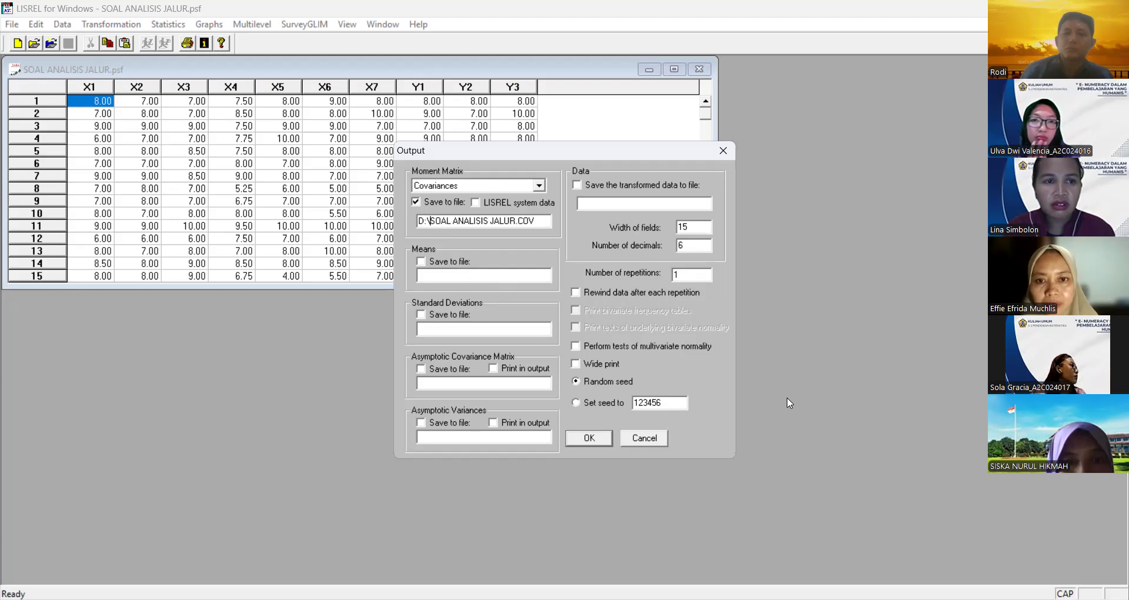
pyautogui.click(591, 438)
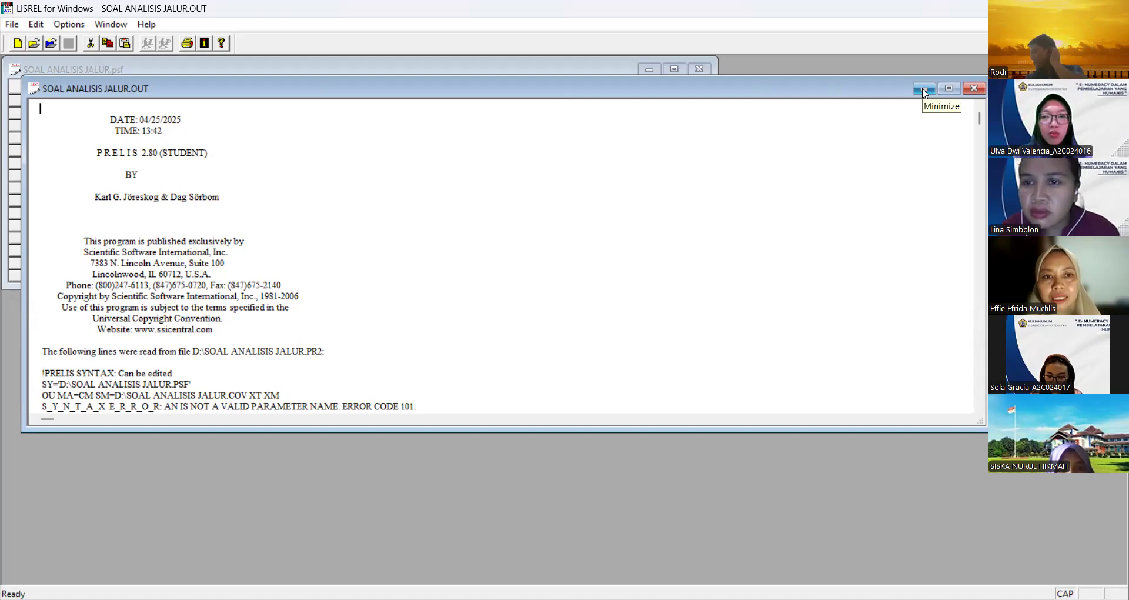
# Step: Minimize the SOAL ANALISIS JALUR.OUT window and place it just below the data table
pyautogui.click(923, 90)
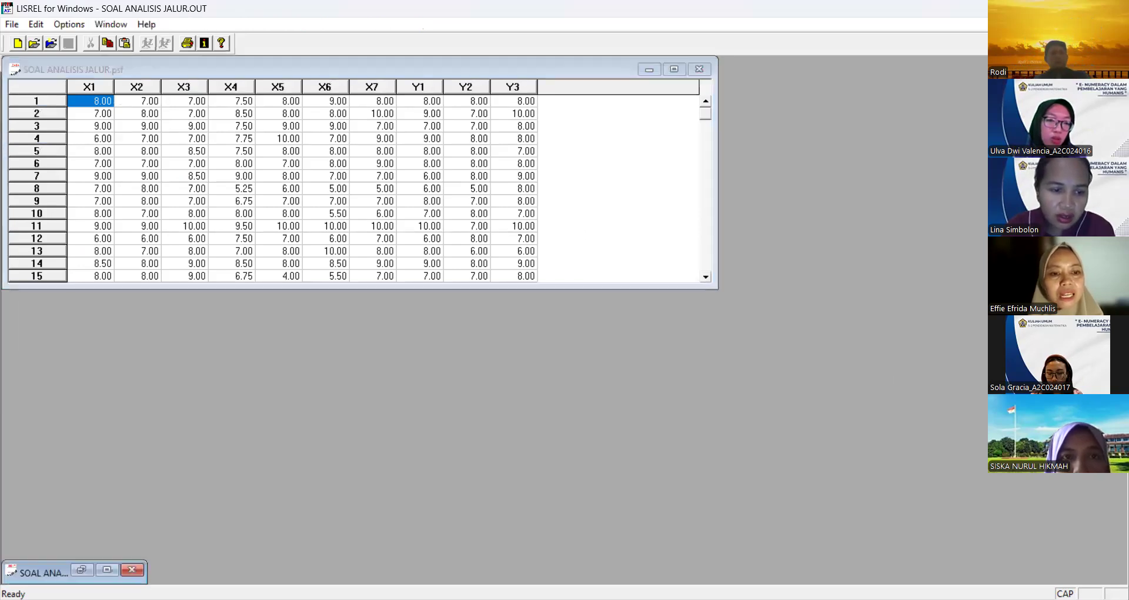
pyautogui.moveTo(41, 573); pyautogui.dragTo(48, 369)
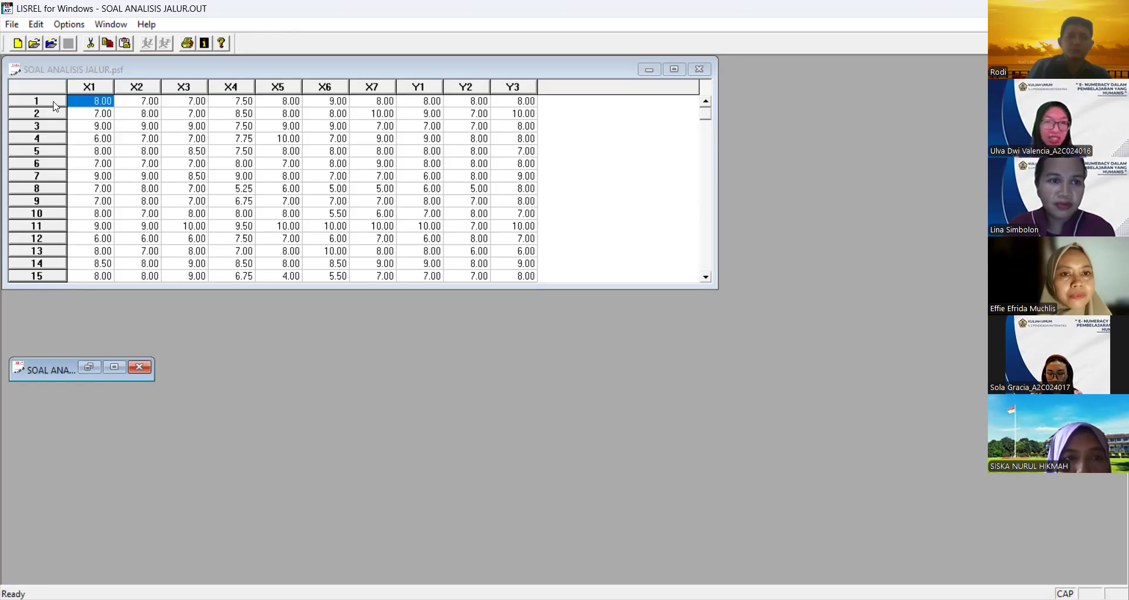
pyautogui.click(5, 27)
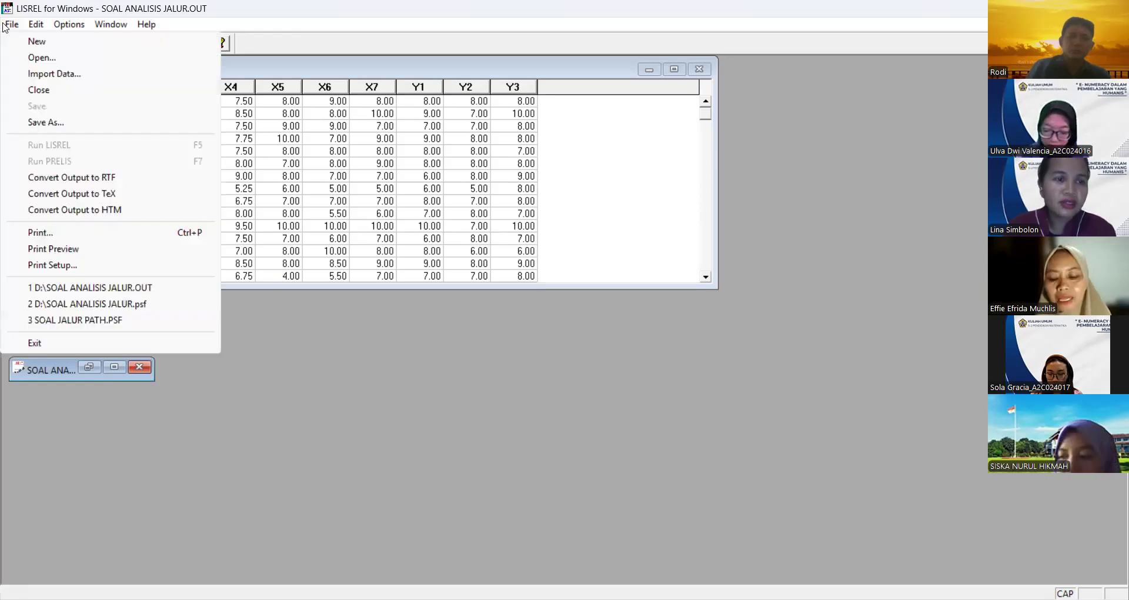
pyautogui.moveTo(22, 28)
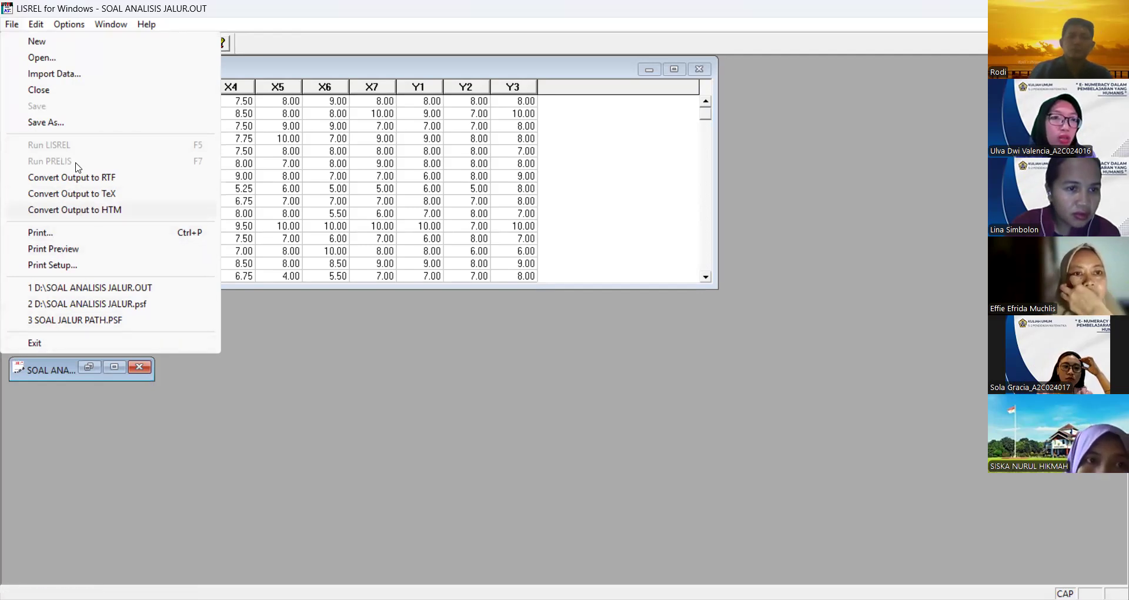
pyautogui.click(37, 27)
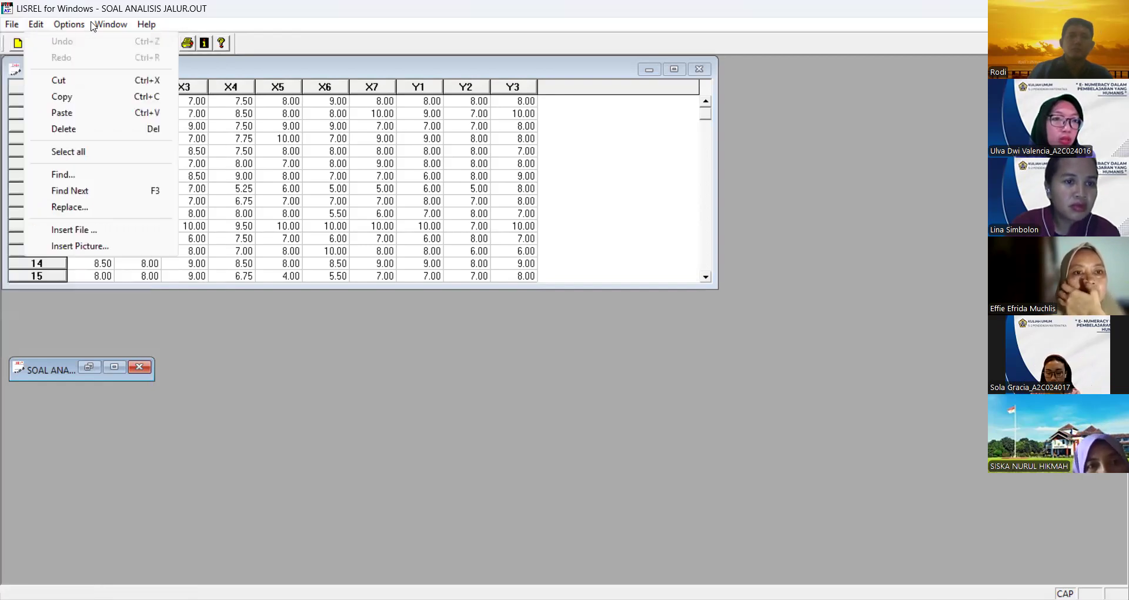
pyautogui.moveTo(103, 27)
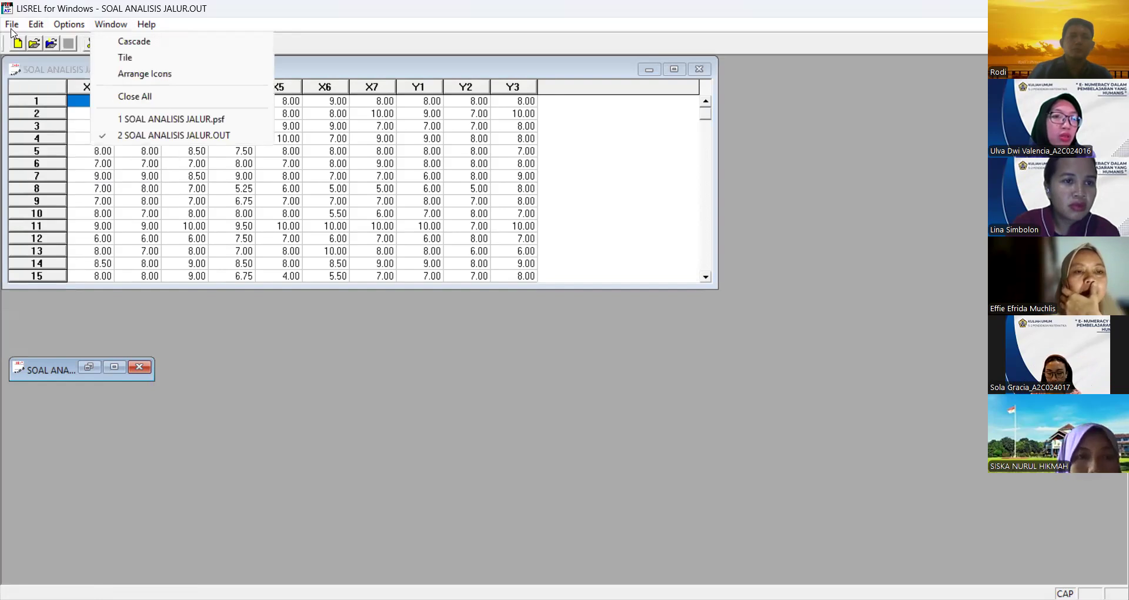
pyautogui.moveTo(12, 25)
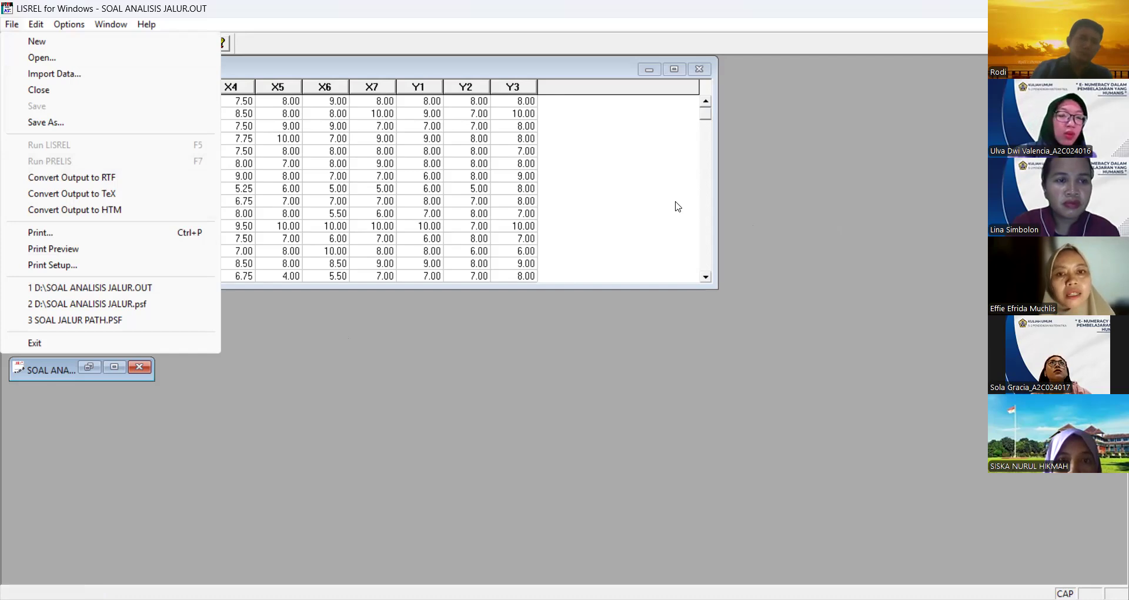
pyautogui.click(821, 211)
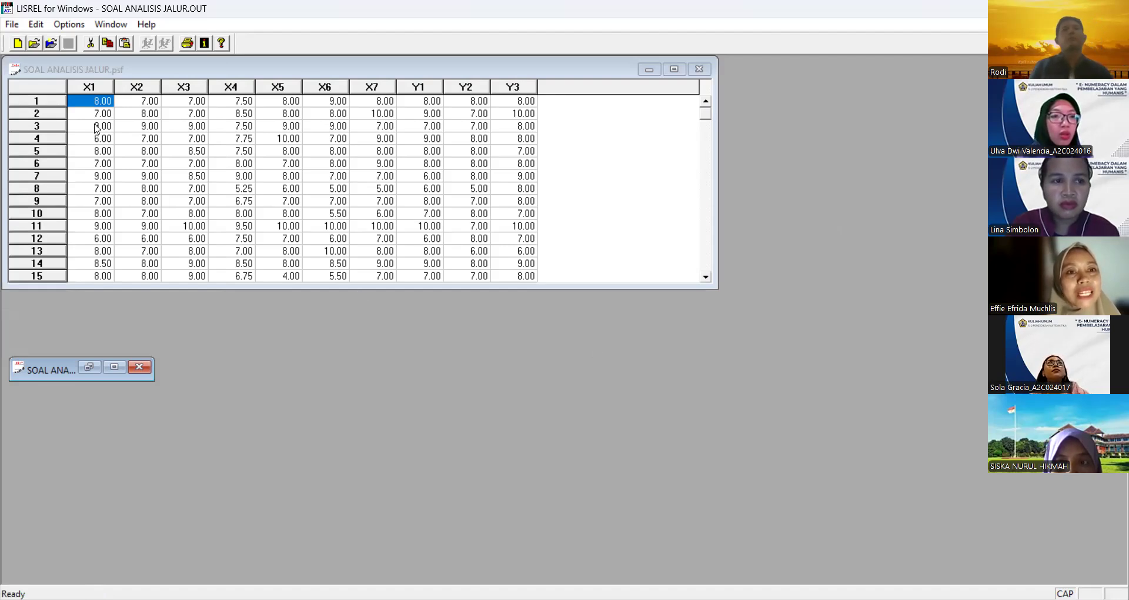
# Step: Create a new Syntax Only file
pyautogui.click(17, 44)
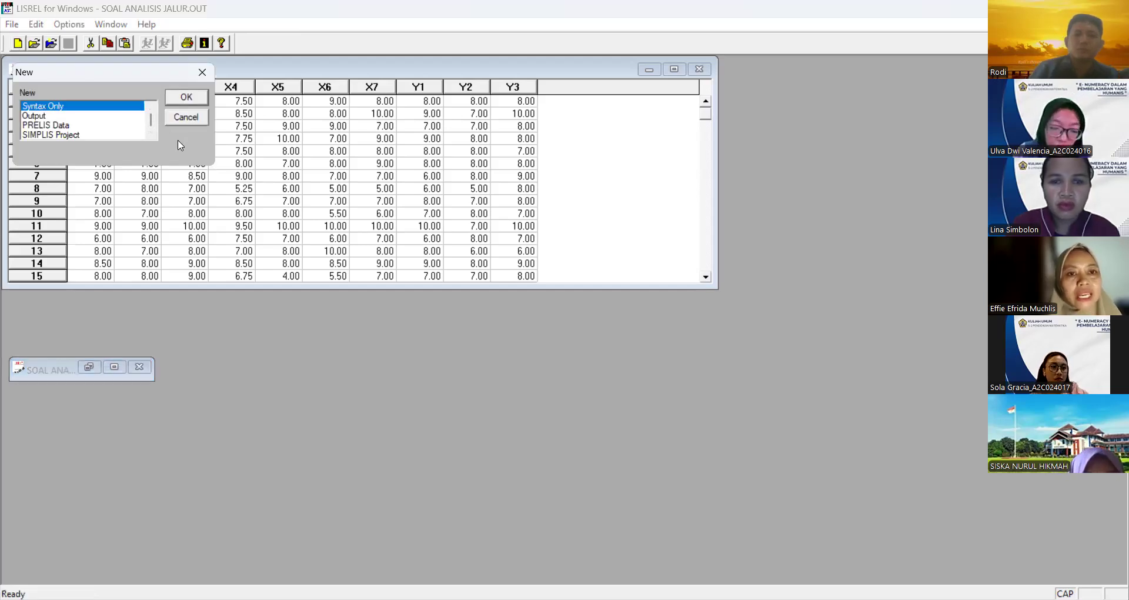
pyautogui.click(186, 98)
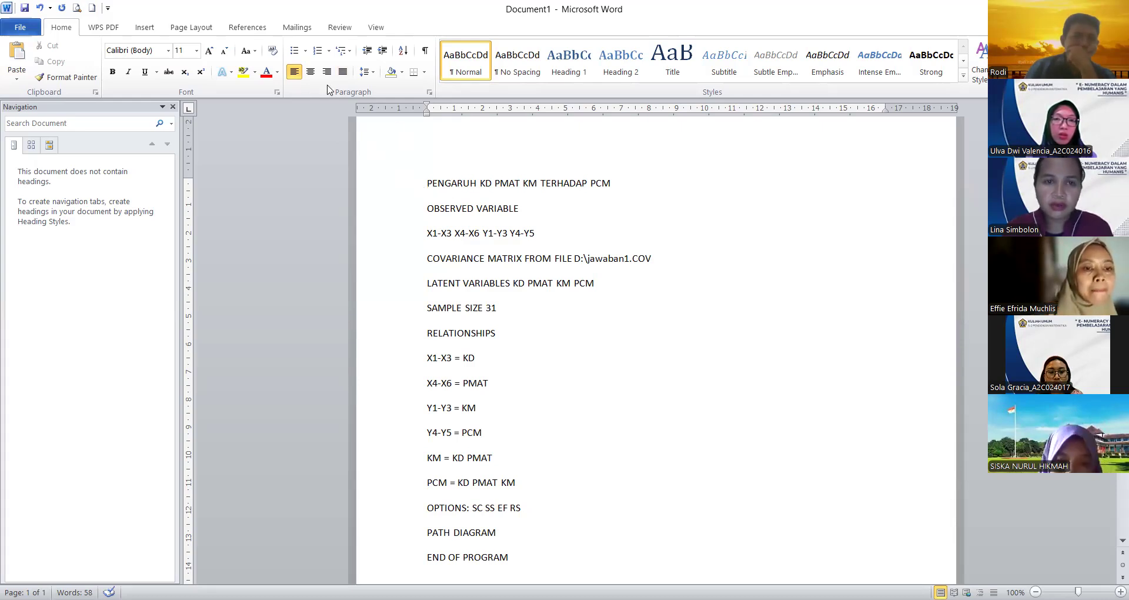
# Step: In the Word document, apply single line spacing to all syntax lines from the PENGARUH title through END OF PROGRAM
pyautogui.doubleClick(428, 188)
pyautogui.hotkey('shift', 'Down')
pyautogui.hotkey('shift', 'Down')
pyautogui.hotkey('shift', 'Down')
pyautogui.hotkey('shift', 'Down')
pyautogui.hotkey('shift', 'Down')
pyautogui.hotkey('shift', 'Down')
pyautogui.hotkey('shift', 'Down')
pyautogui.hotkey('shift', 'Down')
pyautogui.hotkey('shift', 'Down')
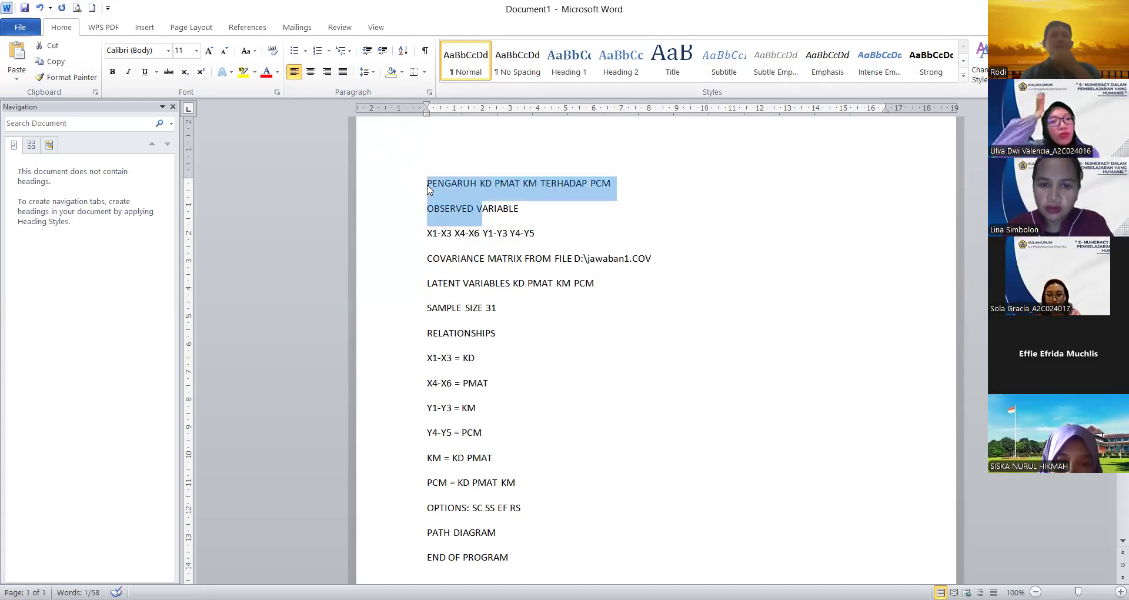
pyautogui.hotkey('shift', 'Down')
pyautogui.hotkey('shift', 'Down')
pyautogui.hotkey('shift', 'Down')
pyautogui.hotkey('shift', 'Down')
pyautogui.hotkey('shift', 'Down')
pyautogui.hotkey('shift', 'Down')
pyautogui.hotkey('shift', 'Right')
pyautogui.hotkey('shift', 'Right')
pyautogui.hotkey('shift', 'Right')
pyautogui.hotkey('shift', 'Right')
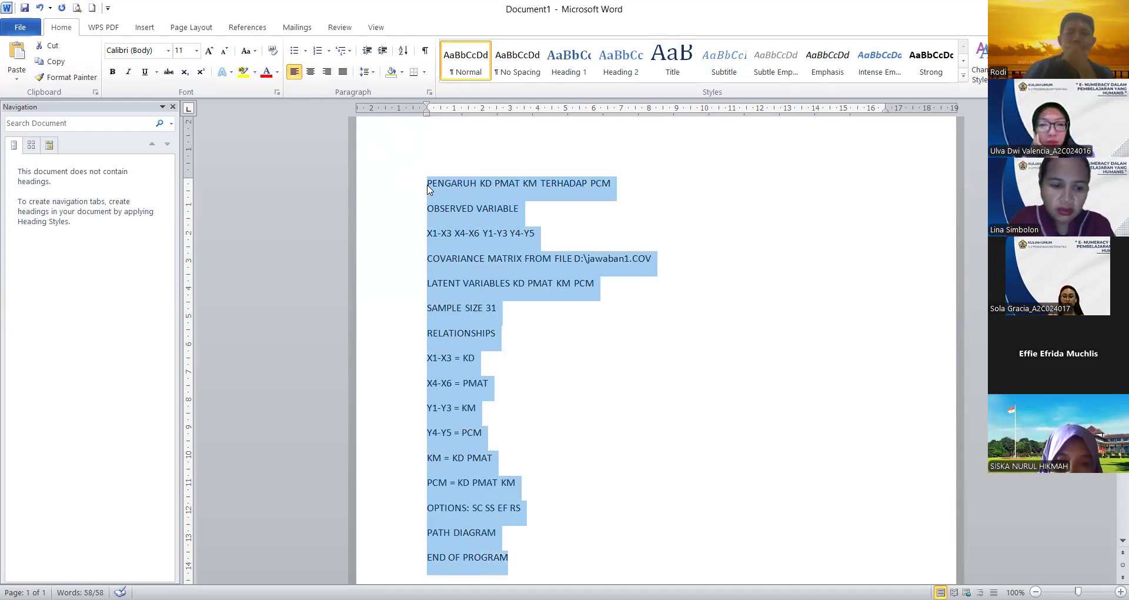
pyautogui.hotkey('ctrl', '1')
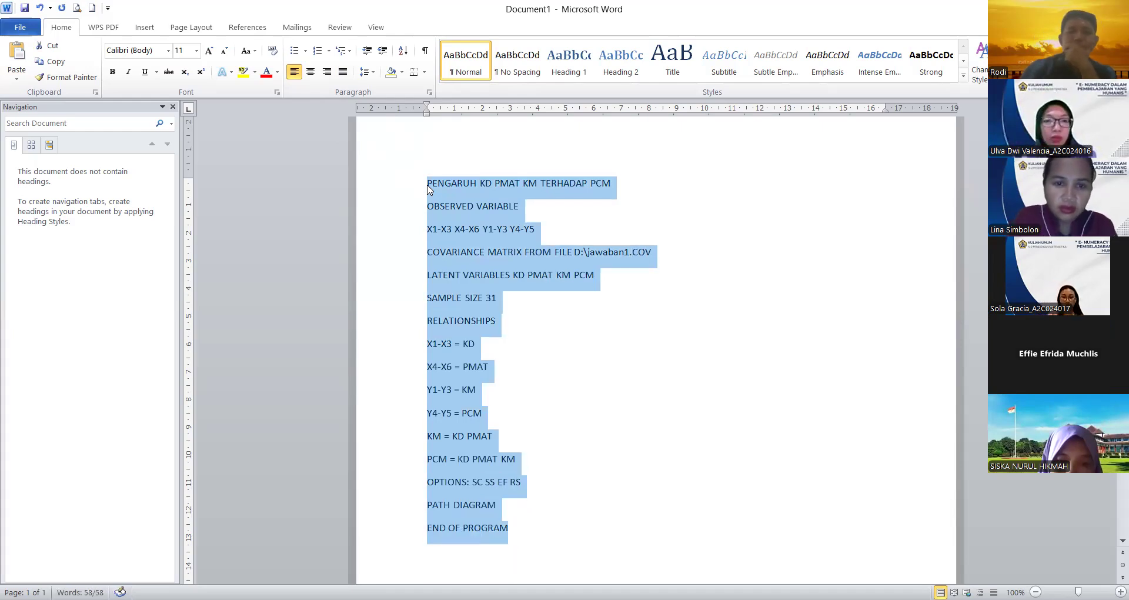
# Step: Set the spacing after the selected syntax paragraphs to 0 px
pyautogui.click(431, 92)
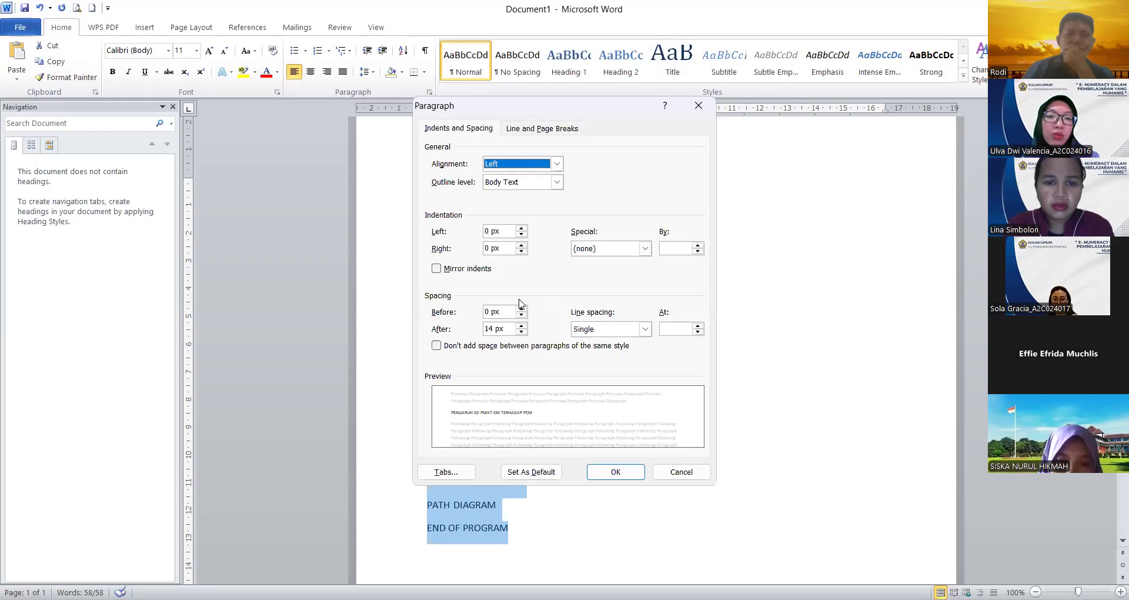
pyautogui.click(520, 329)
pyautogui.click(521, 332)
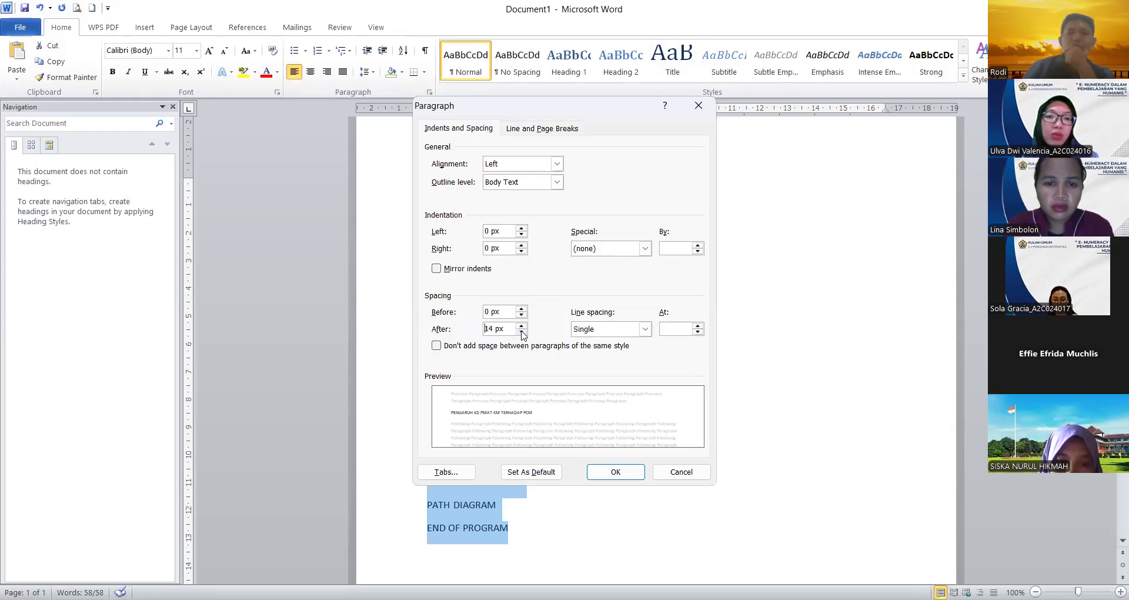
pyautogui.click(521, 332)
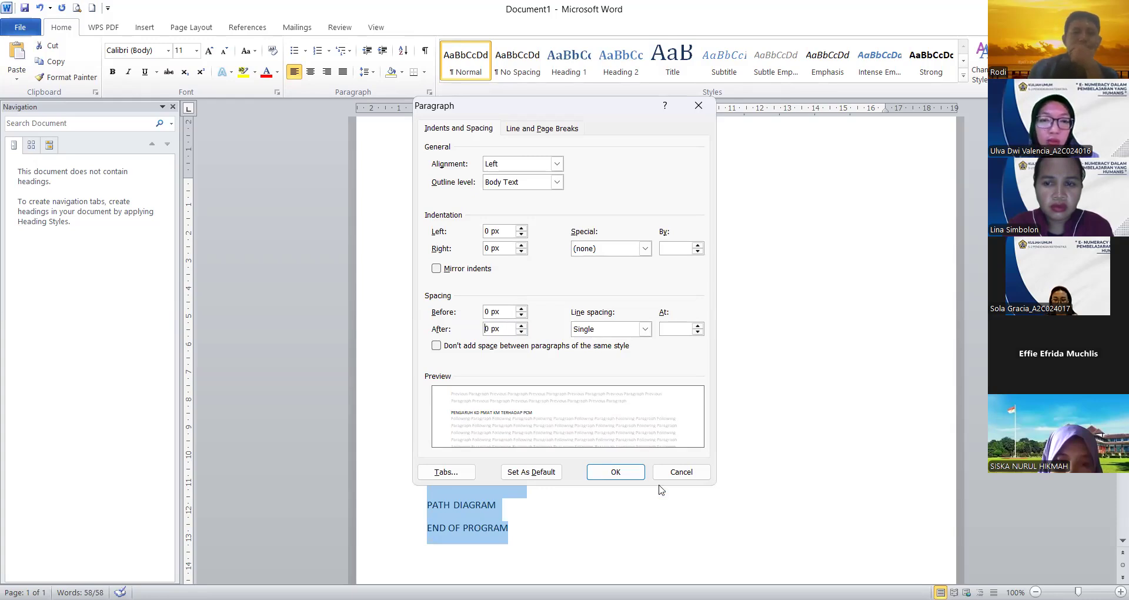
pyautogui.click(616, 474)
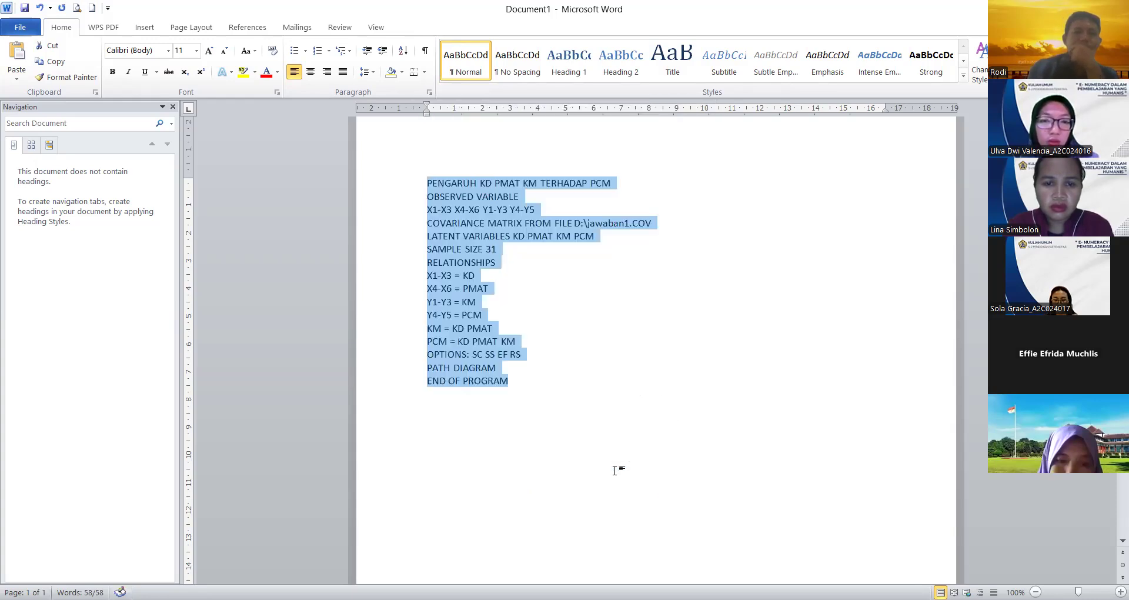
pyautogui.click(610, 428)
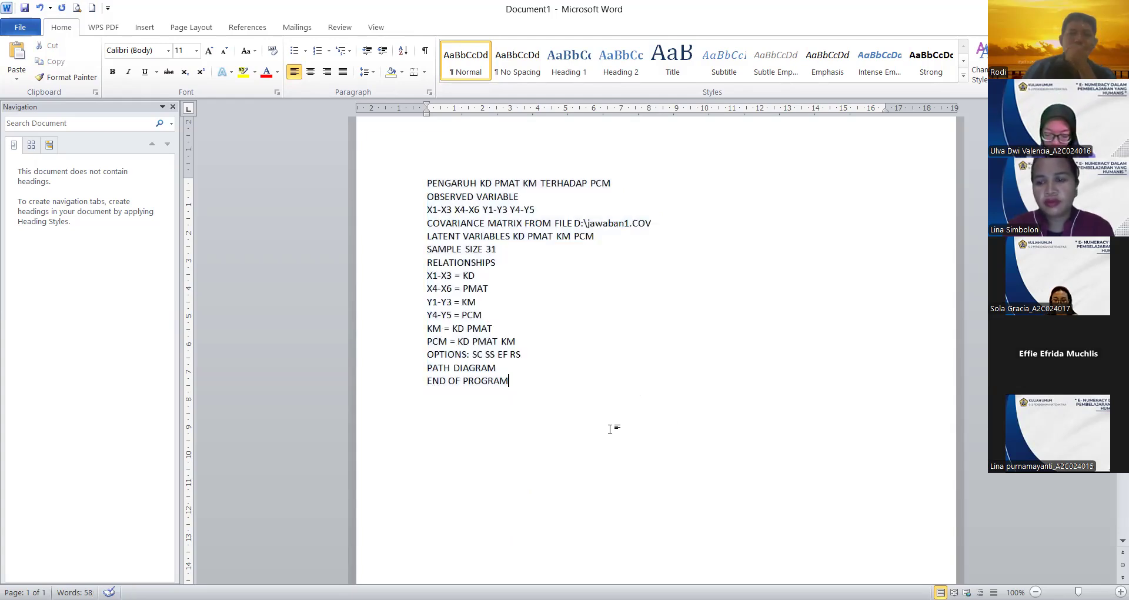
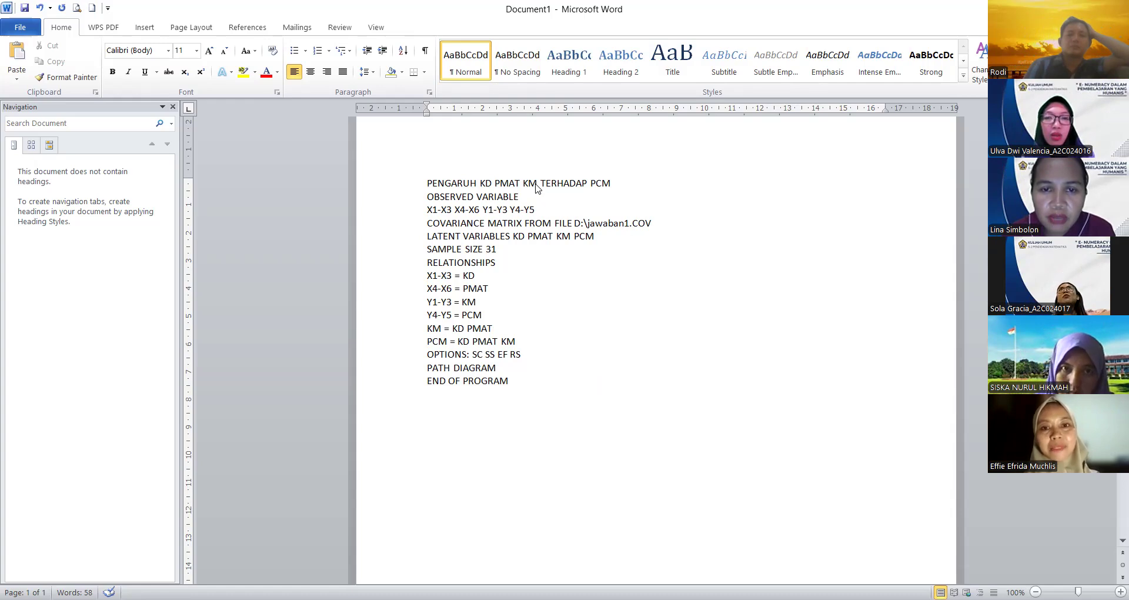
# Step: Edit the title line to read PENGARUH PMAT KD TERHADAP PCM
pyautogui.doubleClick(536, 184)
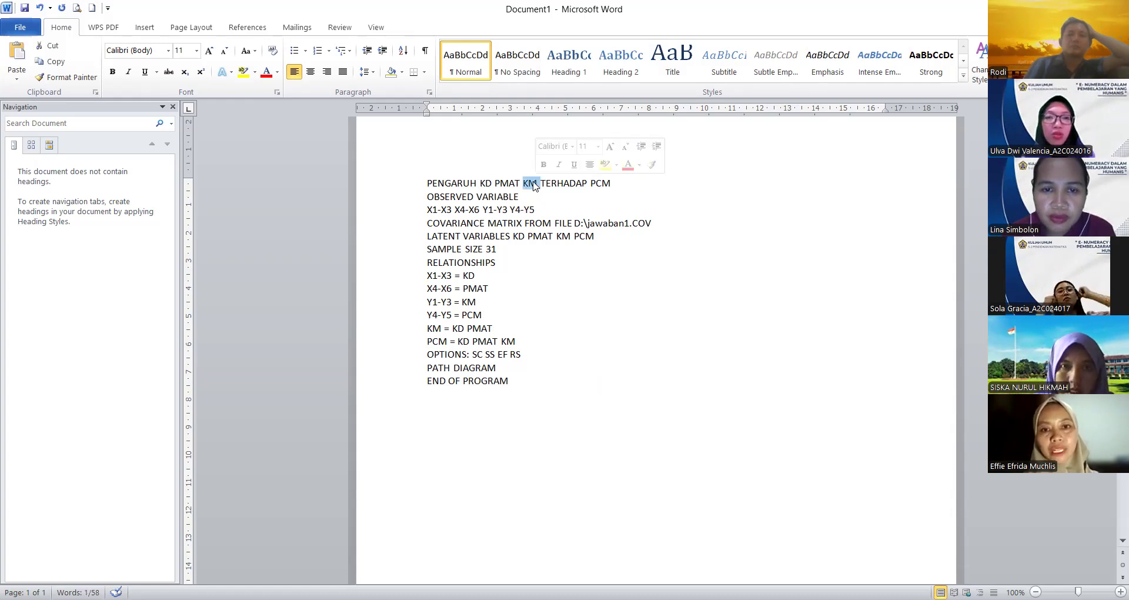
pyautogui.press('Delete')
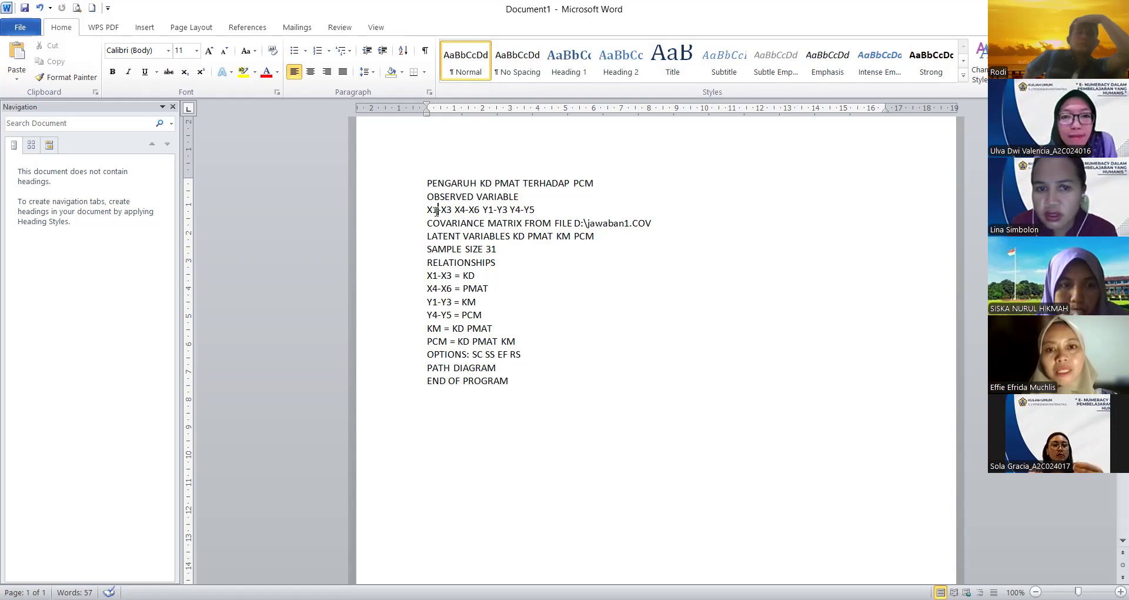
pyautogui.click(496, 182)
pyautogui.press('BackSpace')
pyautogui.press('BackSpace')
pyautogui.press('BackSpace')
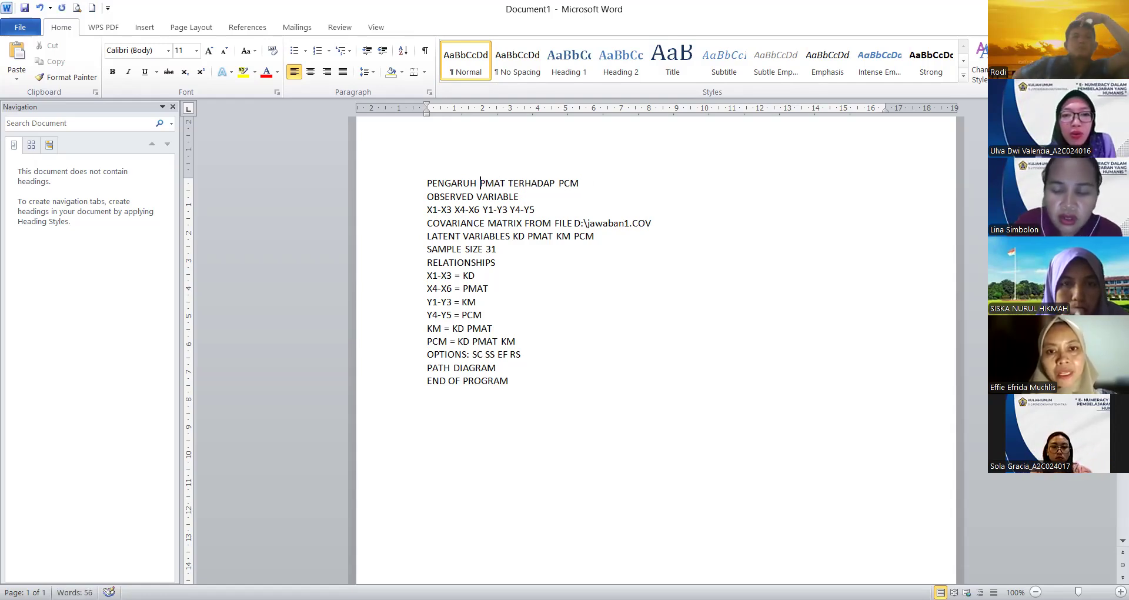
pyautogui.write('KD')
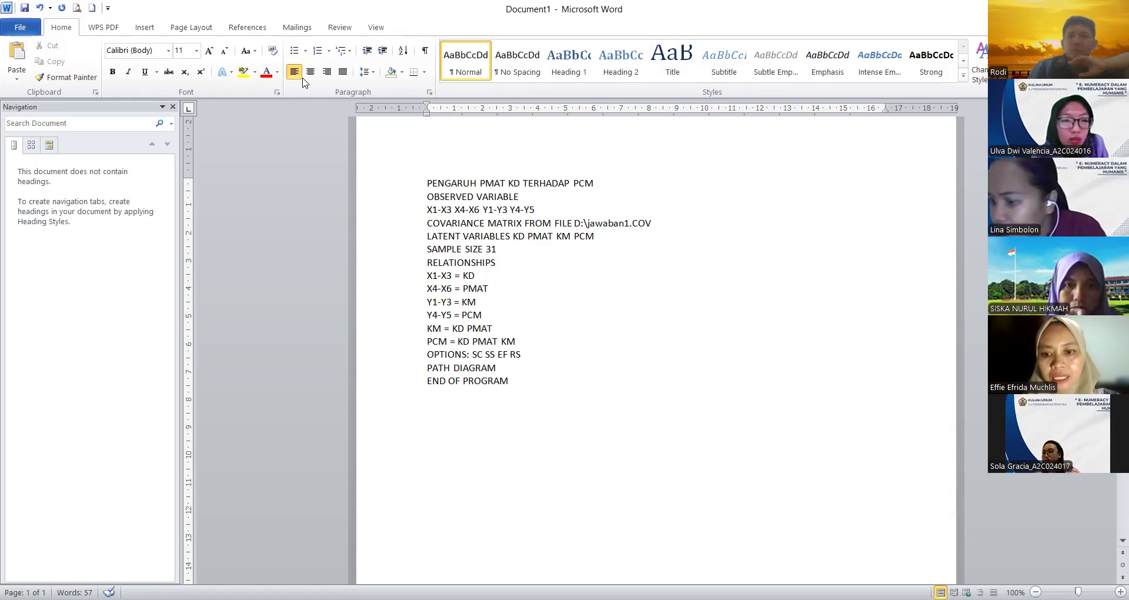
# Step: Change the X ranges under OBSERVED VARIABLE to X1-X4 and X5-X7
pyautogui.click(450, 210)
pyautogui.press('BackSpace')
pyautogui.write('4')
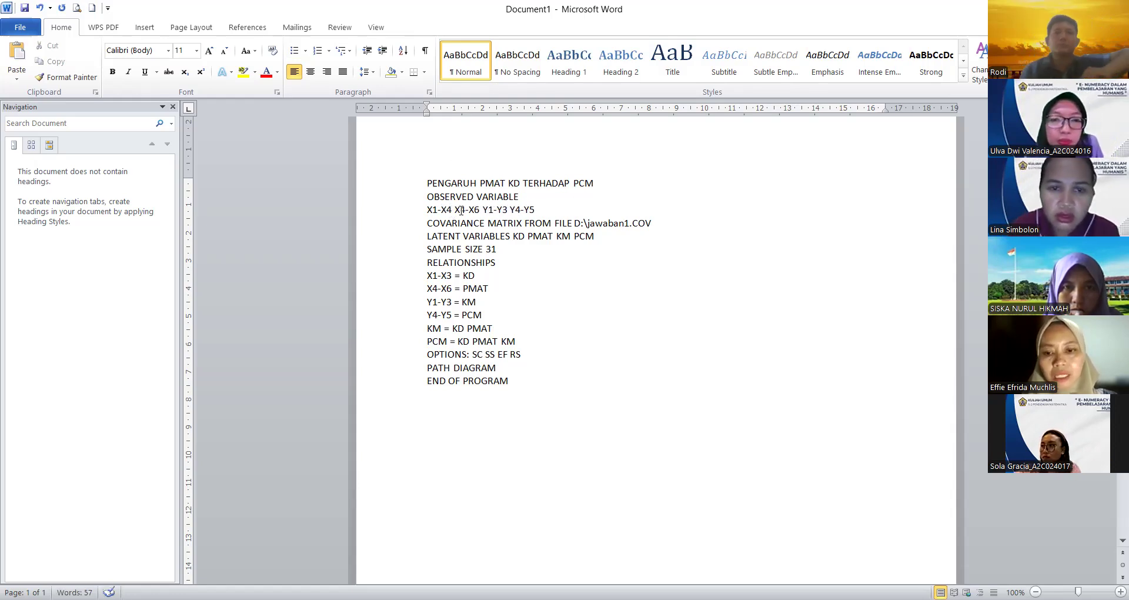
pyautogui.click(464, 210)
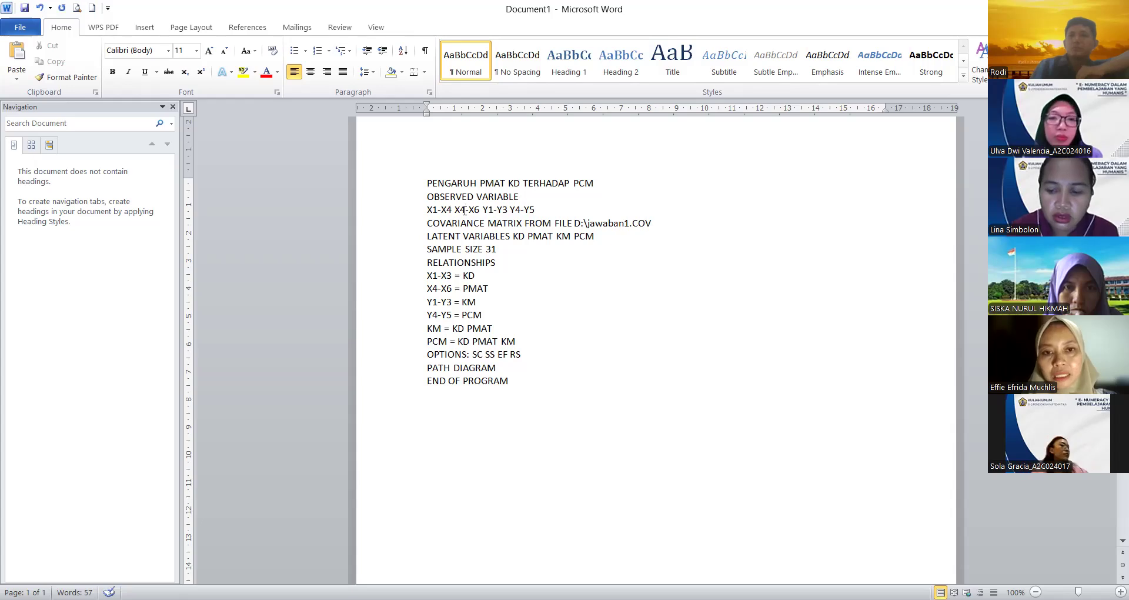
pyautogui.press('BackSpace')
pyautogui.write('5')
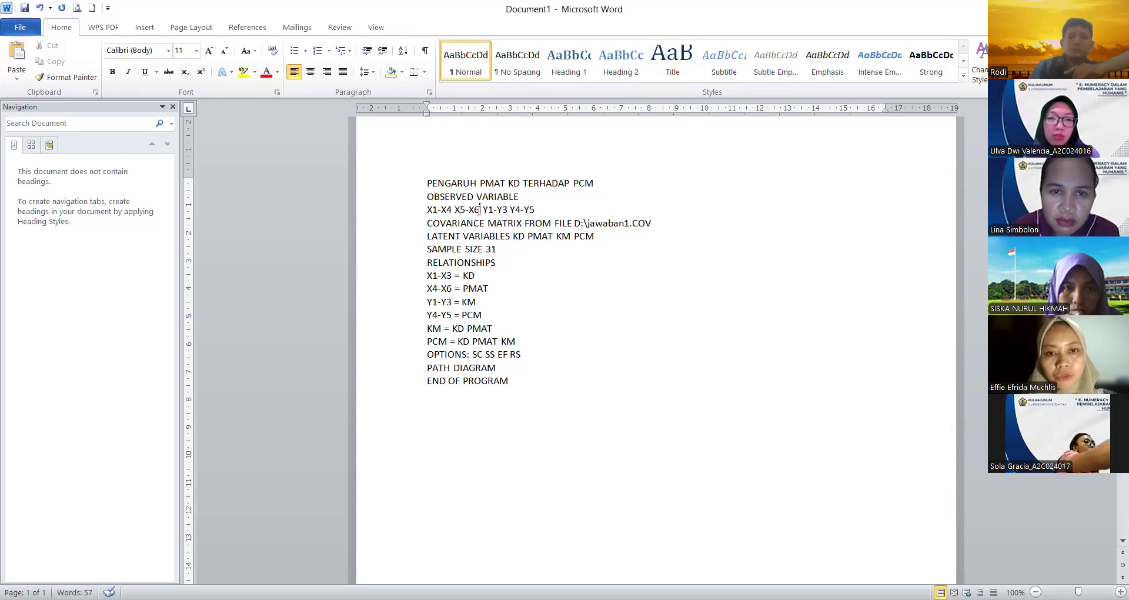
pyautogui.press('BackSpace')
pyautogui.write('7')
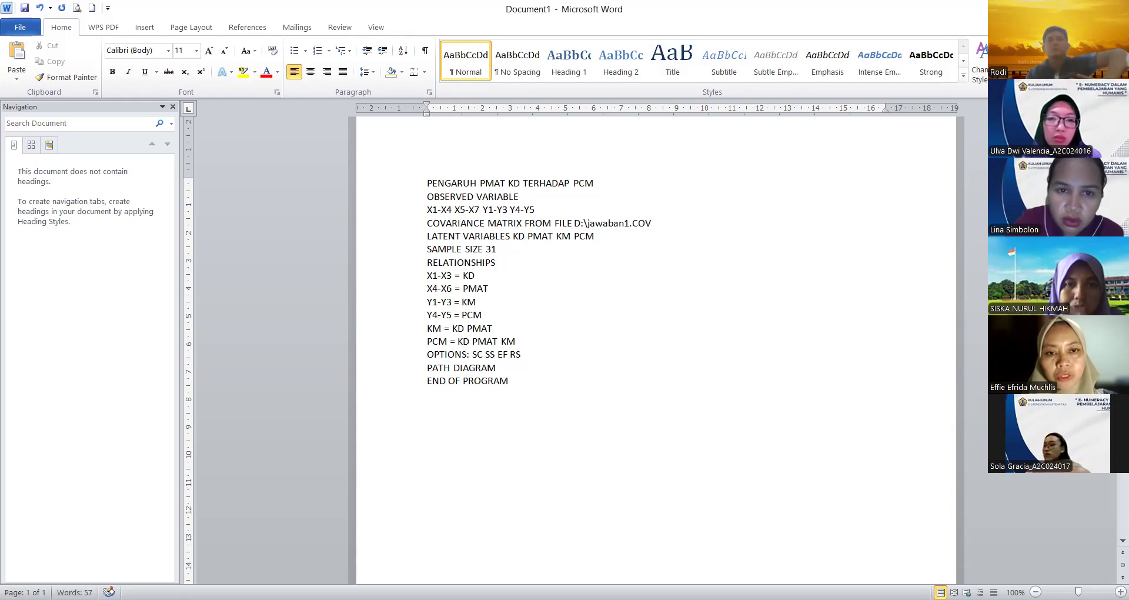
# Step: Remove Y4-Y5 from the list under OBSERVED VARIABLE
pyautogui.click(536, 211)
pyautogui.press('BackSpace')
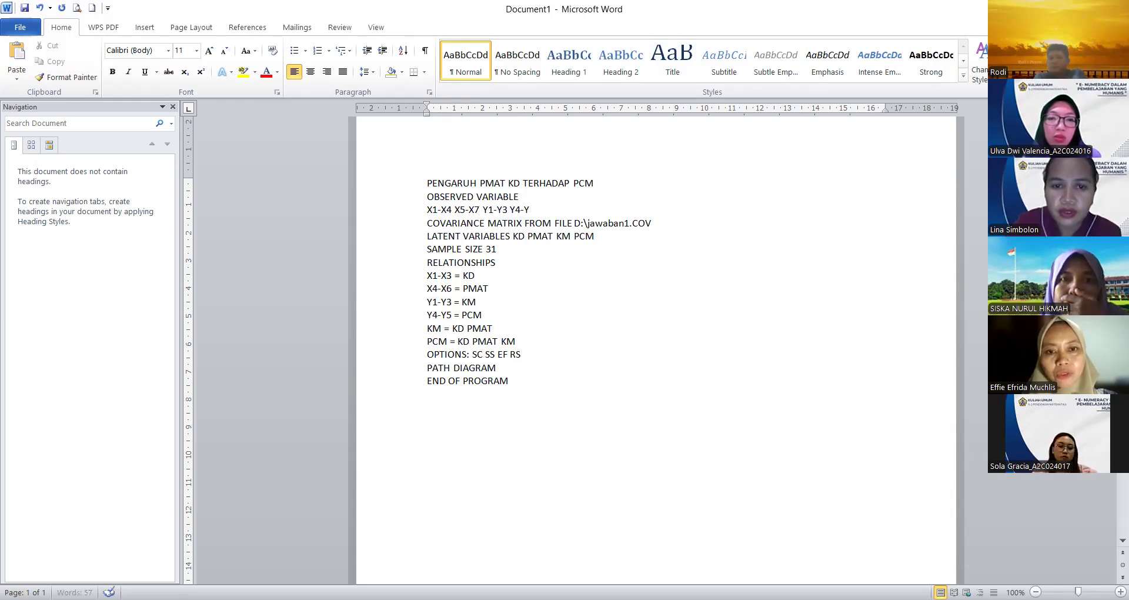
pyautogui.press('BackSpace')
pyautogui.press('BackSpace')
pyautogui.press('BackSpace')
pyautogui.press('BackSpace')
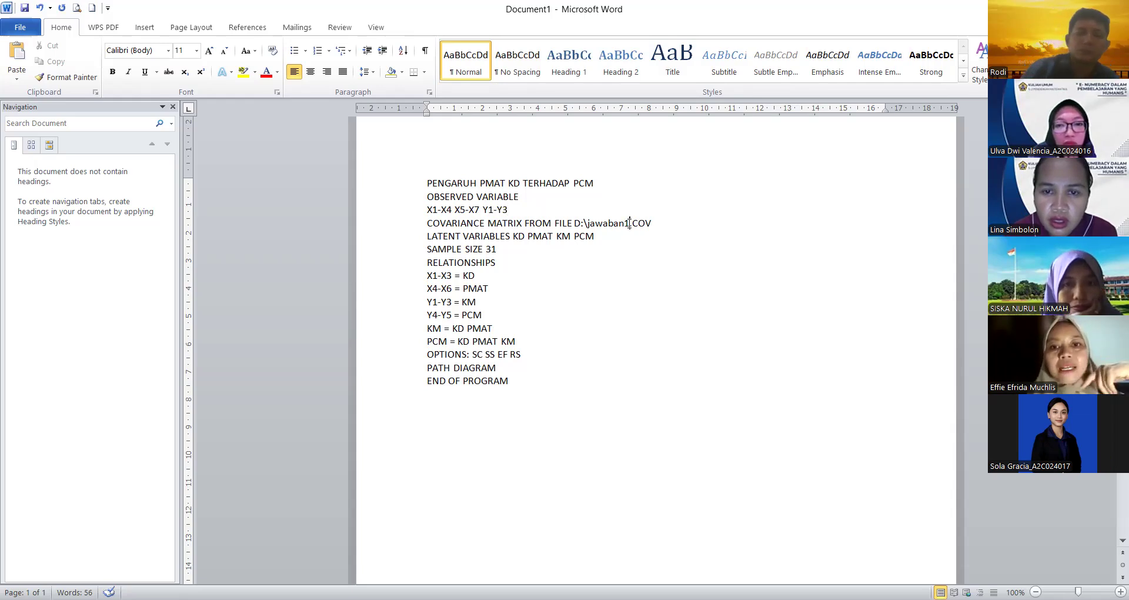
# Step: Change the covariance matrix file path to D:\SOAL ANALISIS JALUR.COV
pyautogui.press('BackSpace')
pyautogui.press('BackSpace')
pyautogui.press('BackSpace')
pyautogui.press('BackSpace')
pyautogui.press('BackSpace')
pyautogui.press('BackSpace')
pyautogui.press('BackSpace')
pyautogui.press('BackSpace')
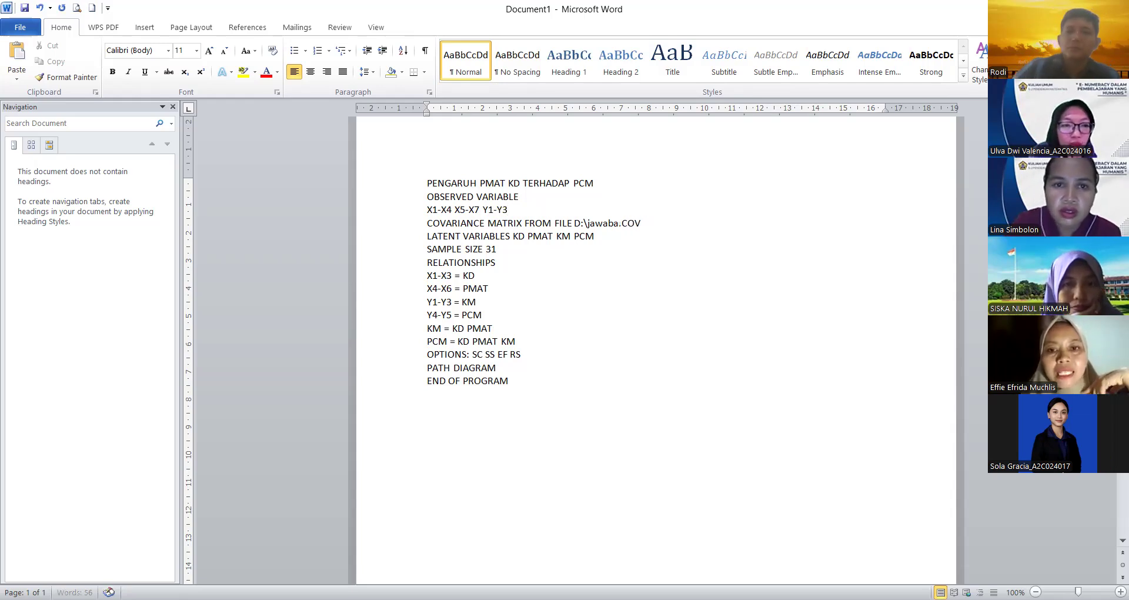
pyautogui.press('BackSpace')
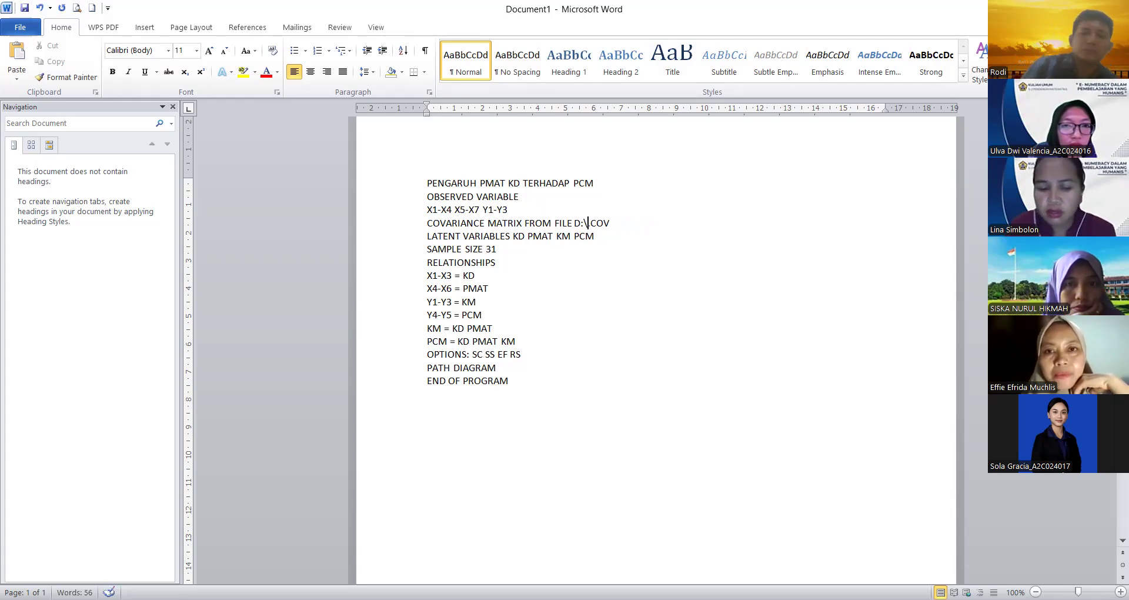
pyautogui.write('SOAL ')
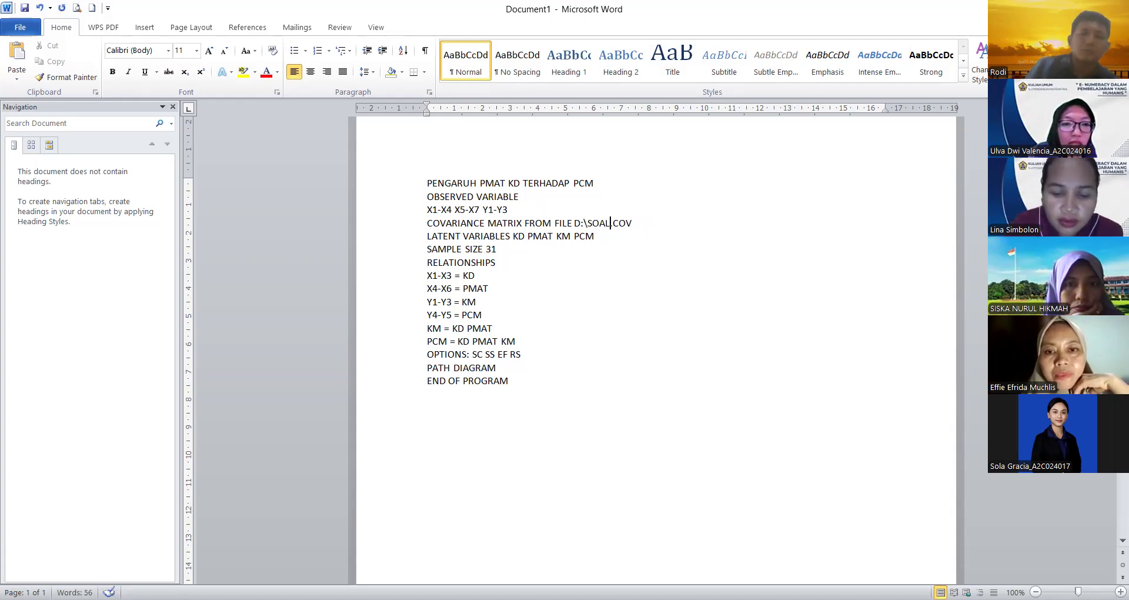
pyautogui.write('ANALISI')
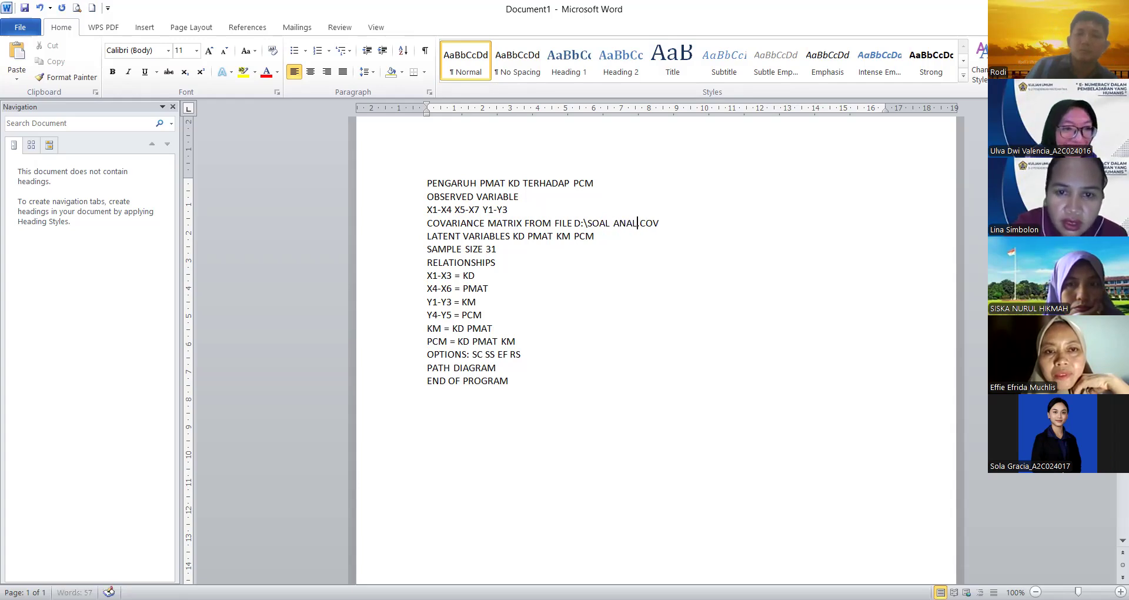
pyautogui.write('S JAL')
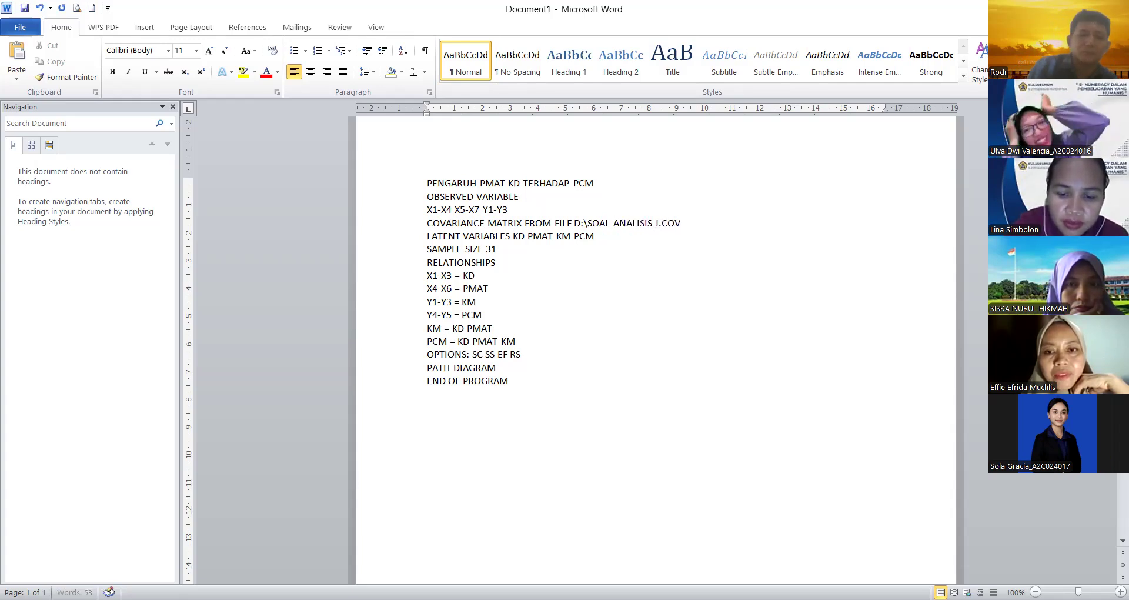
pyautogui.write('UR')
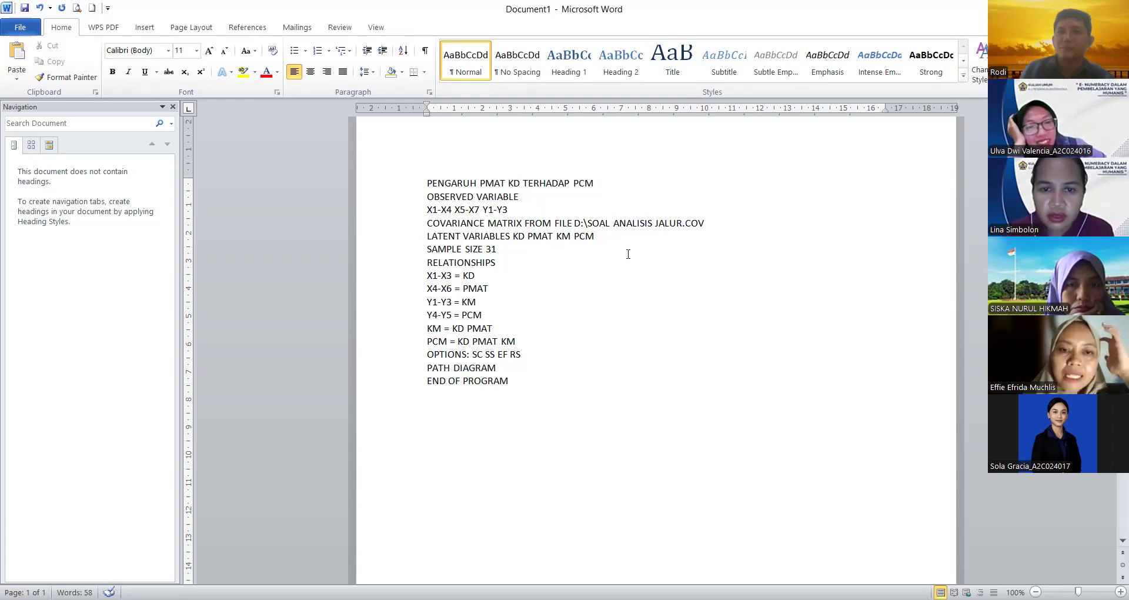
# Step: Edit the LATENT VARIABLES line so it lists PMAT KD PCM
pyautogui.click(525, 238)
pyautogui.press('BackSpace')
pyautogui.press('BackSpace')
pyautogui.press('BackSpace')
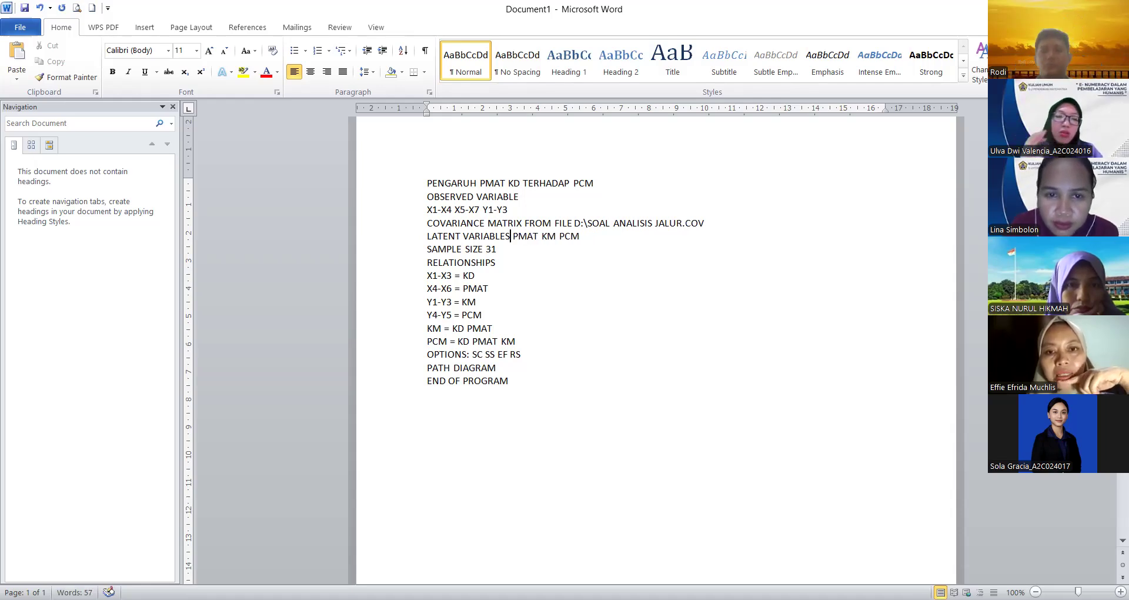
pyautogui.click(543, 238)
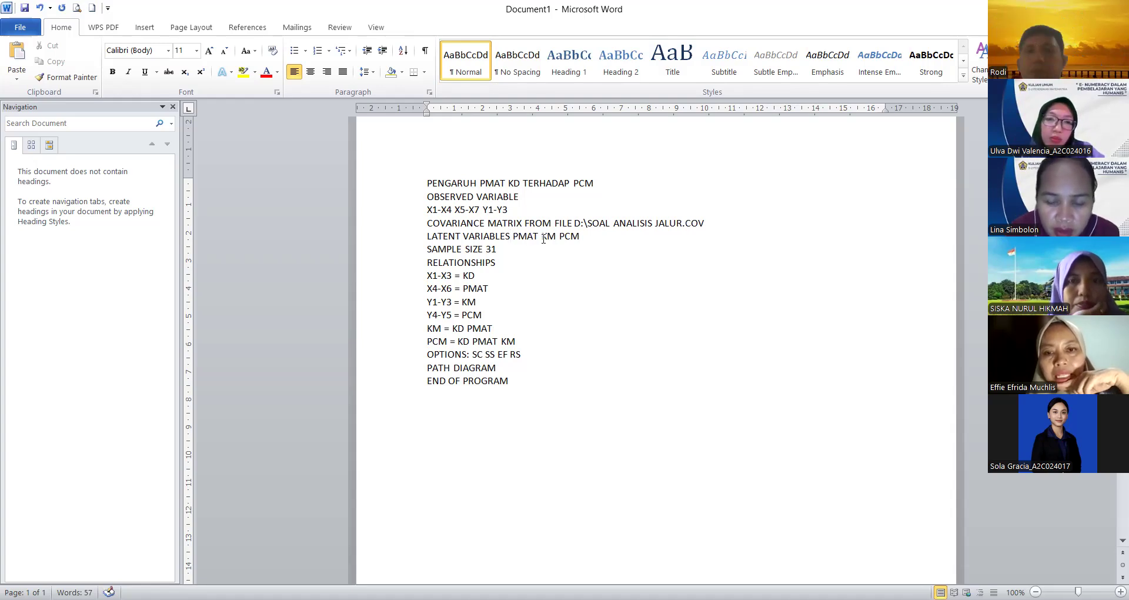
pyautogui.write('KD')
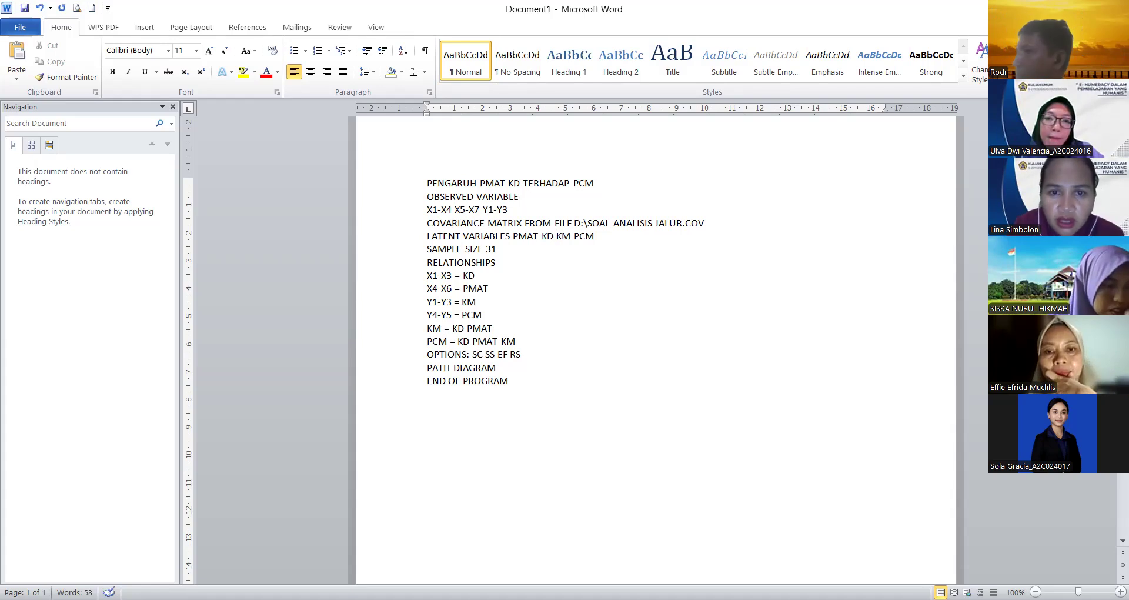
pyautogui.press('Delete')
pyautogui.press('Delete')
pyautogui.press('Delete')
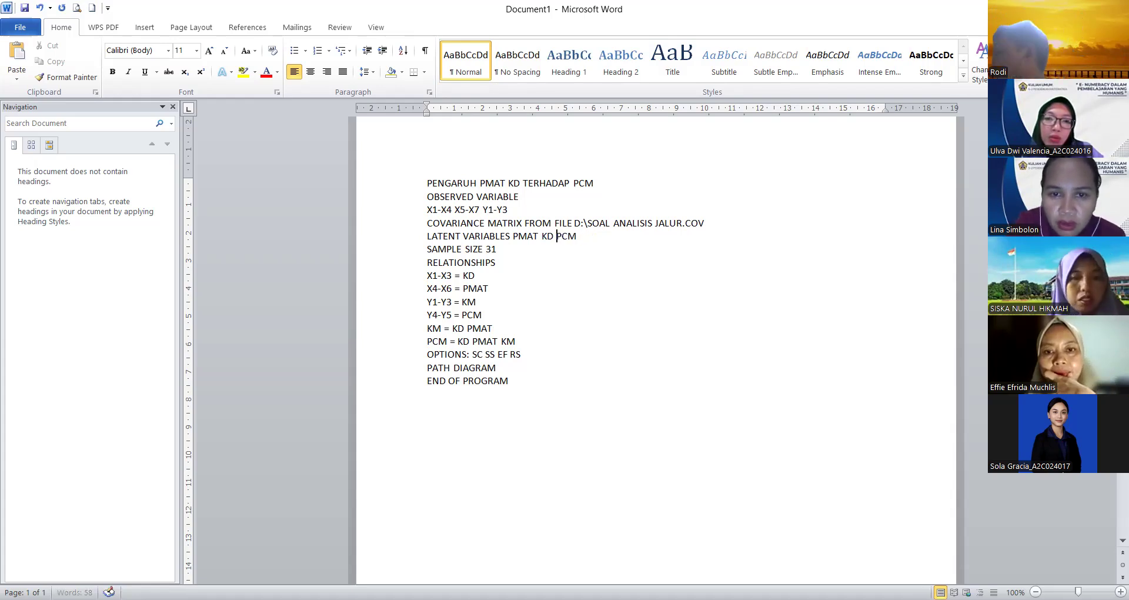
# Step: Set the SAMPLE SIZE value to 100
pyautogui.click(539, 262)
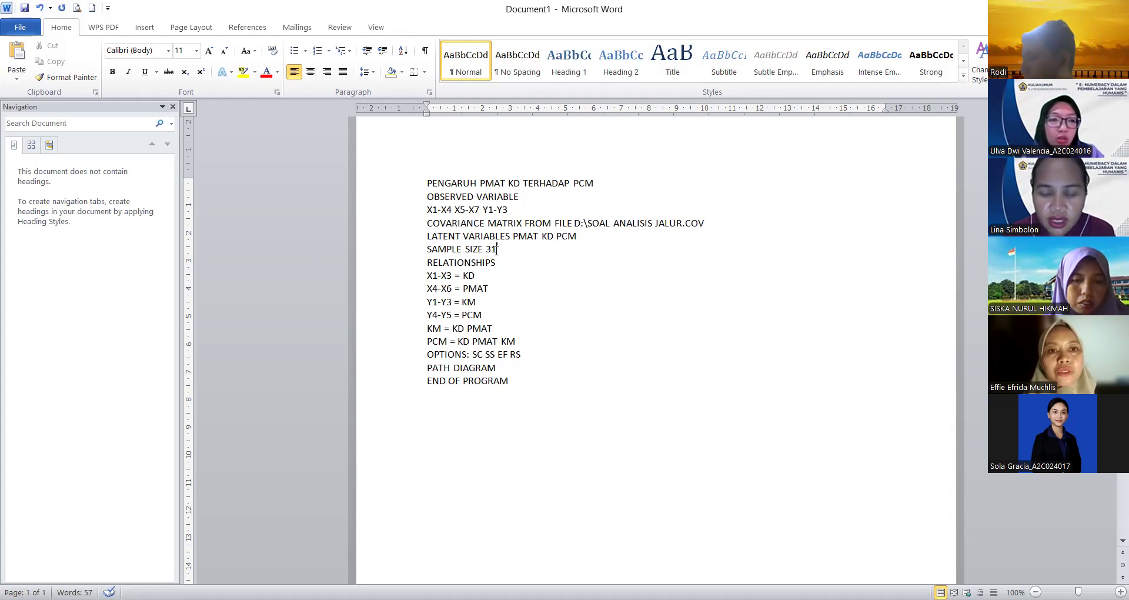
pyautogui.click(496, 250)
pyautogui.press('BackSpace')
pyautogui.press('BackSpace')
pyautogui.write('100')
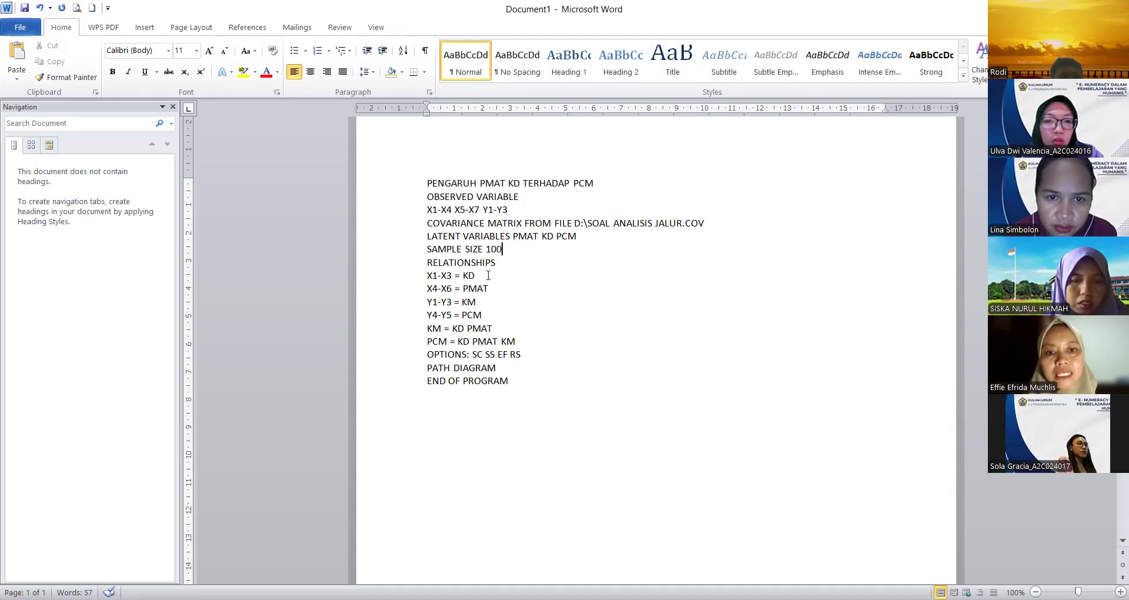
# Step: Change the first equation under RELATIONSHIPS to X1-X4 = PMAT
pyautogui.click(451, 276)
pyautogui.press('BackSpace')
pyautogui.write('4')
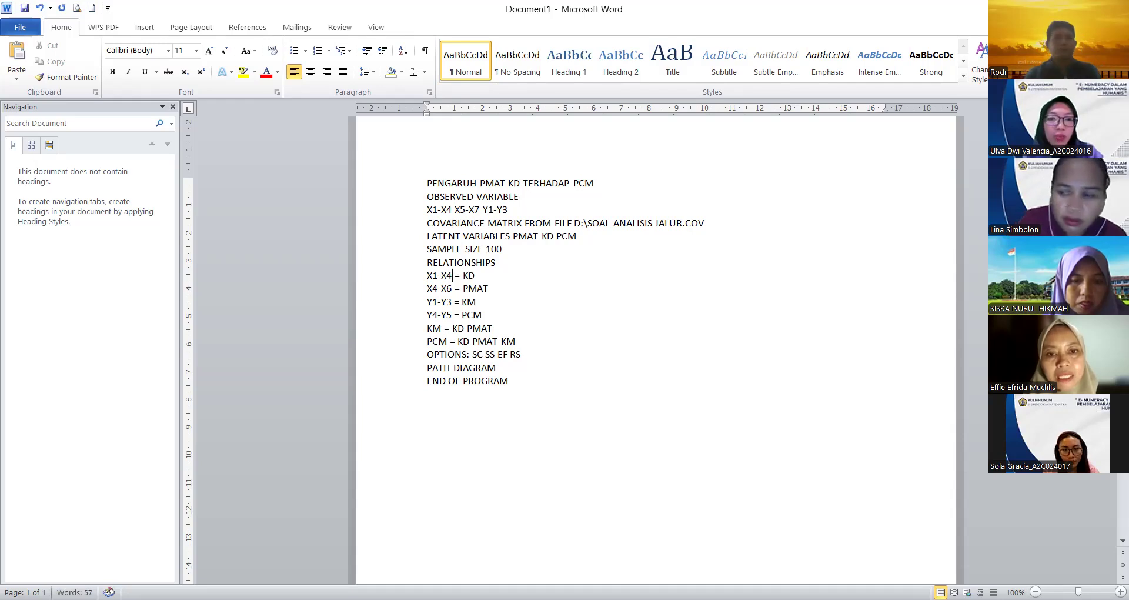
pyautogui.click(475, 275)
pyautogui.press('BackSpace')
pyautogui.press('BackSpace')
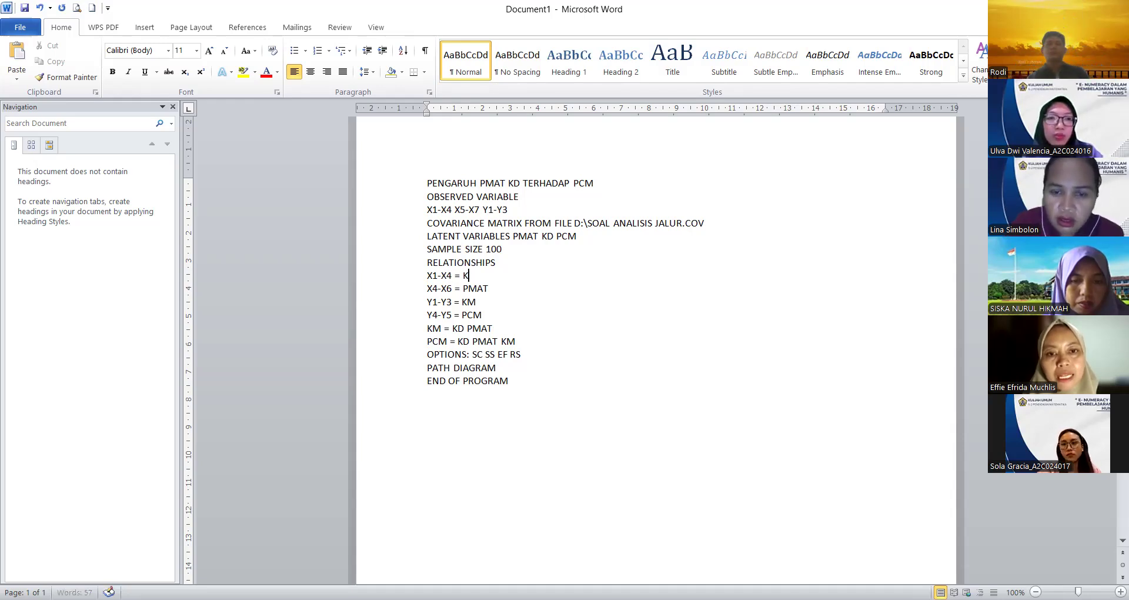
pyautogui.write('PMAT')
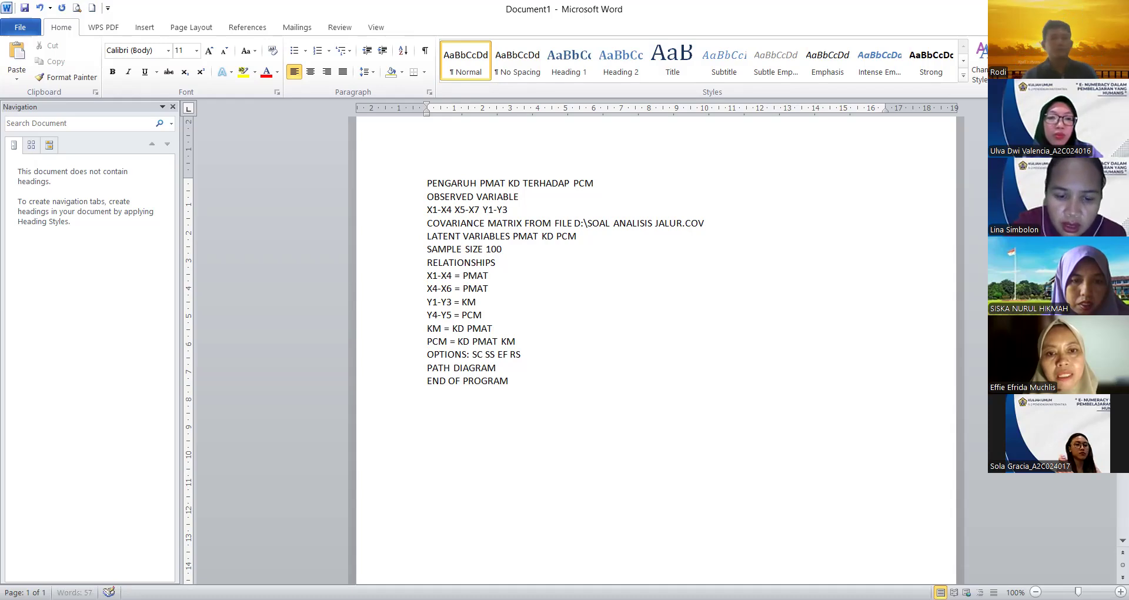
# Step: Change the second equation under RELATIONSHIPS to X5-X7 = KD
pyautogui.click(438, 288)
pyautogui.press('BackSpace')
pyautogui.write('5')
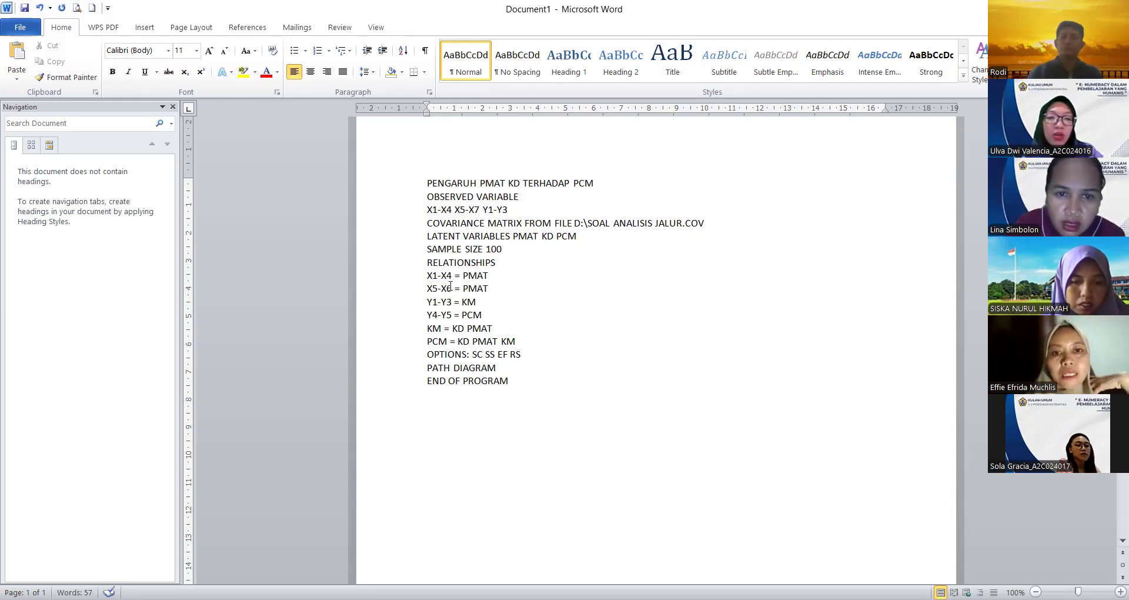
pyautogui.click(452, 288)
pyautogui.press('BackSpace')
pyautogui.write('7')
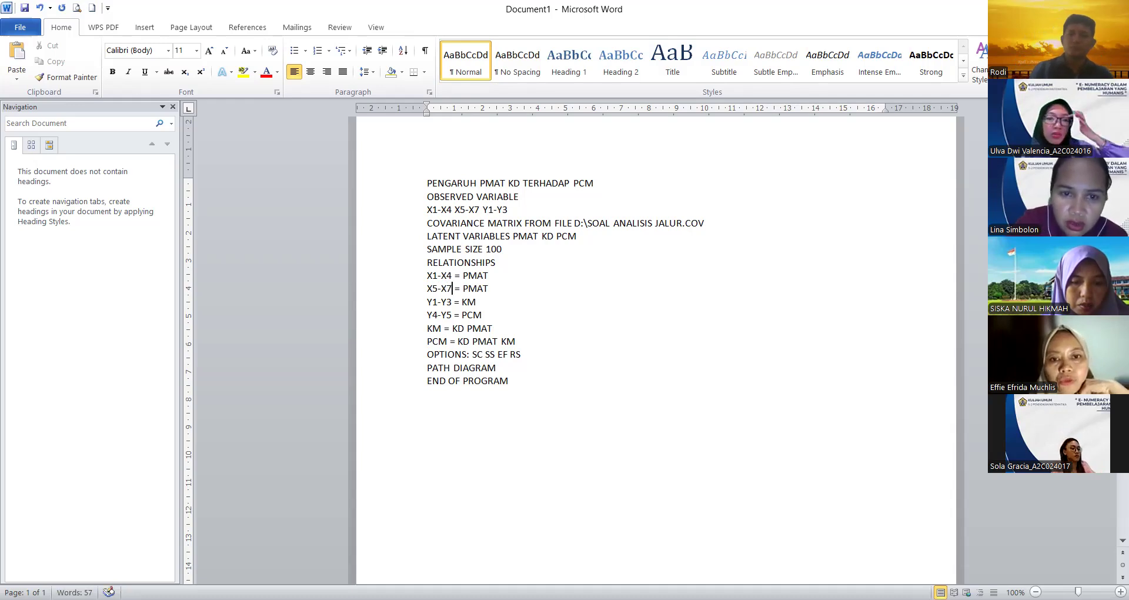
pyautogui.click(487, 288)
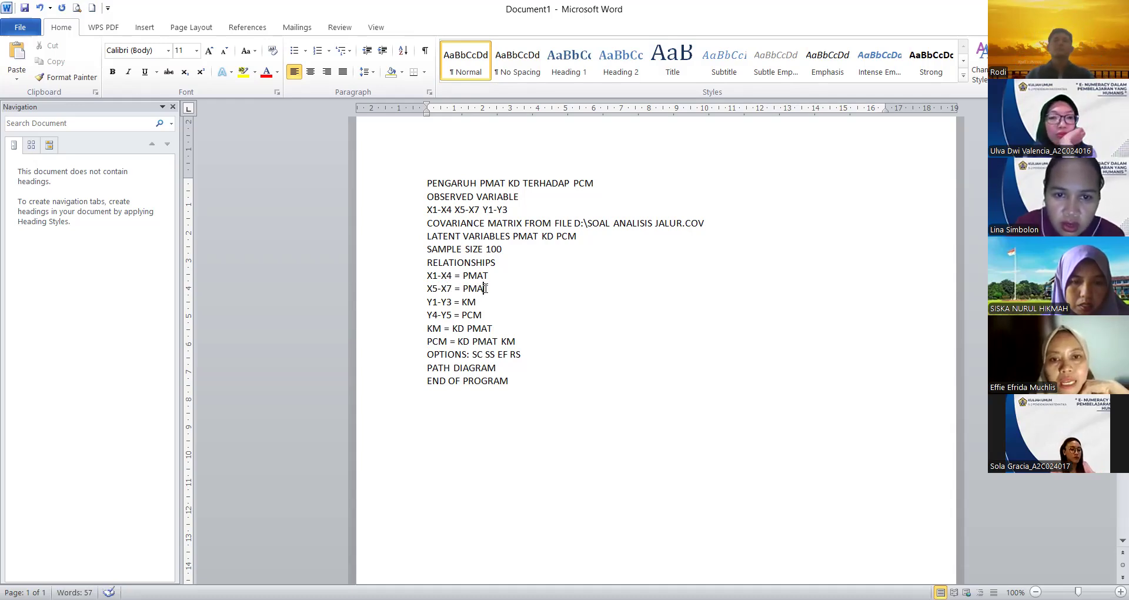
pyautogui.press('BackSpace')
pyautogui.press('BackSpace')
pyautogui.press('BackSpace')
pyautogui.press('BackSpace')
pyautogui.write('KD')
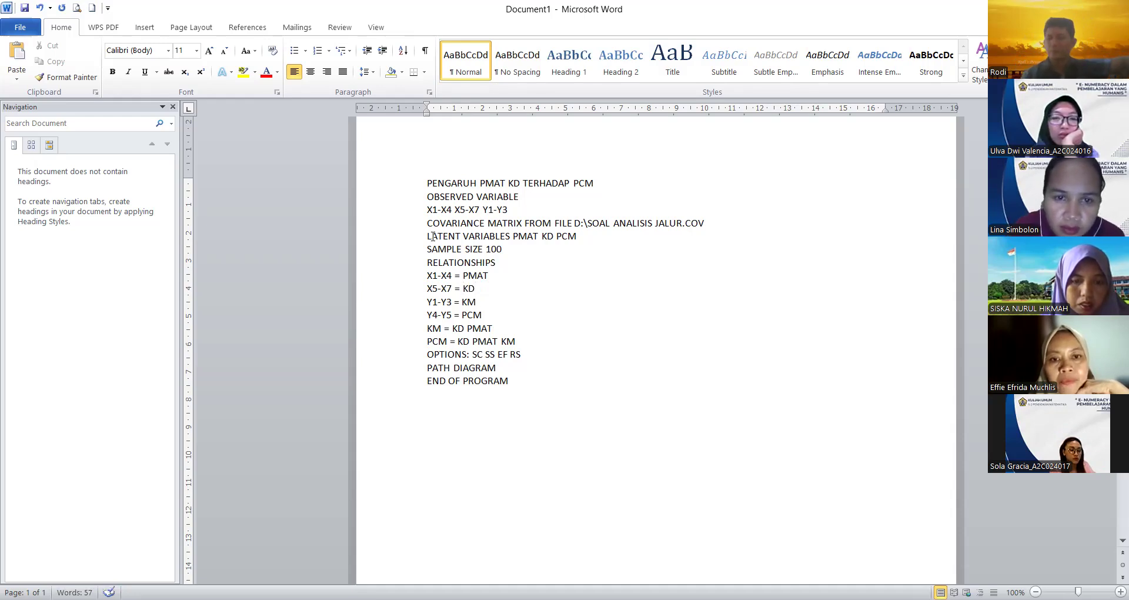
# Step: Change the latent variable in the Y1-Y3 equation to PCM
pyautogui.click(477, 302)
pyautogui.press('BackSpace')
pyautogui.press('BackSpace')
pyautogui.write('PCM')
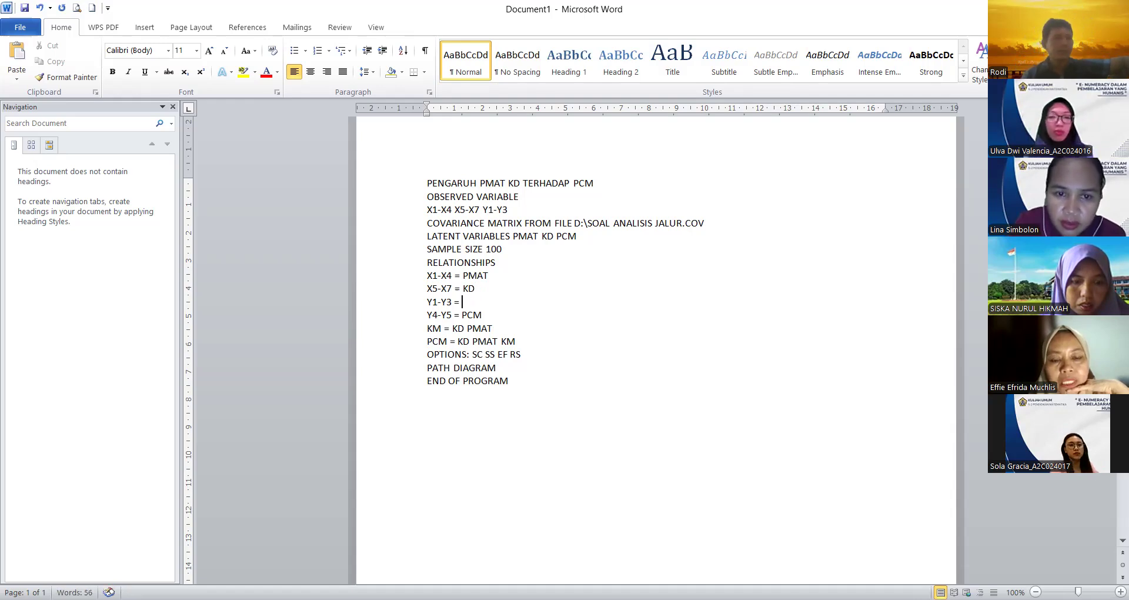
# Step: Delete the Y4-Y5 = PCM line from the RELATIONSHIPS section, leaving no blank line
pyautogui.click(428, 317)
pyautogui.moveTo(442, 316); pyautogui.dragTo(482, 318)
pyautogui.press('Delete')
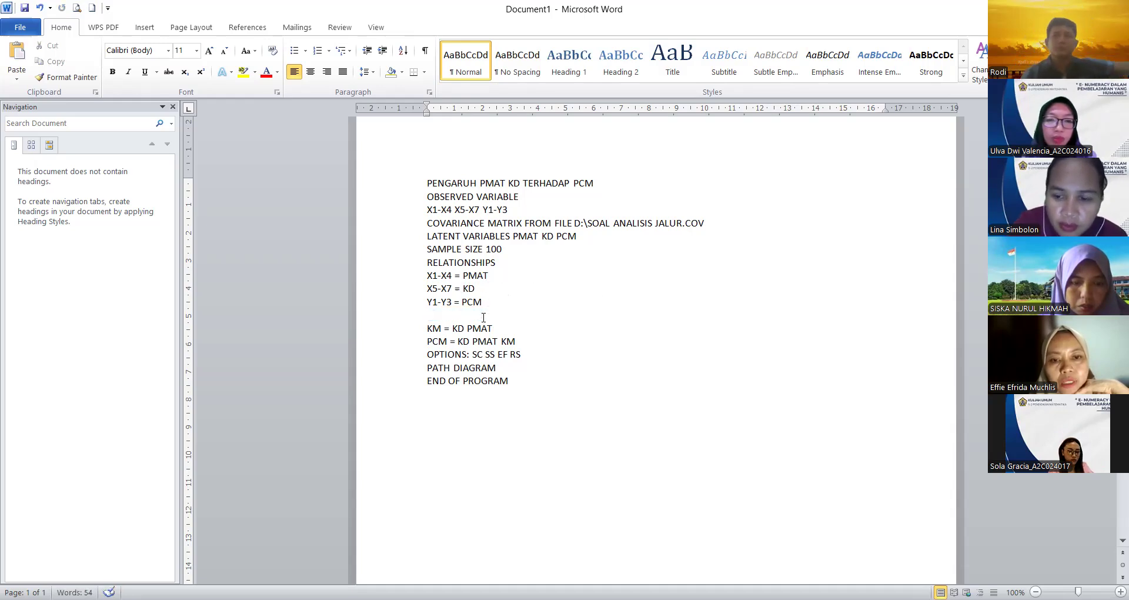
pyautogui.press('Delete')
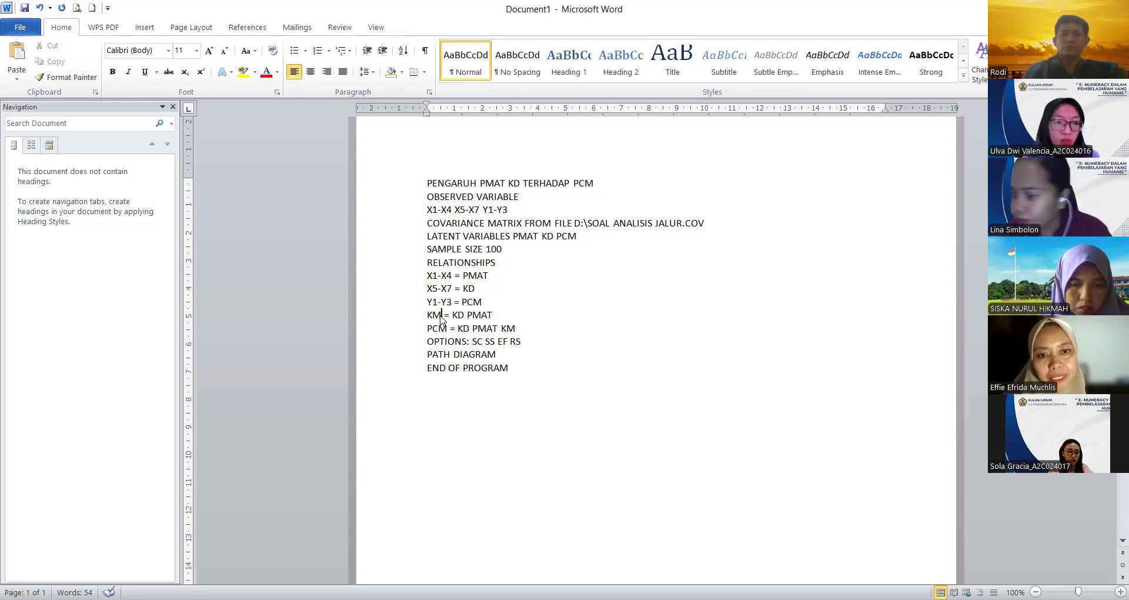
# Step: Change the KM = KD PMAT equation to PCM = KD
pyautogui.press('BackSpace')
pyautogui.press('BackSpace')
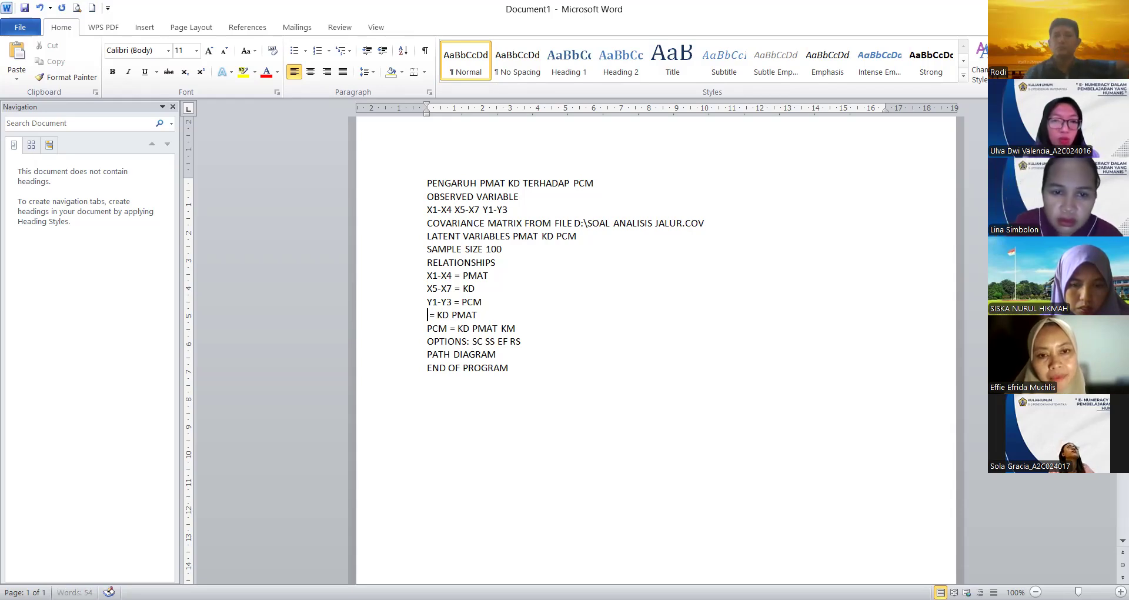
pyautogui.write('PCM')
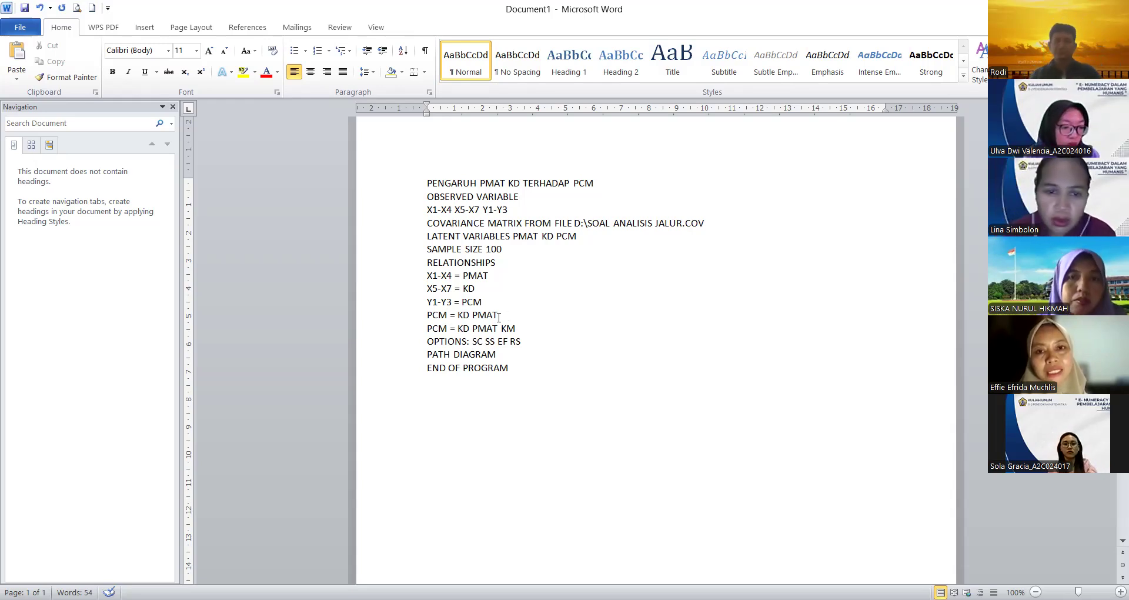
pyautogui.press('BackSpace')
pyautogui.press('BackSpace')
pyautogui.press('BackSpace')
pyautogui.press('BackSpace')
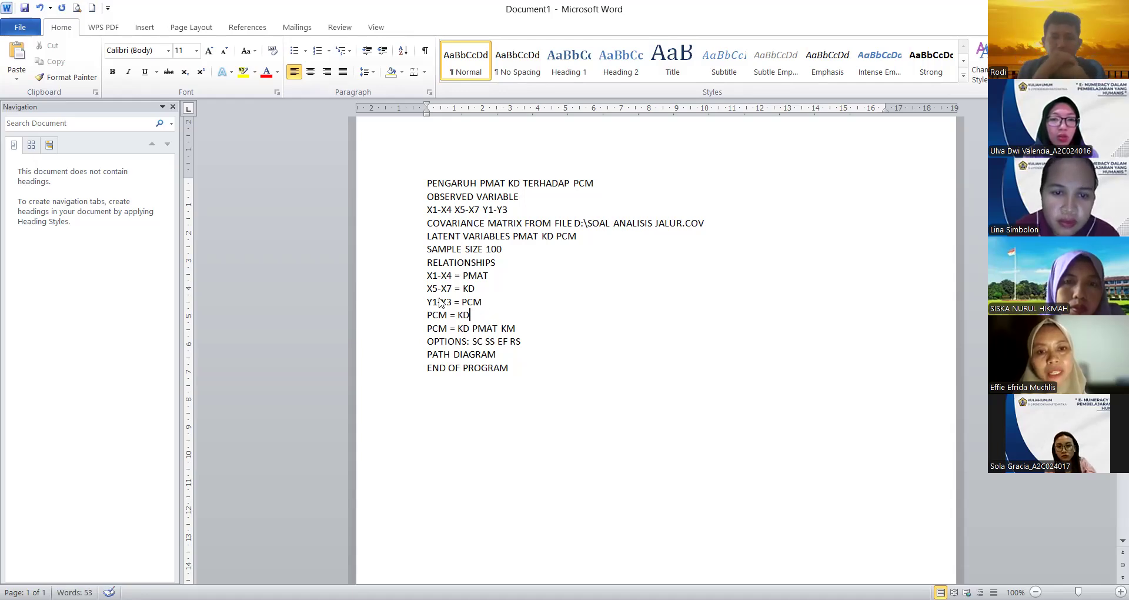
# Step: Add a new line reading PCM = PMAT below the PCM = KD equation
pyautogui.click(472, 315)
pyautogui.press('Return')
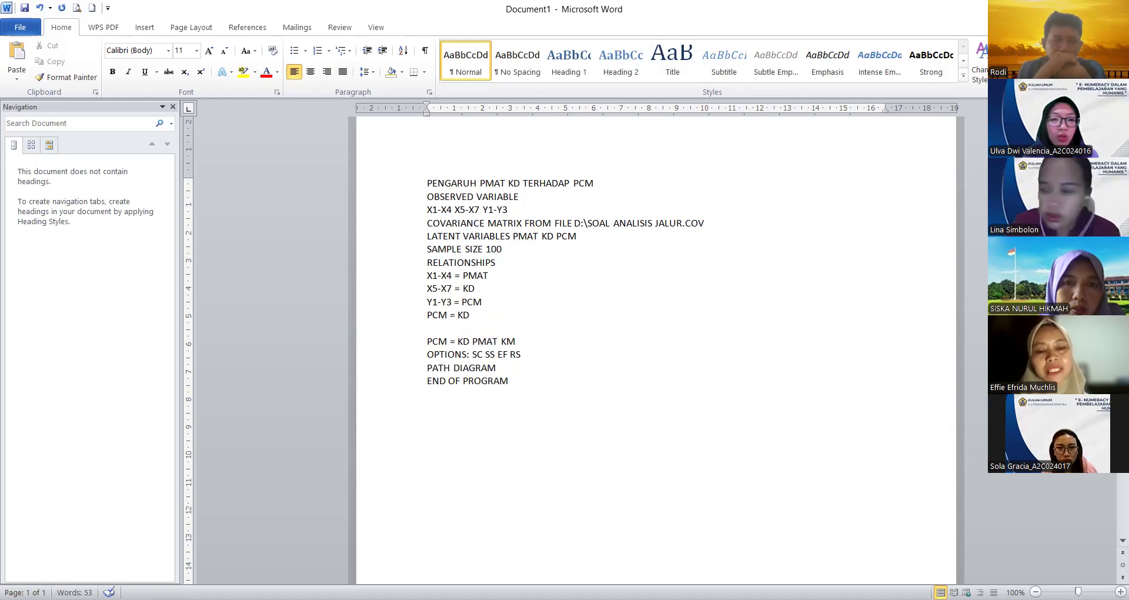
pyautogui.write('PC')
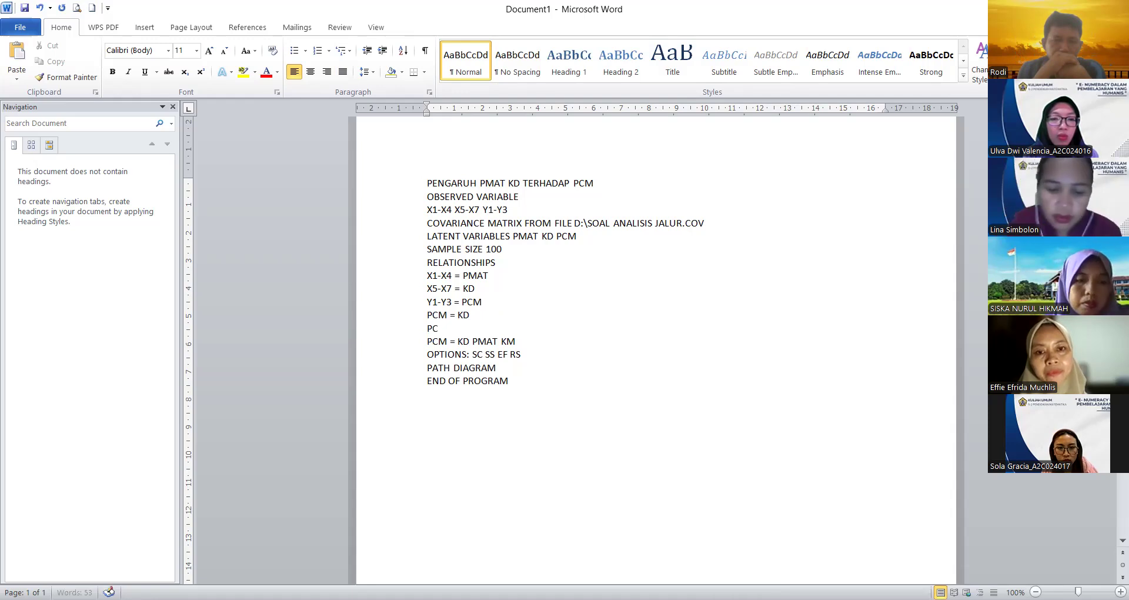
pyautogui.write('M = ')
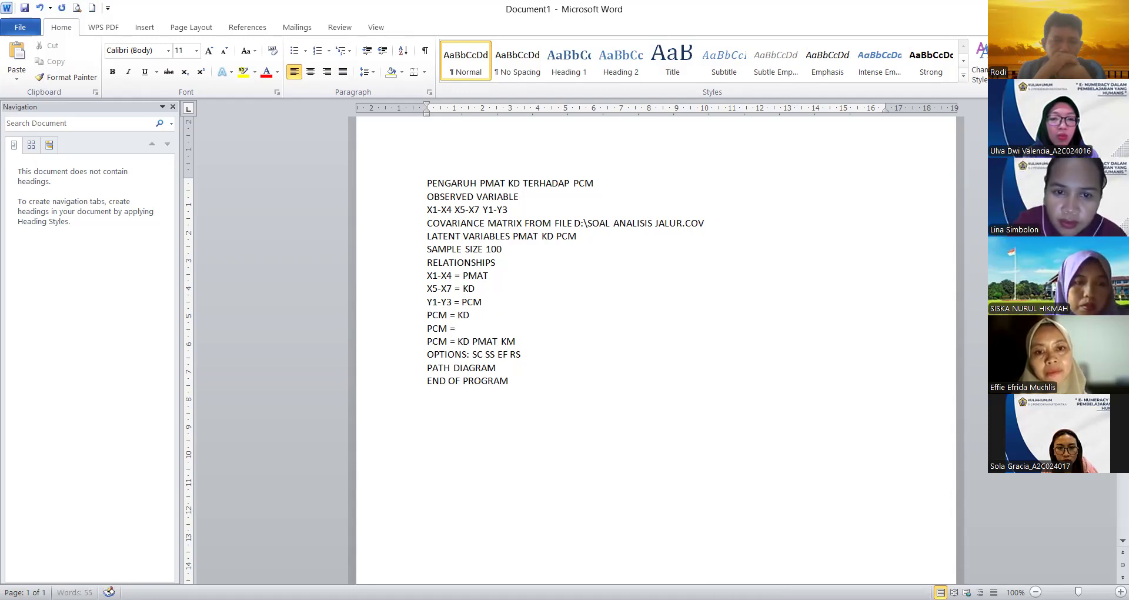
pyautogui.write('PMAT')
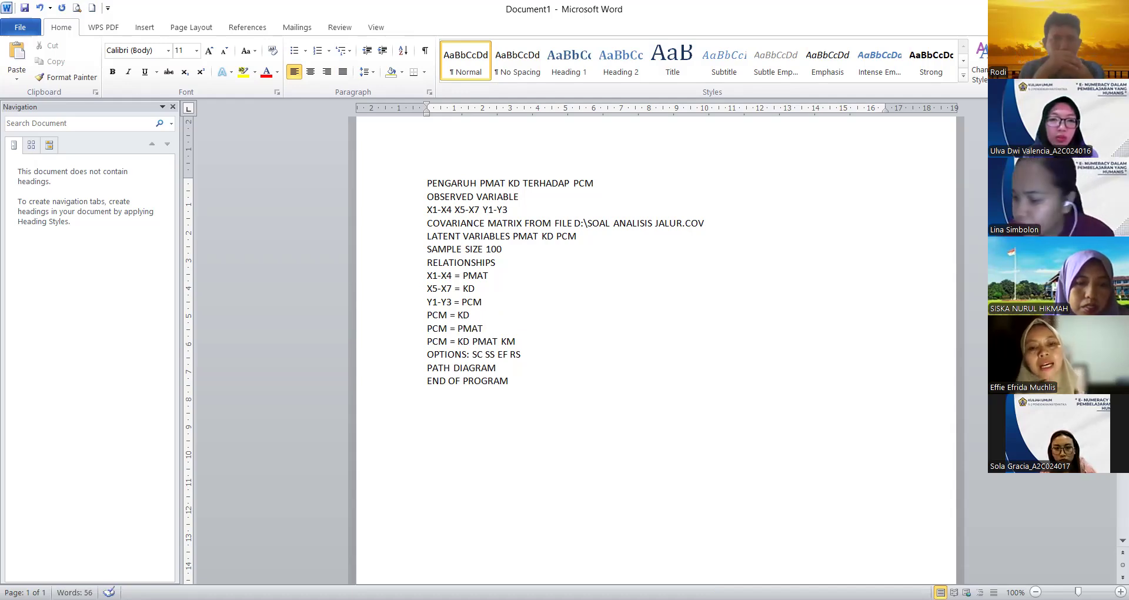
# Step: Remove KM from the last equation so it reads PCM = KD PMAT
pyautogui.click(516, 341)
pyautogui.press('BackSpace')
pyautogui.press('BackSpace')
pyautogui.press('BackSpace')
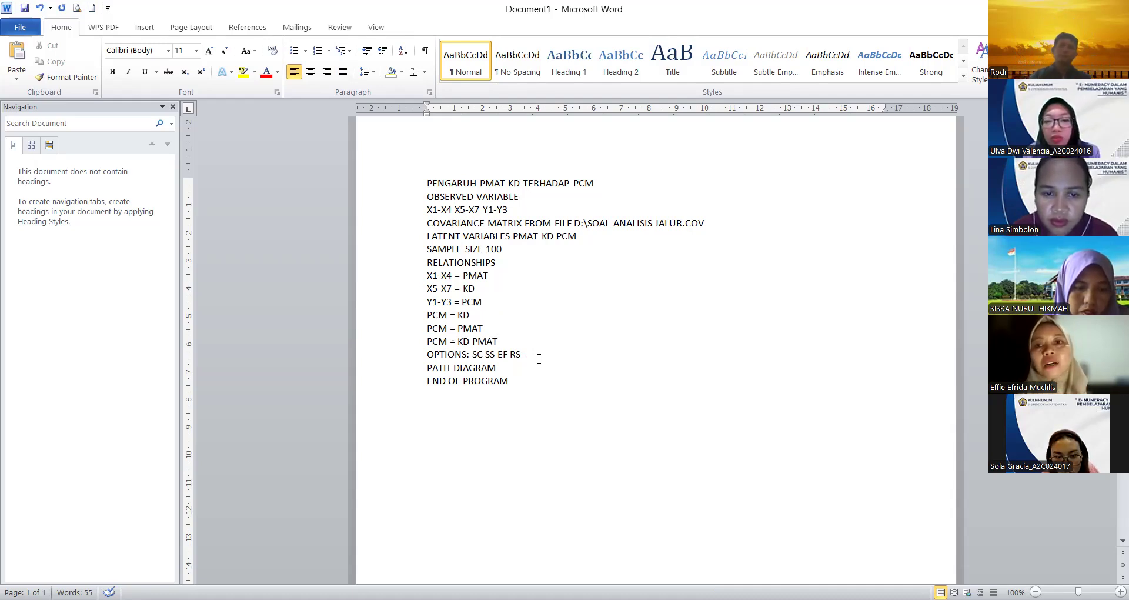
# Step: Copy the whole syntax from the Word document into a syntax window in LISREL
pyautogui.moveTo(421, 190); pyautogui.dragTo(511, 382)
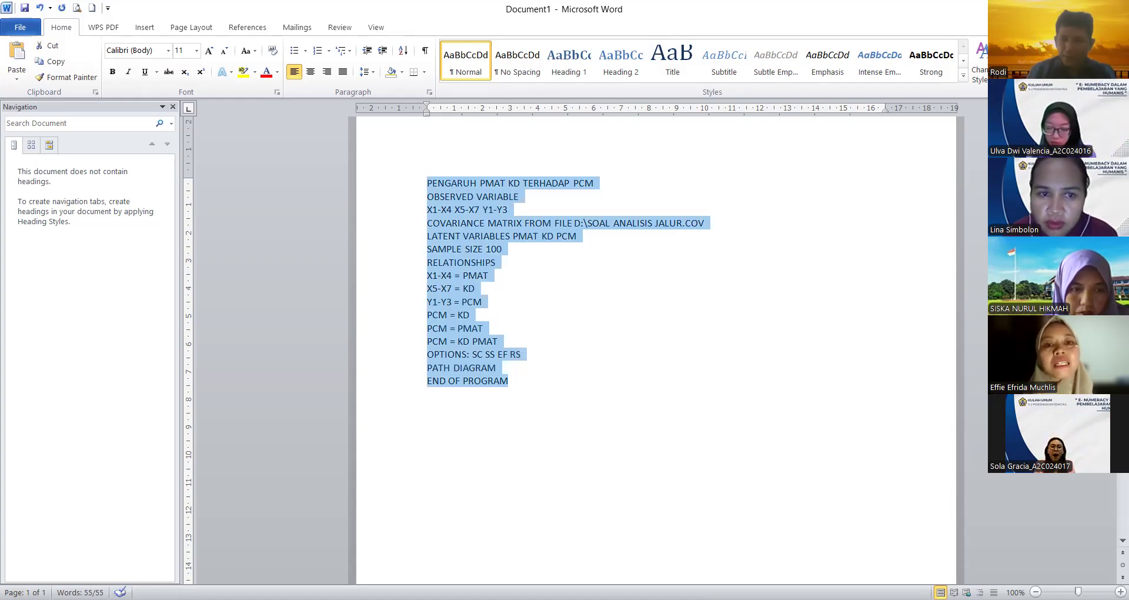
pyautogui.click(624, 400)
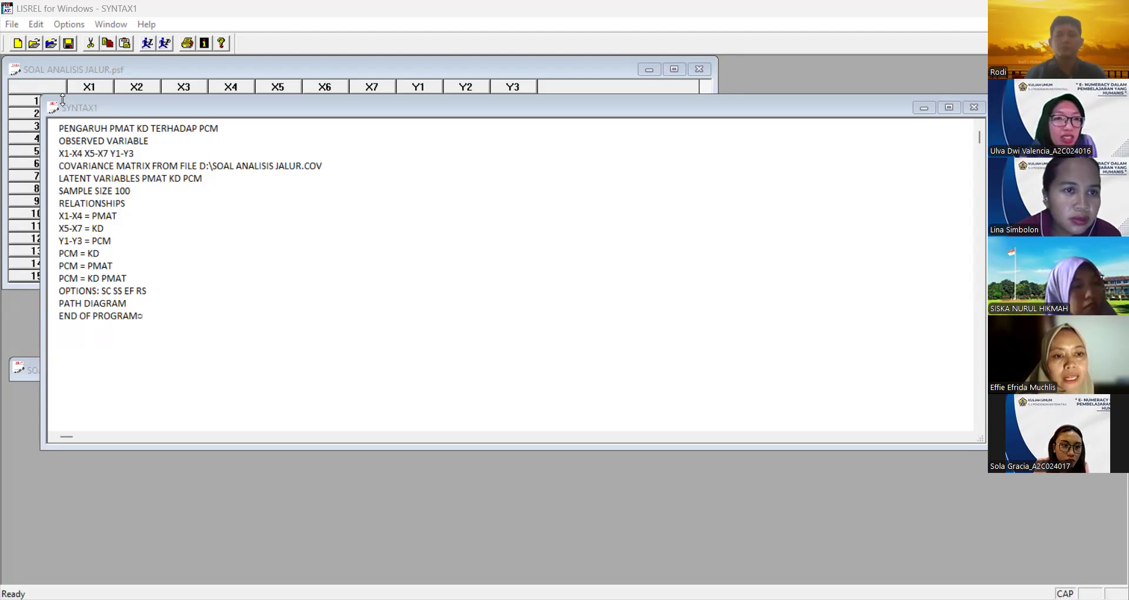
# Step: Run LISREL on the pasted syntax, saving it on drive D: as Simplis Syntax file SOAL ANALISIS JALUR
pyautogui.click(151, 46)
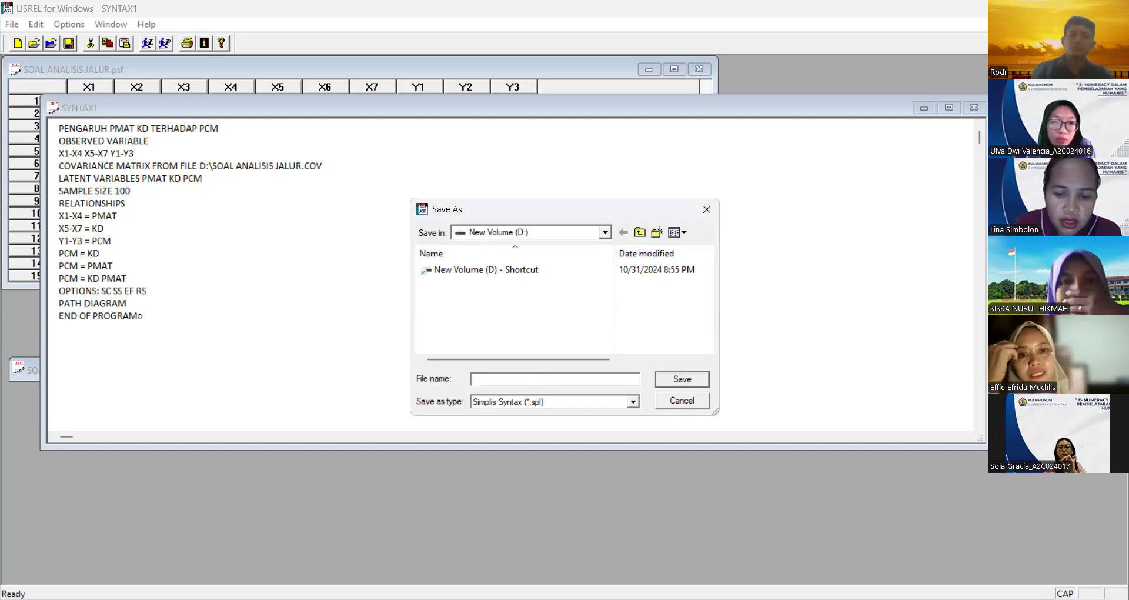
pyautogui.write('SOAL ANAL')
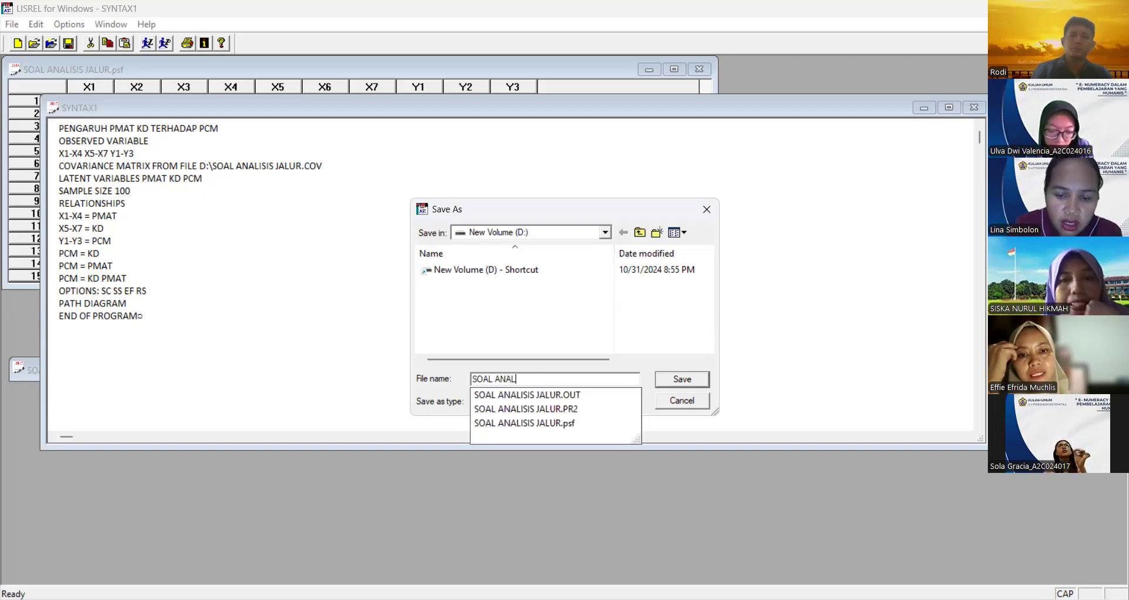
pyautogui.write('ISIS JALUR')
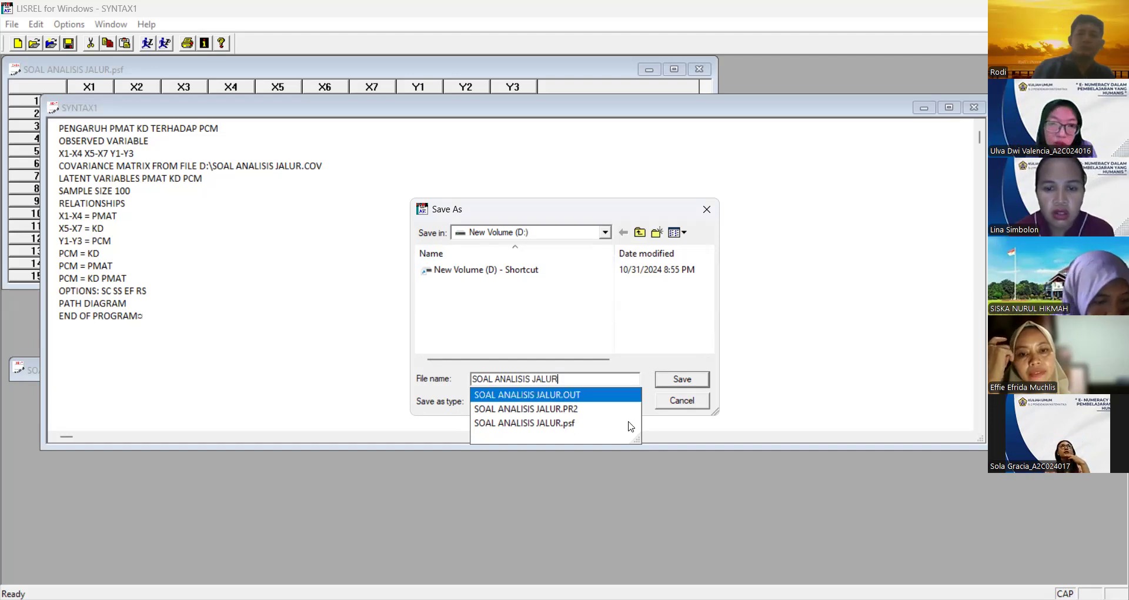
pyautogui.click(678, 378)
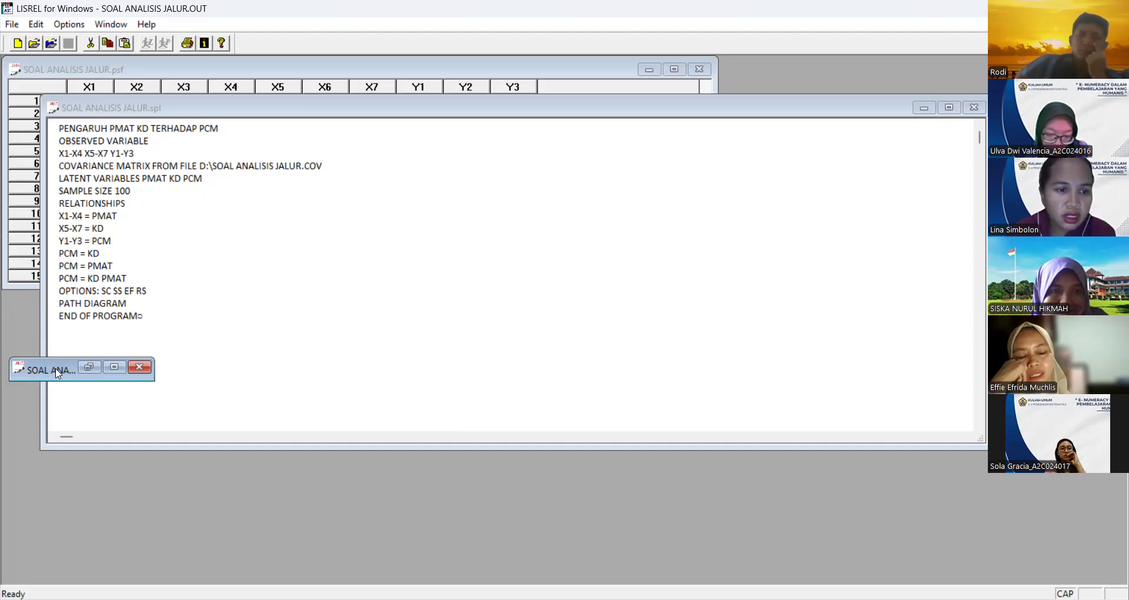
# Step: Examine the SOAL ANALISIS JALUR.OUT output through to its end and compare it with the lines in the .spl syntax
pyautogui.click(89, 367)
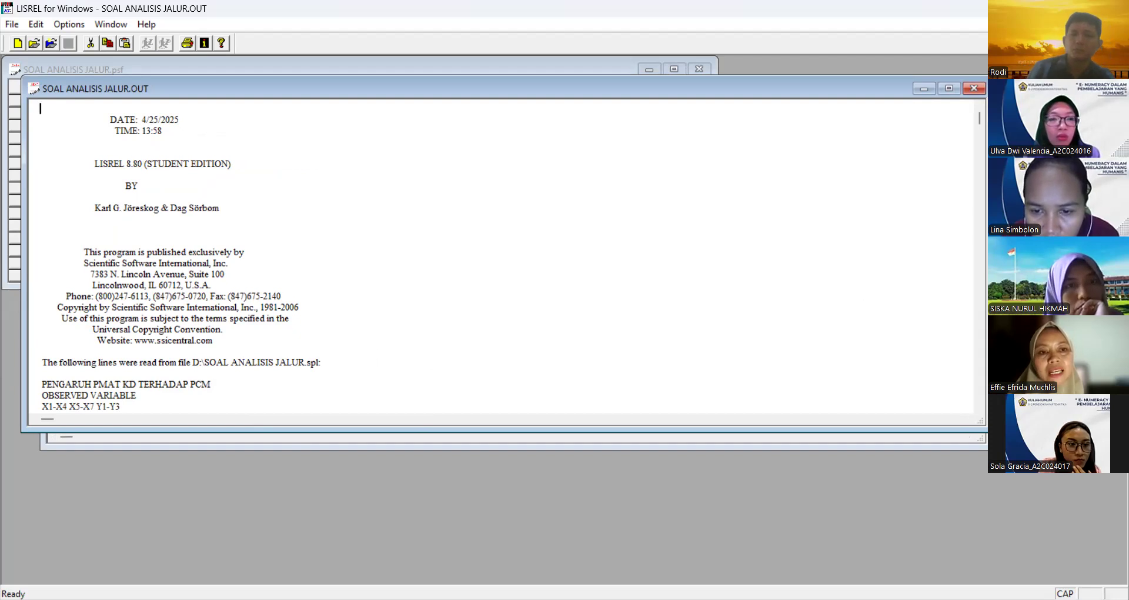
pyautogui.click(433, 443)
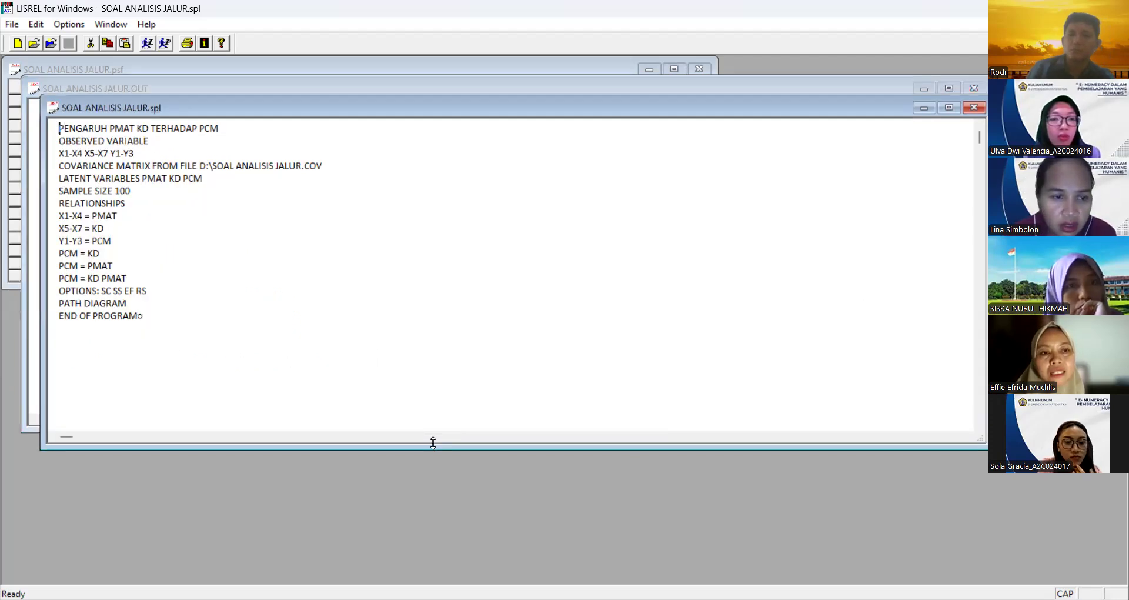
pyautogui.click(31, 428)
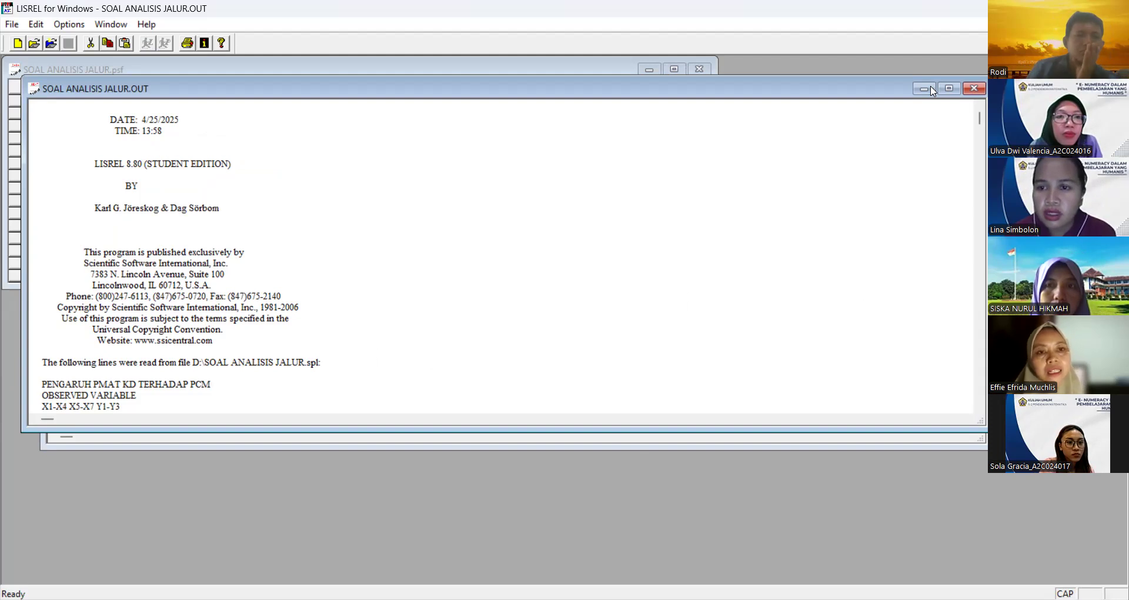
pyautogui.moveTo(980, 118); pyautogui.dragTo(981, 182)
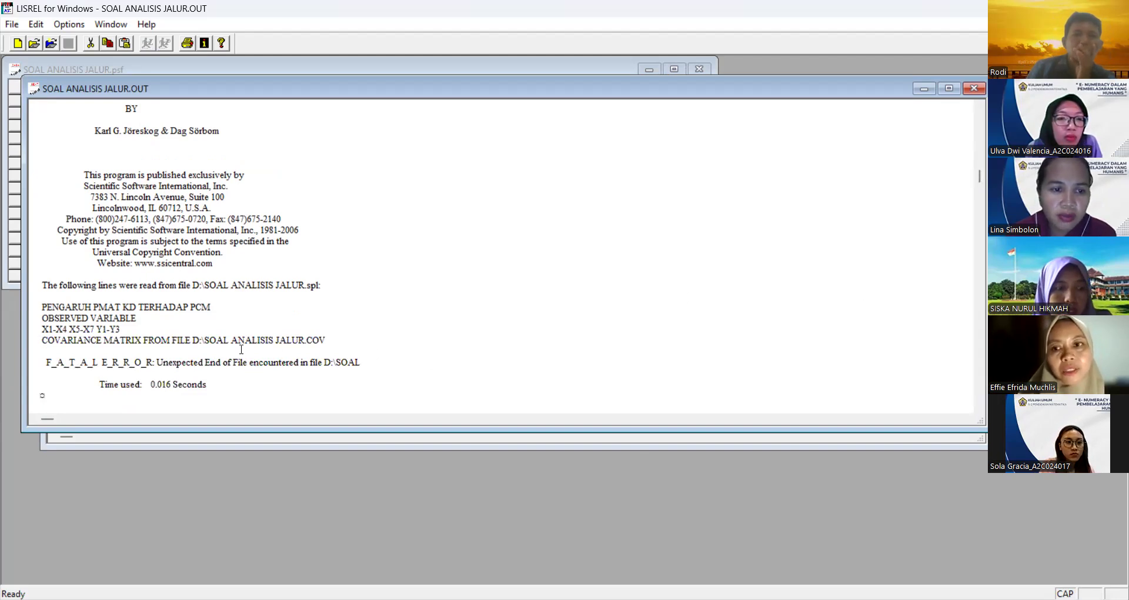
pyautogui.moveTo(980, 180); pyautogui.dragTo(986, 294)
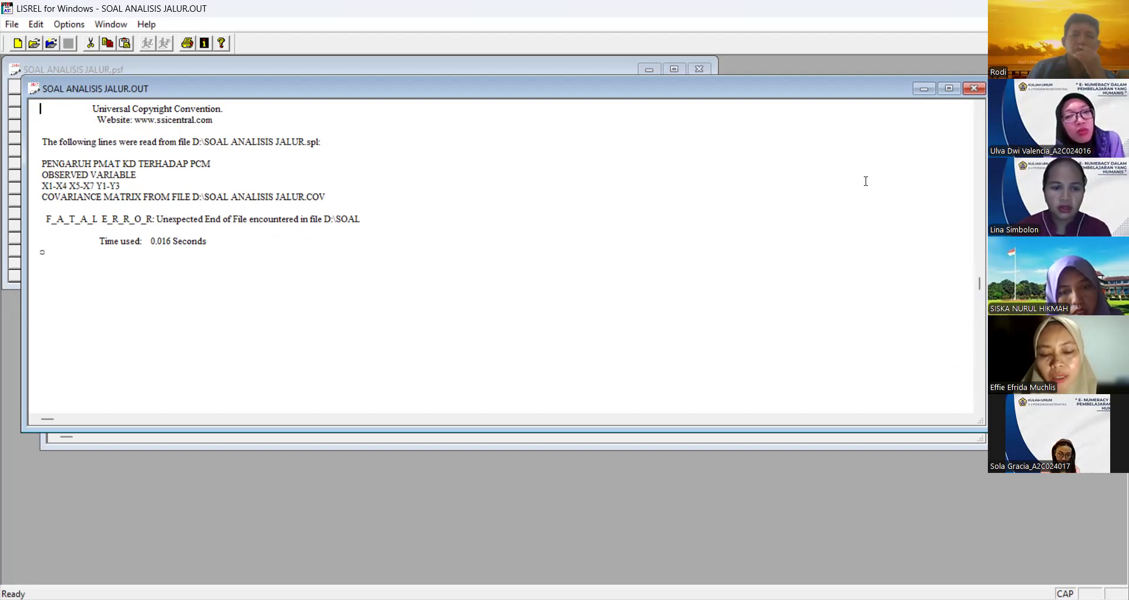
pyautogui.click(357, 439)
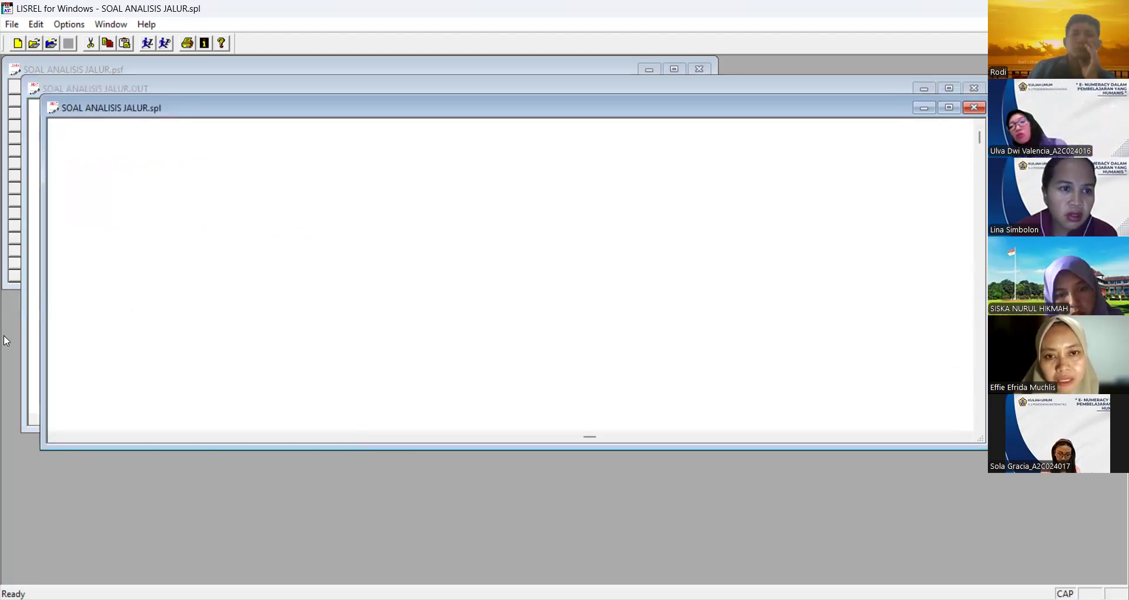
pyautogui.click(26, 345)
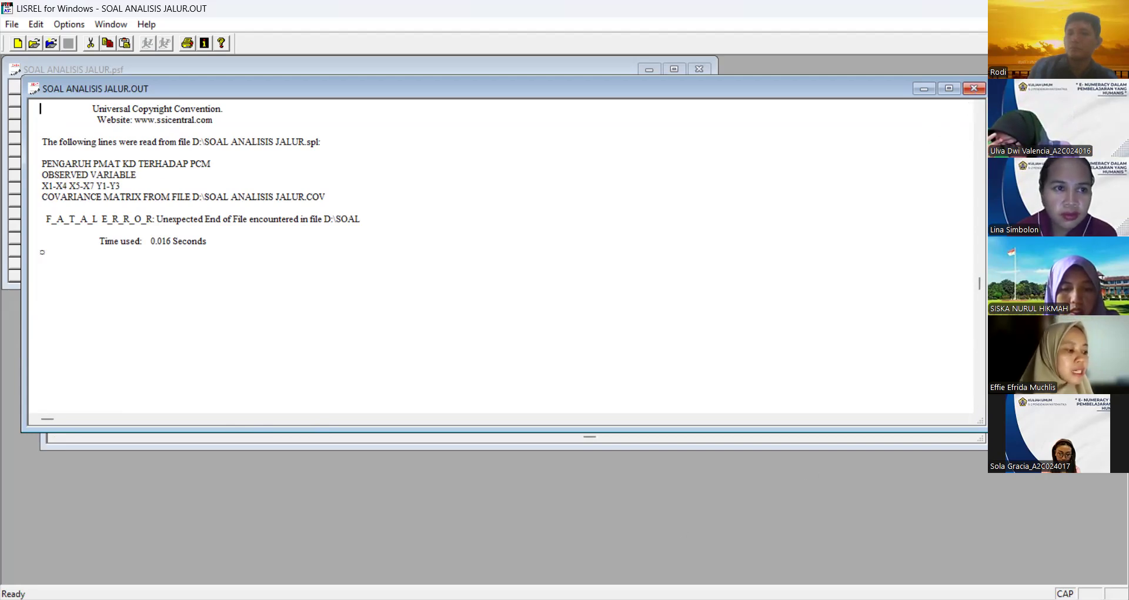
pyautogui.click(91, 445)
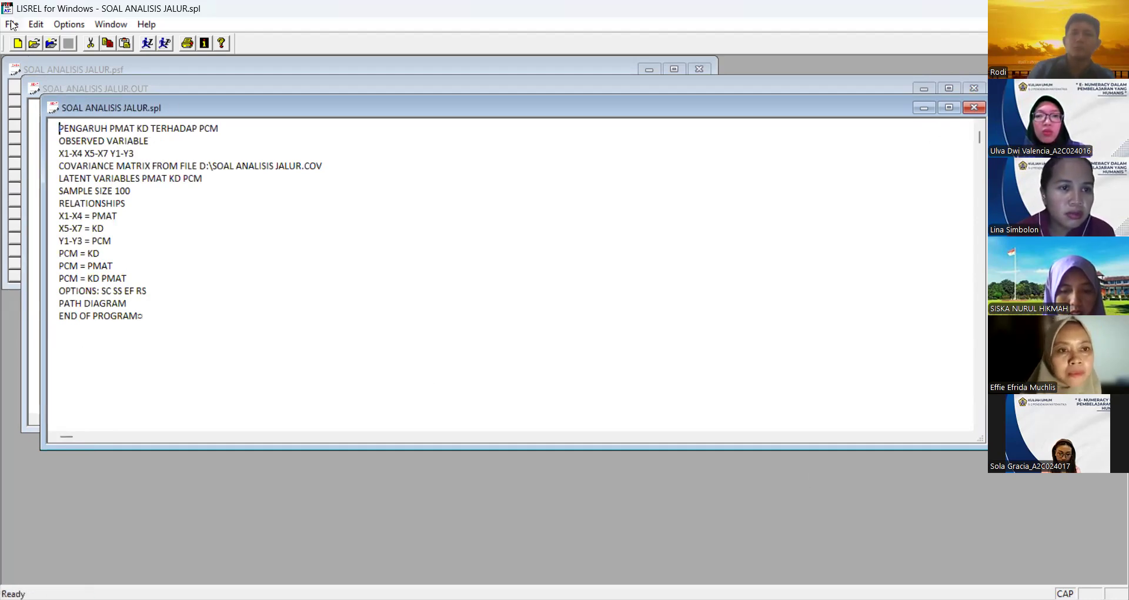
pyautogui.click(63, 25)
pyautogui.moveTo(36, 24)
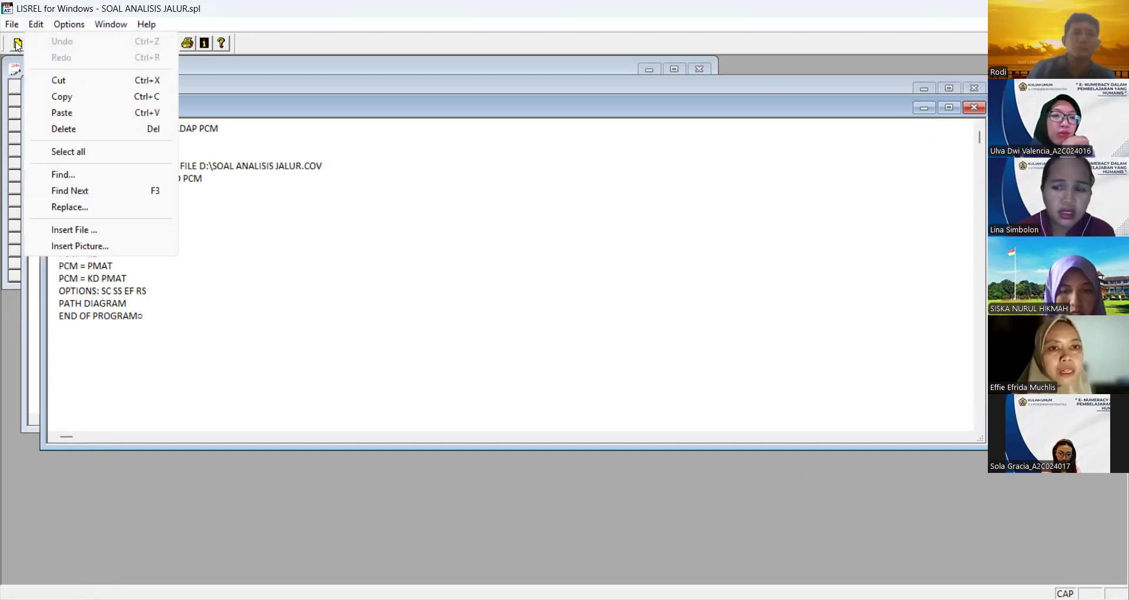
pyautogui.click(18, 46)
pyautogui.click(18, 45)
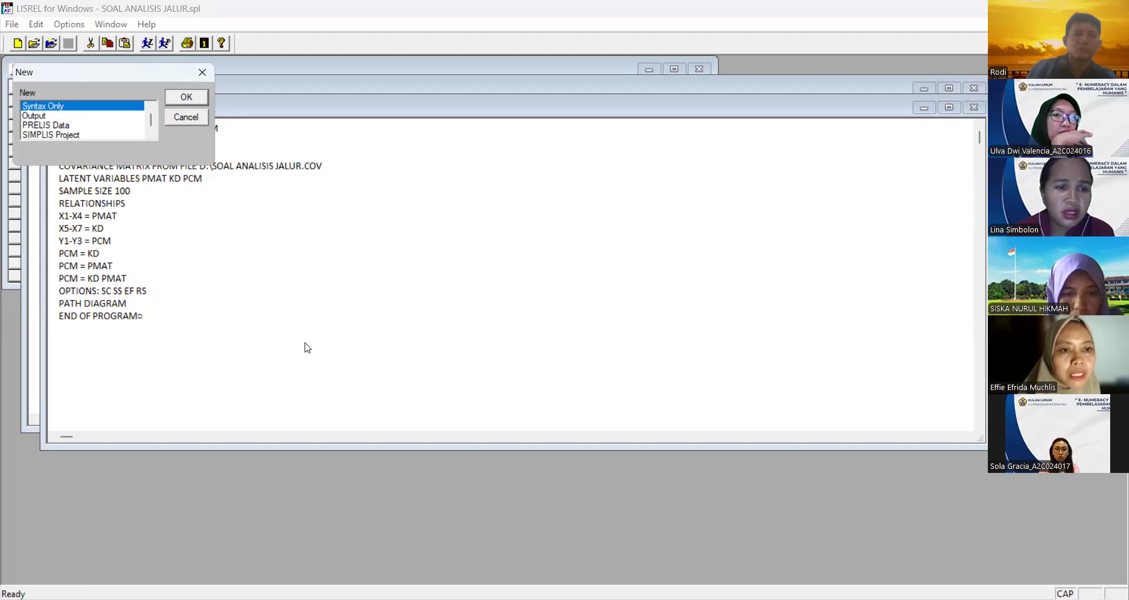
pyautogui.click(202, 72)
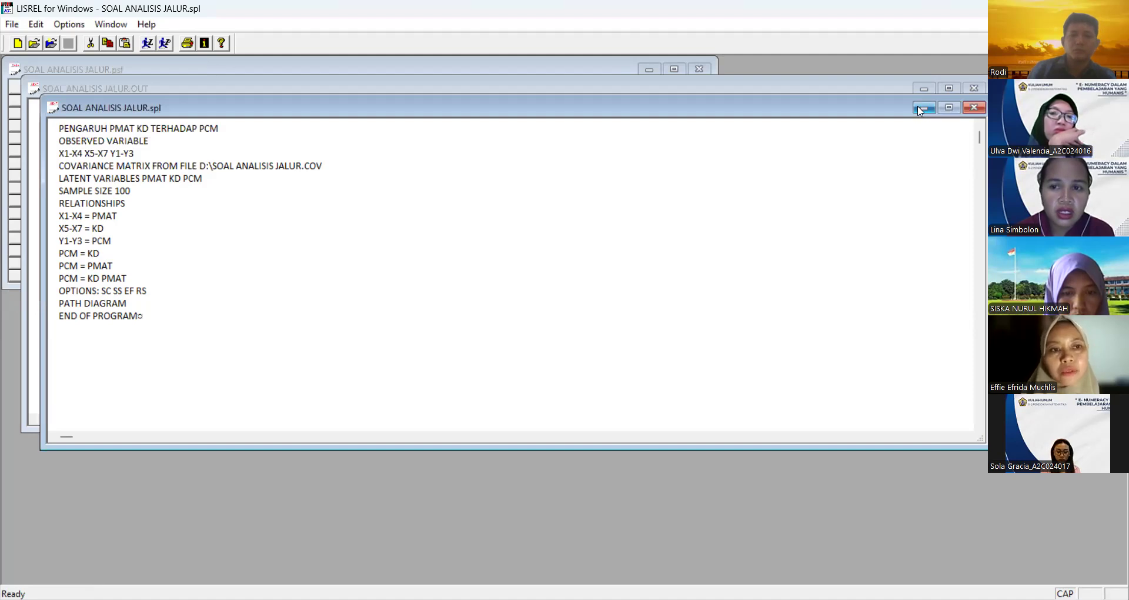
# Step: Close the SOAL ANALISIS JALUR syntax file and its output so that only the PRELIS data remains open
pyautogui.click(974, 107)
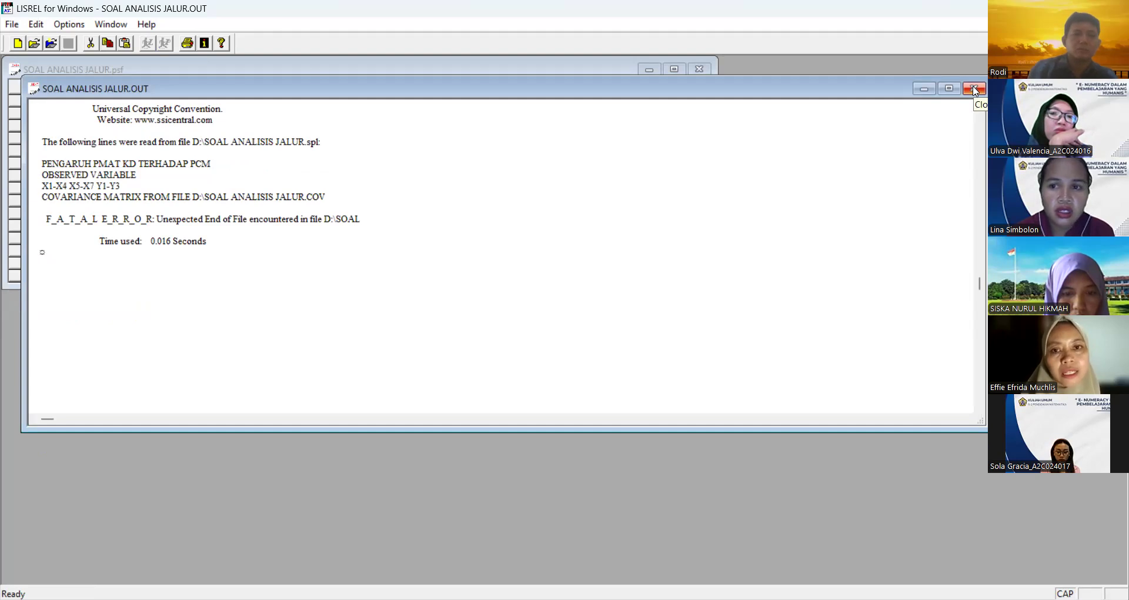
pyautogui.click(974, 90)
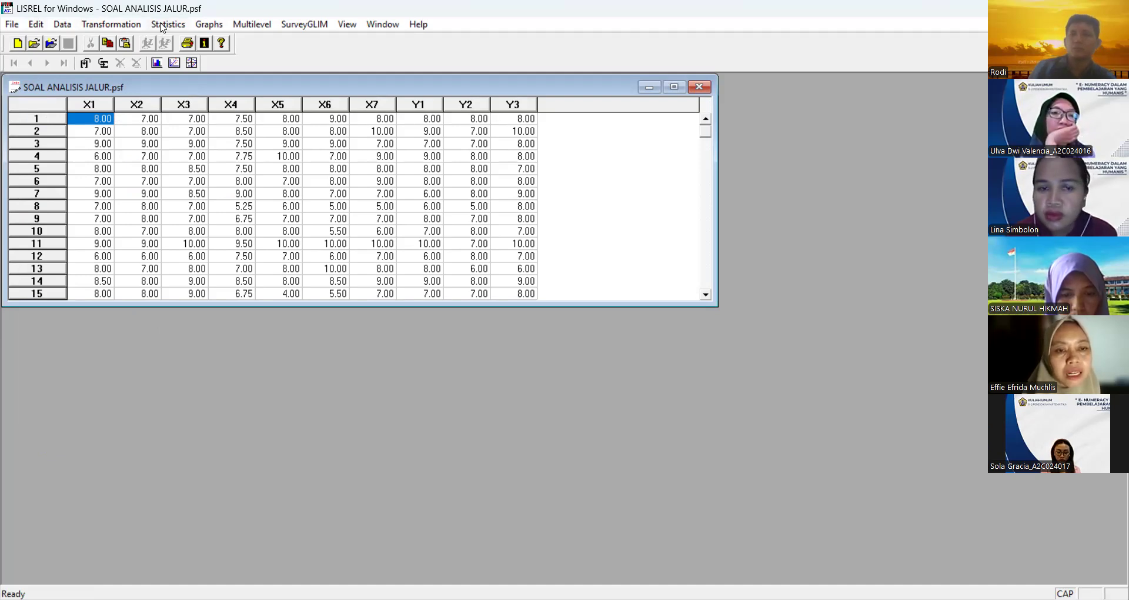
pyautogui.click(236, 58)
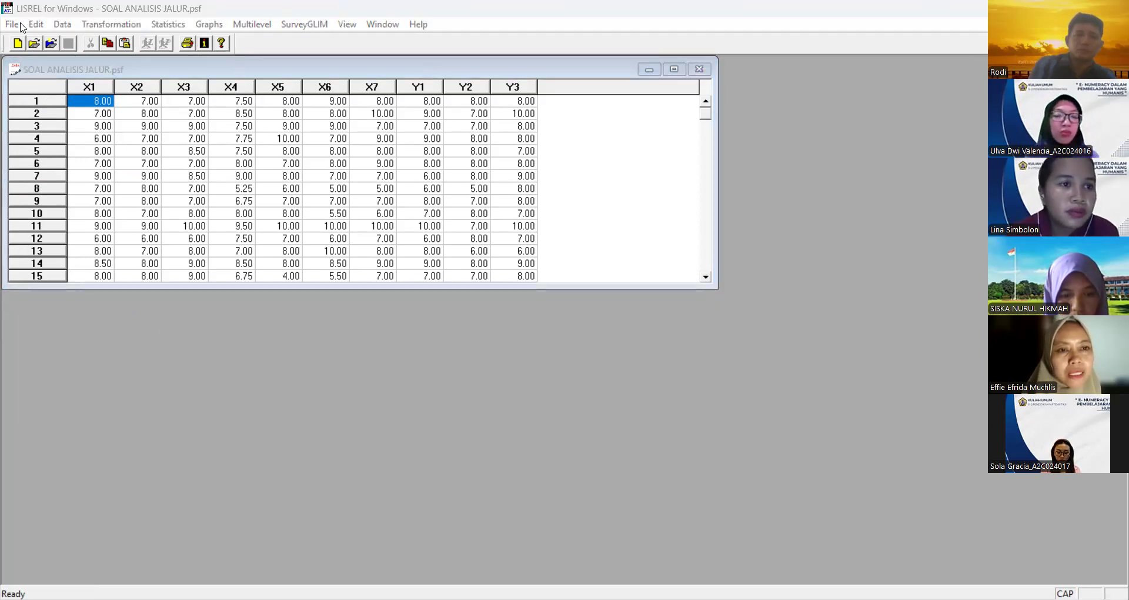
pyautogui.click(10, 25)
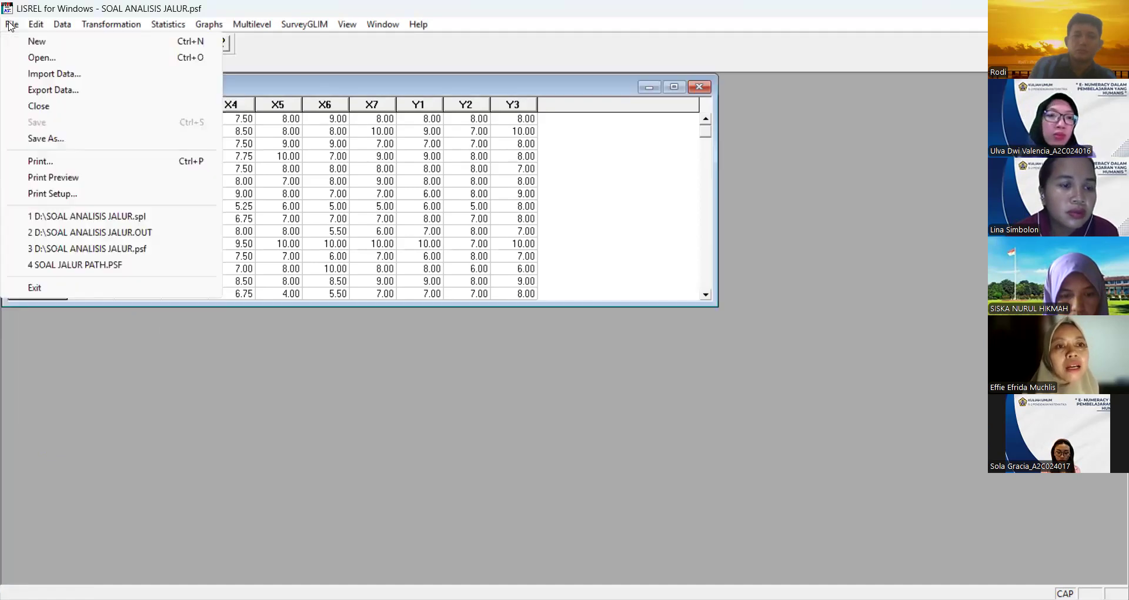
pyautogui.press('Right')
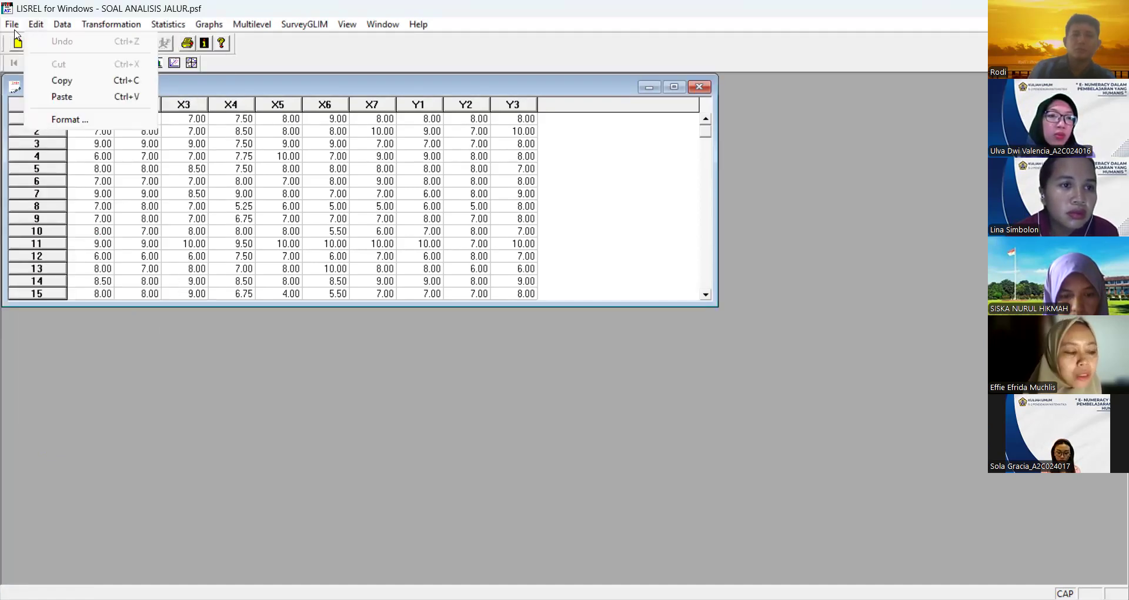
pyautogui.press('Left')
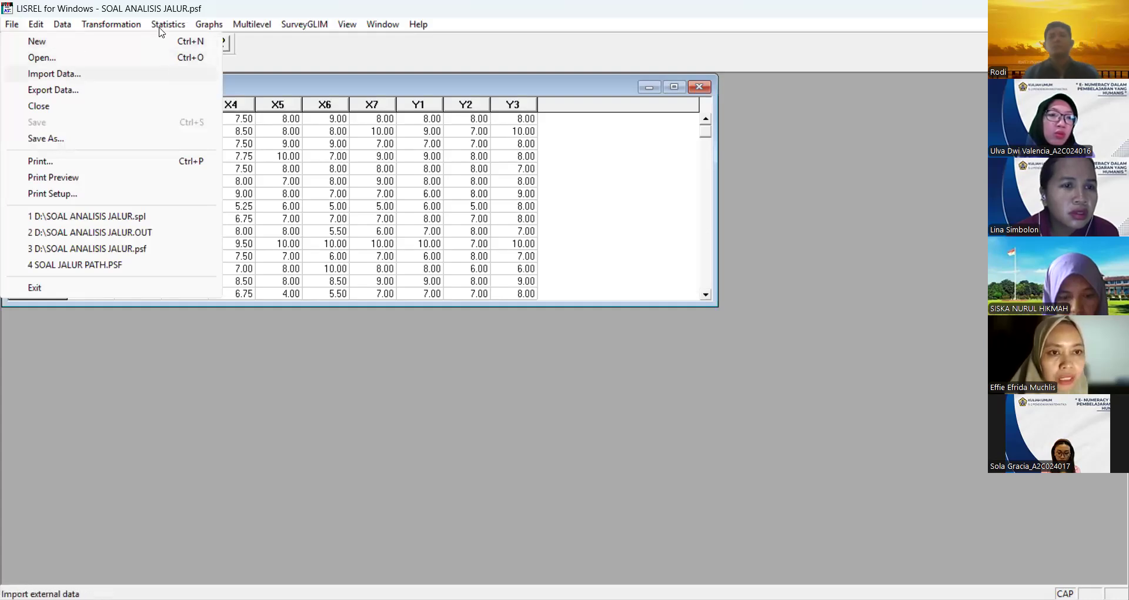
pyautogui.click(166, 26)
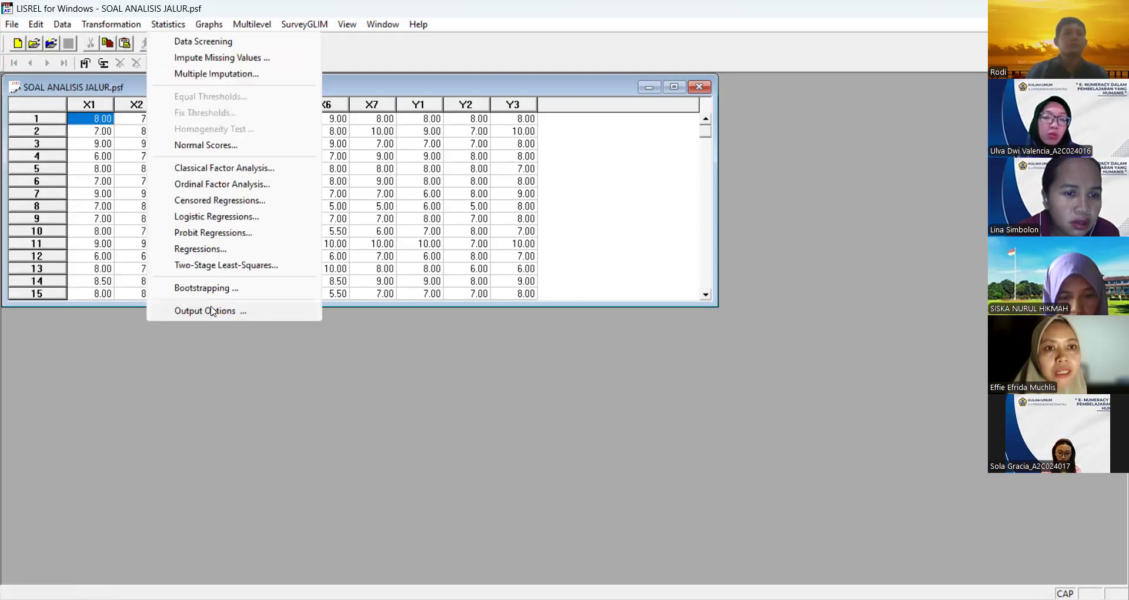
pyautogui.click(213, 312)
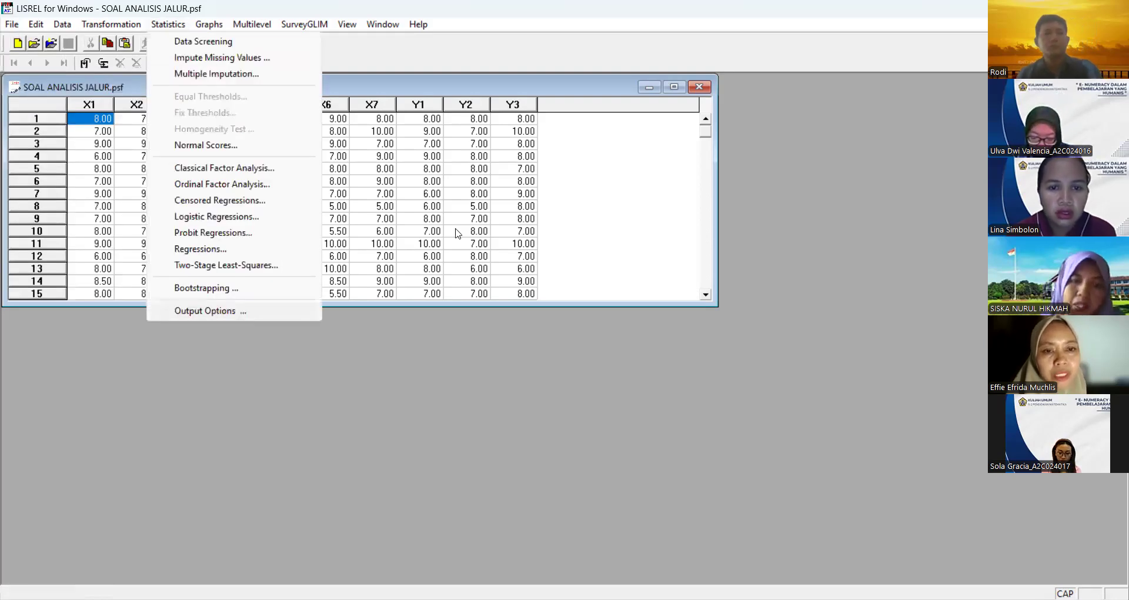
pyautogui.click(417, 203)
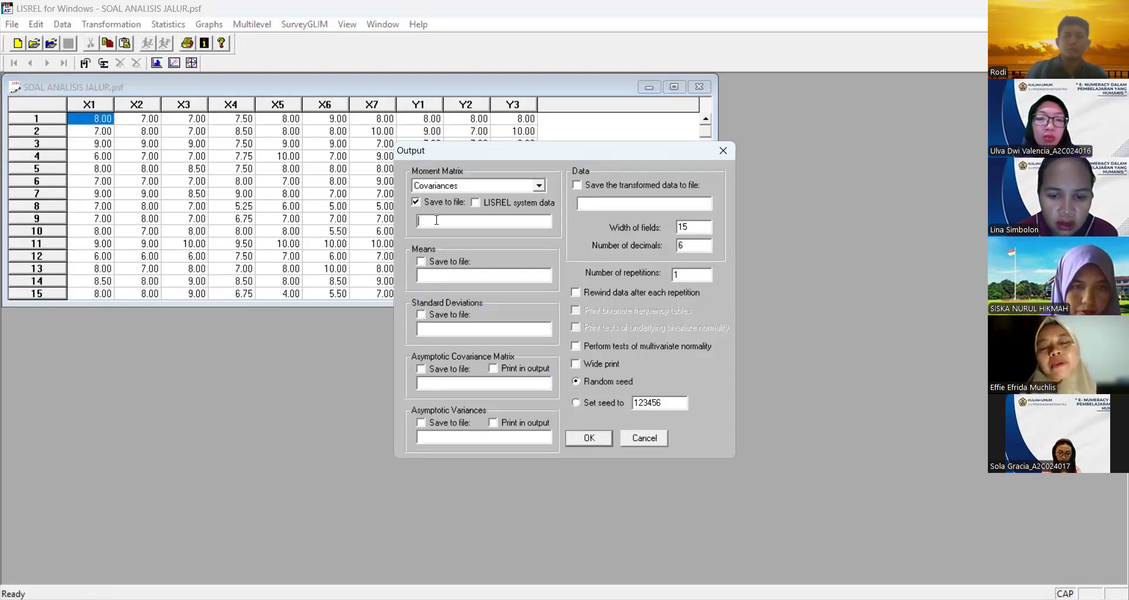
pyautogui.click(437, 220)
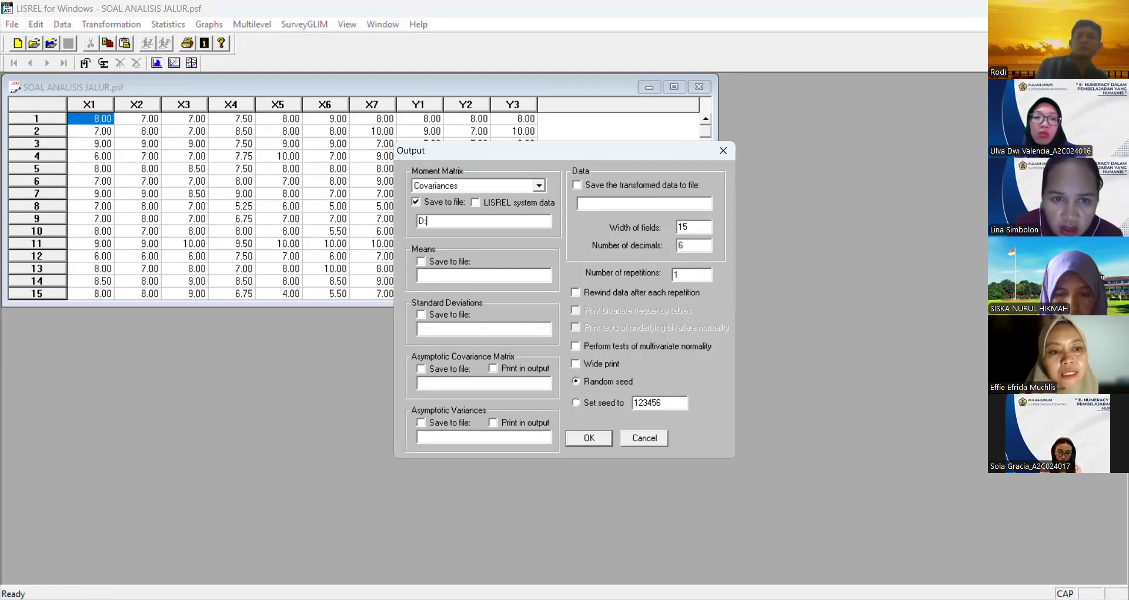
pyautogui.write('\\')
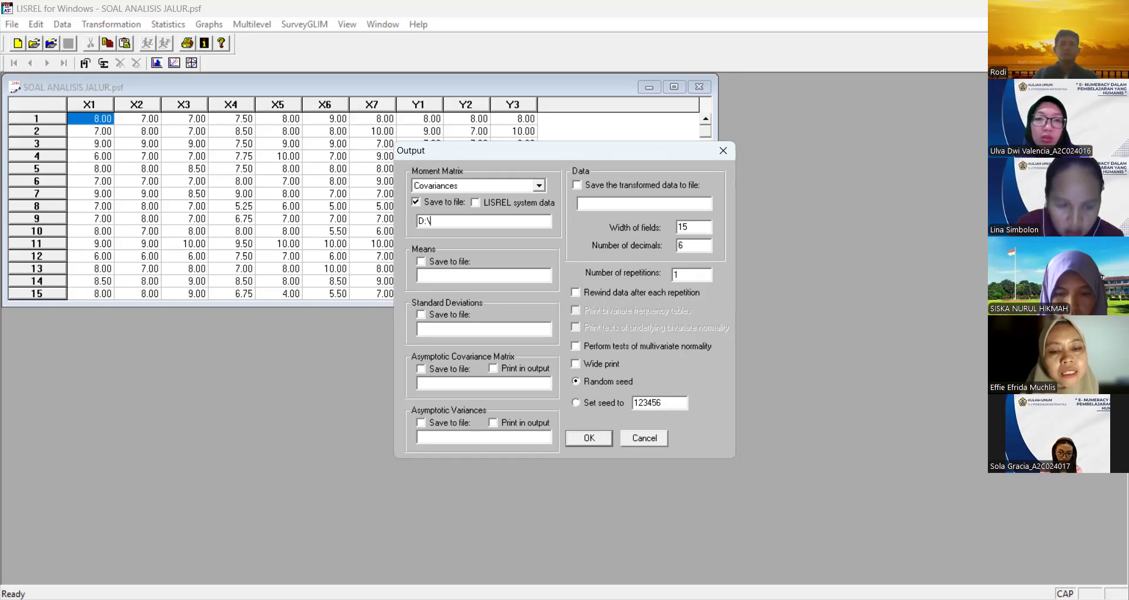
pyautogui.write('OAL ANALISIS JALUR.COV')
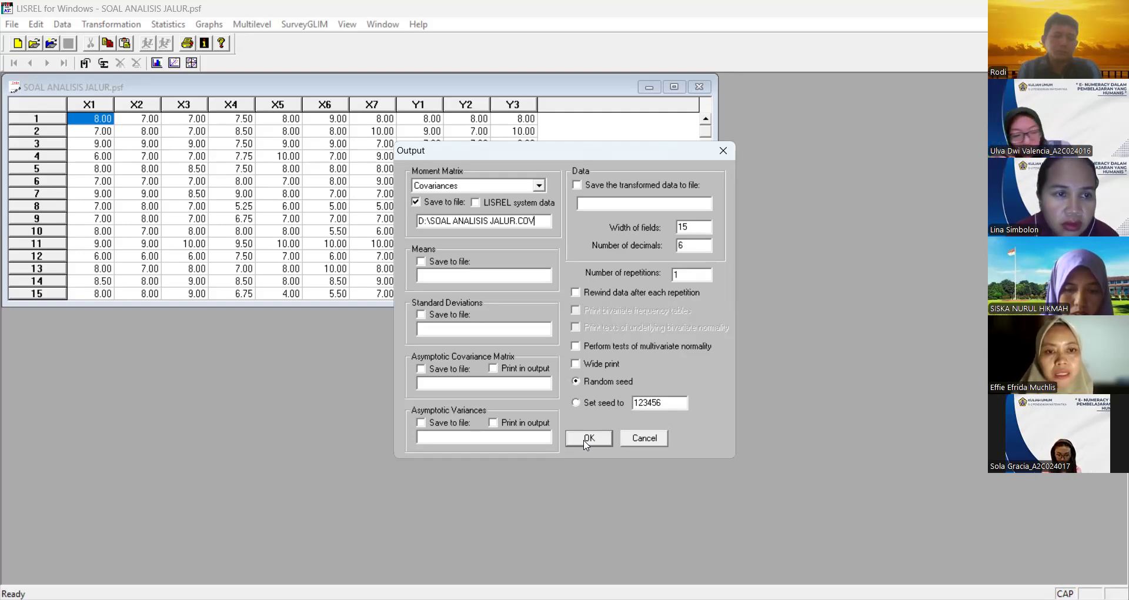
pyautogui.click(636, 441)
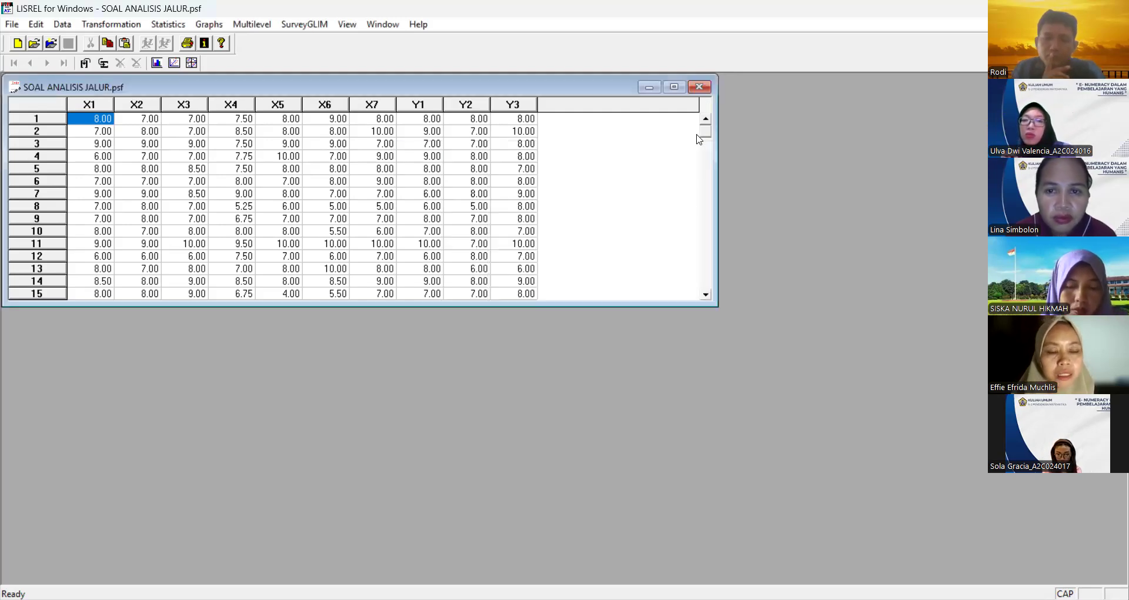
# Step: Check the data down to its last row and set the output options to save the covariances to D:\SOAL ANALISIS JALUR.COV
pyautogui.moveTo(707, 134); pyautogui.dragTo(714, 280)
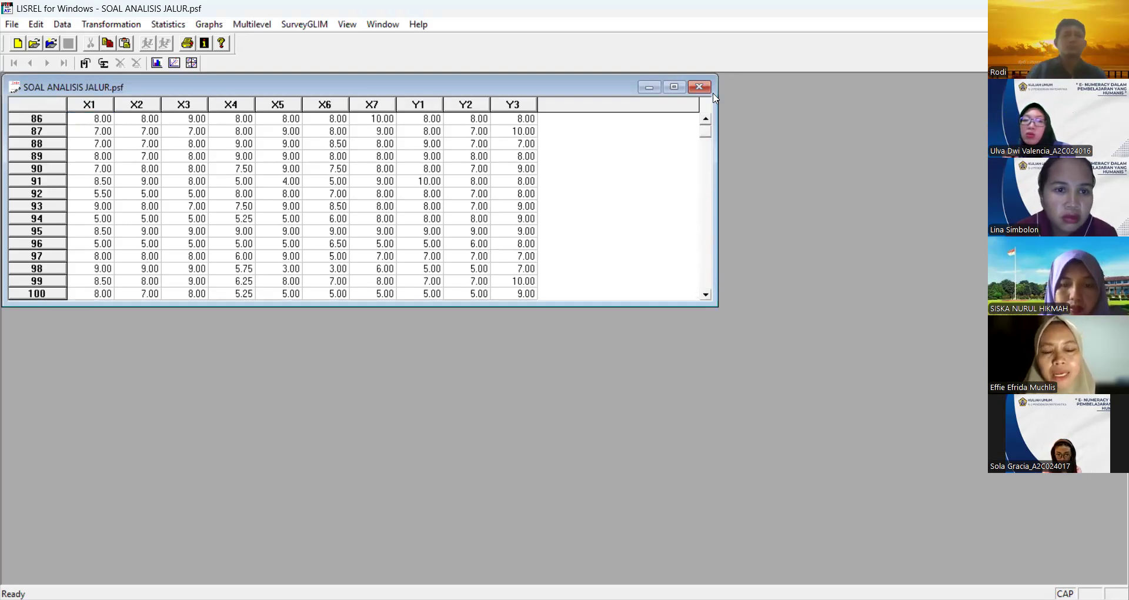
pyautogui.click(165, 24)
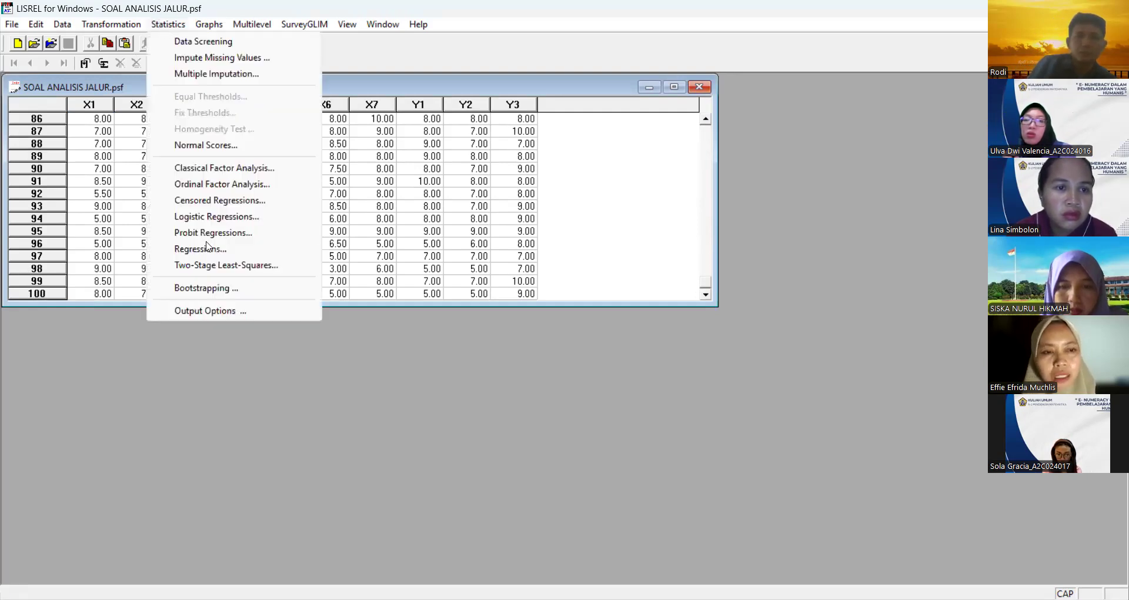
pyautogui.click(209, 312)
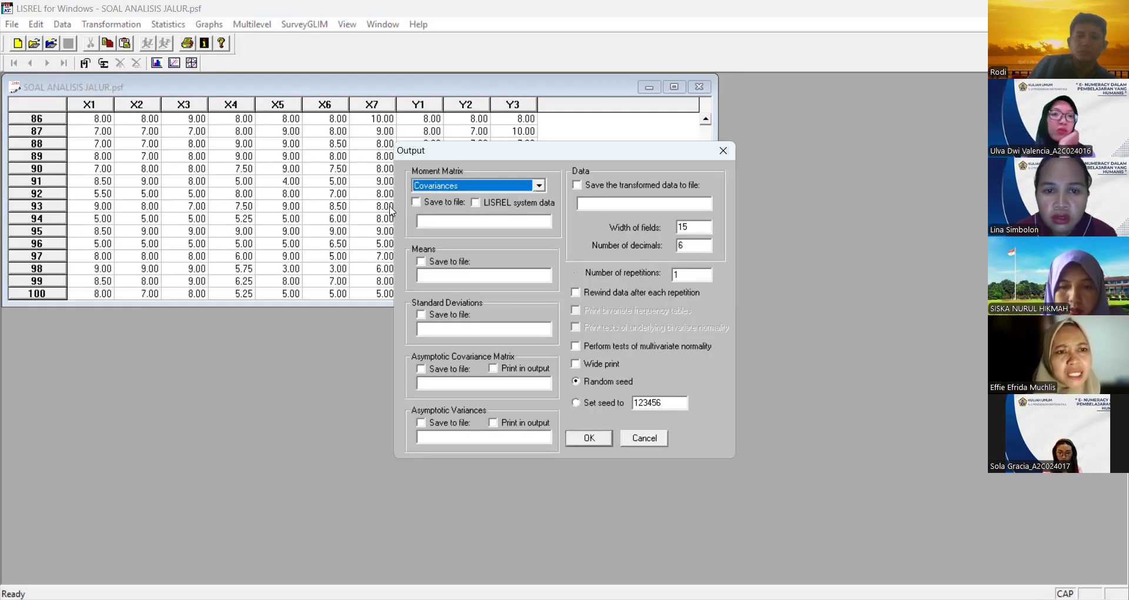
pyautogui.click(416, 203)
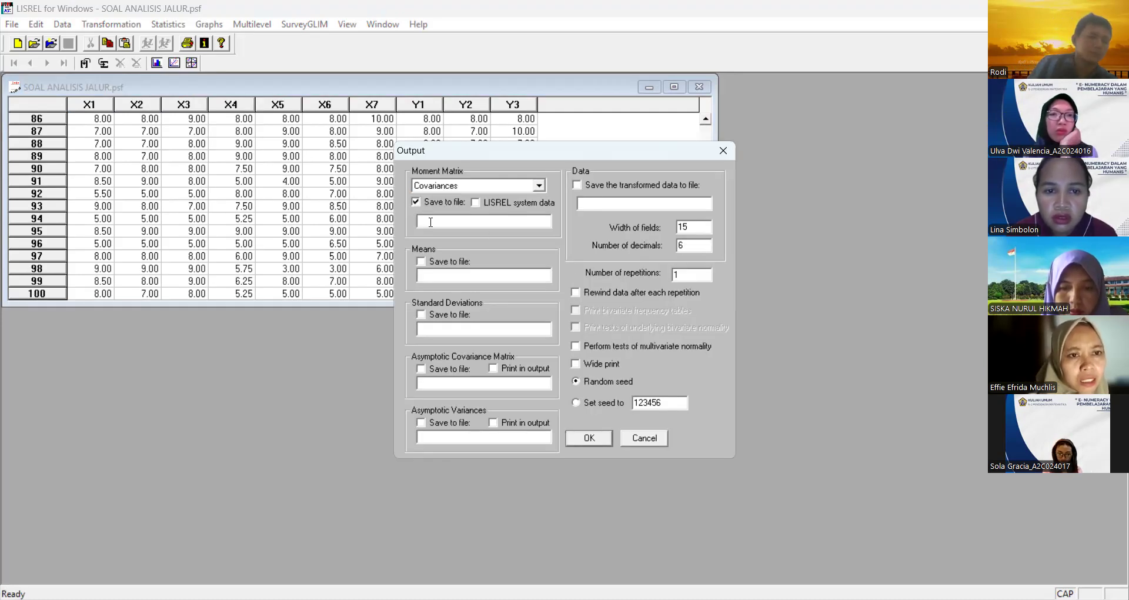
pyautogui.write('D:')
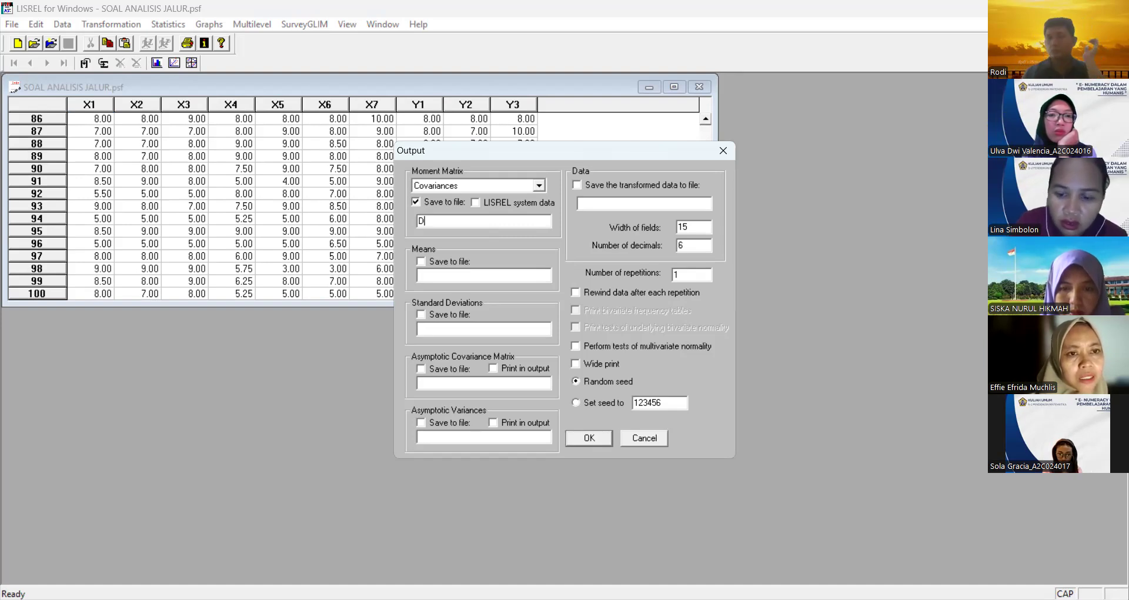
pyautogui.write('\\')
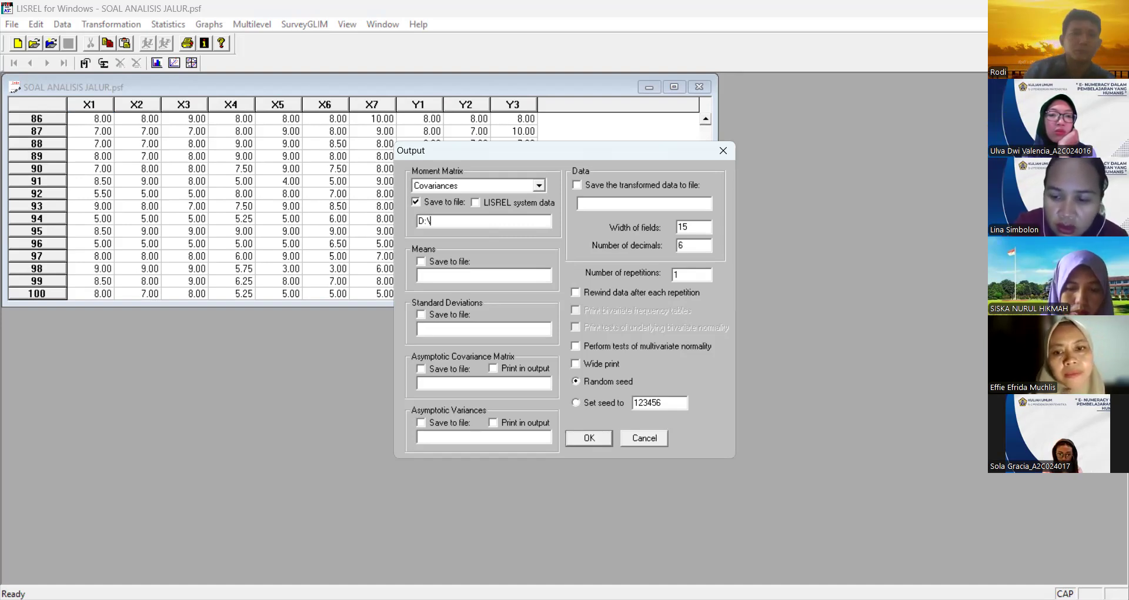
pyautogui.write('SOAL ANALISIS JALUR.COV')
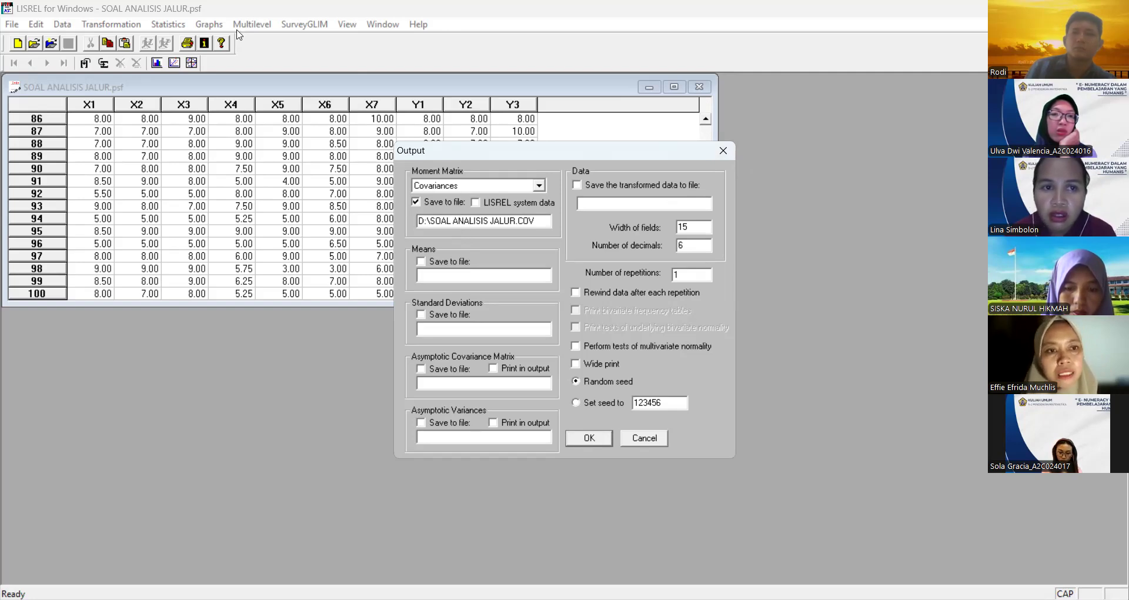
pyautogui.press('Return')
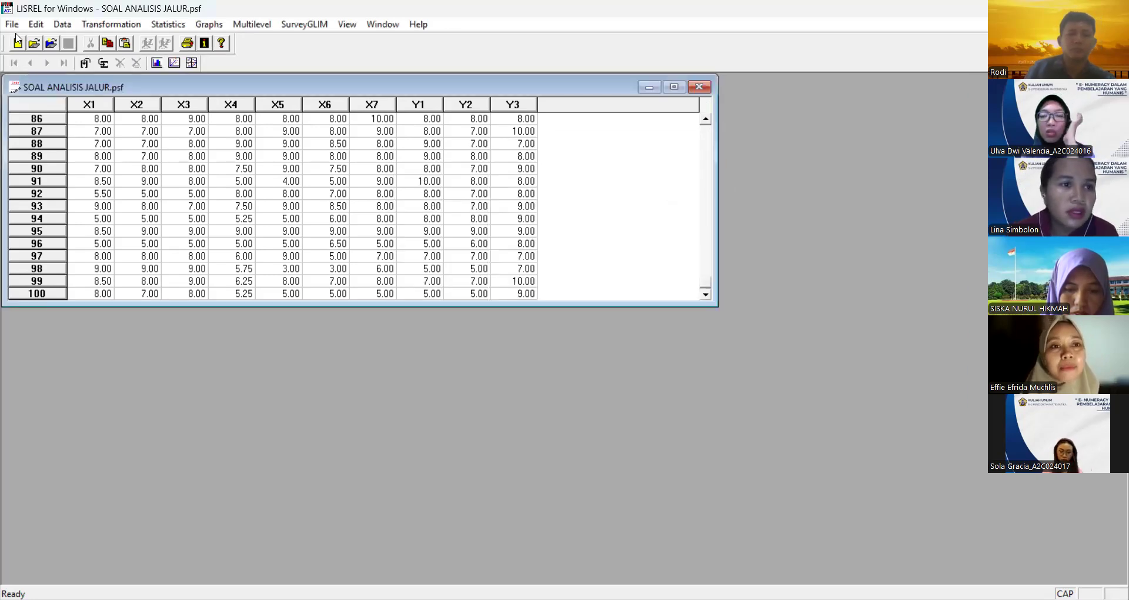
pyautogui.click(12, 25)
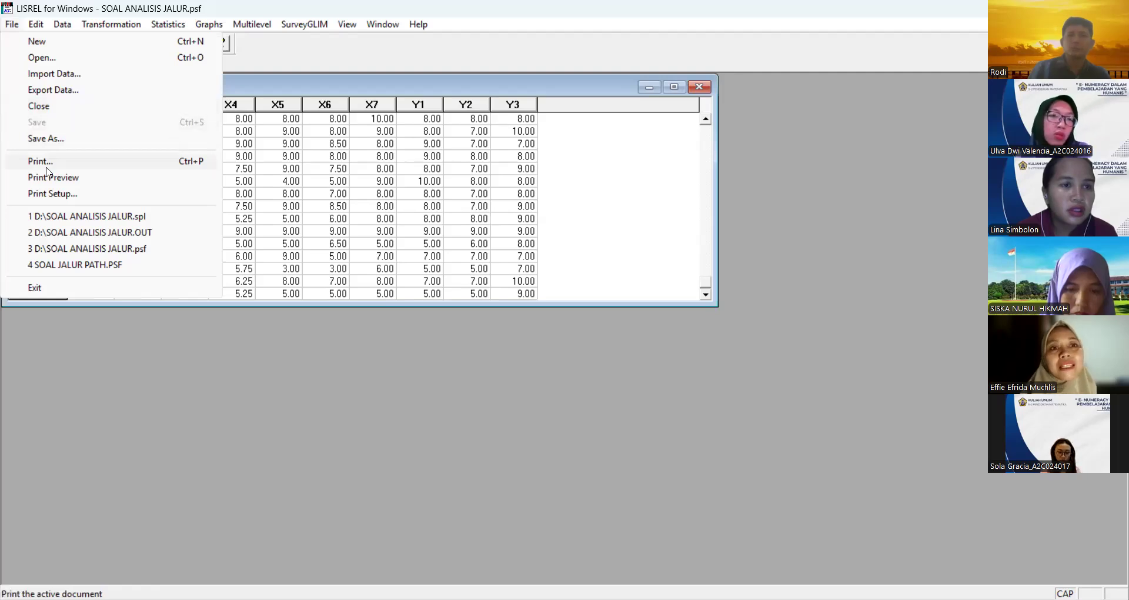
pyautogui.click(846, 194)
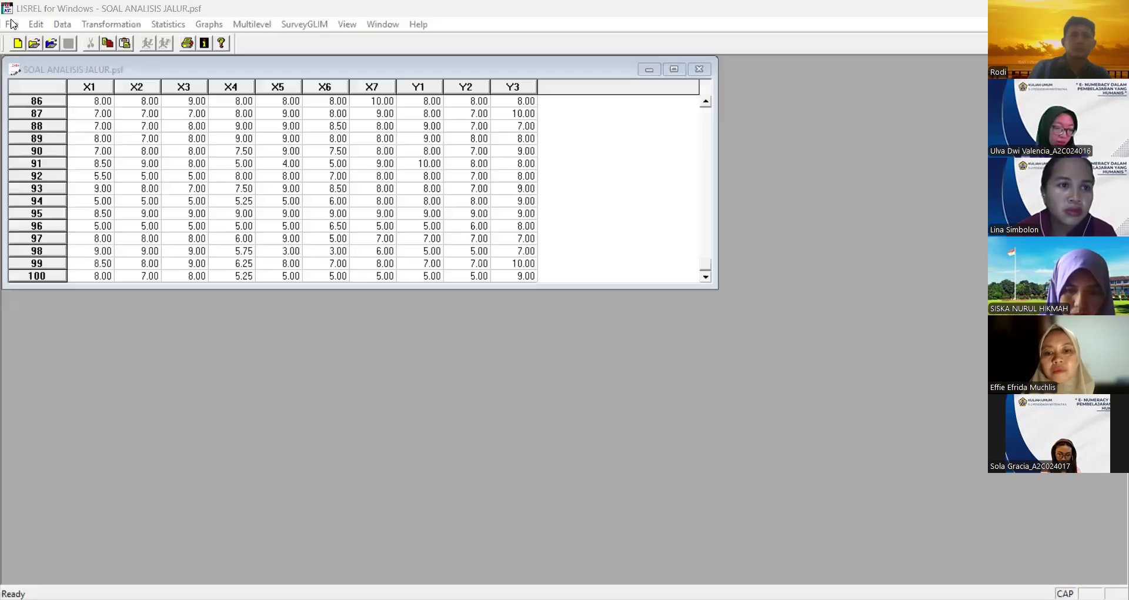
pyautogui.click(12, 24)
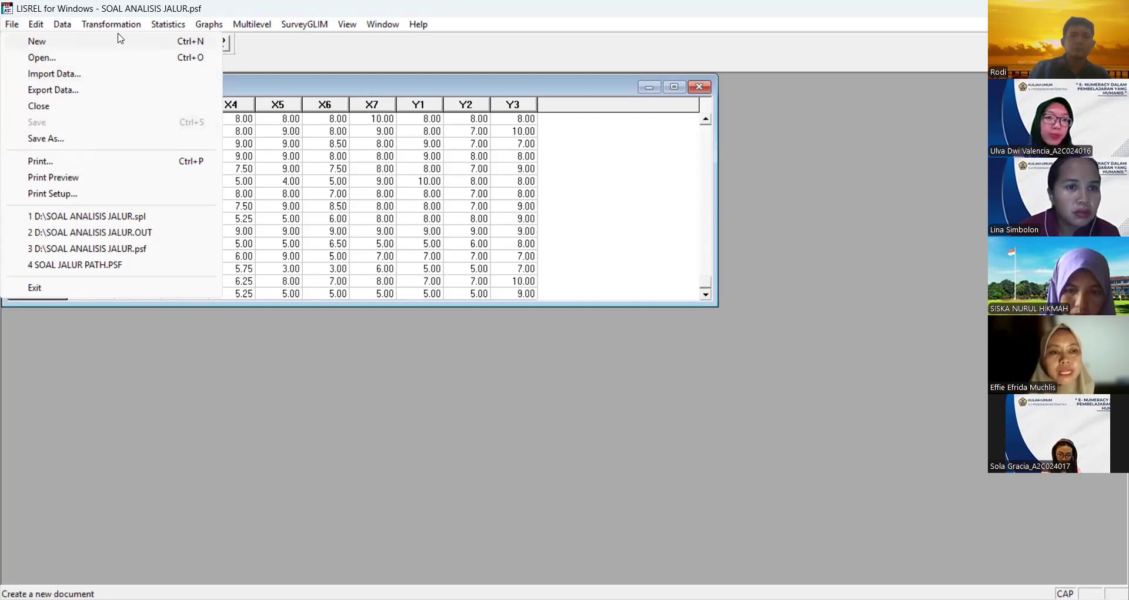
pyautogui.moveTo(209, 24)
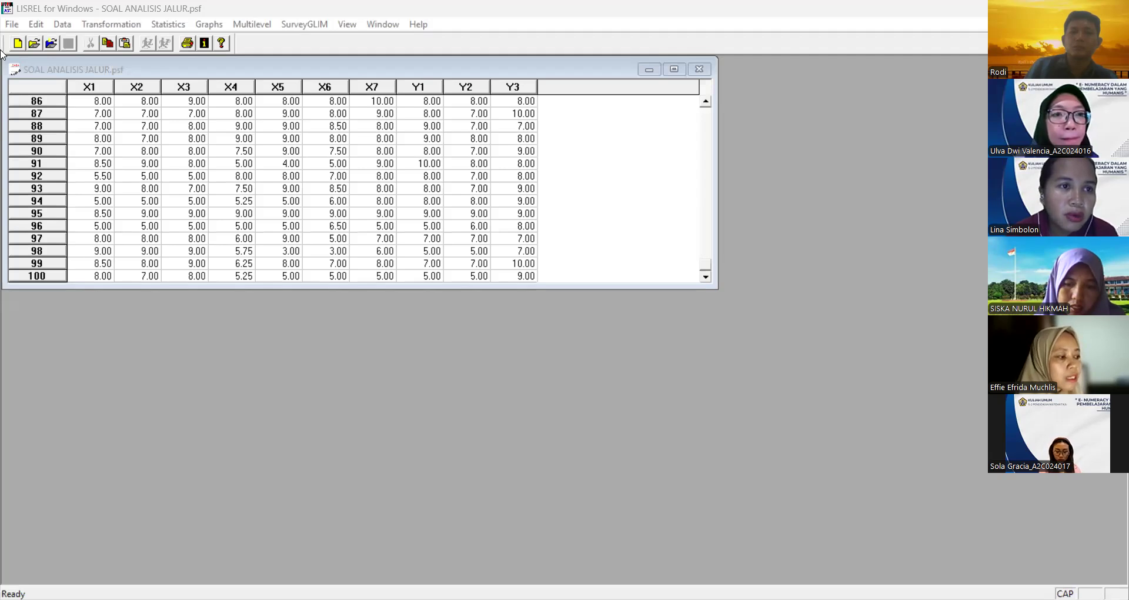
# Step: Save a copy of the data on drive D: as the PRELIS data file SOAL1
pyautogui.click(12, 24)
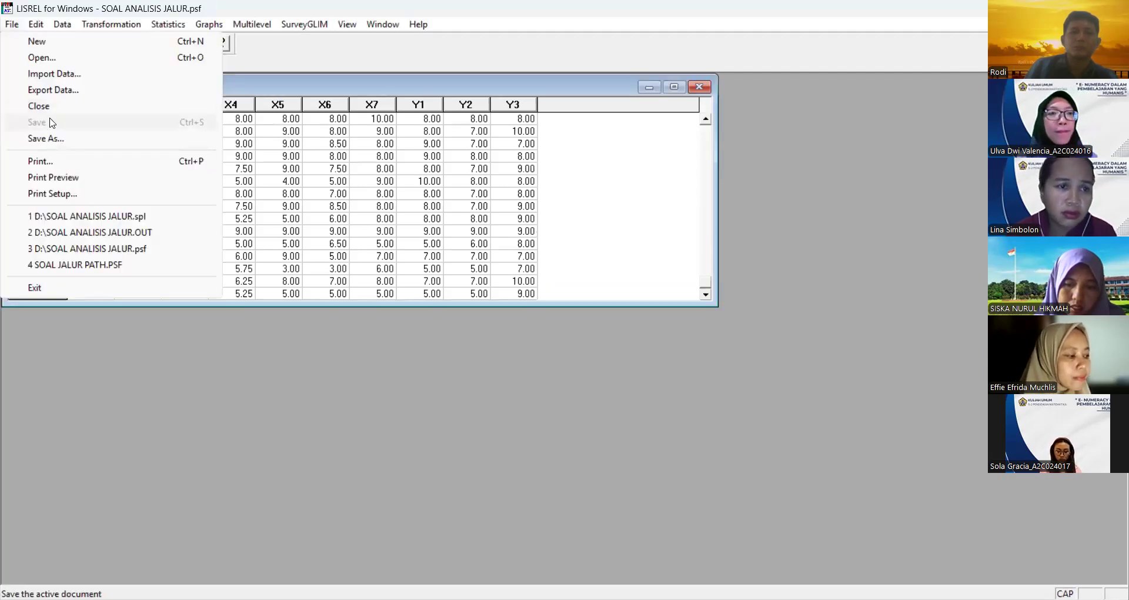
pyautogui.click(52, 137)
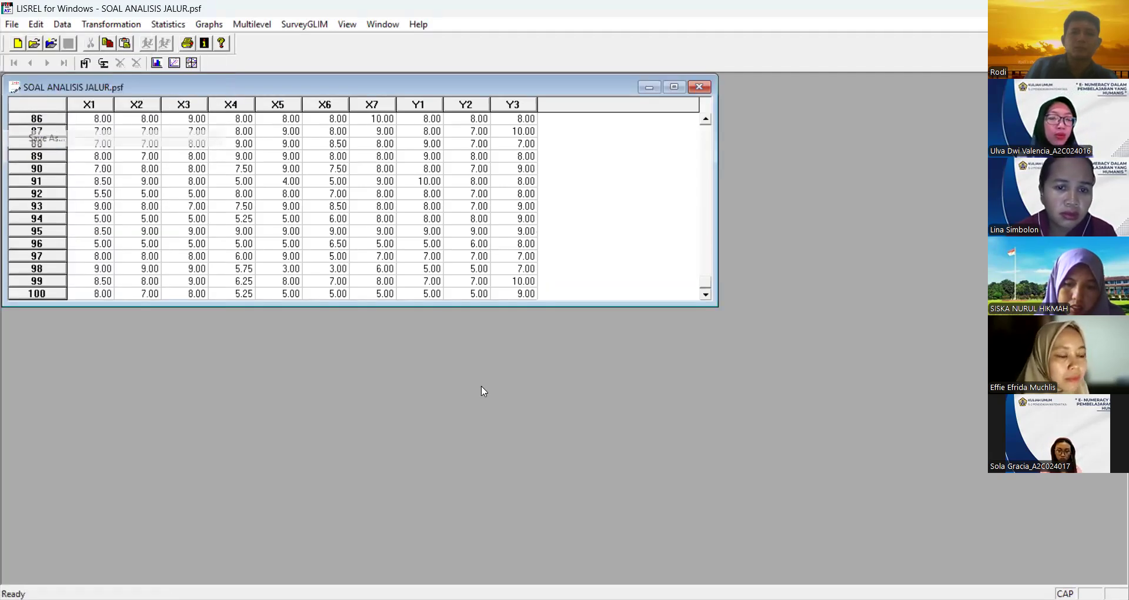
pyautogui.click(565, 379)
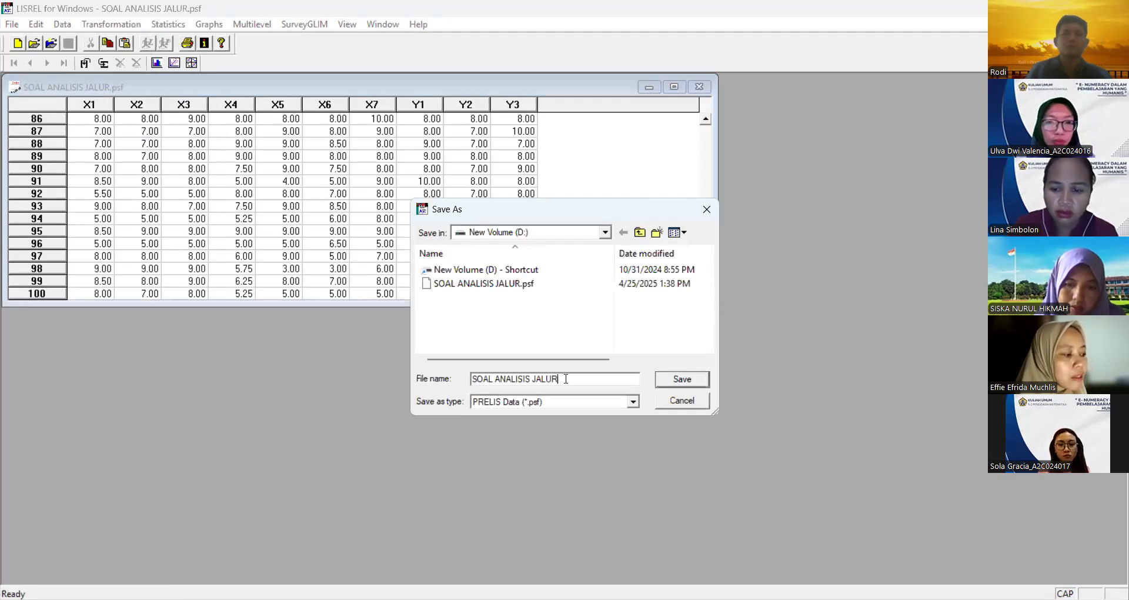
pyautogui.press('BackSpace')
pyautogui.press('BackSpace')
pyautogui.press('BackSpace')
pyautogui.press('BackSpace')
pyautogui.press('BackSpace')
pyautogui.press('BackSpace')
pyautogui.press('BackSpace')
pyautogui.press('BackSpace')
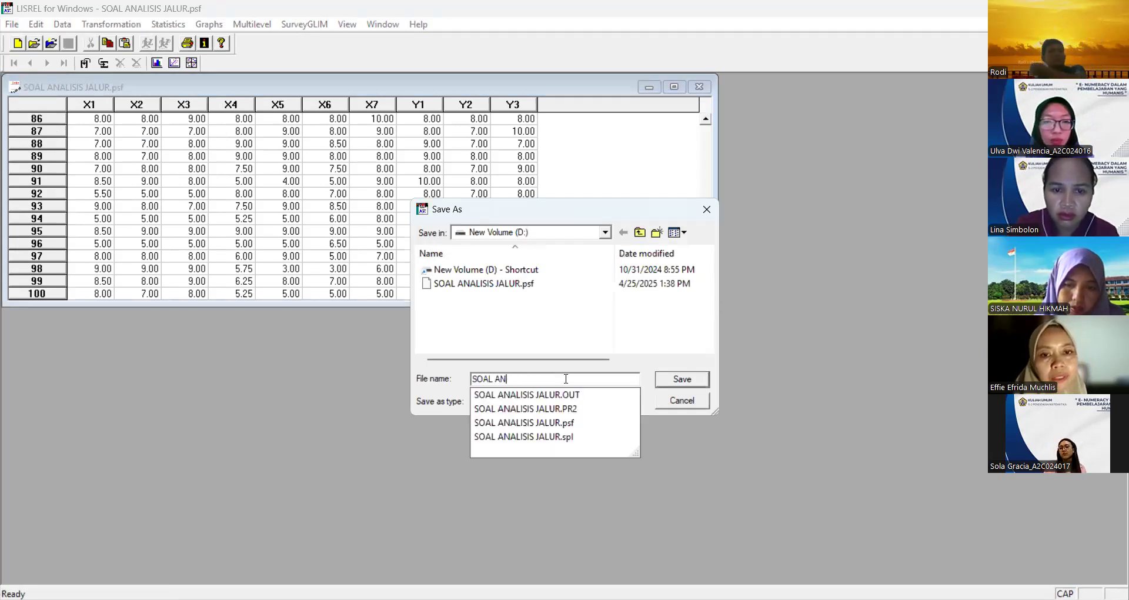
pyautogui.press('BackSpace')
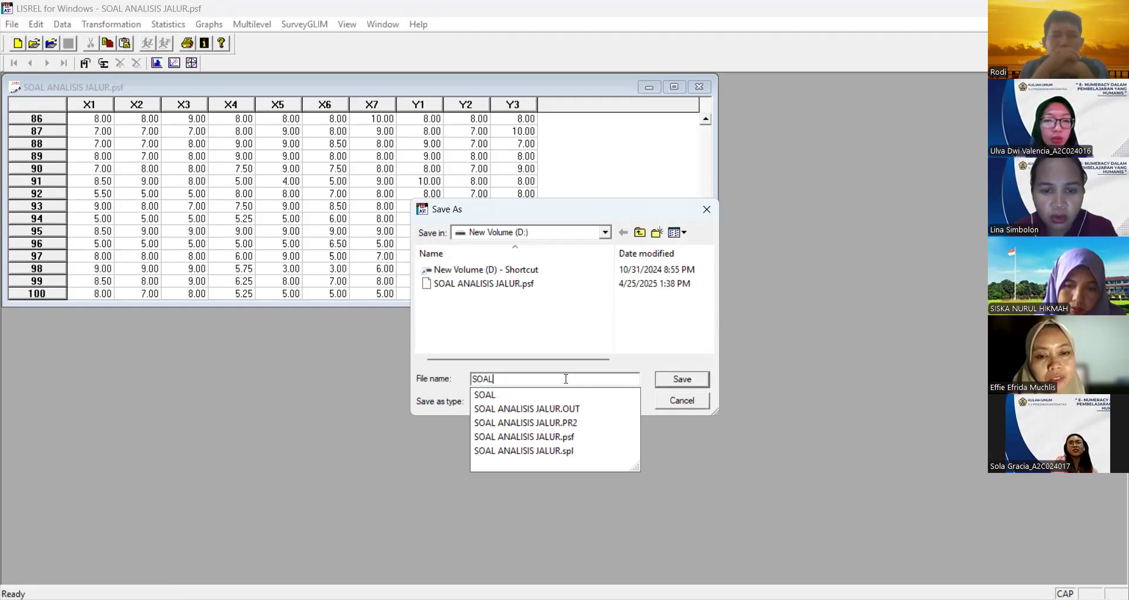
pyautogui.write('1')
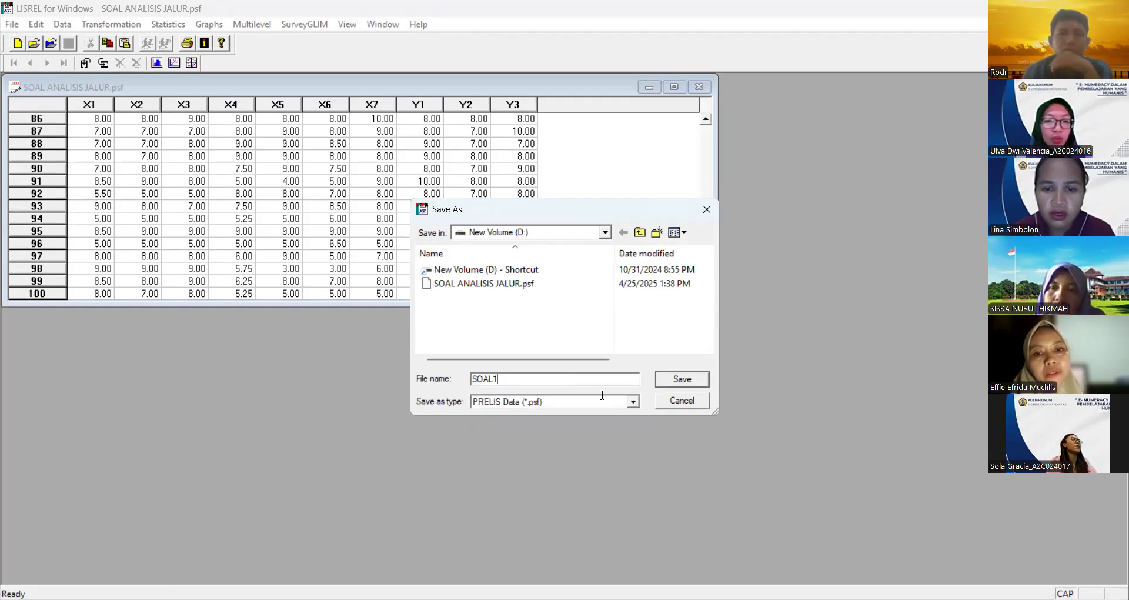
pyautogui.click(670, 379)
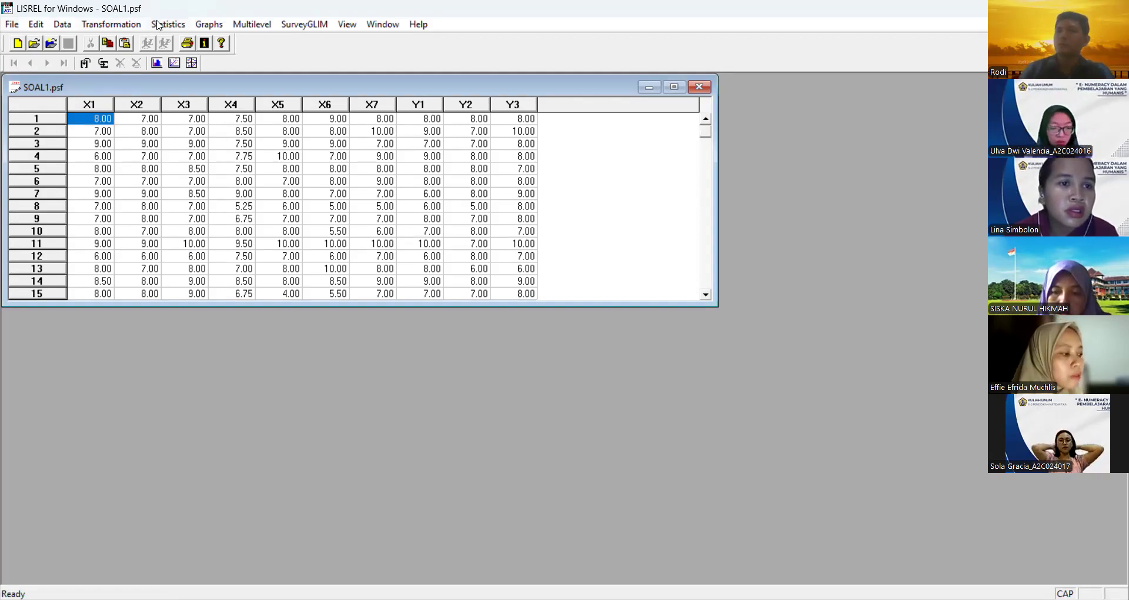
# Step: Define all variables X1 to X7 and Y1 to Y3 as Continuous, applying the variable type to all
pyautogui.click(159, 25)
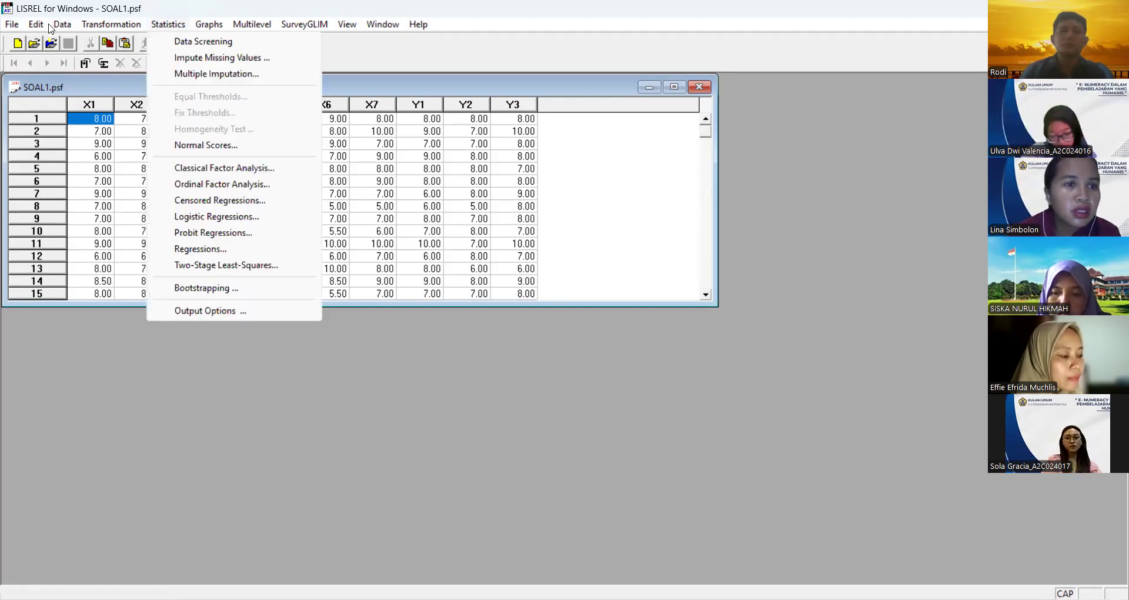
pyautogui.click(82, 43)
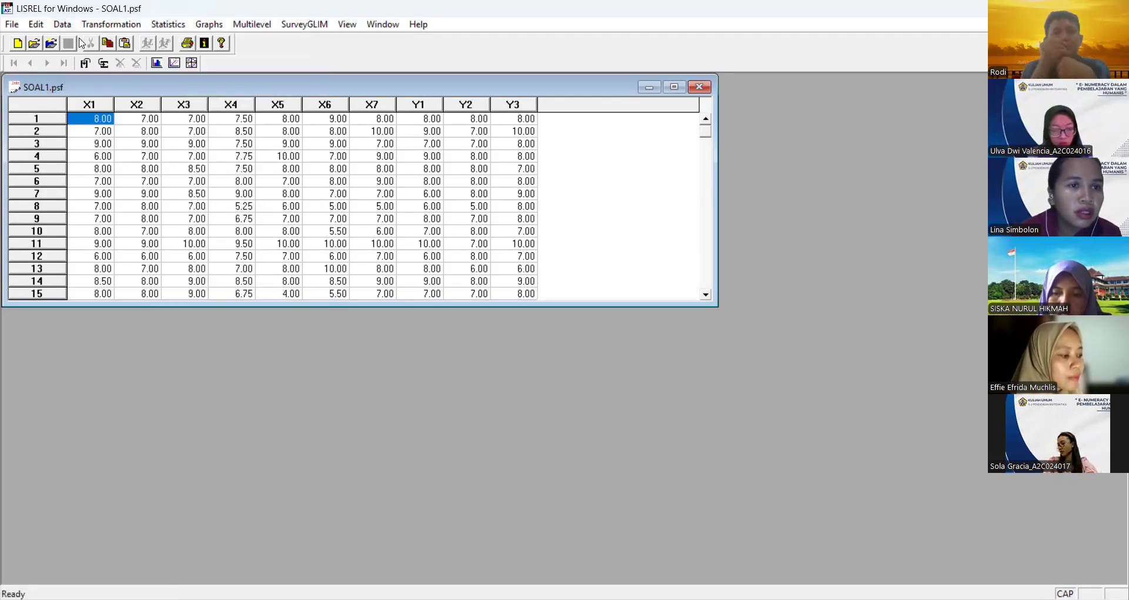
pyautogui.click(62, 25)
pyautogui.click(82, 41)
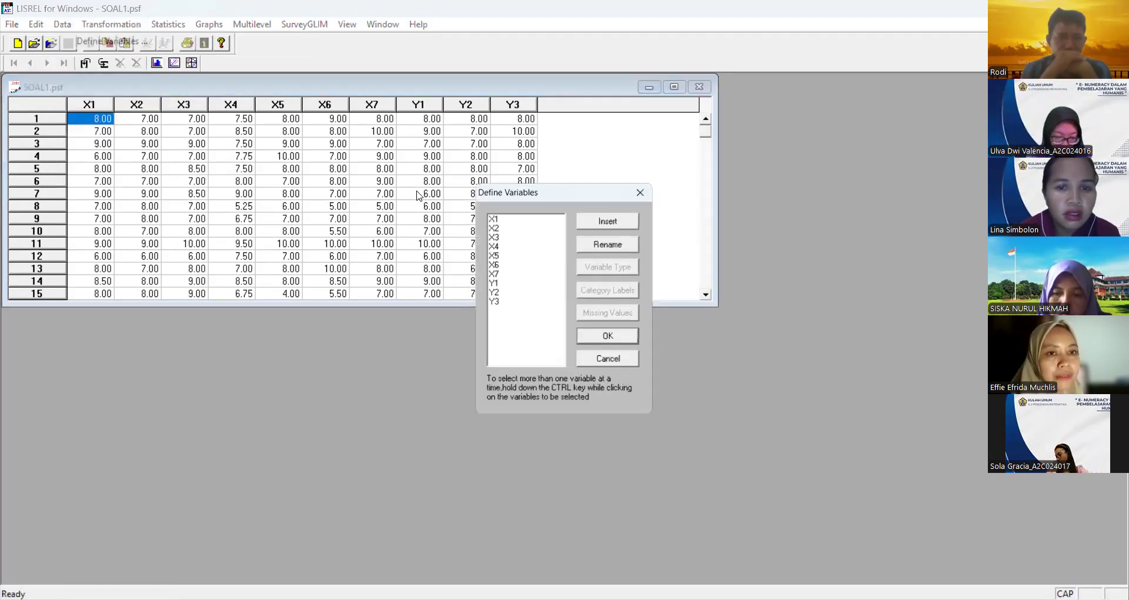
pyautogui.click(503, 219)
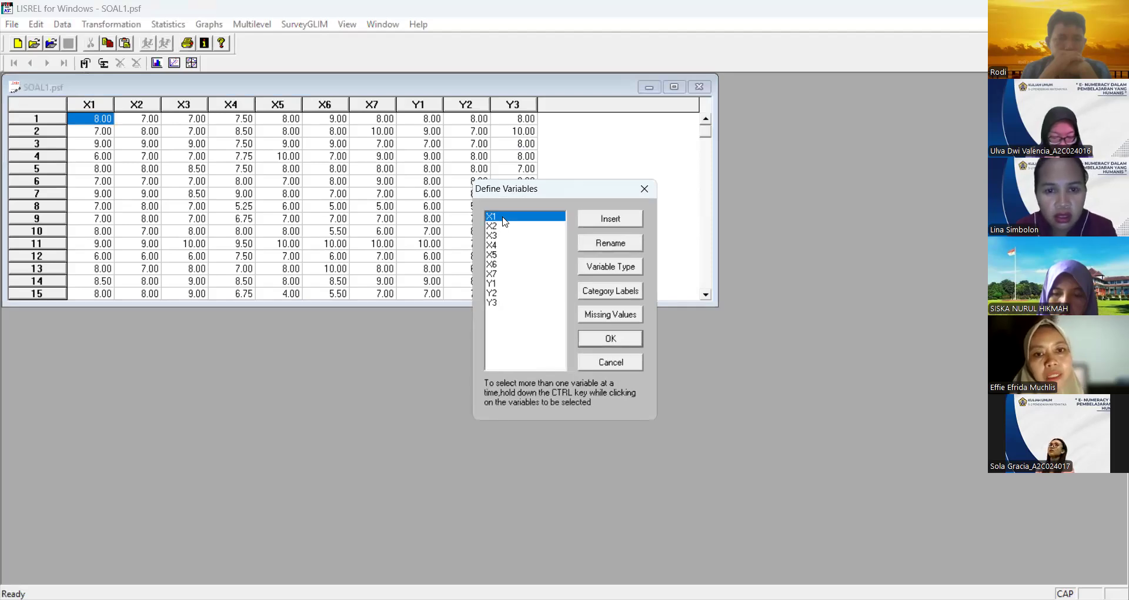
pyautogui.hotkey('shift', 'Down')
pyautogui.hotkey('shift', 'Down')
pyautogui.hotkey('shift', 'Down')
pyautogui.hotkey('shift', 'Down')
pyautogui.hotkey('shift', 'Down')
pyautogui.hotkey('shift', 'Down')
pyautogui.hotkey('shift', 'Down')
pyautogui.hotkey('shift', 'Down')
pyautogui.hotkey('shift', 'Down')
pyautogui.click(625, 269)
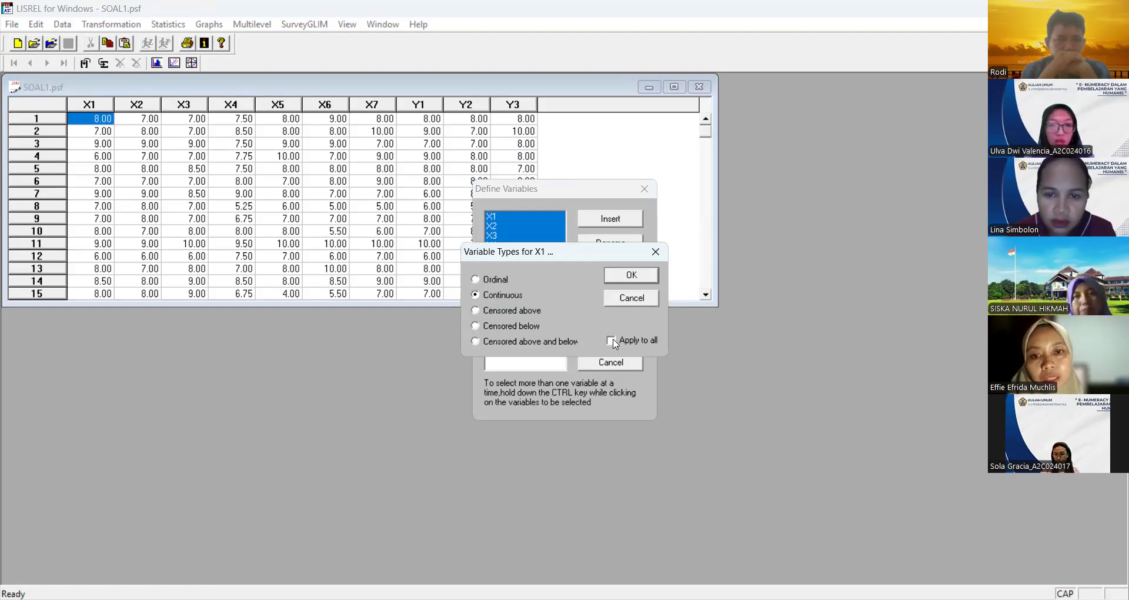
pyautogui.click(611, 341)
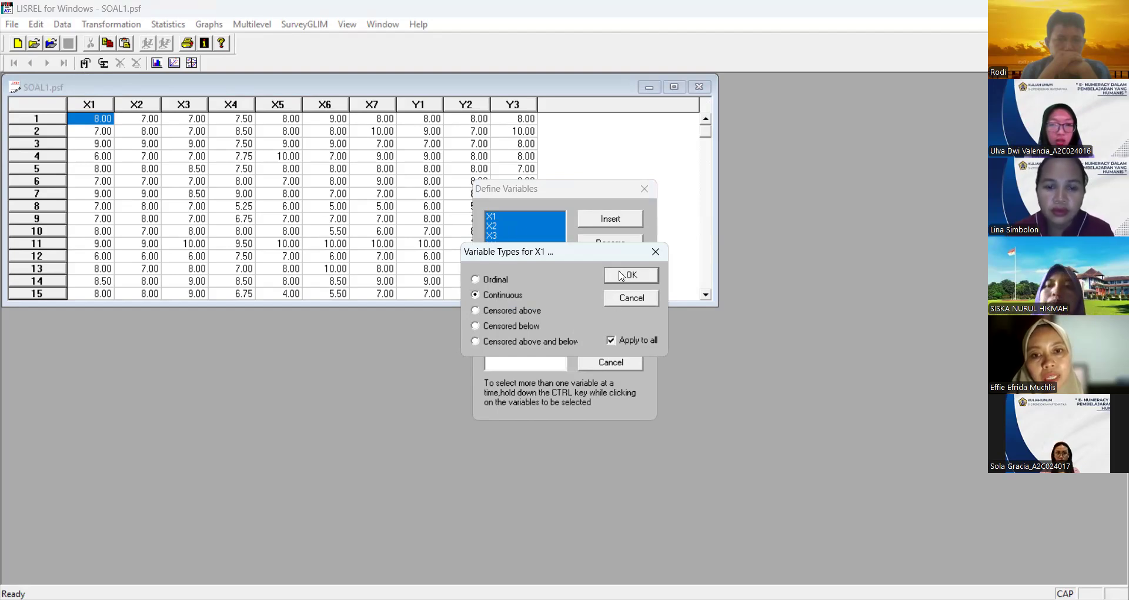
pyautogui.click(622, 276)
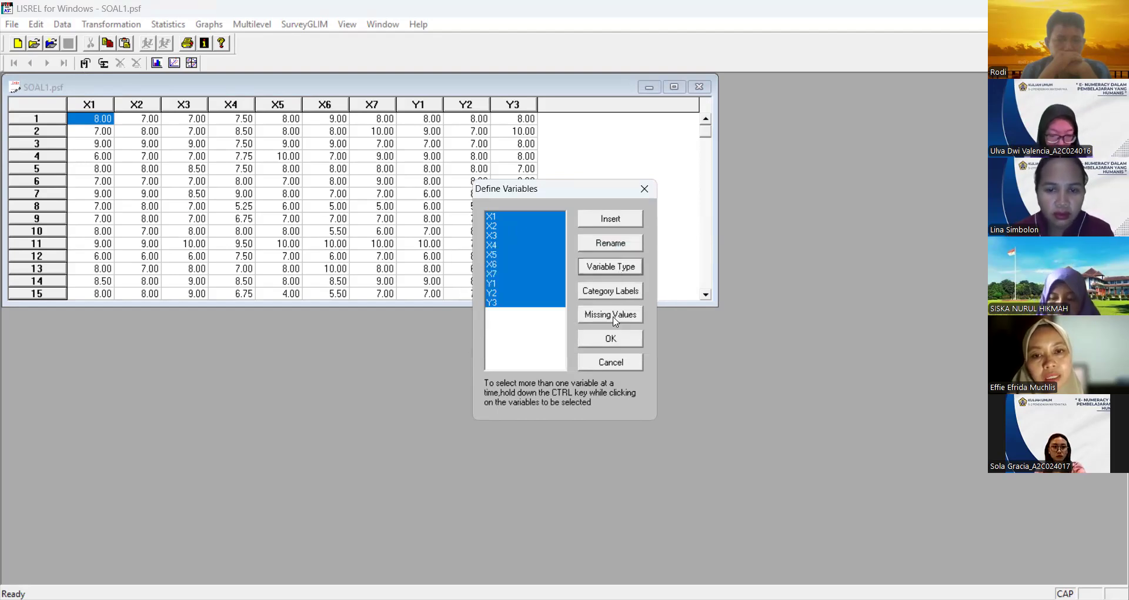
pyautogui.click(614, 345)
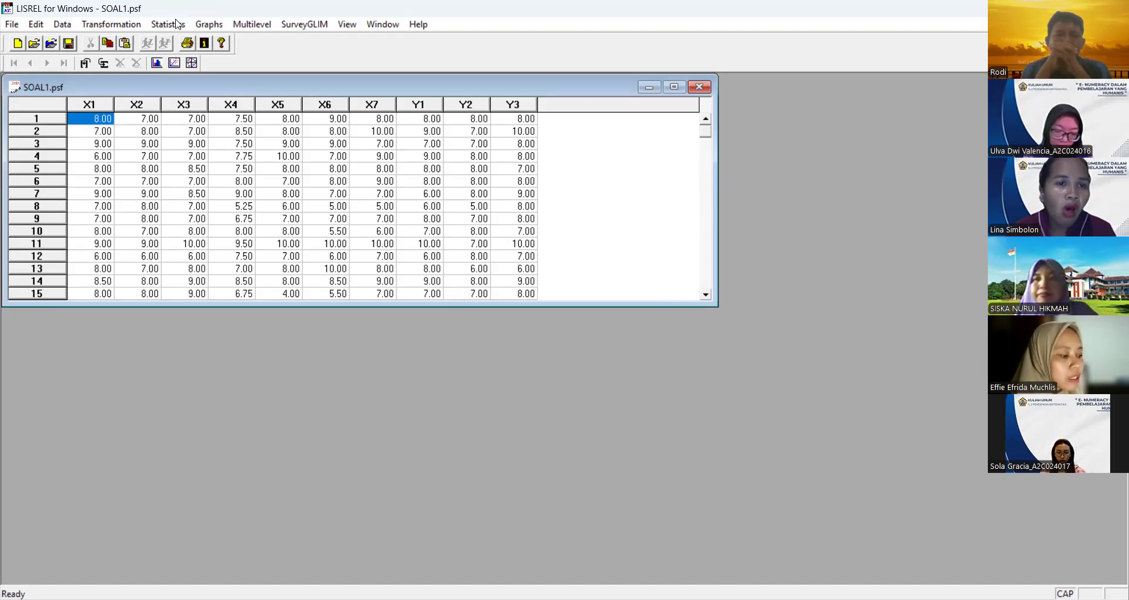
# Step: Try to open the statistical output options for the SOAL1 data
pyautogui.click(176, 24)
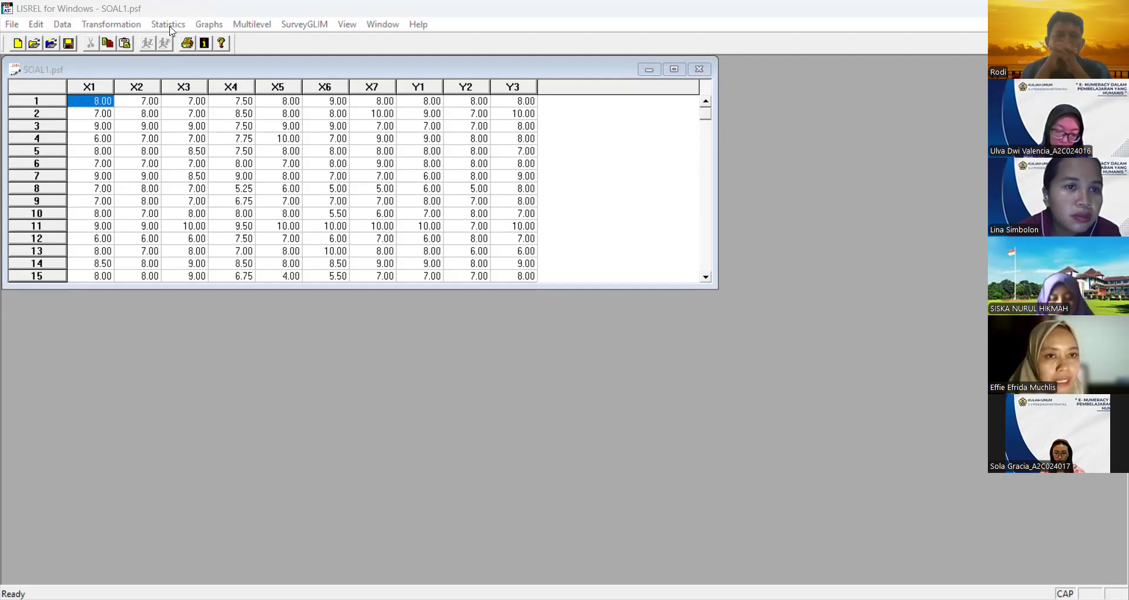
pyautogui.click(170, 26)
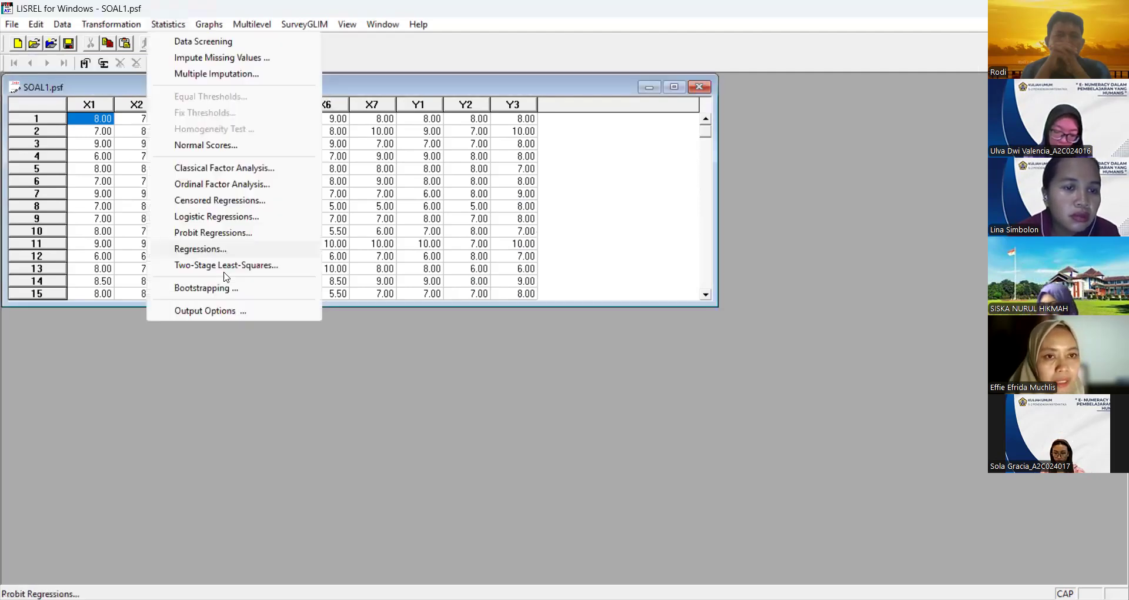
pyautogui.click(218, 313)
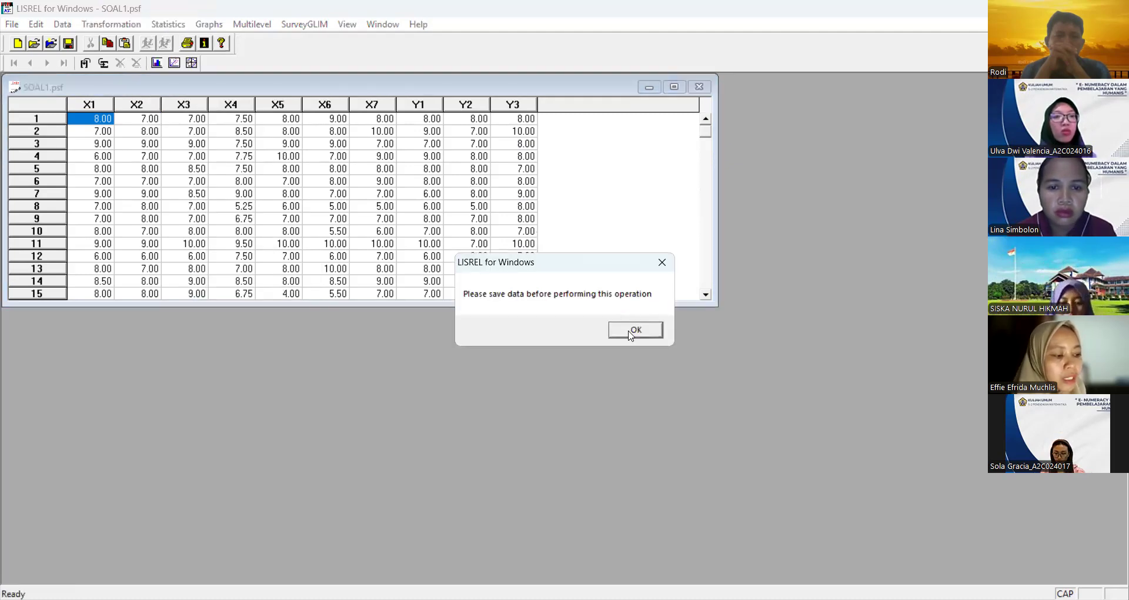
pyautogui.click(631, 331)
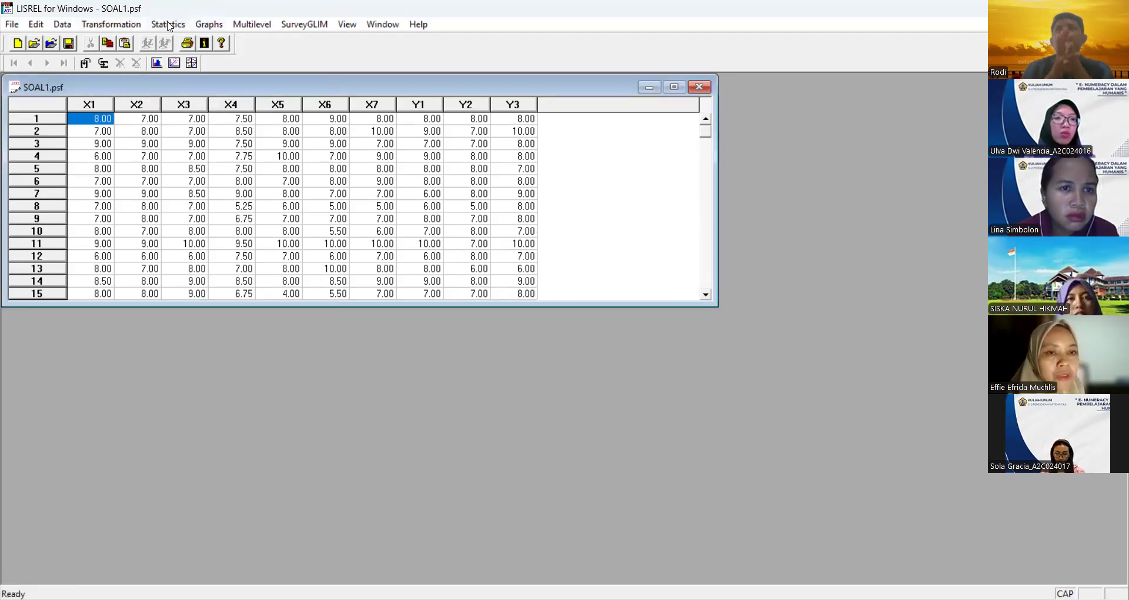
# Step: Create a syntax-only file with the SIMPLIS model of PMAT and KD on PCM, using covariances from D:\SOAL1.COV and sample size 100
pyautogui.click(12, 24)
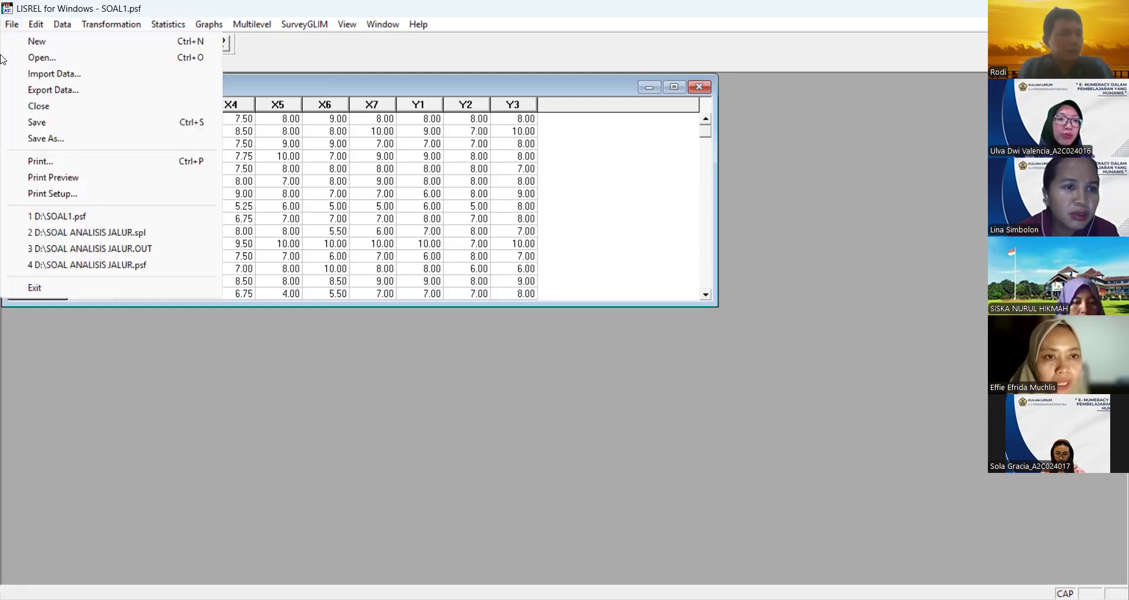
pyautogui.click(37, 41)
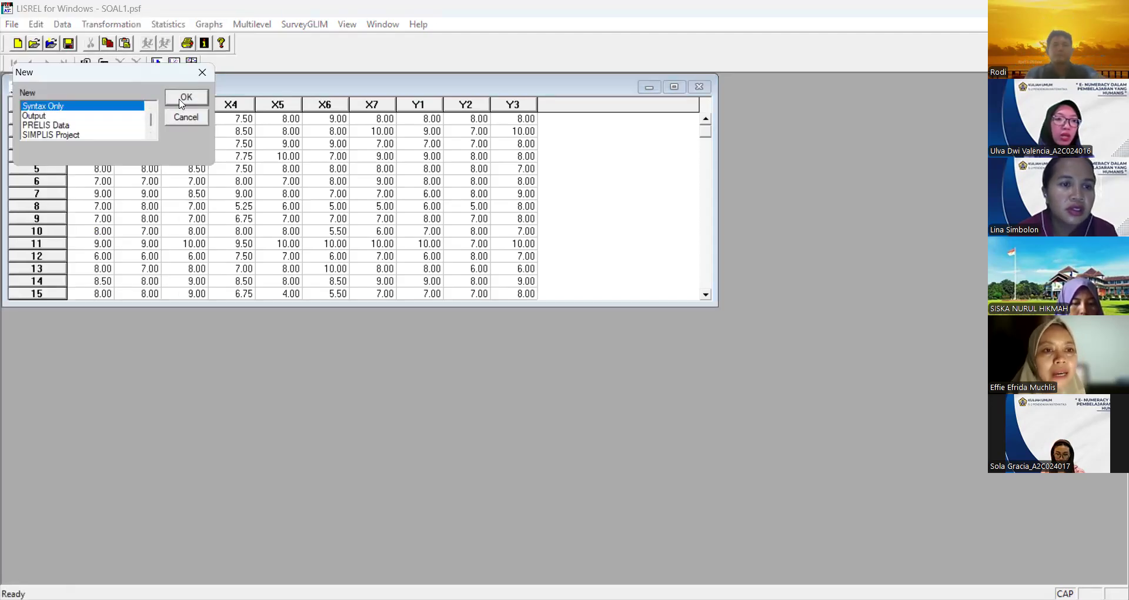
pyautogui.click(183, 100)
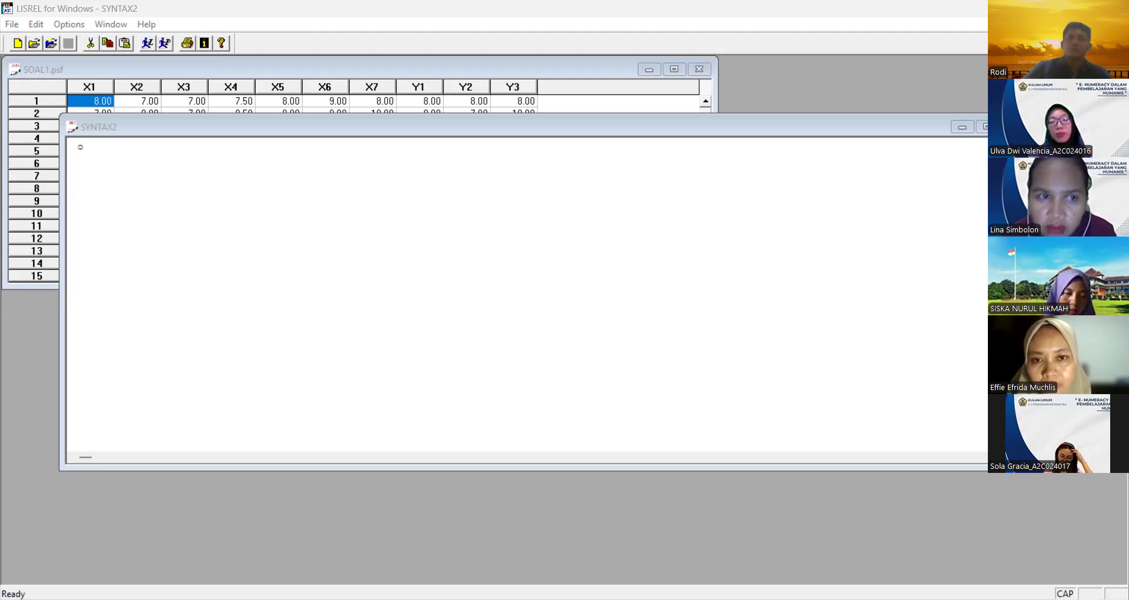
pyautogui.click(548, 376)
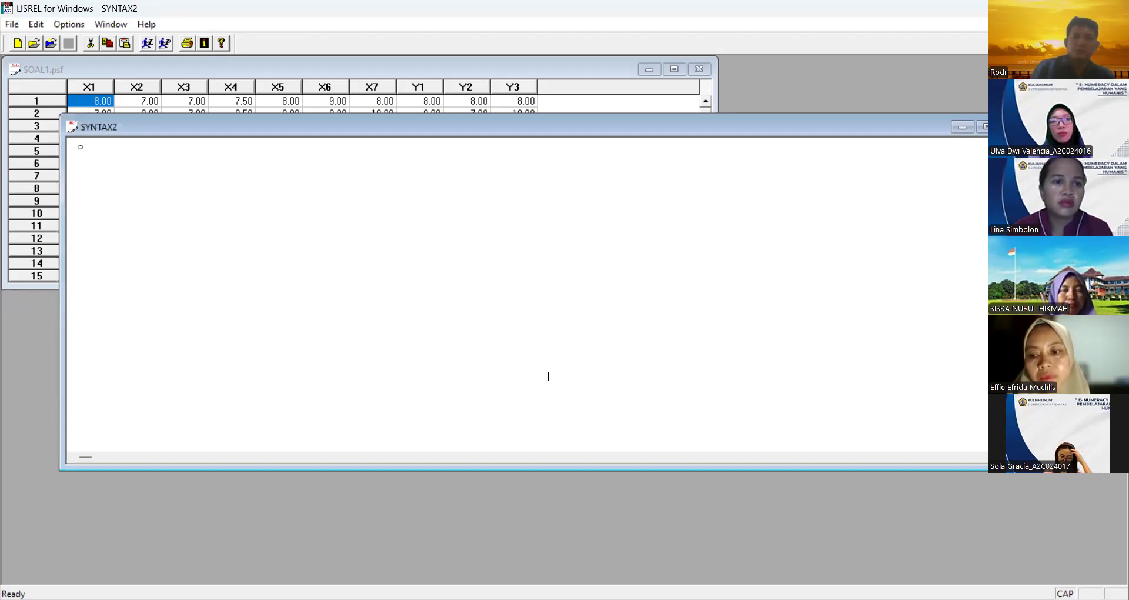
pyautogui.write('PENGARUH PMAT KD TERHADAP PCM OBSERVED VARIABLE X1-X4 X5-X7 Y1-Y3 COVARIANCE MATRIX FROM FILE D:\\SOAL1.COV LATENT VARIABLES PMAT KD PCM SAMPLE SIZE 100 RELATIONSHIPS X1-X4 = PMAT X5-X7 = KD Y1-Y3 = PCM PCM = KD PCM = PMAT PCM = KD PMAT OPTIONS: SC SS EF RS PATH DIAGRAM END OF PROGRAM')
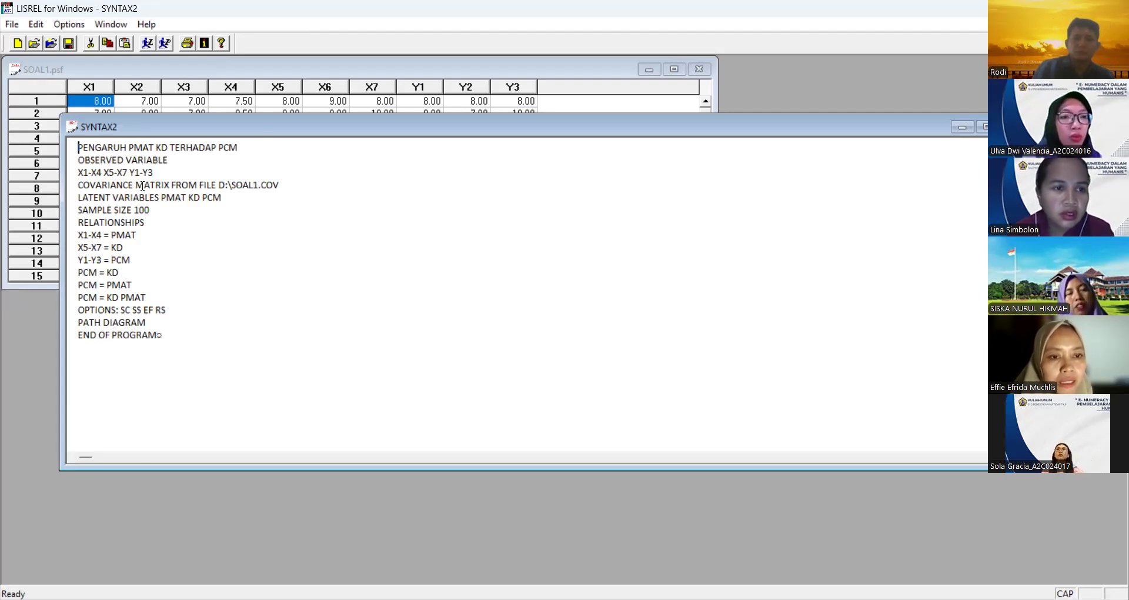
# Step: Run the SIMPLIS path analysis syntax, saving it as the Simplis Syntax file SOAL1 on drive D:
pyautogui.click(146, 44)
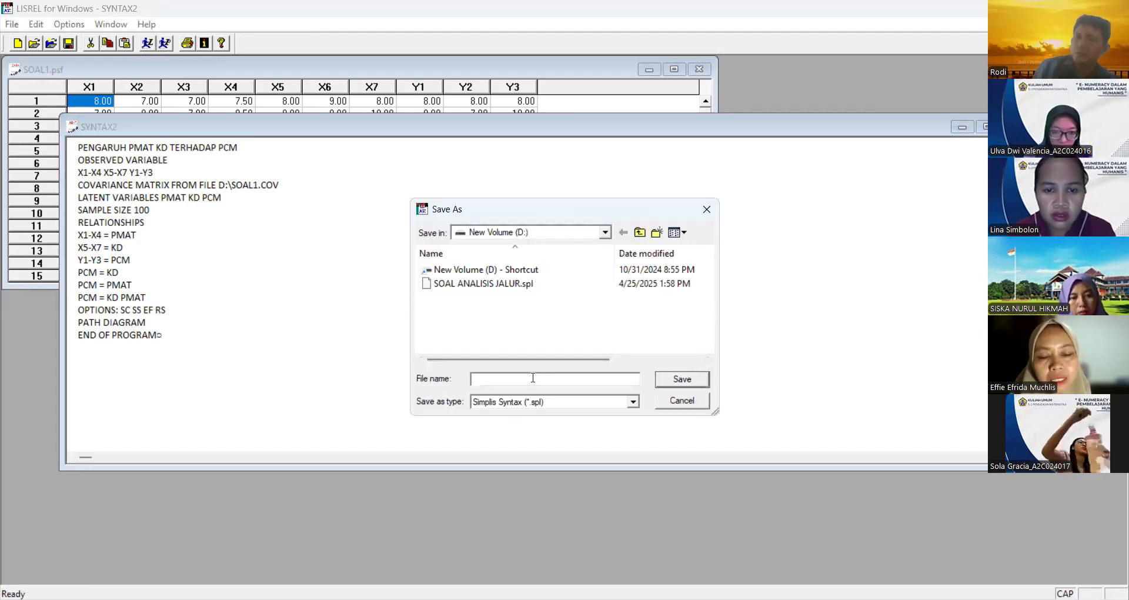
pyautogui.write('SOAL1')
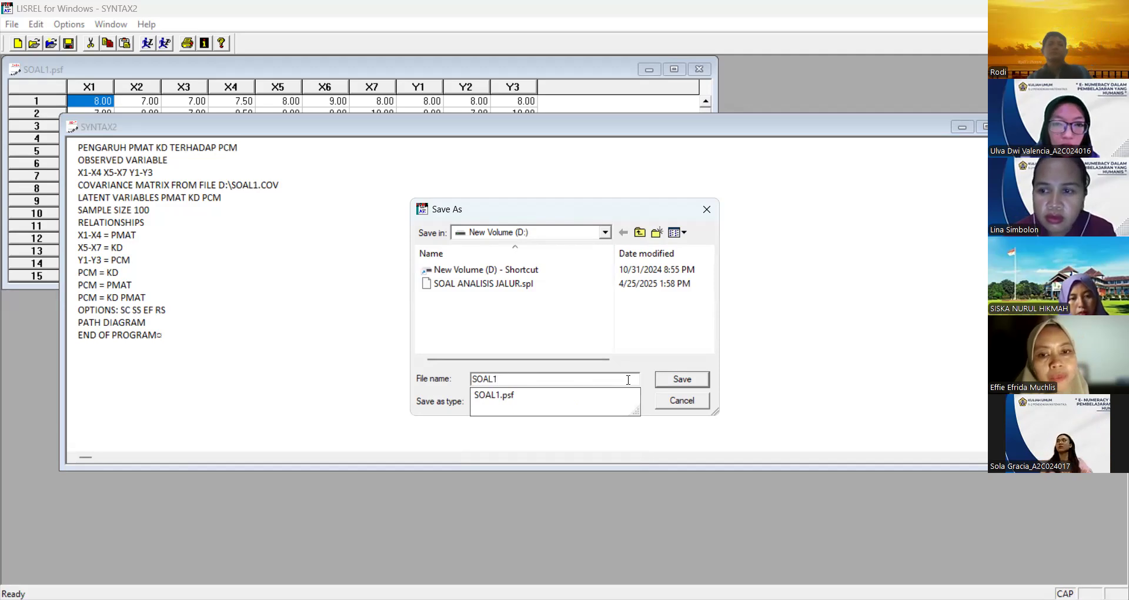
pyautogui.click(664, 382)
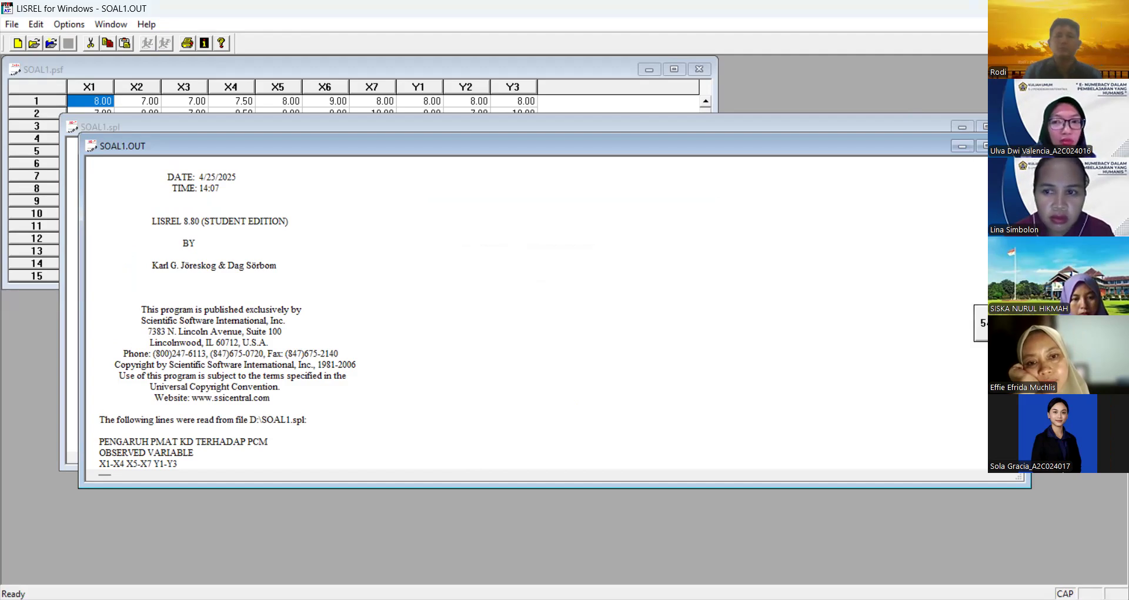
# Step: Read the SOAL1.OUT output to its end and close it together with the SOAL1.spl syntax file
pyautogui.press('pagedown')
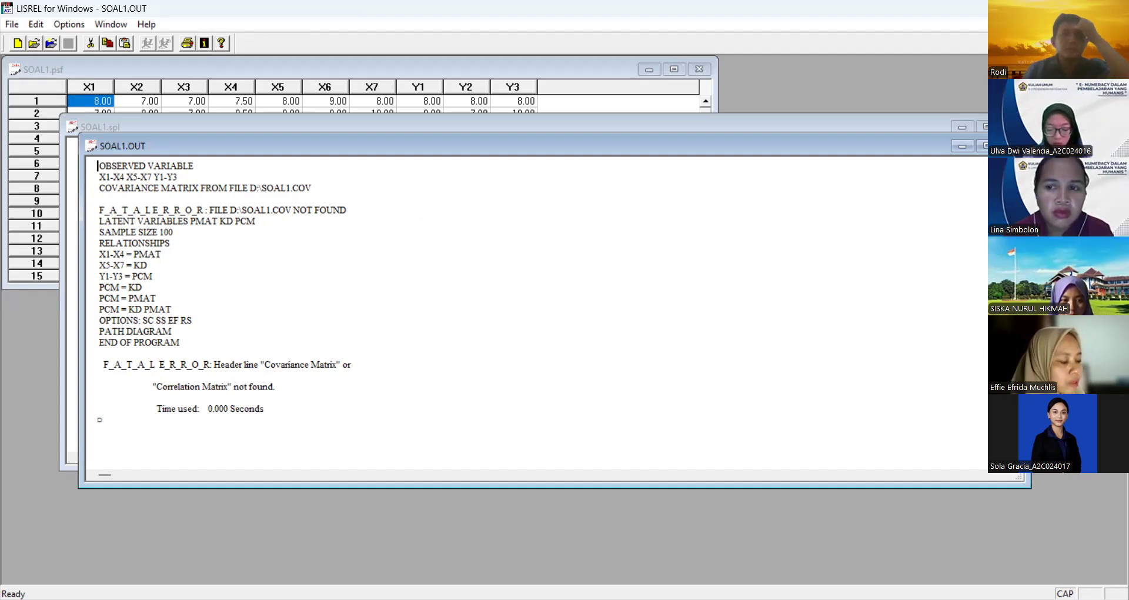
pyautogui.click(1012, 146)
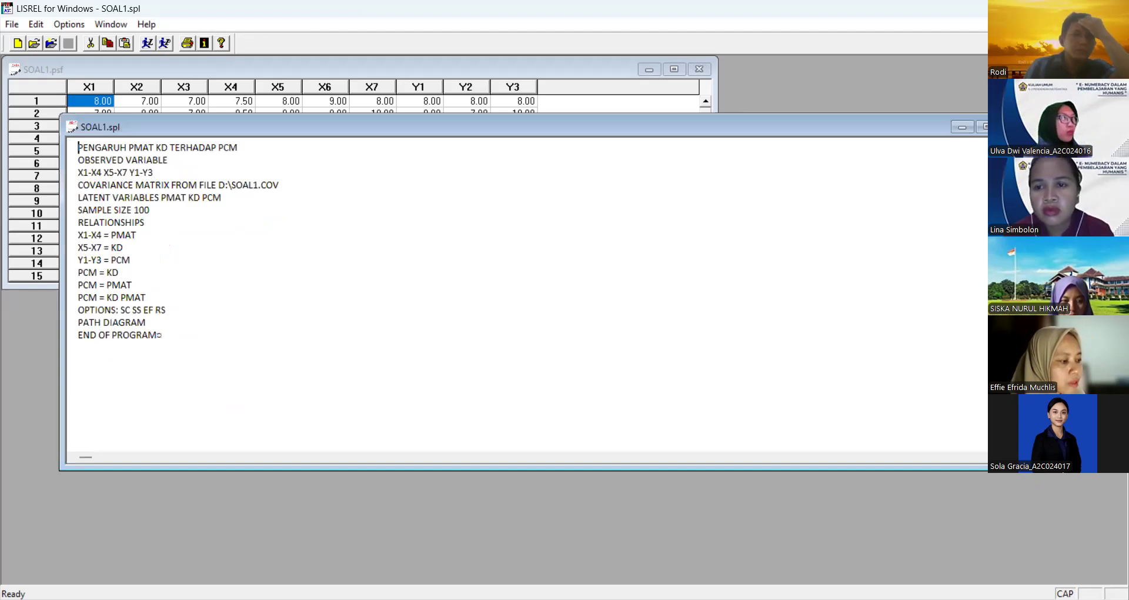
pyautogui.click(913, 131)
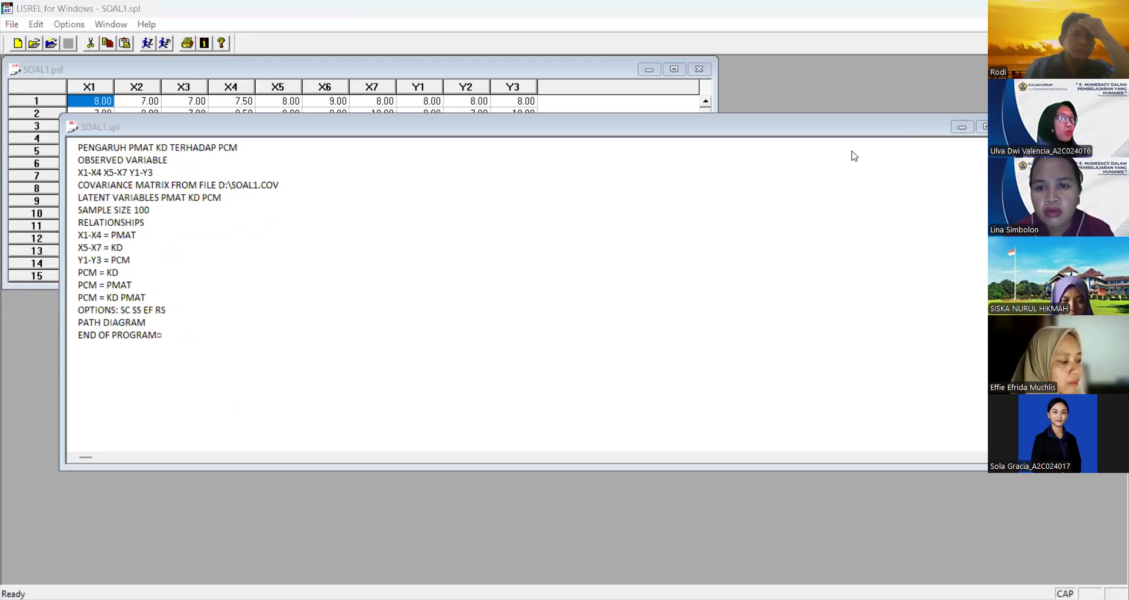
pyautogui.moveTo(999, 127); pyautogui.dragTo(1002, 183)
pyautogui.click(1014, 182)
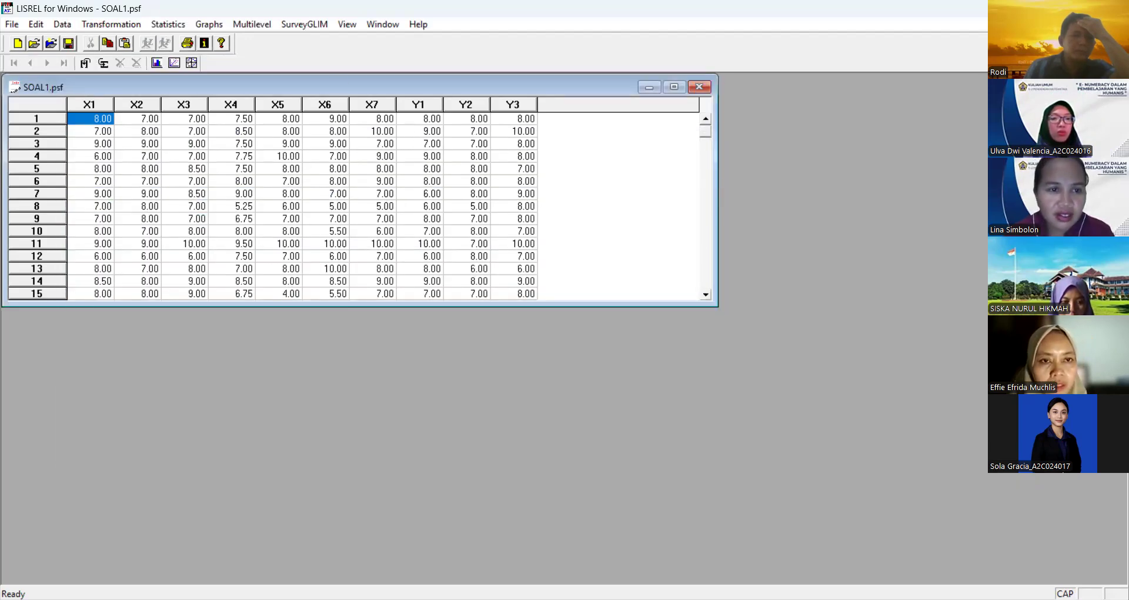
# Step: Try to save the data again as the PRELIS data file SOAL1 on drive D:, declining to replace the existing file
pyautogui.hotkey('alt', 'Tab')
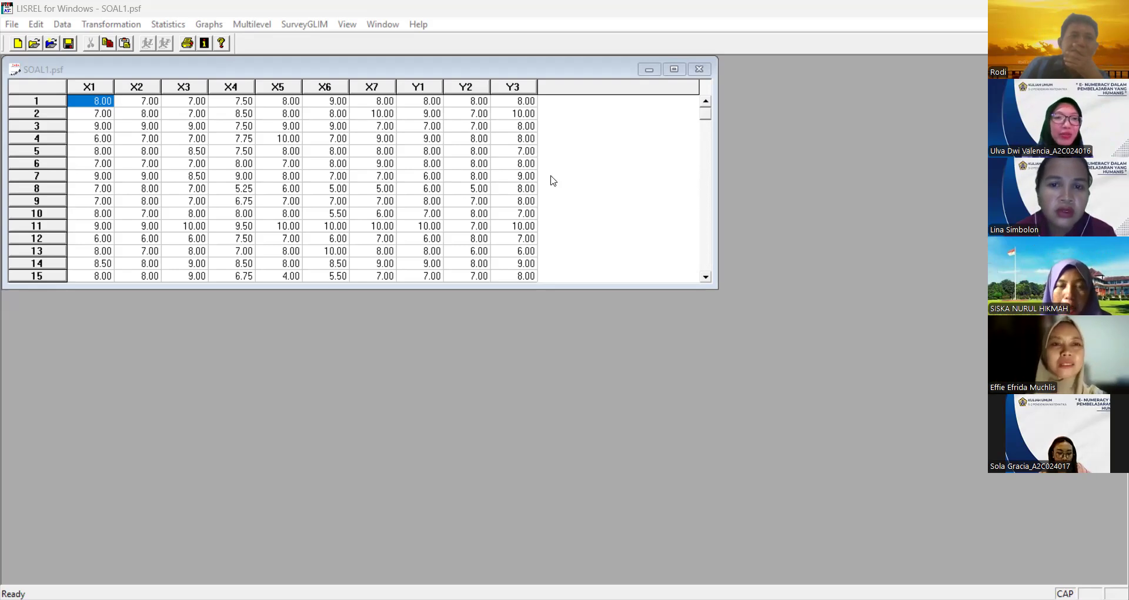
pyautogui.click(67, 49)
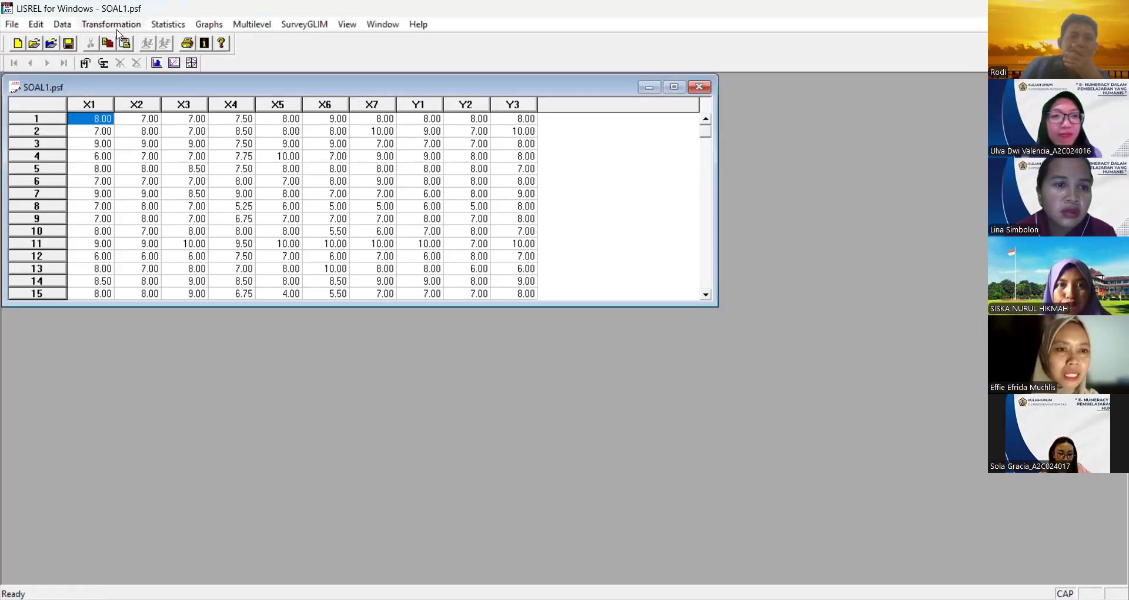
pyautogui.click(12, 24)
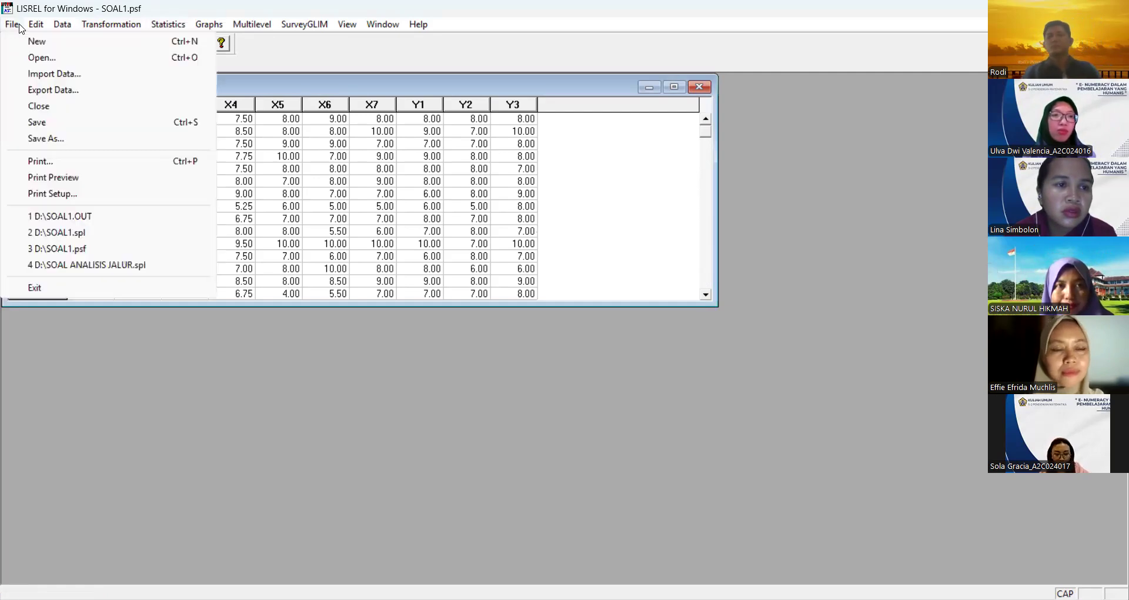
pyautogui.click(64, 141)
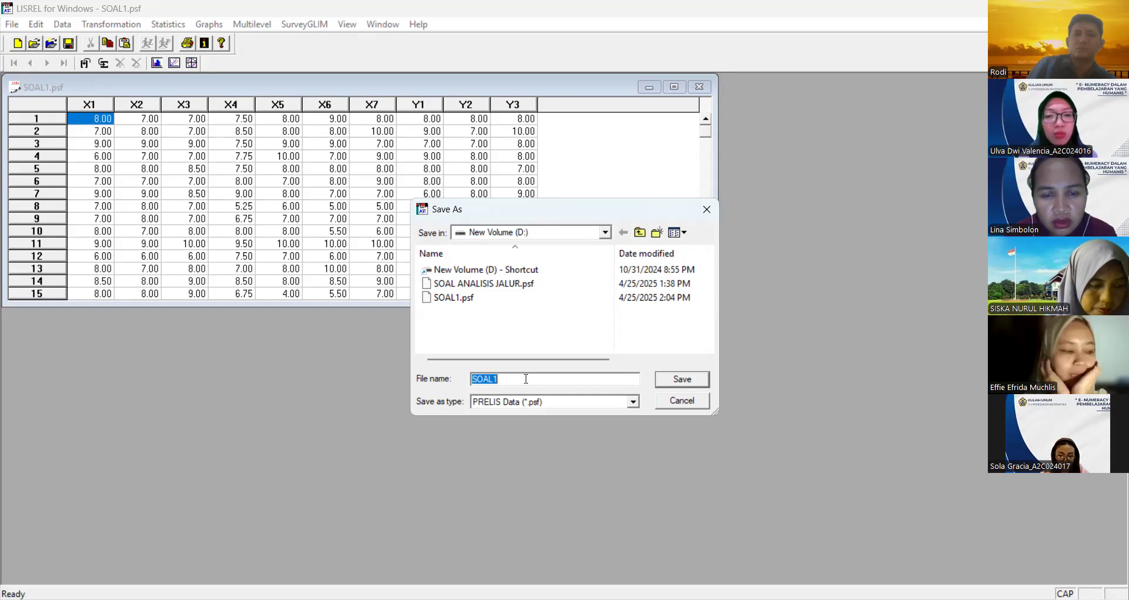
pyautogui.click(627, 403)
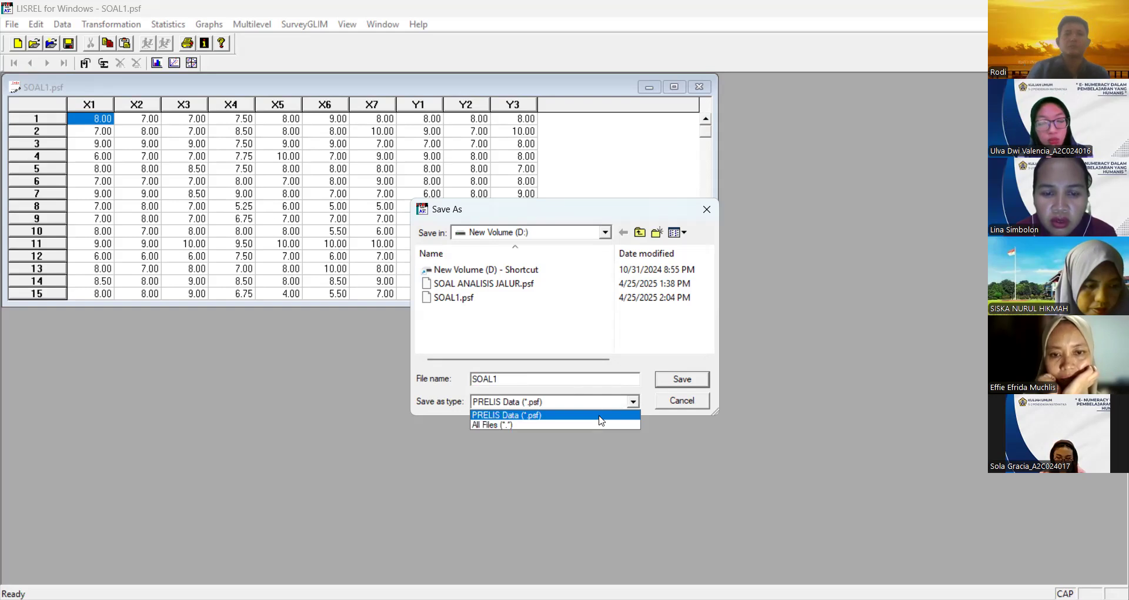
pyautogui.click(650, 392)
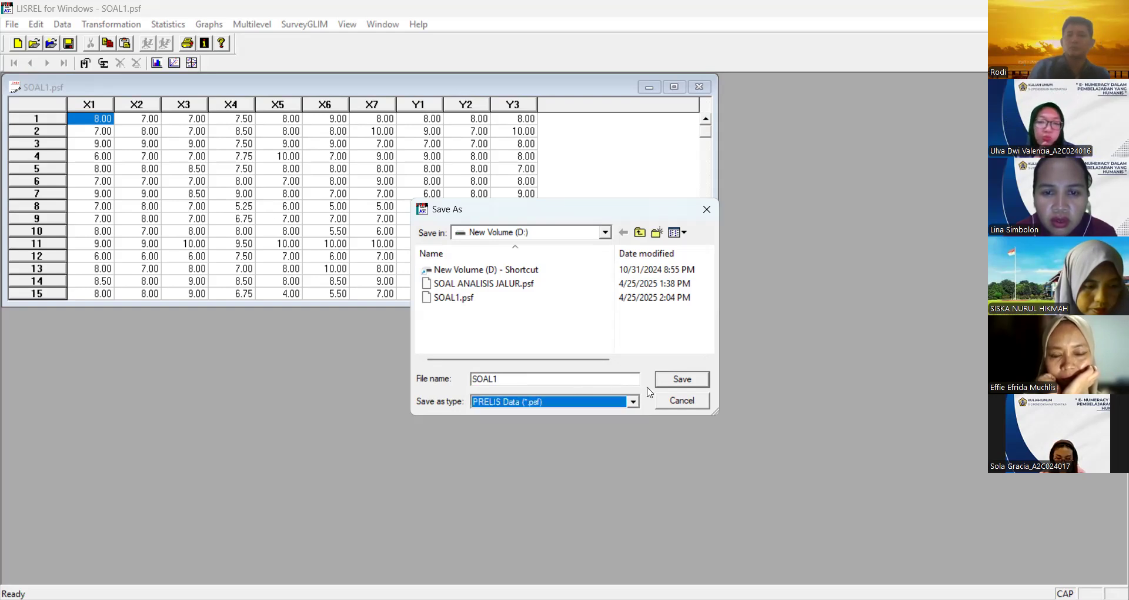
pyautogui.click(683, 381)
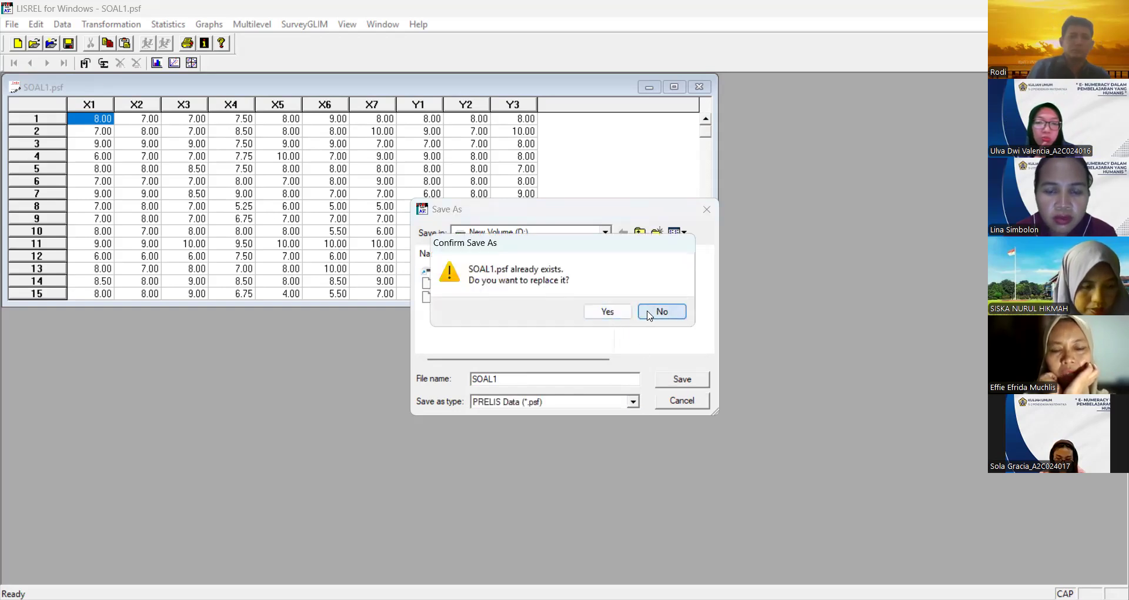
pyautogui.click(649, 316)
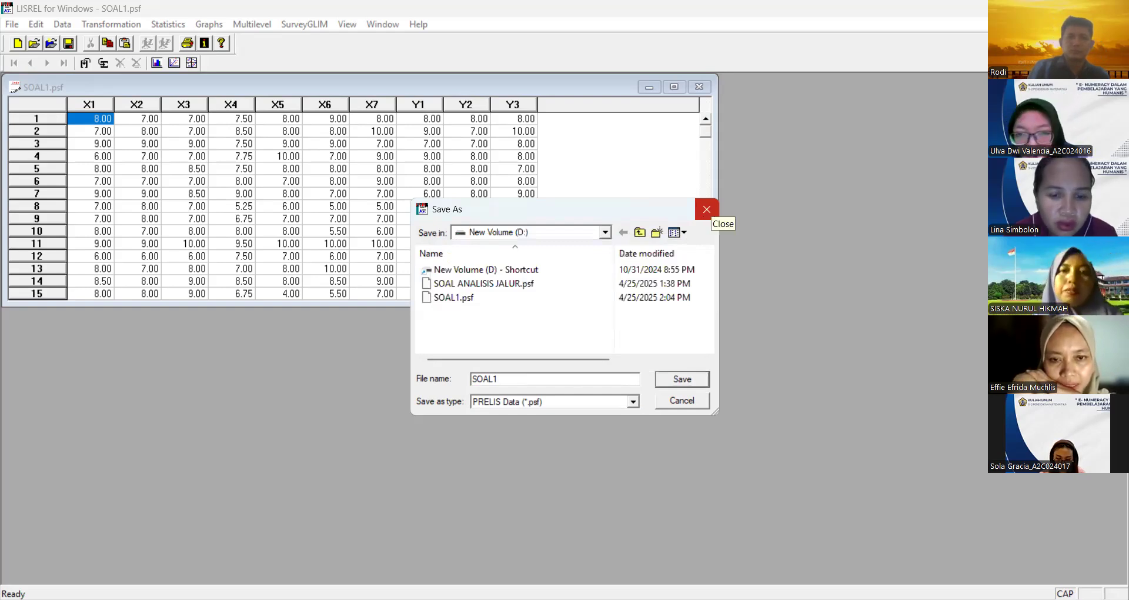
pyautogui.click(706, 208)
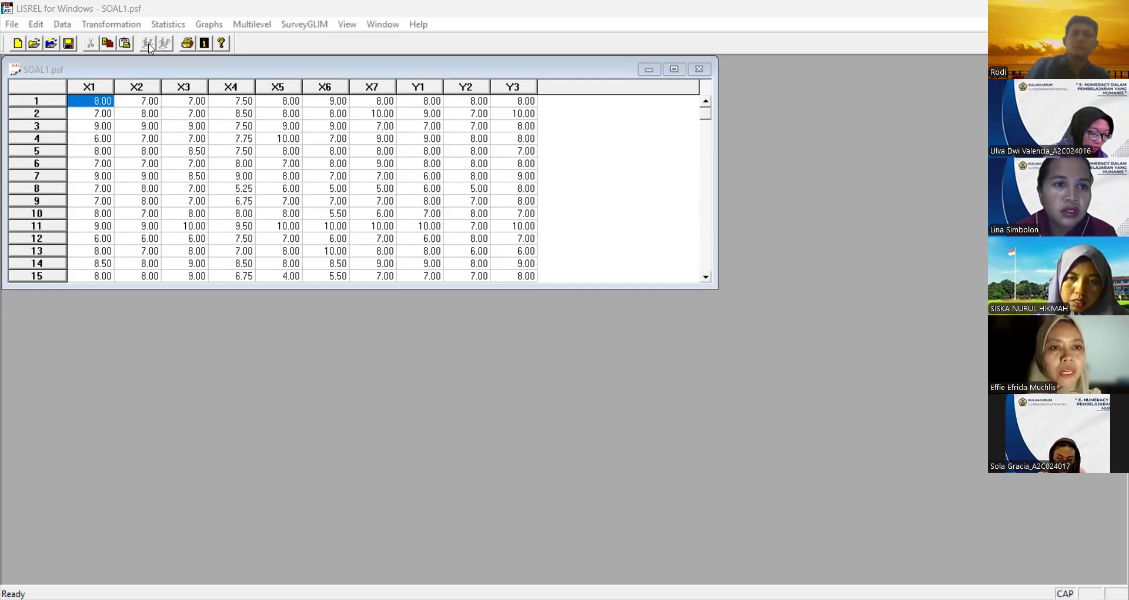
# Step: Save a copy of the data as the PRELIS data file SOAL2 on drive D:
pyautogui.click(164, 25)
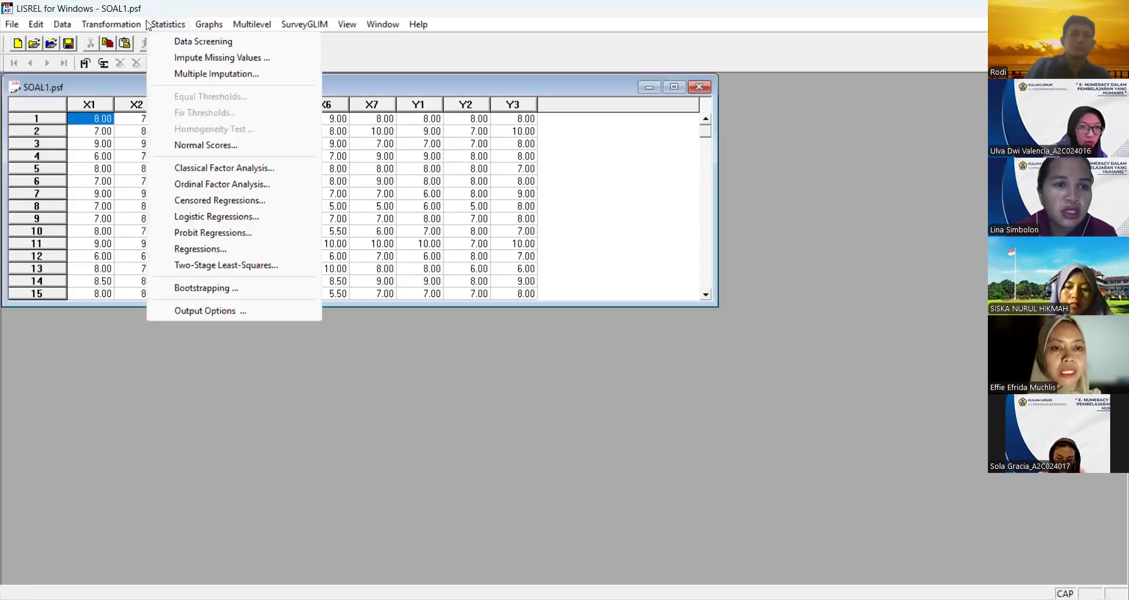
pyautogui.click(11, 25)
pyautogui.click(47, 140)
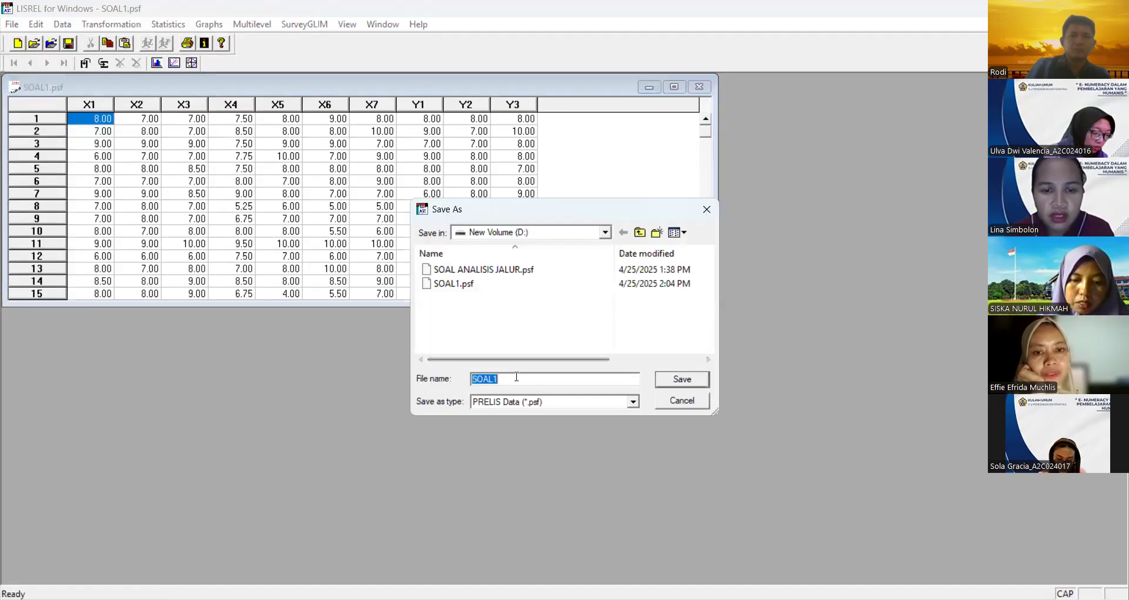
pyautogui.click(512, 379)
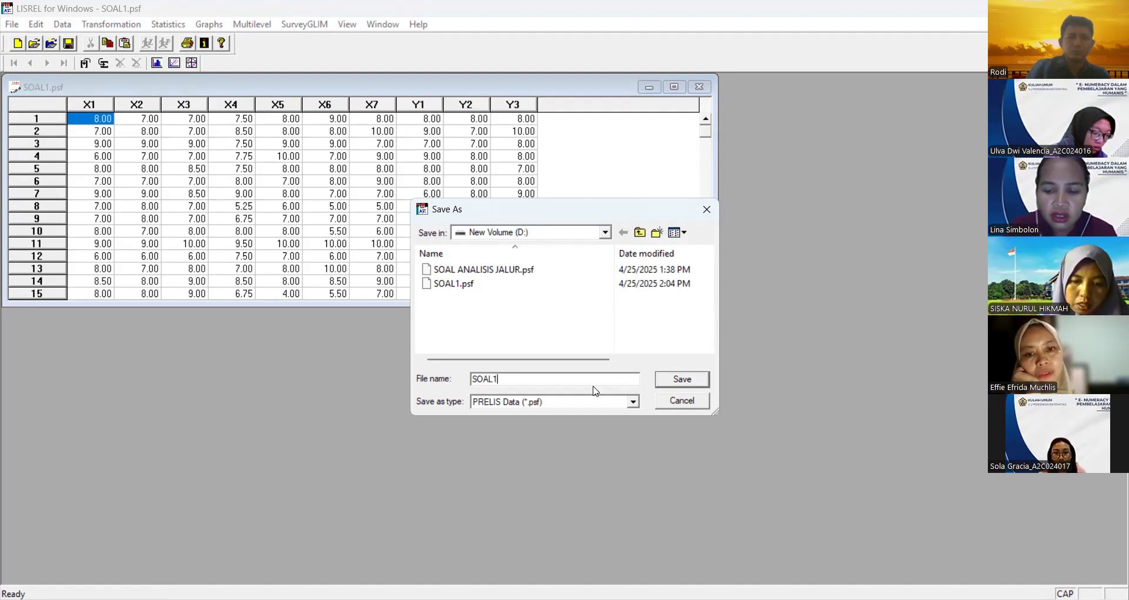
pyautogui.press('BackSpace')
pyautogui.write('2')
pyautogui.click(675, 382)
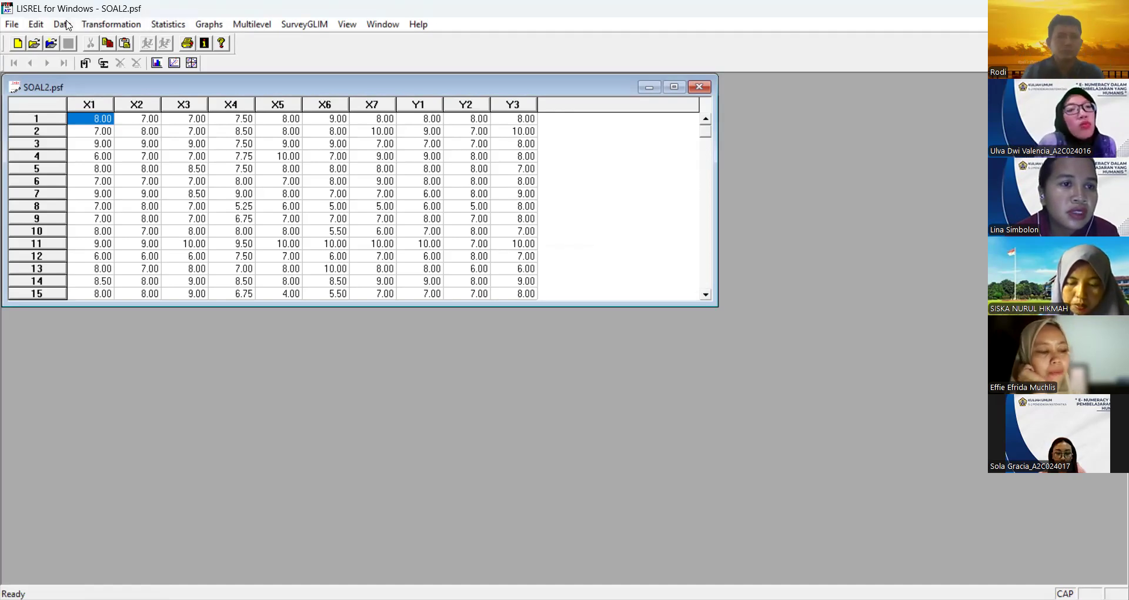
# Step: Define all variables from X1 to Y3 as continuous, applying the type to all
pyautogui.click(88, 24)
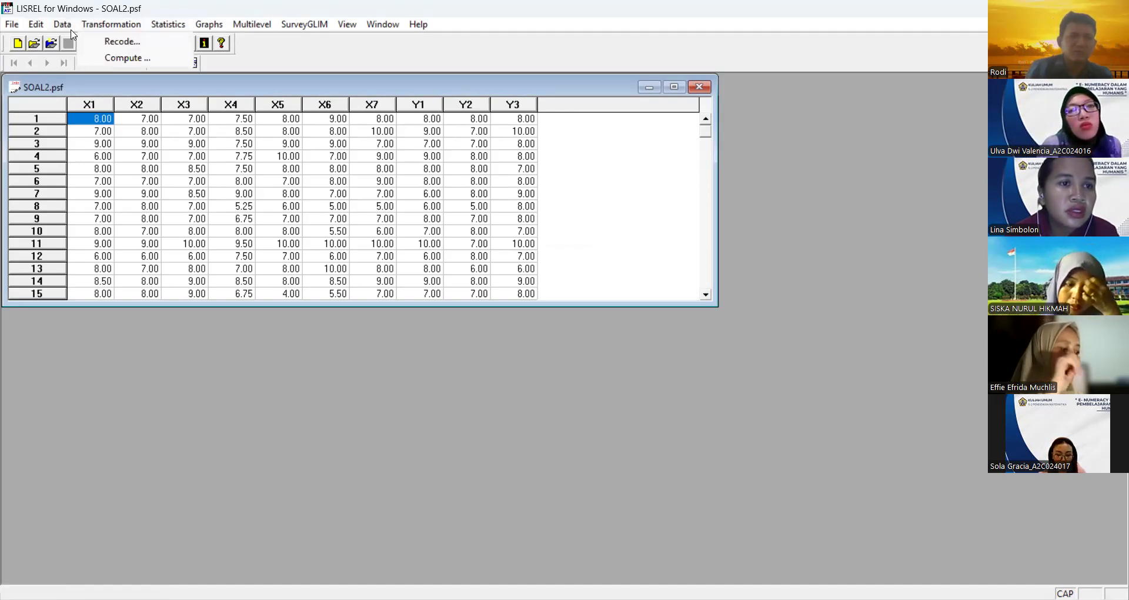
pyautogui.click(65, 24)
pyautogui.click(81, 42)
pyautogui.click(505, 217)
pyautogui.hotkey('shift', 'End')
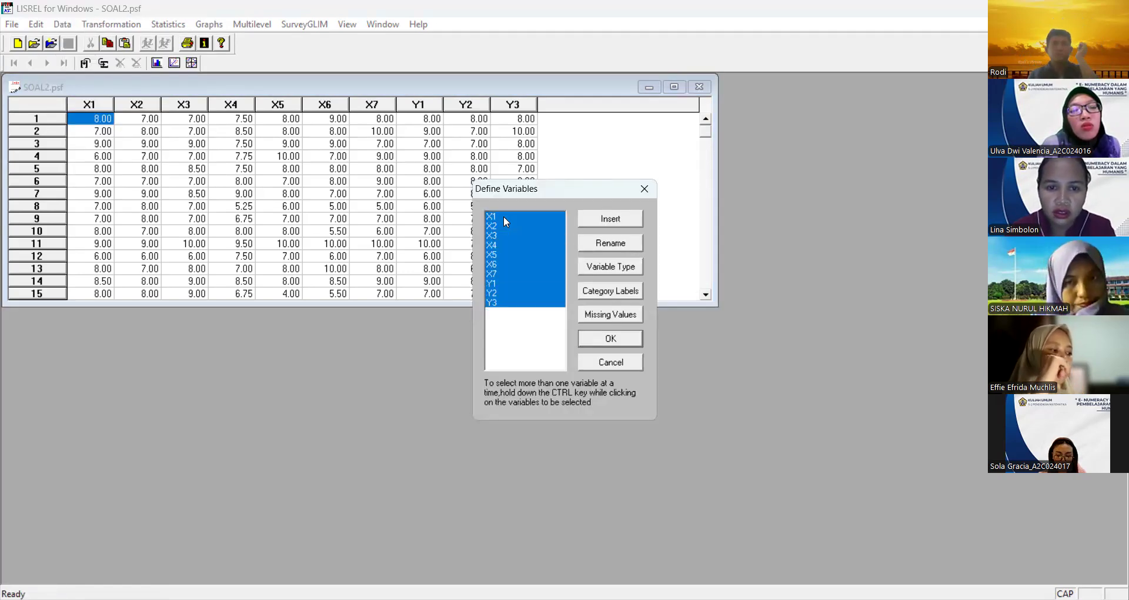
pyautogui.click(598, 269)
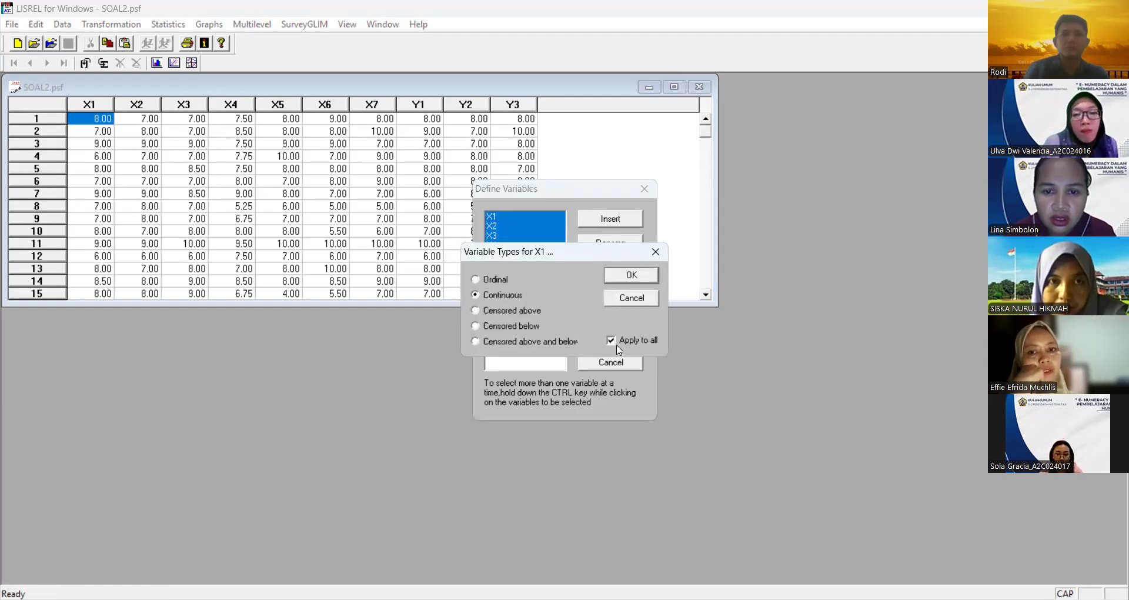
pyautogui.click(624, 276)
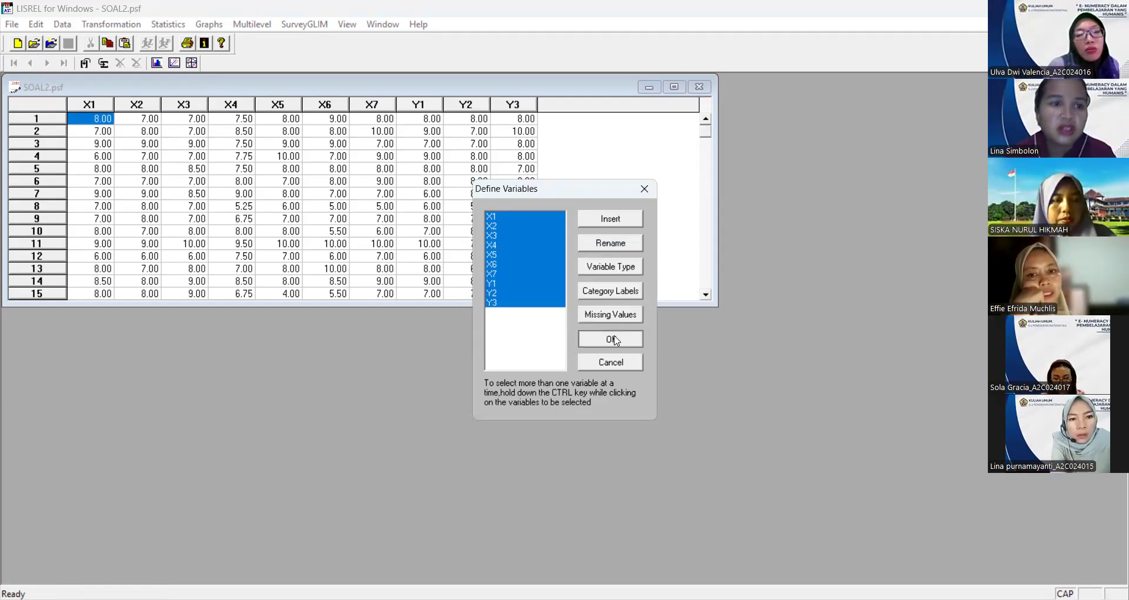
pyautogui.click(612, 339)
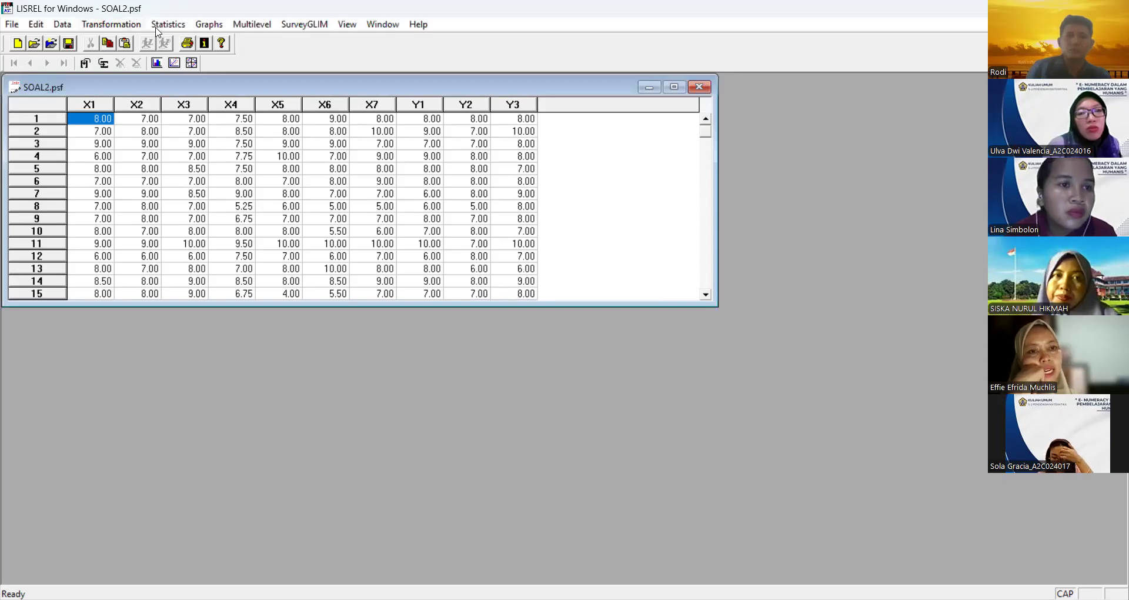
# Step: Try to open the output options for the data with its redefined variables still unsaved
pyautogui.click(167, 26)
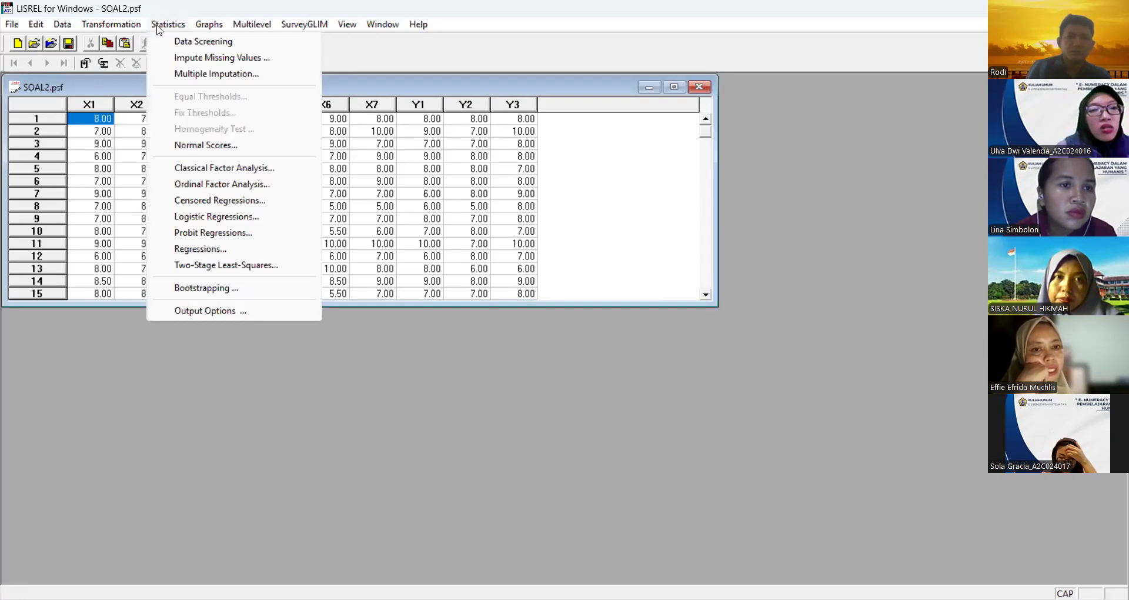
pyautogui.click(159, 28)
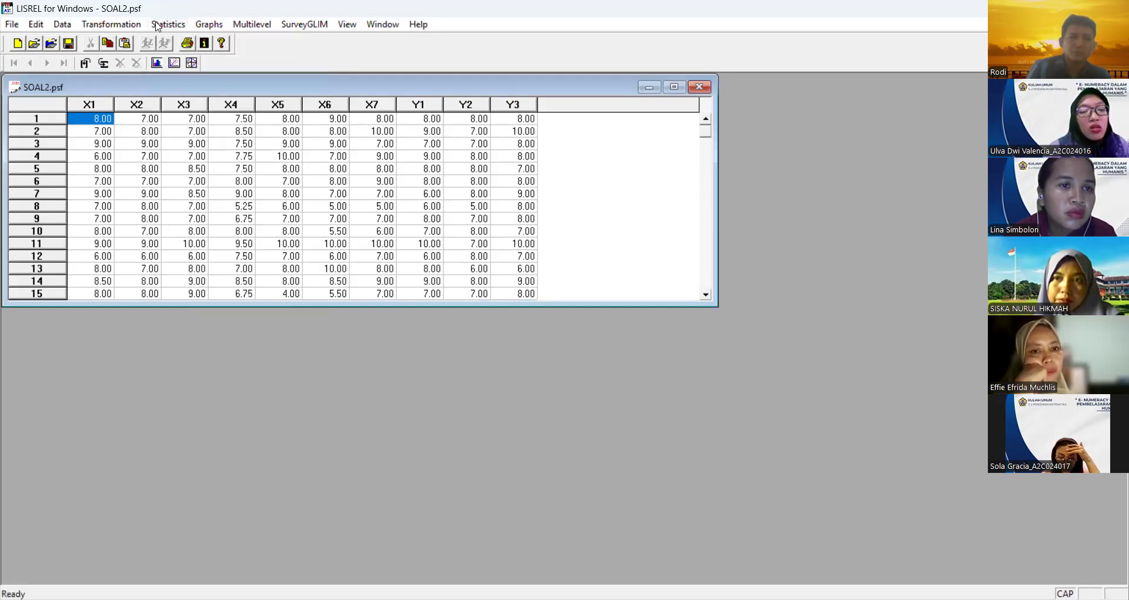
pyautogui.click(158, 26)
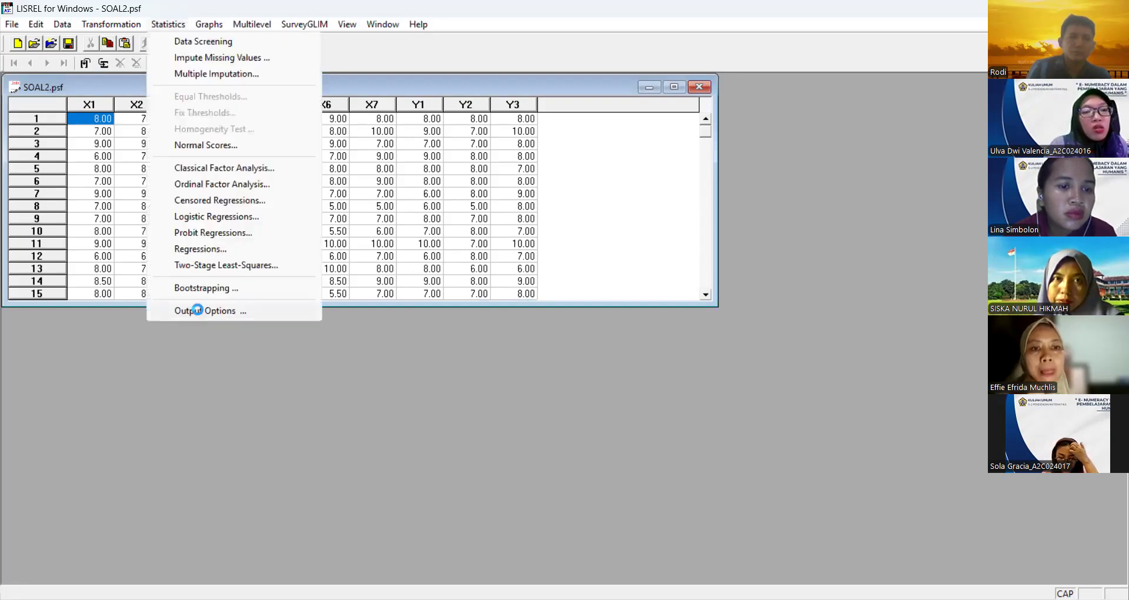
pyautogui.click(197, 310)
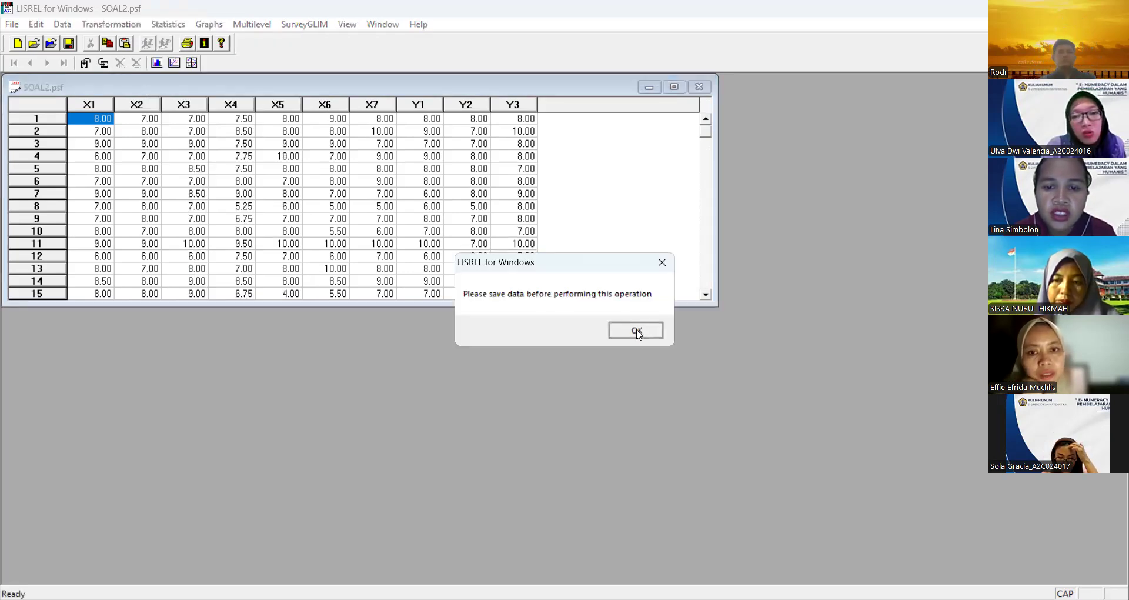
pyautogui.press('Return')
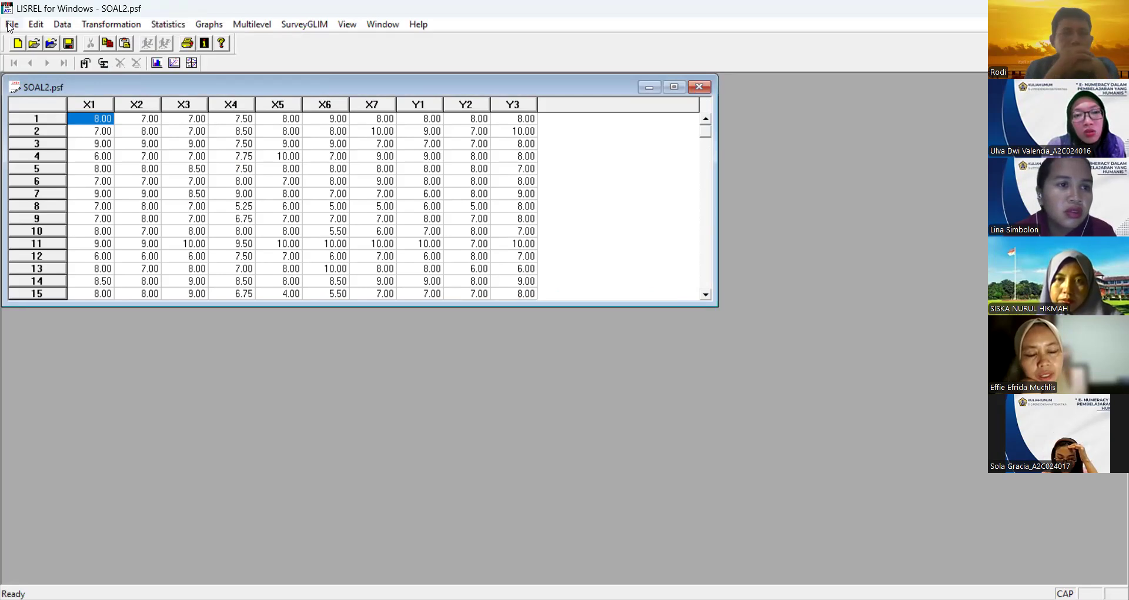
# Step: Save the SOAL2 data and output its covariance moment matrix to the file D:\SOAL2.COV
pyautogui.click(10, 24)
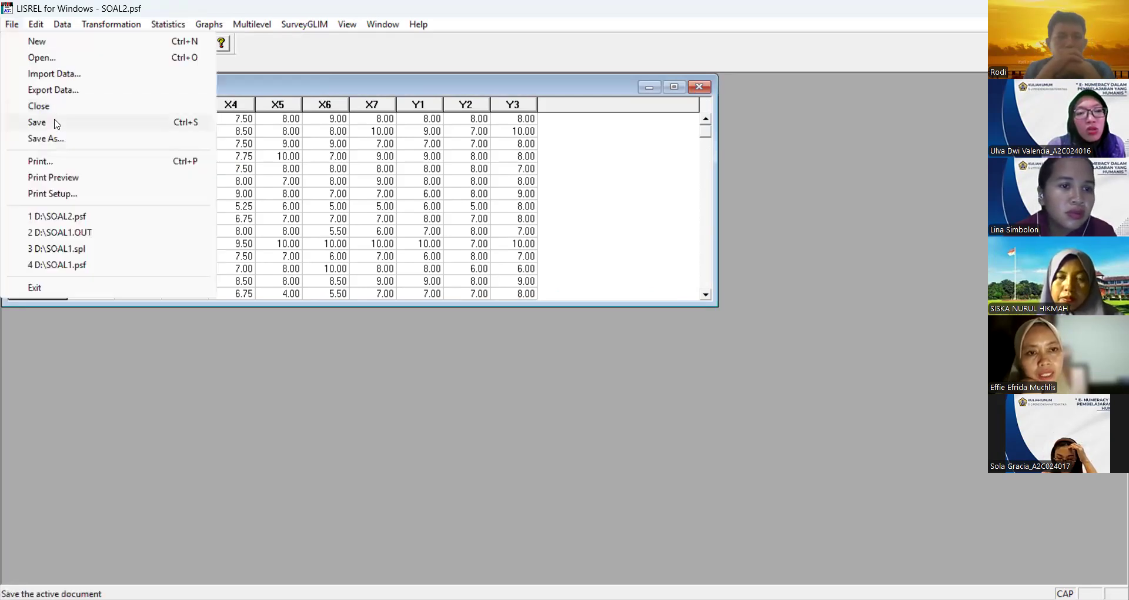
pyautogui.click(56, 122)
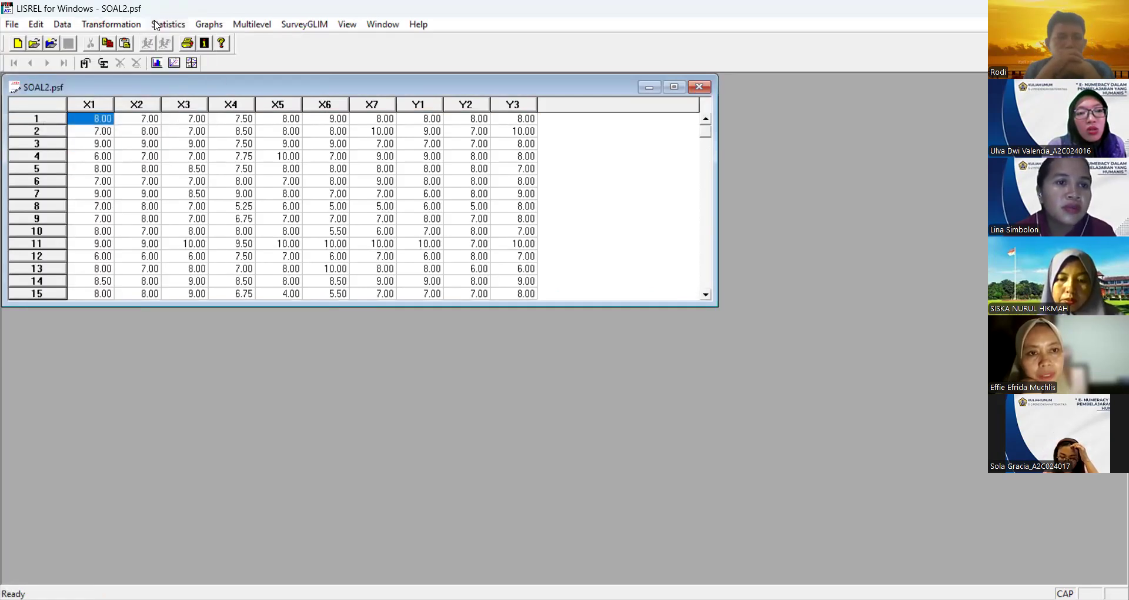
pyautogui.click(156, 24)
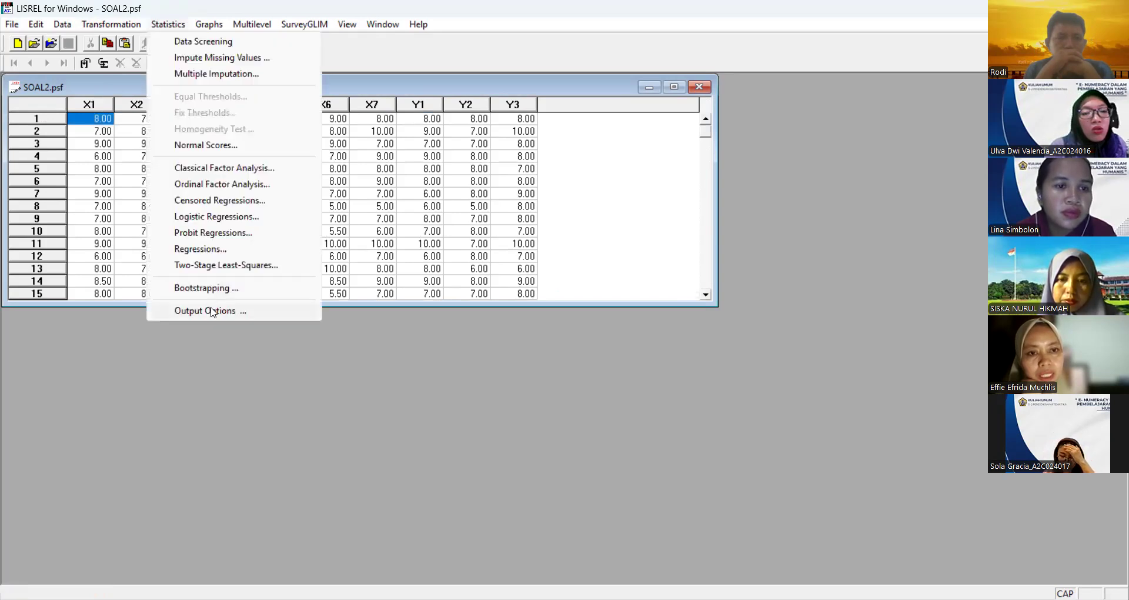
pyautogui.click(212, 310)
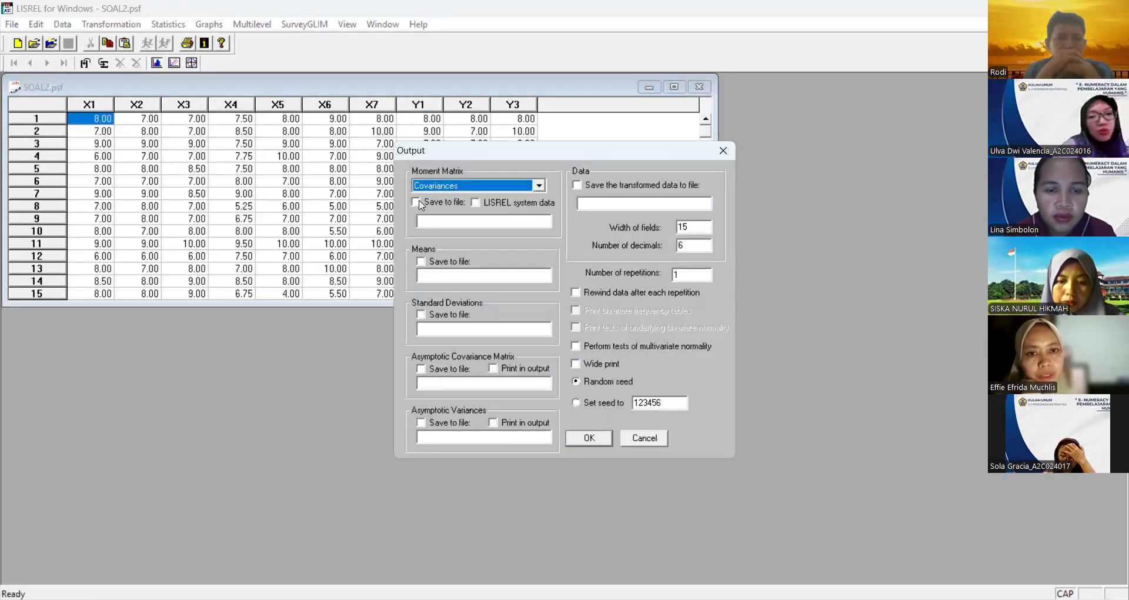
pyautogui.click(419, 202)
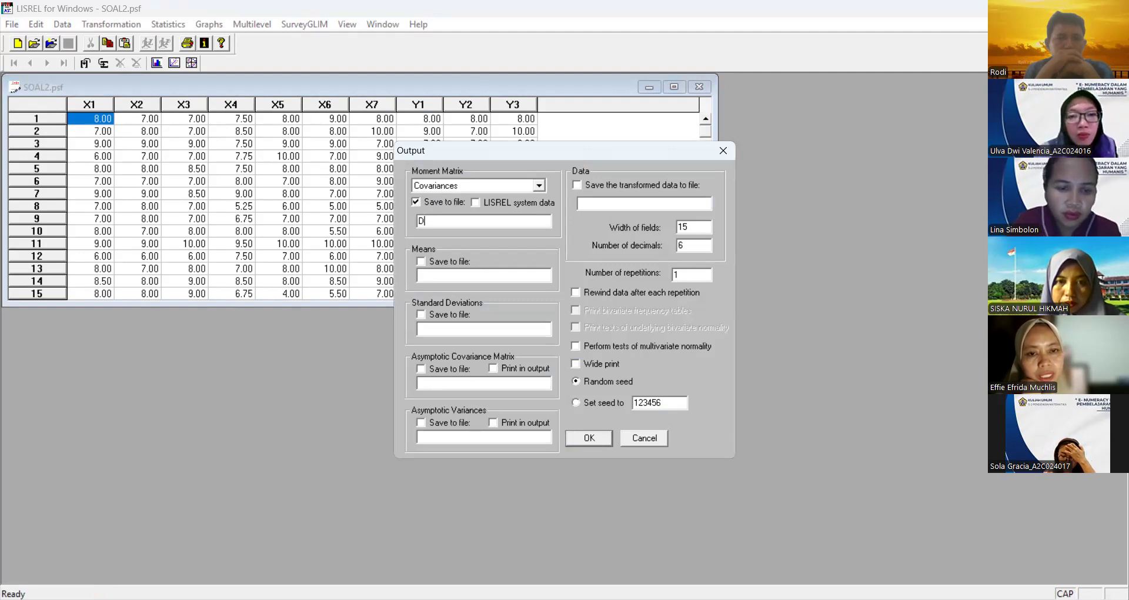
pyautogui.write('D:\\')
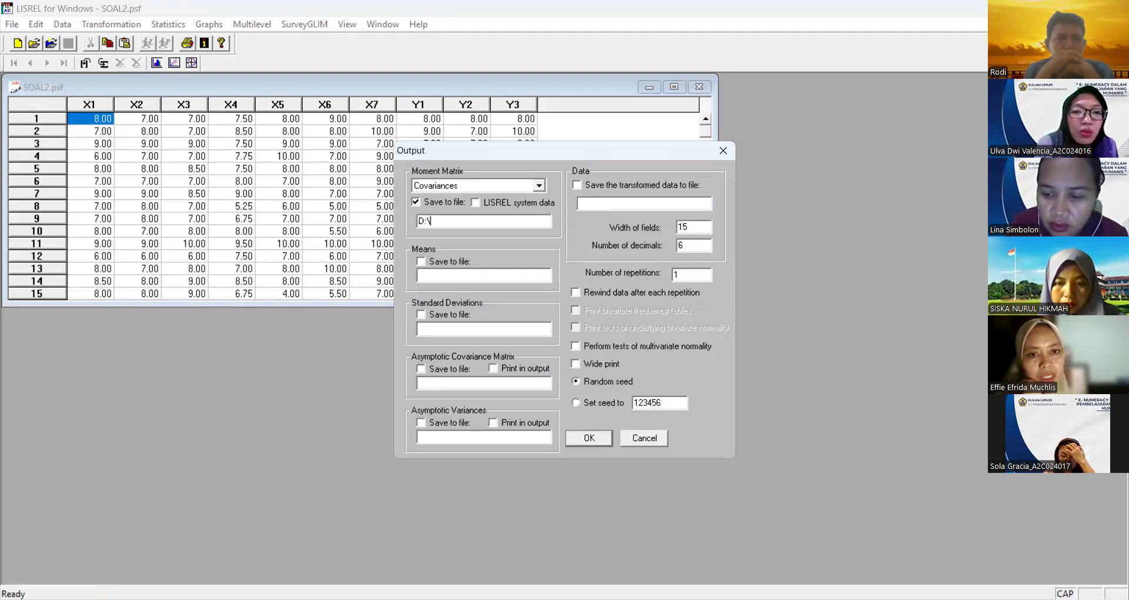
pyautogui.write('SOA')
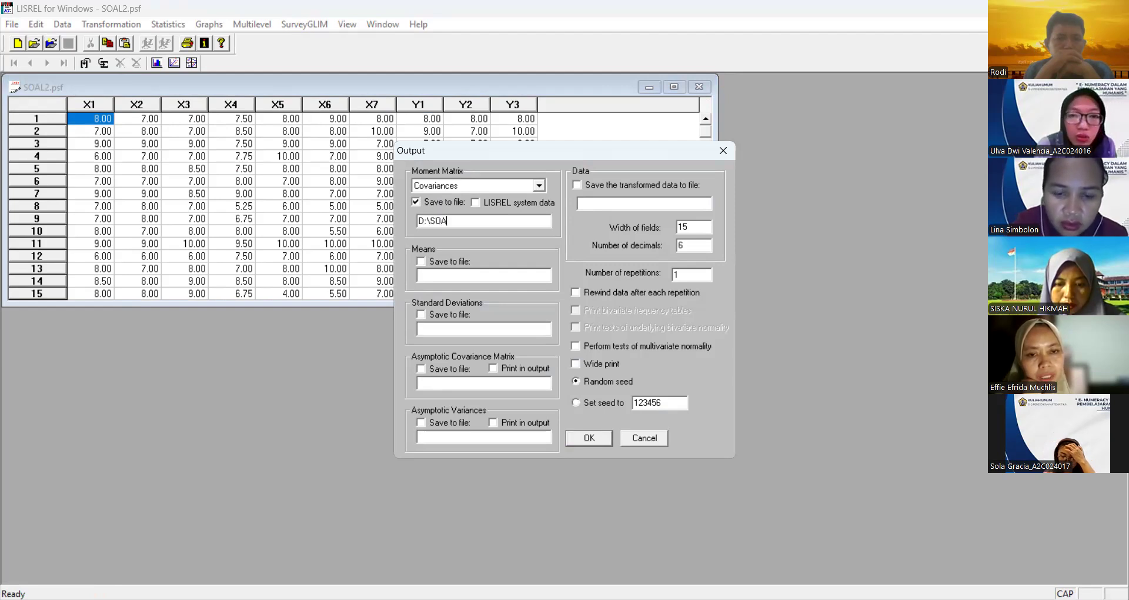
pyautogui.write('L2')
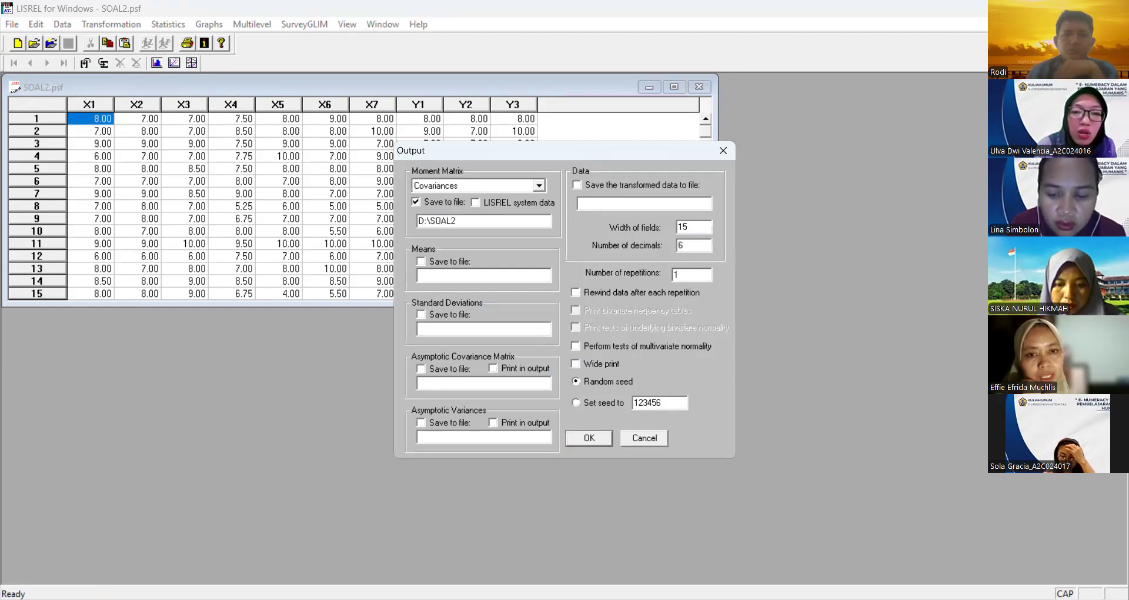
pyautogui.write('.COV')
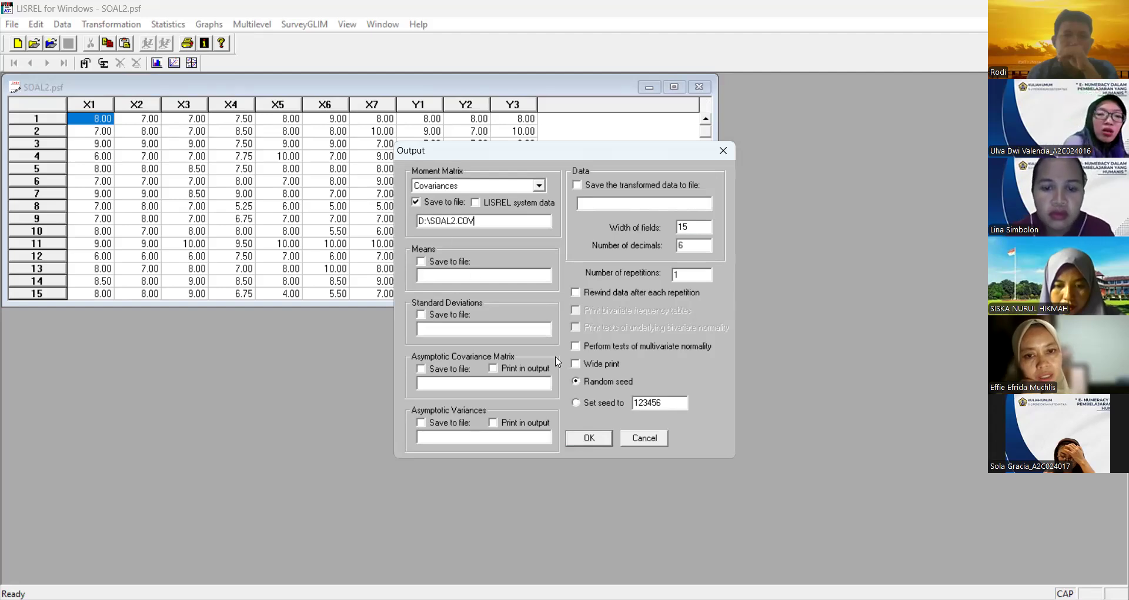
pyautogui.click(582, 441)
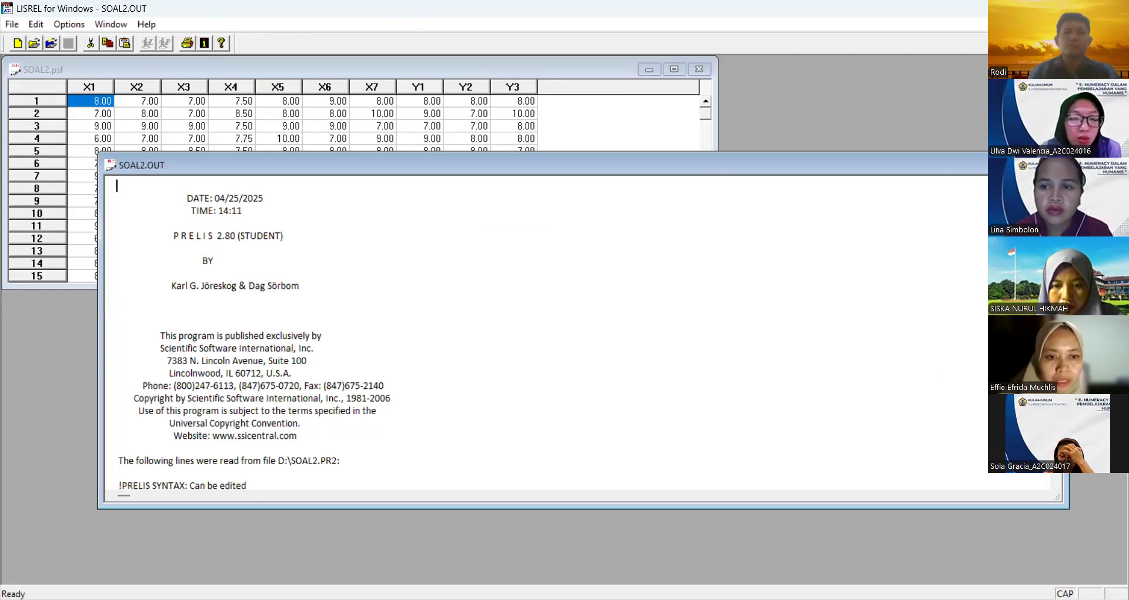
# Step: Minimize the SOAL2.OUT output and create a syntax-only file with the PMAT and KD on PCM model, using D:\SOAL2.COV and sample size 100
pyautogui.click(1001, 165)
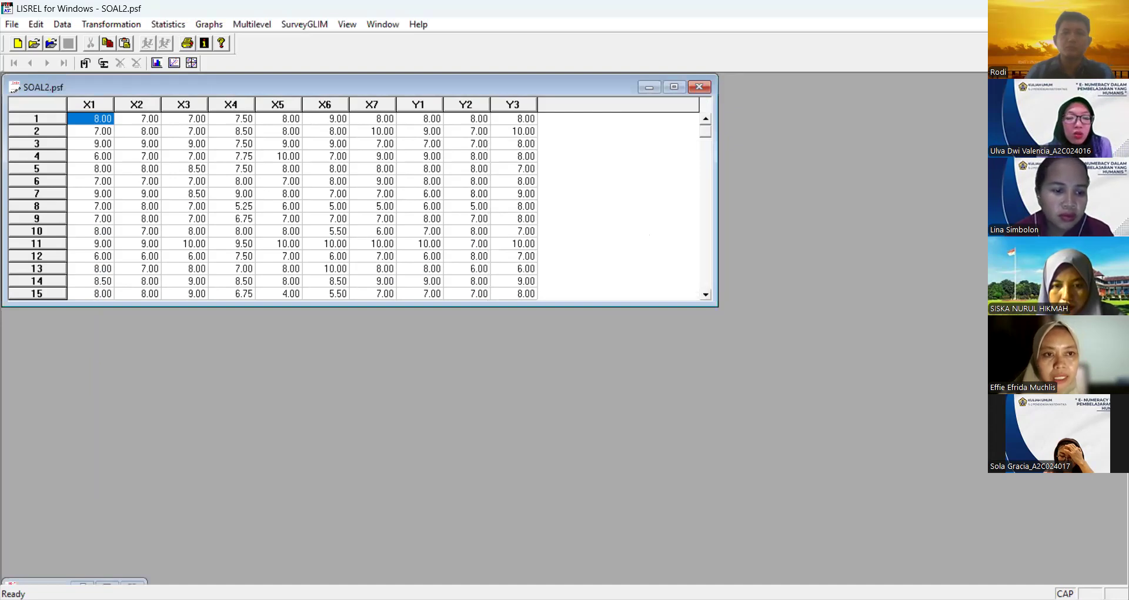
pyautogui.click(35, 582)
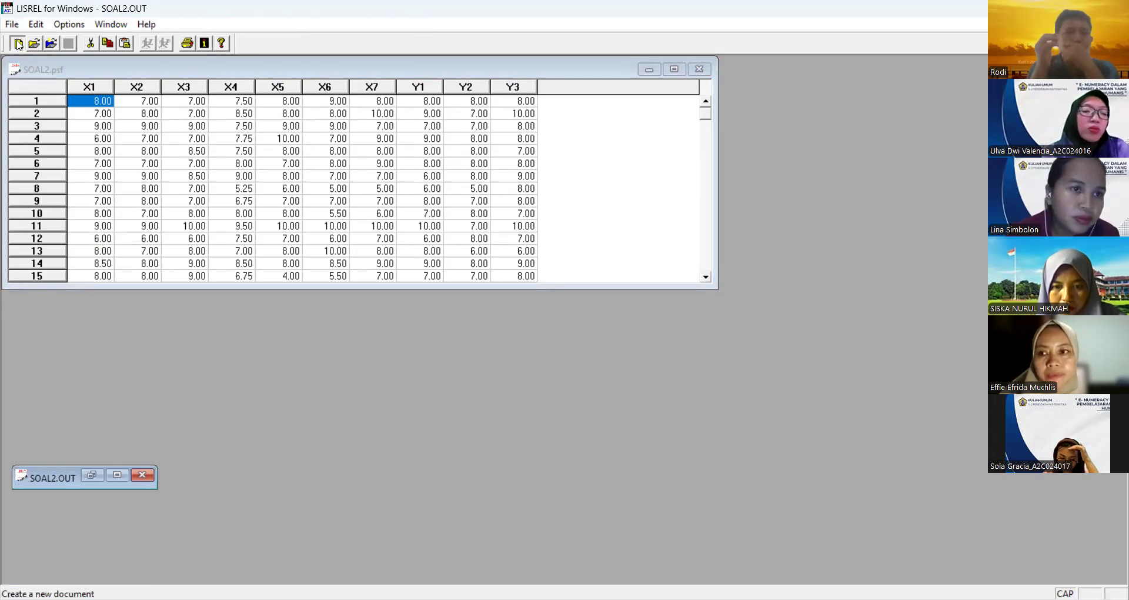
pyautogui.click(17, 44)
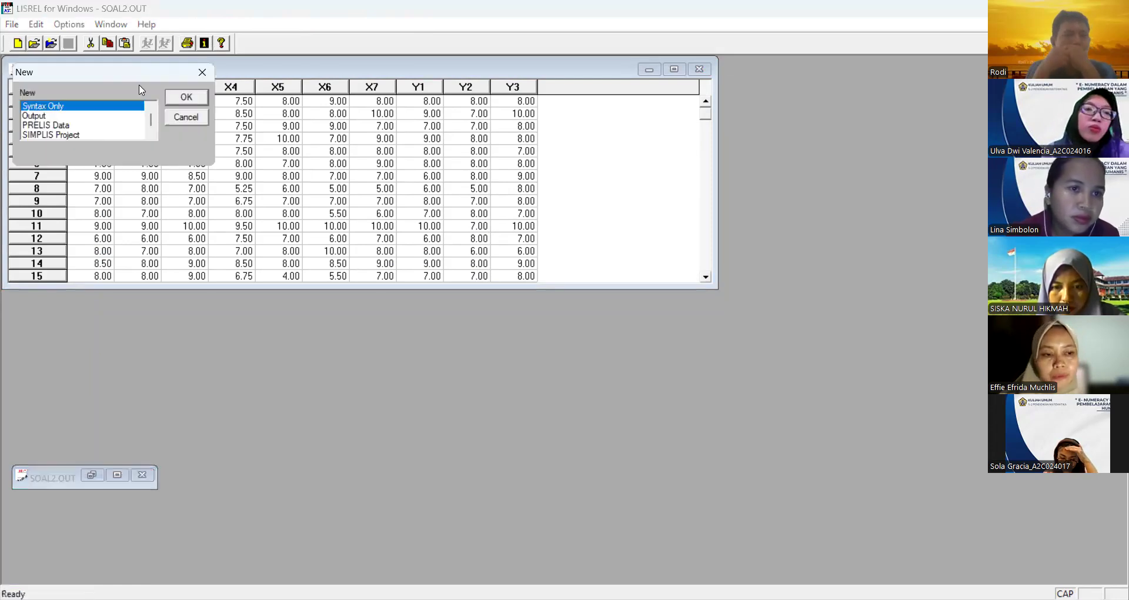
pyautogui.click(186, 97)
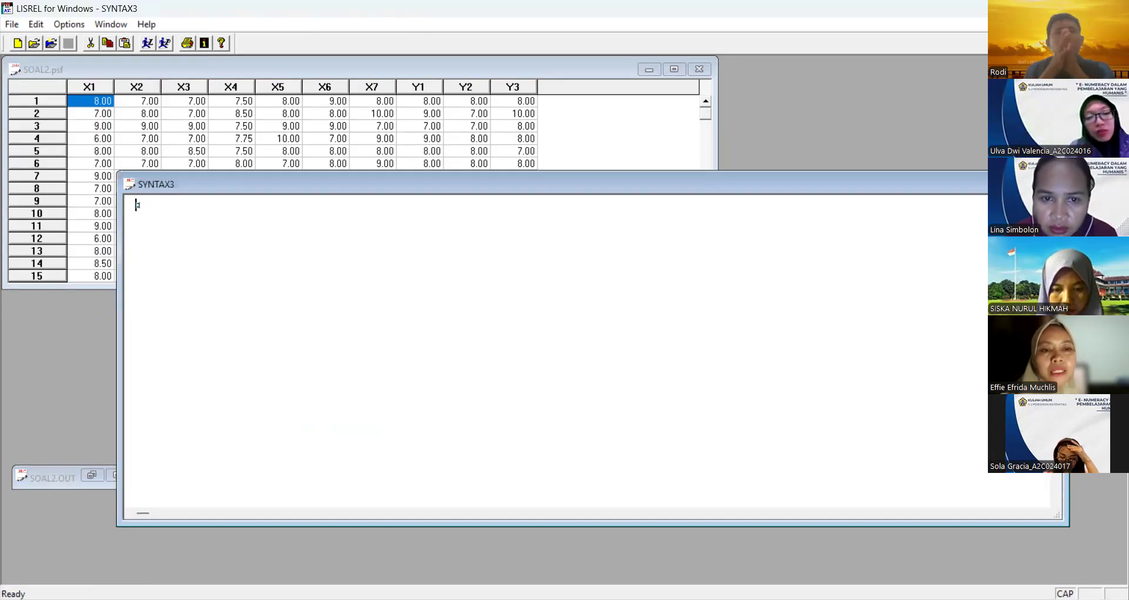
pyautogui.hotkey('alt', 'Tab')
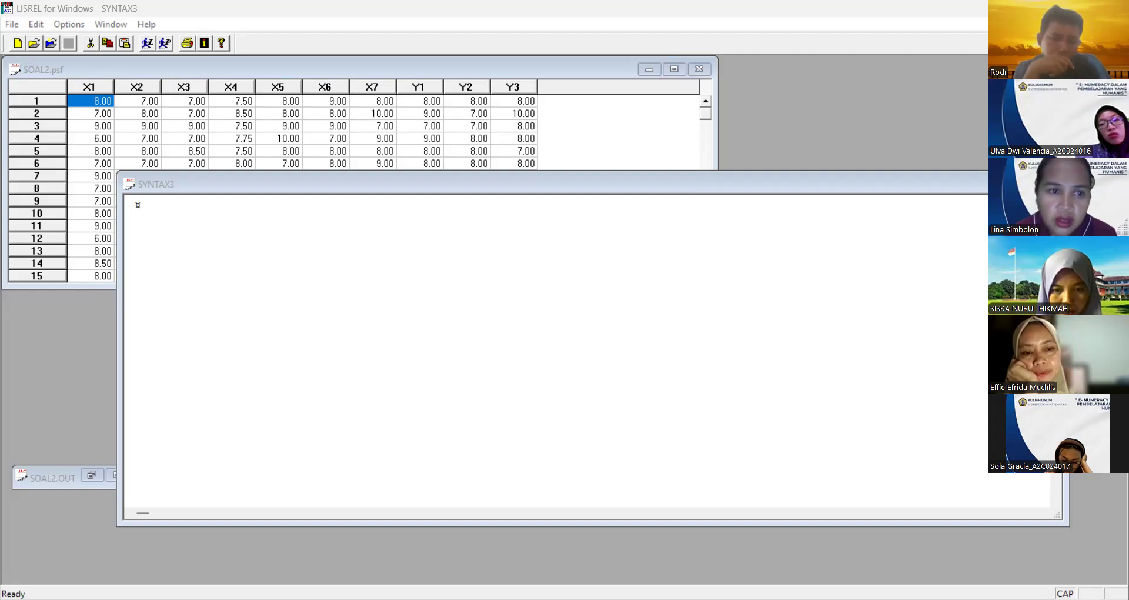
pyautogui.click(795, 569)
pyautogui.write('PENGARUH PMAT KD TERHADAP PCM OBSERVED VARIABLE X1-X4 X5-X7 Y1-Y3 COVARIANCE MATRIX FROM FILE D:\\SOAL2.COV LATENT VARIABLES PMAT KD PCM SAMPLE SIZE 100 RELATIONSHIPS X1-X4 = PMAT X5-X7 = KD Y1-Y3 = PCM PCM = KD PCM = PMAT PCM = KD PMAT OPTIONS: SC SS EF RS PATH DIAGRAM END OF PROGRAM')
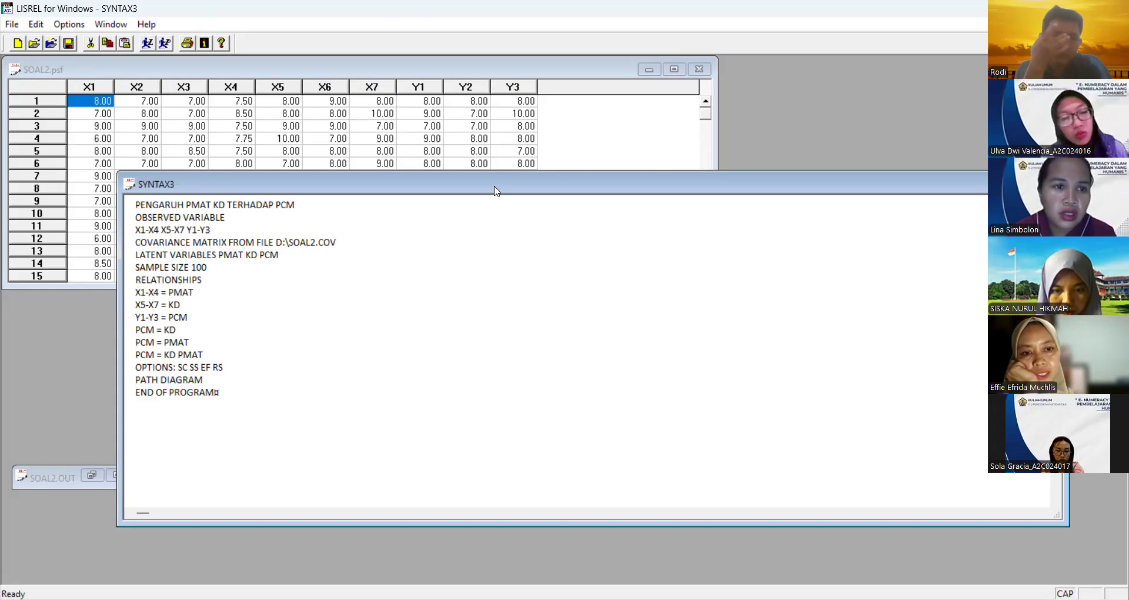
# Step: Run the SIMPLIS syntax, saving it as the Simplis Syntax file SOAL2 on drive D:, and maximize the resulting path diagram
pyautogui.click(148, 44)
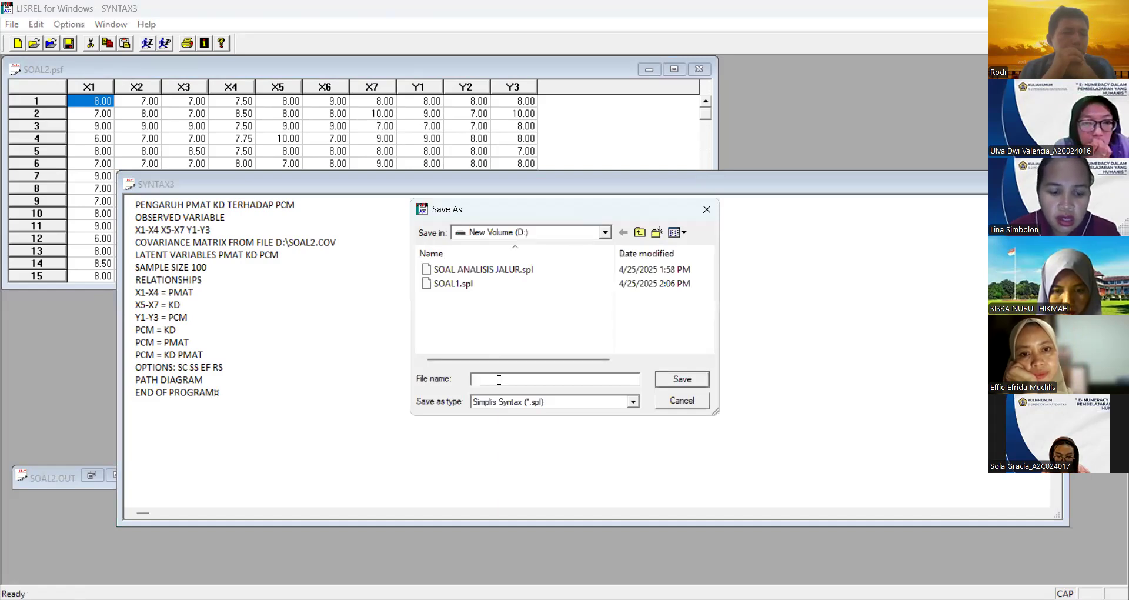
pyautogui.write('SOAL')
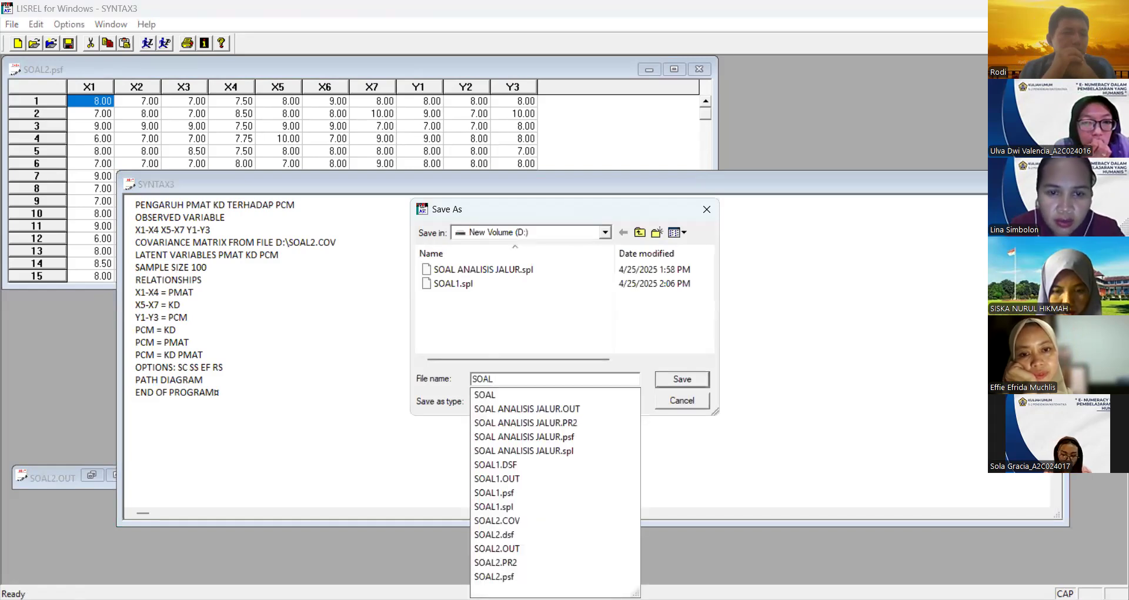
pyautogui.write('2')
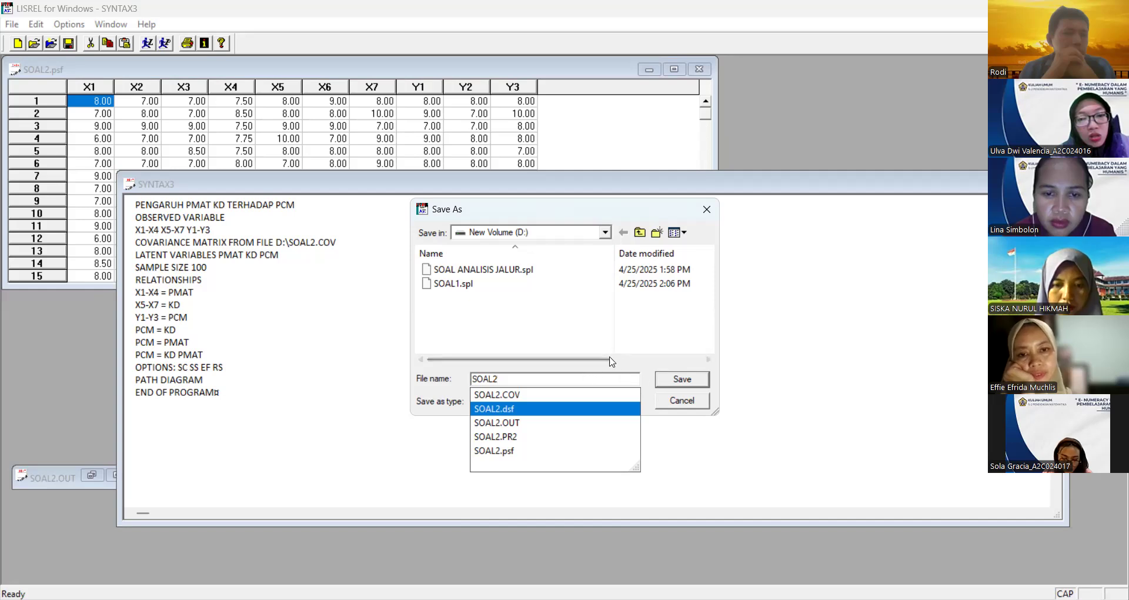
pyautogui.click(664, 381)
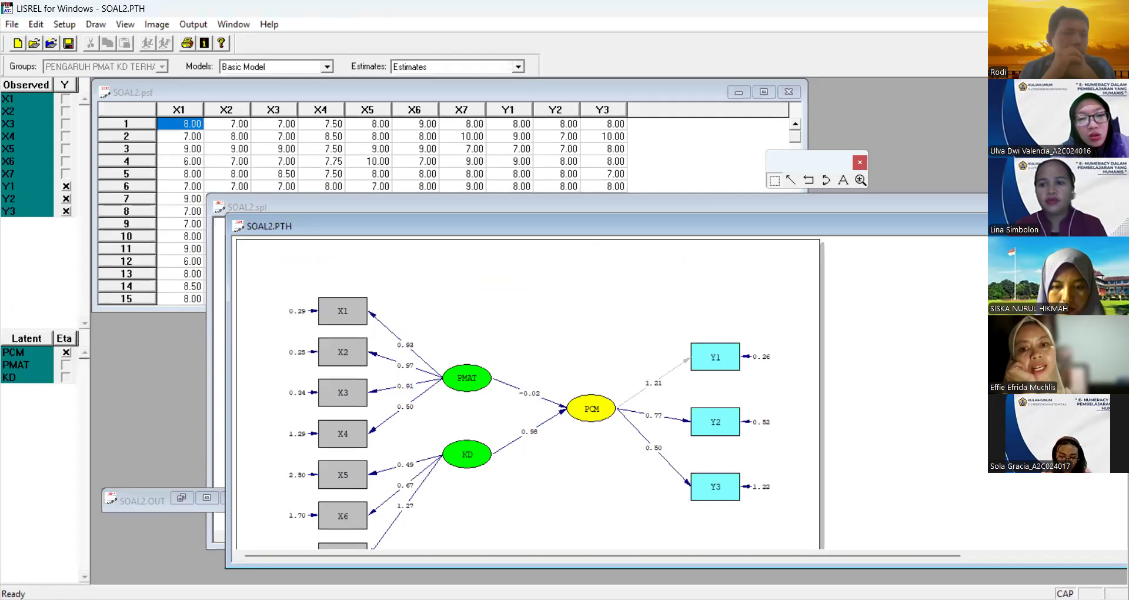
pyautogui.doubleClick(1011, 226)
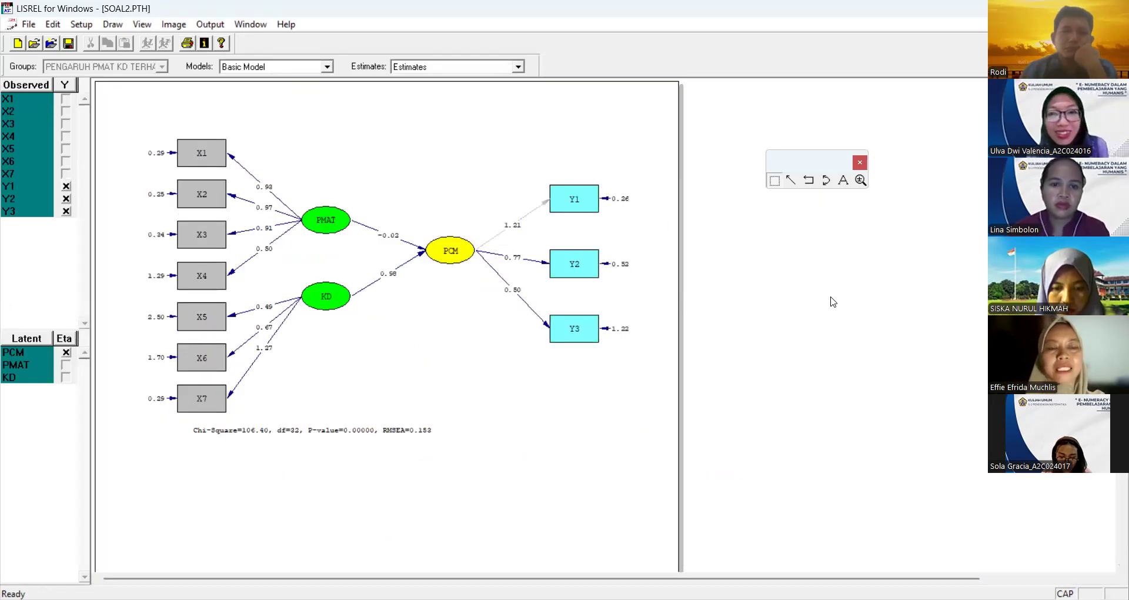
# Step: Enlarge the SOAL2 path diagram with the zoom tool and examine its path estimates and fit statistics
pyautogui.click(565, 90)
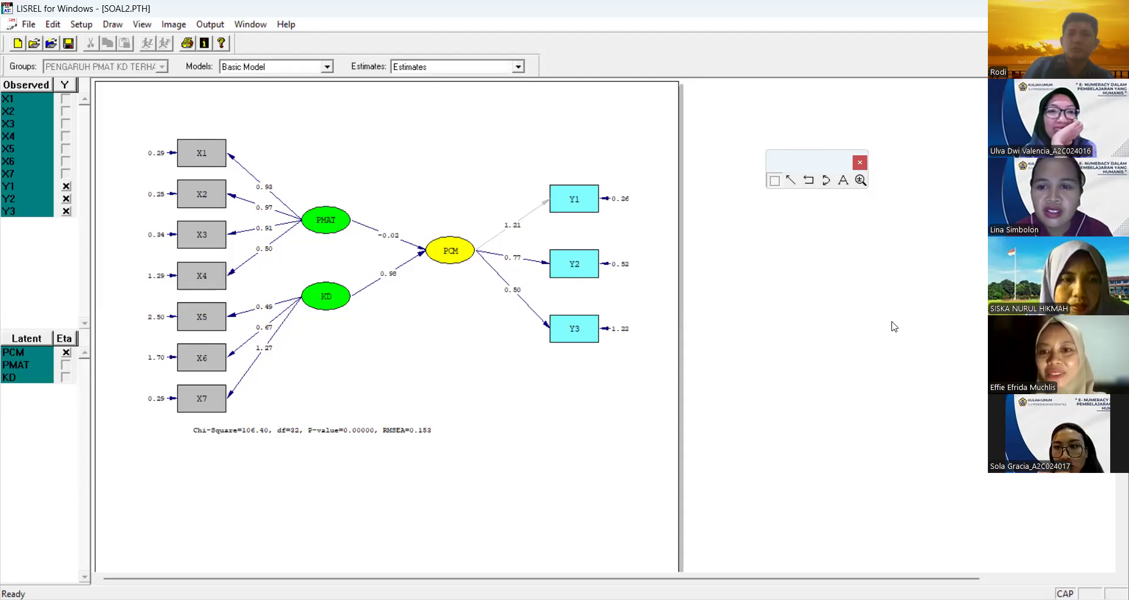
pyautogui.click(860, 181)
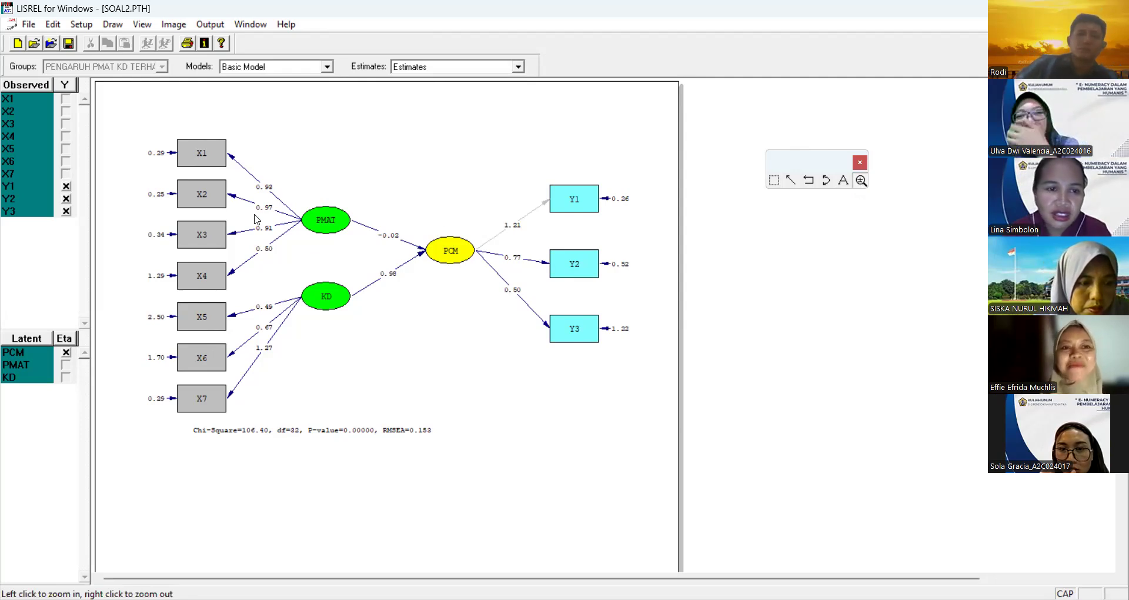
pyautogui.click(313, 115)
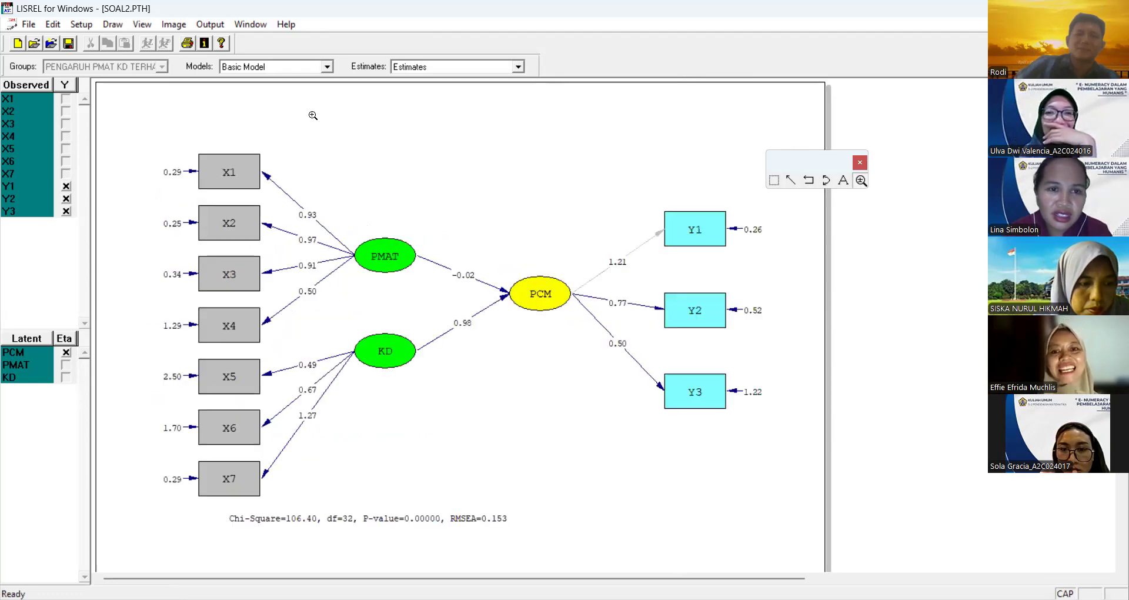
pyautogui.click(313, 116)
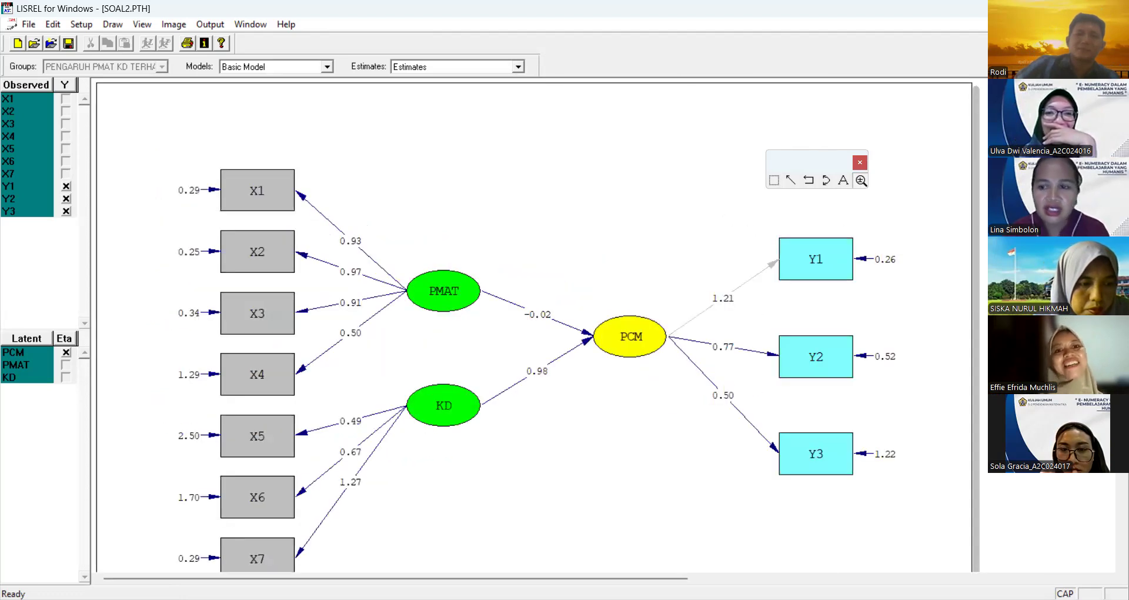
pyautogui.scroll(-1, 534, 327)
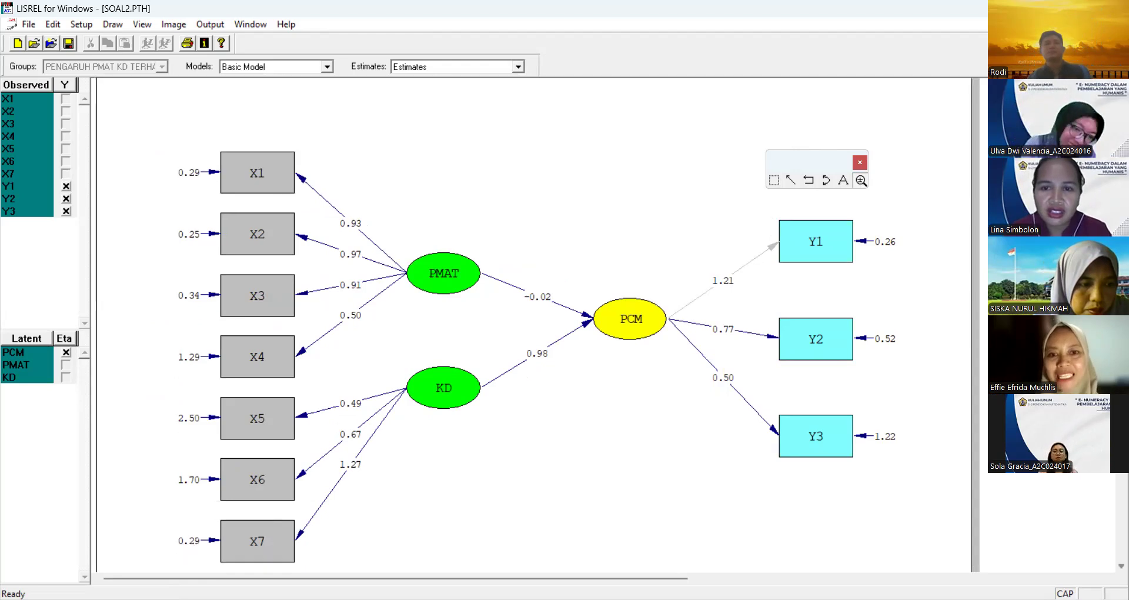
pyautogui.scroll(-1, 534, 326)
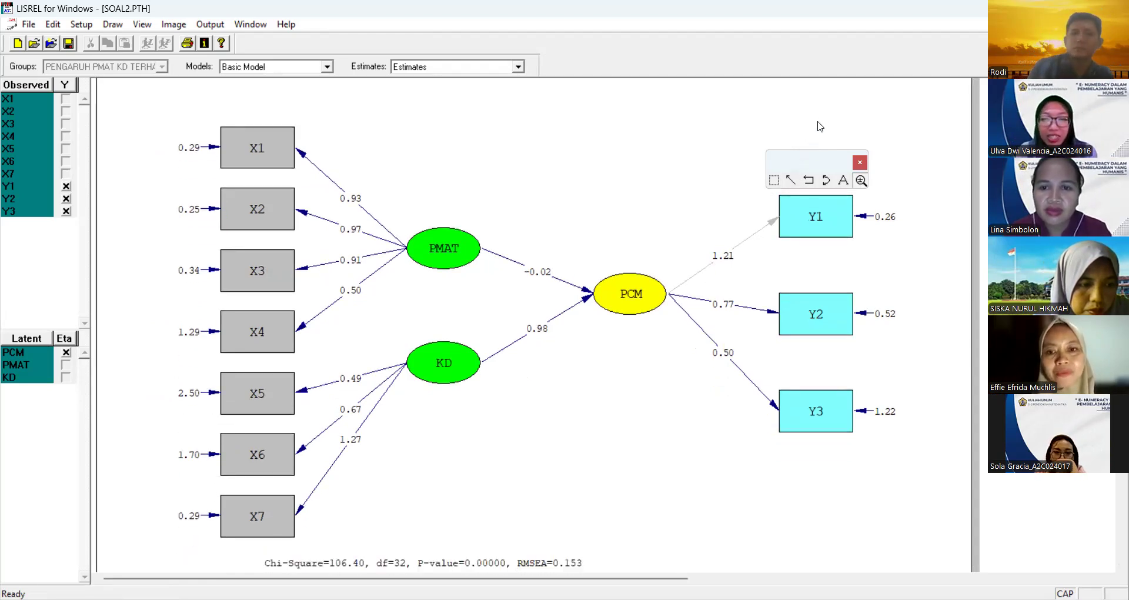
pyautogui.moveTo(812, 158); pyautogui.dragTo(830, 126)
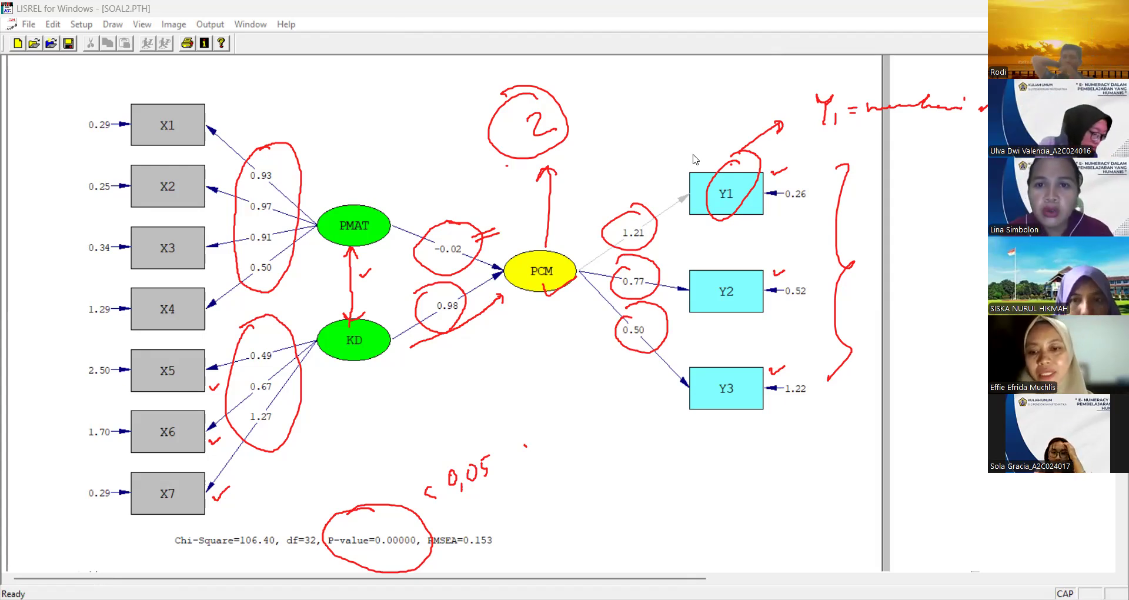
pyautogui.click(602, 92)
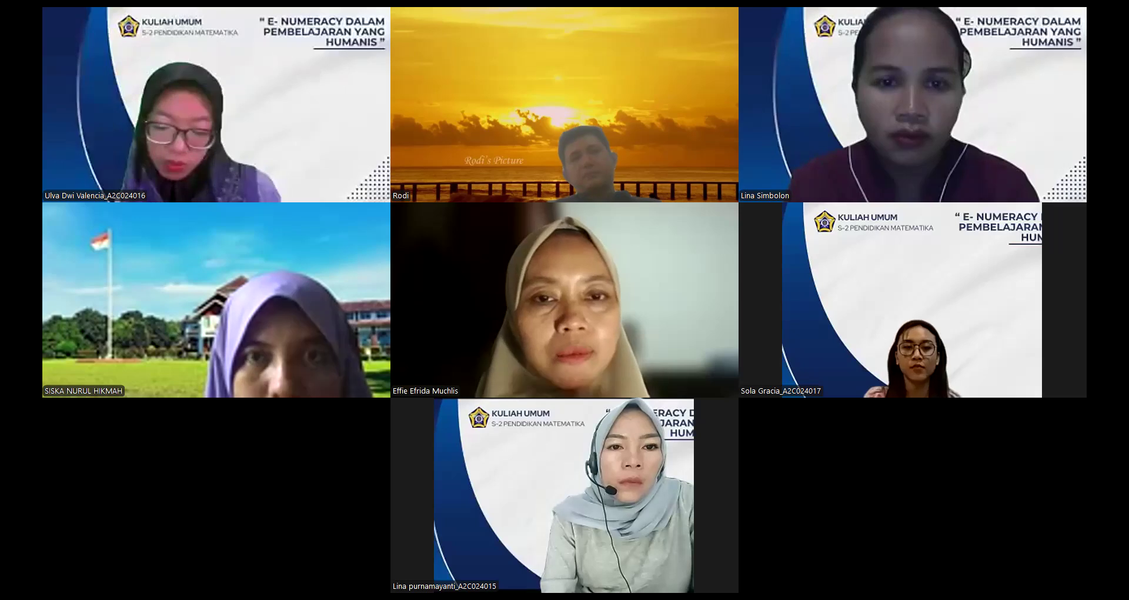
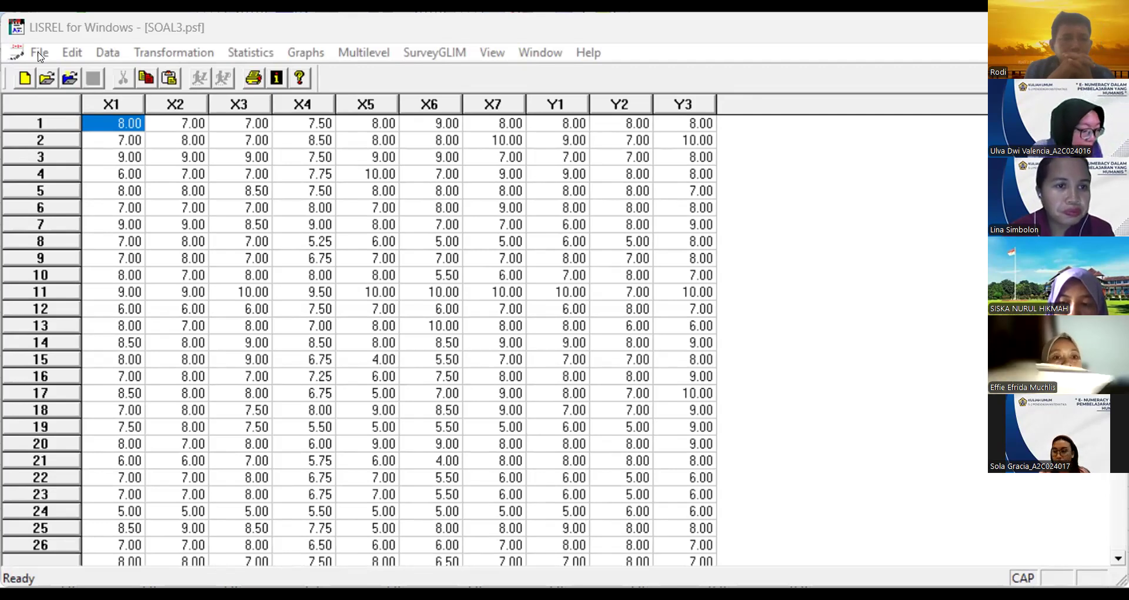
pyautogui.click(40, 56)
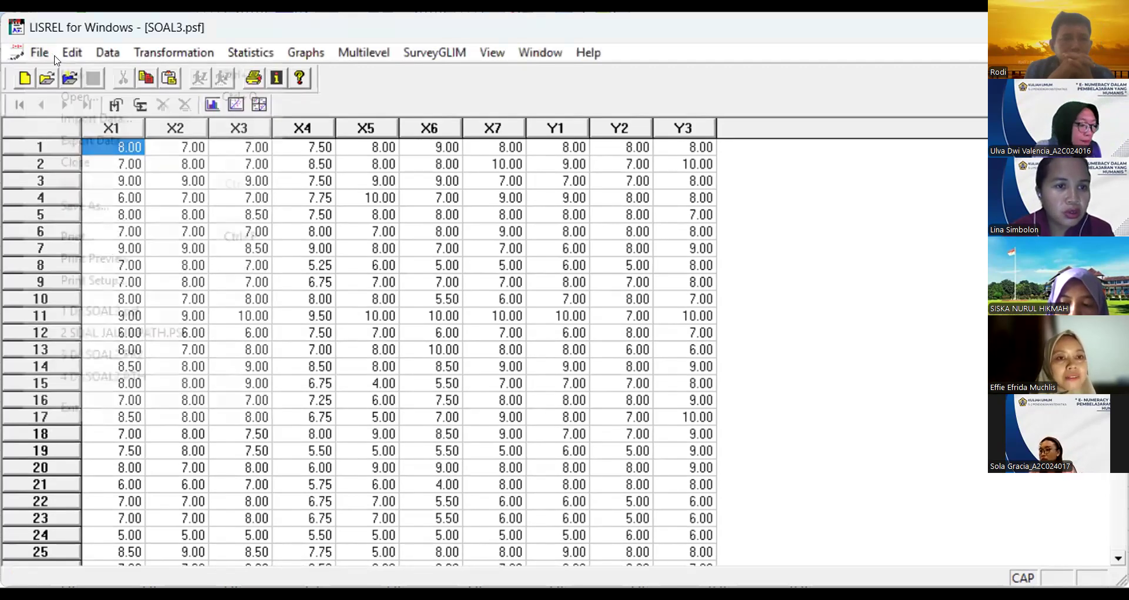
pyautogui.click(33, 55)
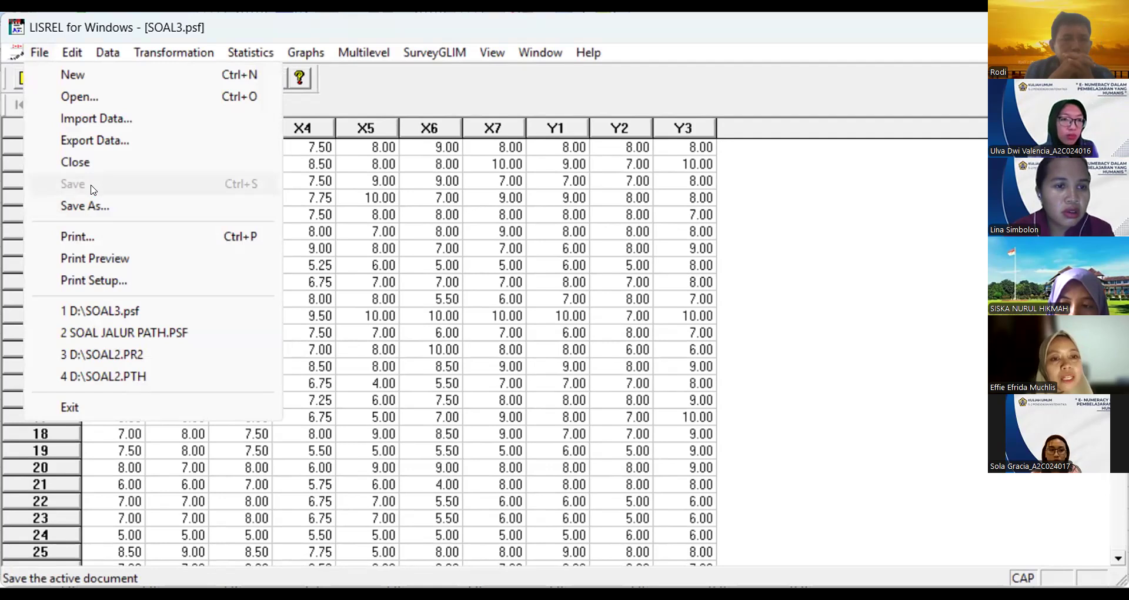
pyautogui.click(130, 208)
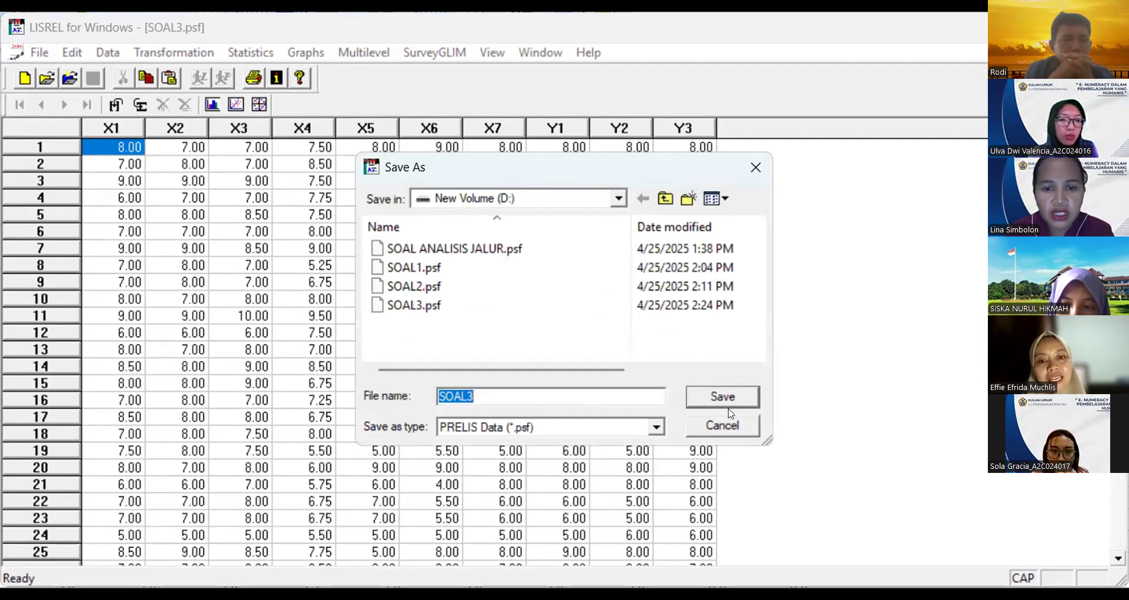
pyautogui.click(740, 430)
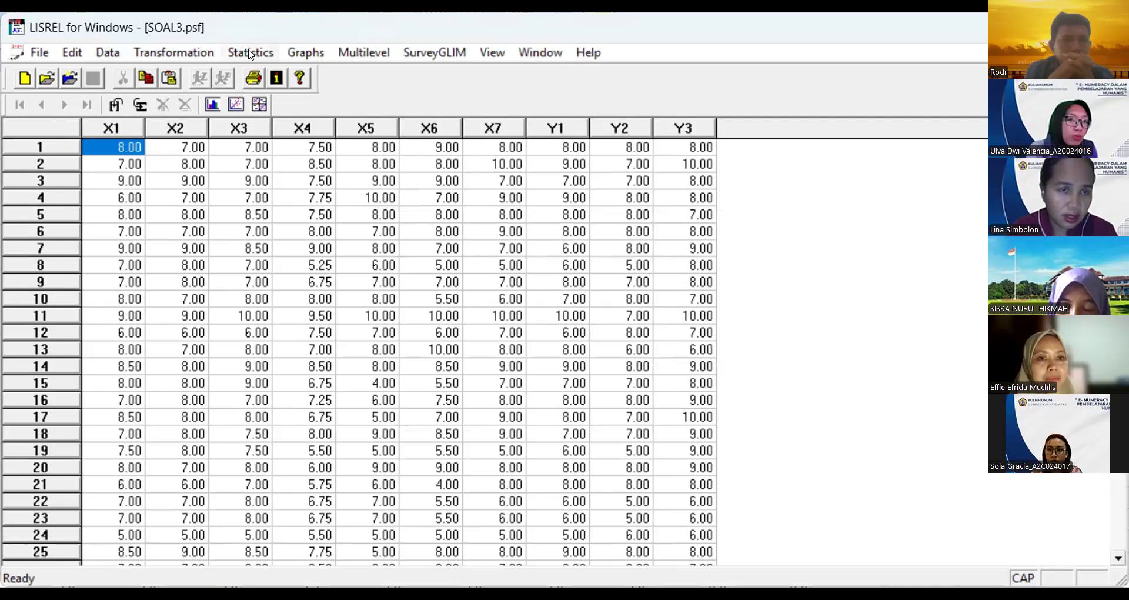
# Step: Define variables X1 to X7 and Y1 to Y3 of the SOAL3 data as continuous, applying the type to all
pyautogui.click(110, 51)
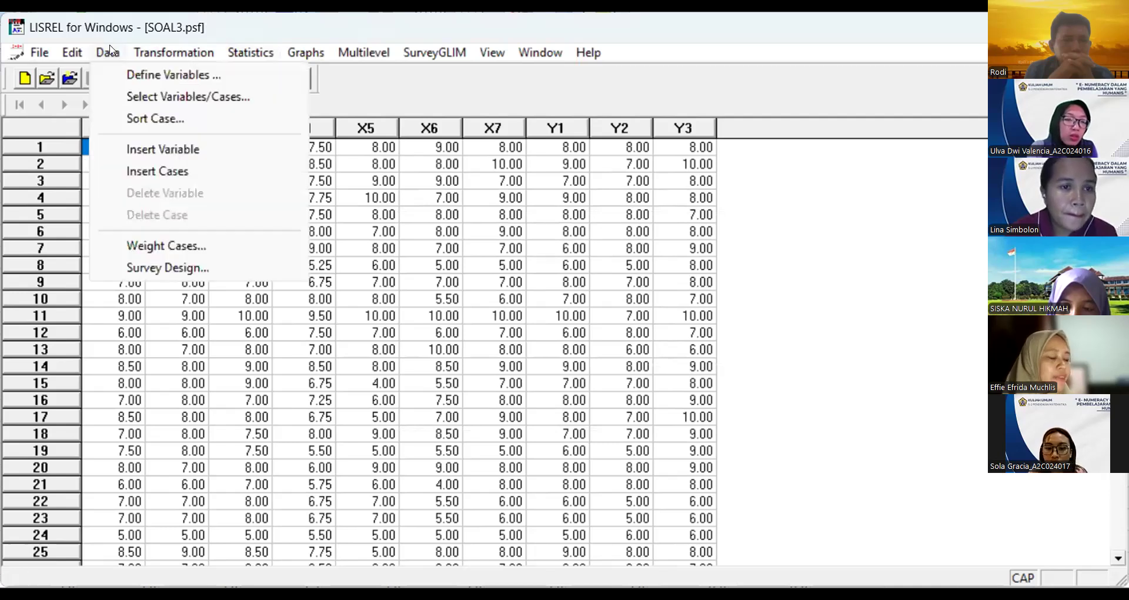
pyautogui.click(130, 75)
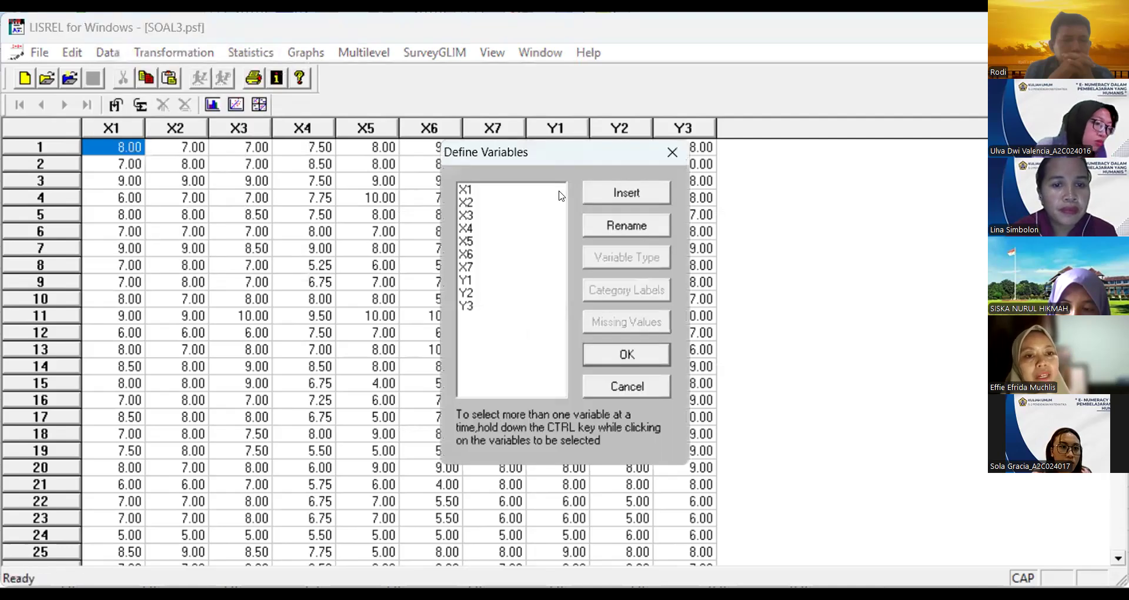
pyautogui.click(493, 190)
pyautogui.hotkey('shift', 'Down')
pyautogui.hotkey('shift', 'Down')
pyautogui.hotkey('shift', 'Down')
pyautogui.hotkey('shift', 'Down')
pyautogui.hotkey('shift', 'Down')
pyautogui.hotkey('shift', 'Down')
pyautogui.hotkey('shift', 'Down')
pyautogui.hotkey('shift', 'Down')
pyautogui.hotkey('shift', 'Down')
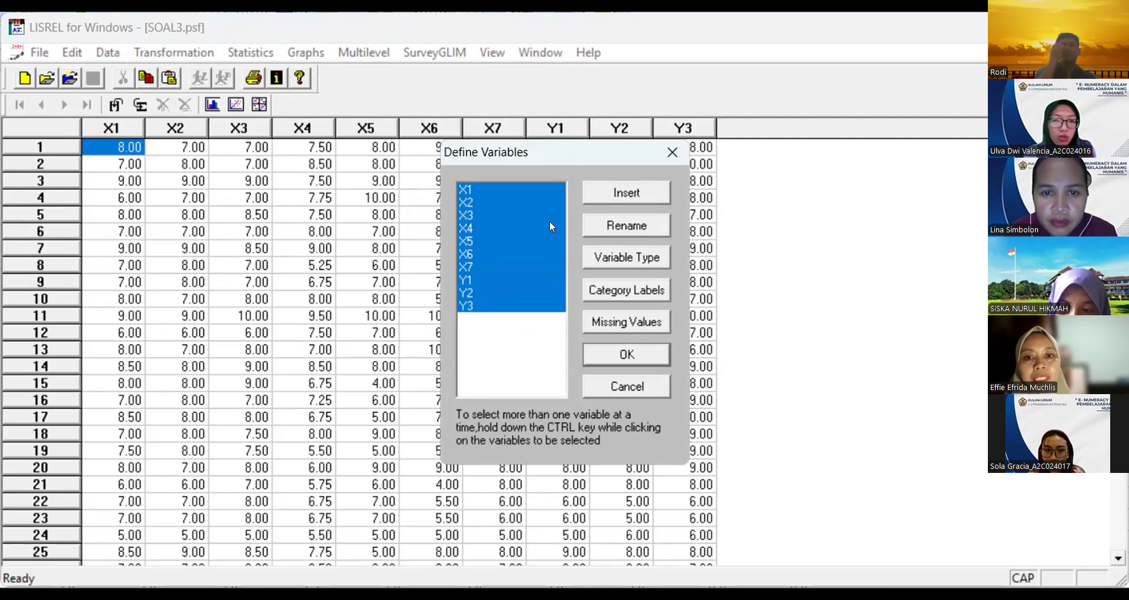
pyautogui.click(602, 258)
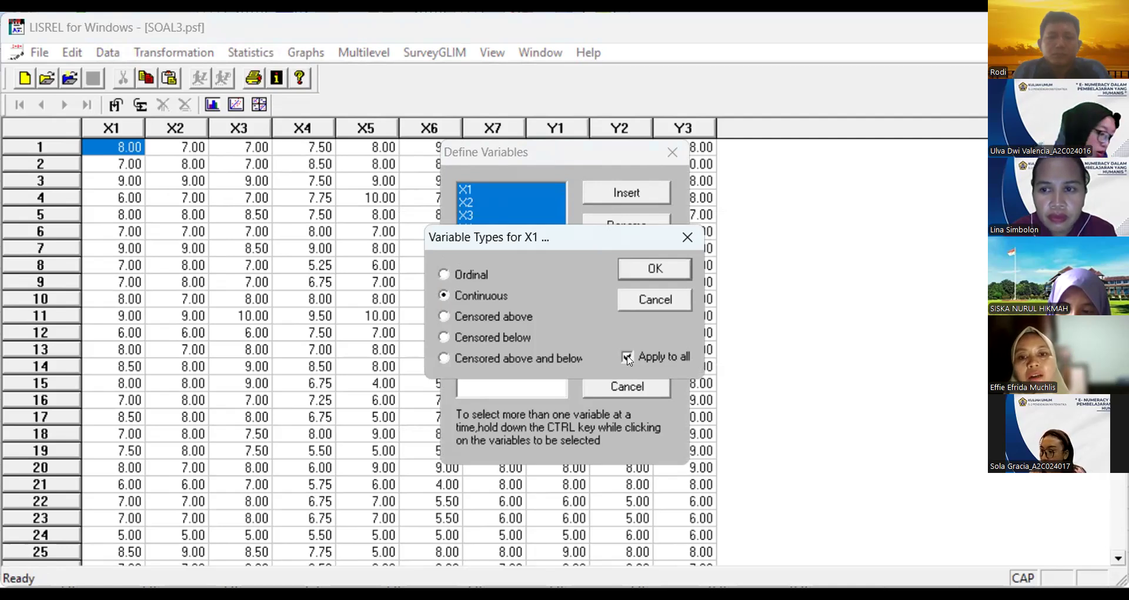
pyautogui.click(632, 270)
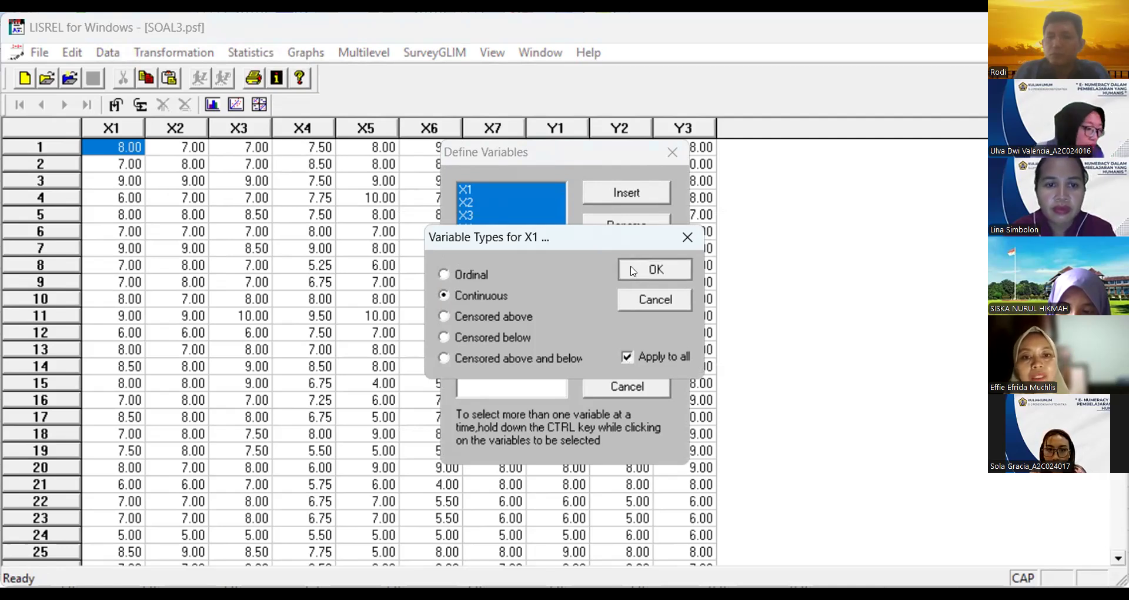
pyautogui.click(627, 352)
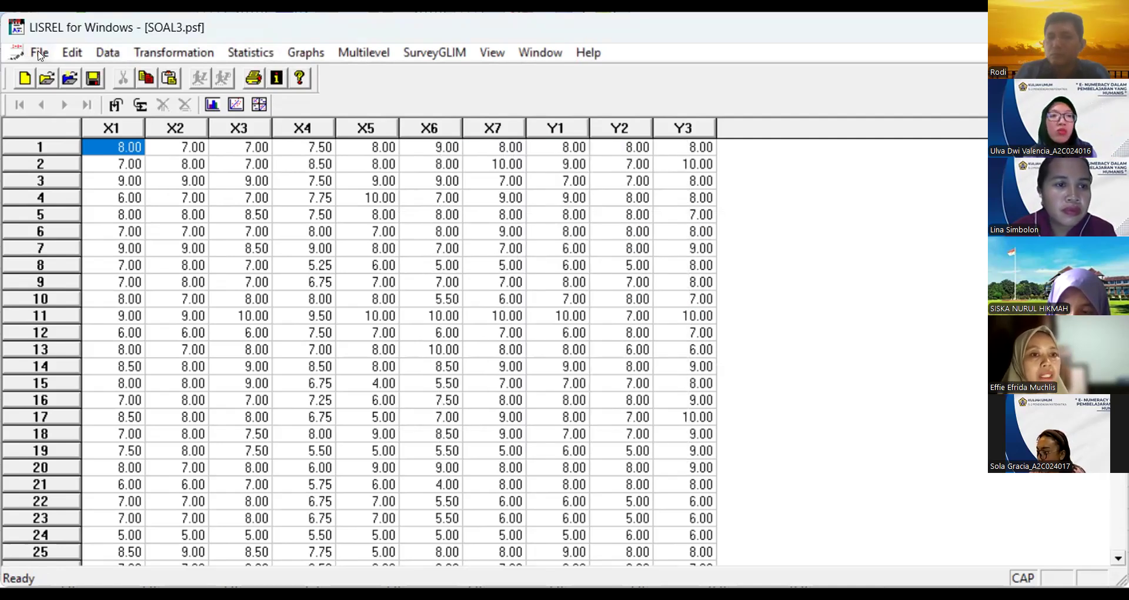
# Step: Save the SOAL3 data and output its covariance moment matrix to the file D:\SOAL3.COV
pyautogui.click(39, 53)
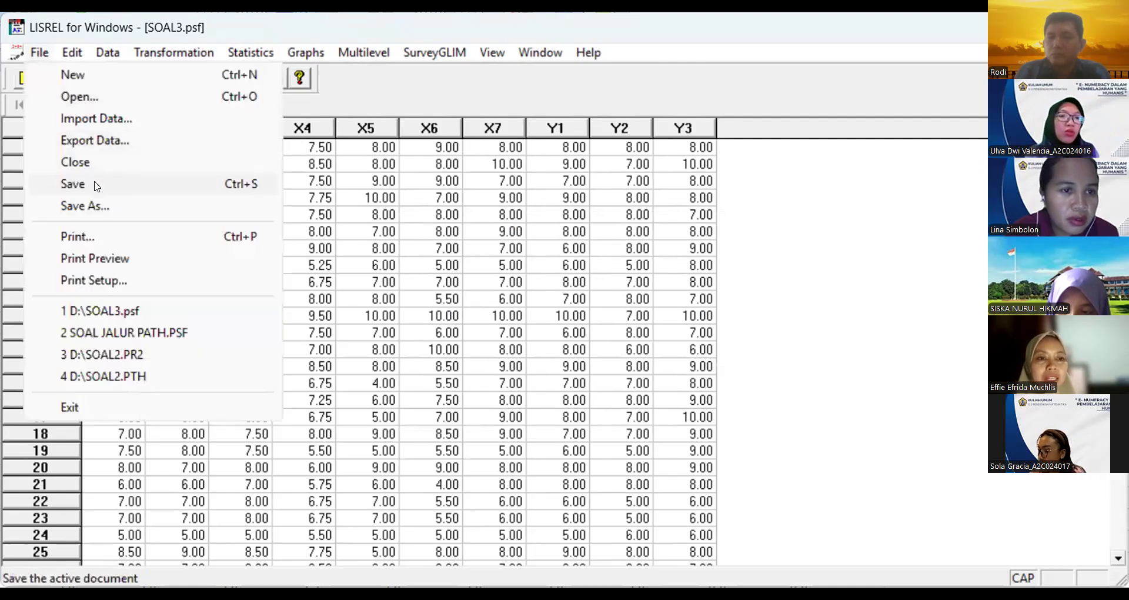
pyautogui.click(93, 182)
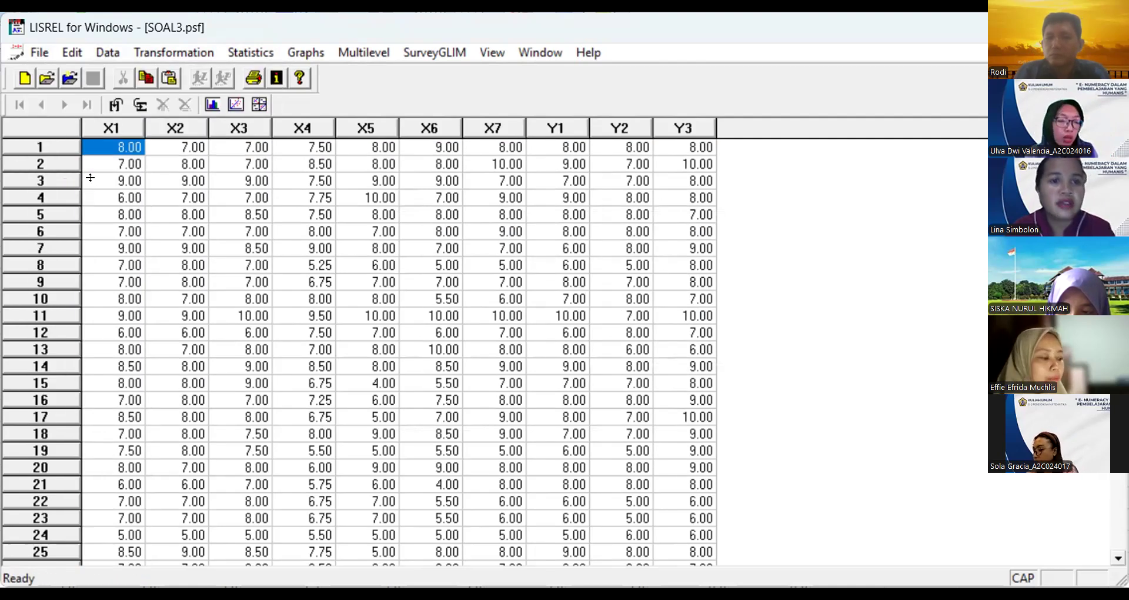
pyautogui.click(257, 51)
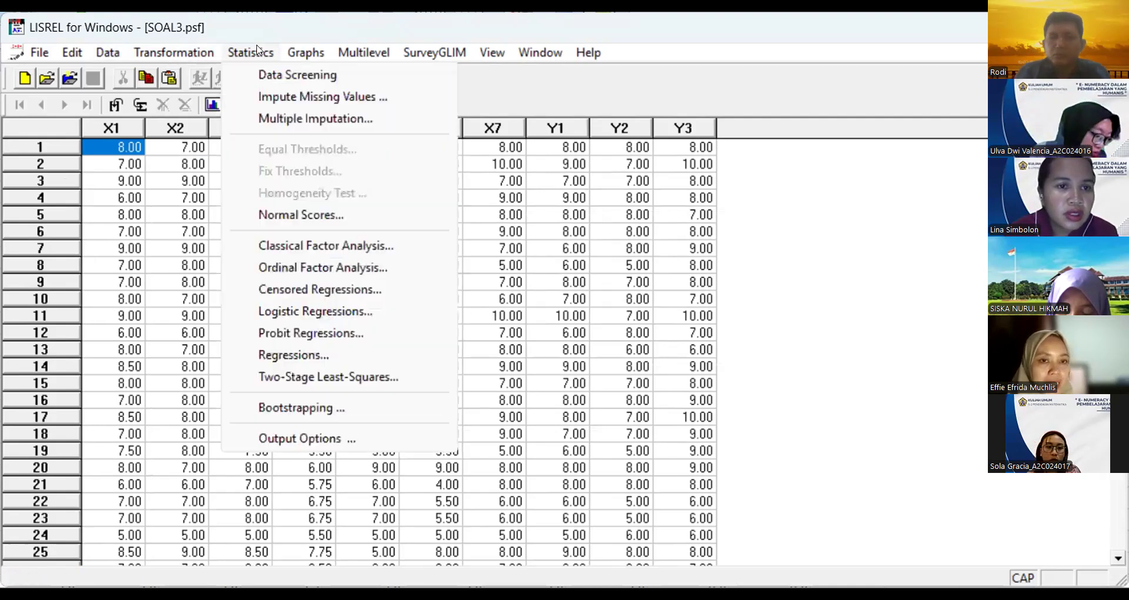
pyautogui.click(302, 438)
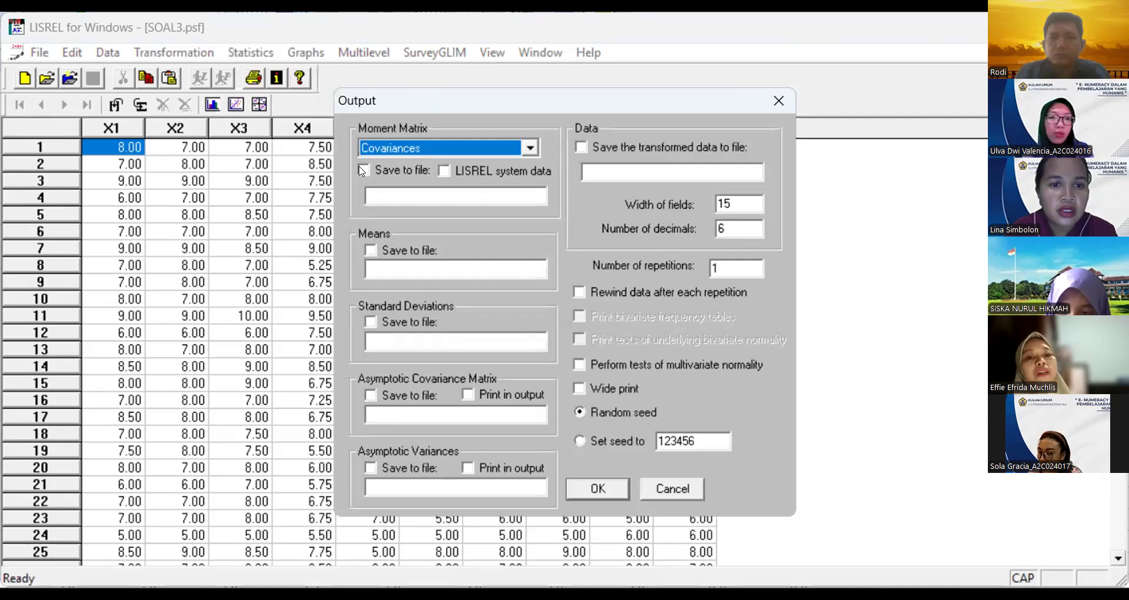
pyautogui.click(363, 170)
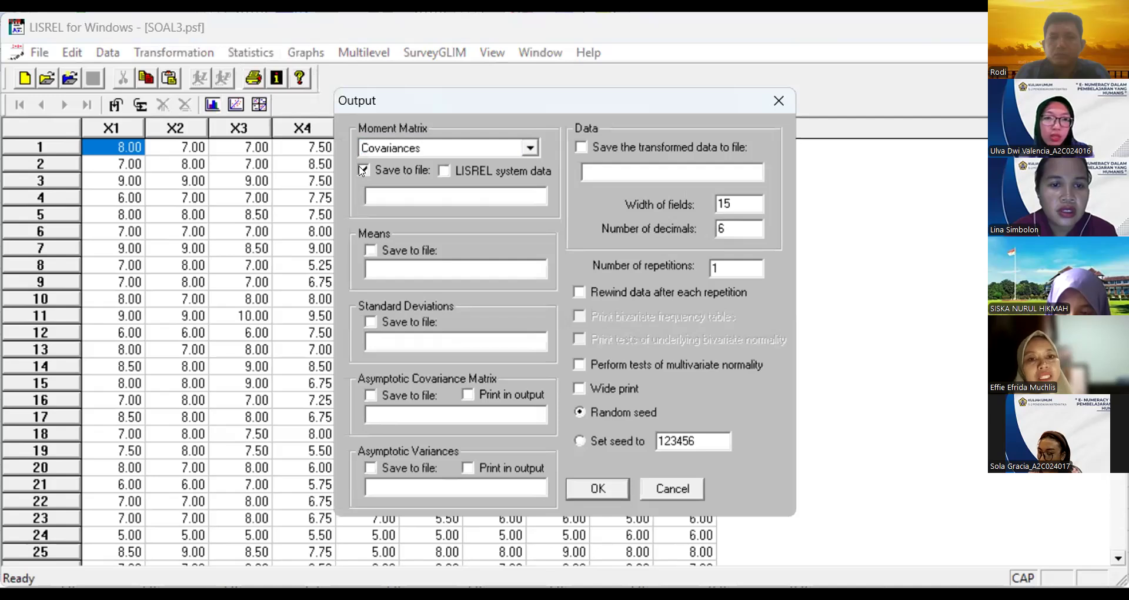
pyautogui.click(386, 191)
pyautogui.write('D:\\')
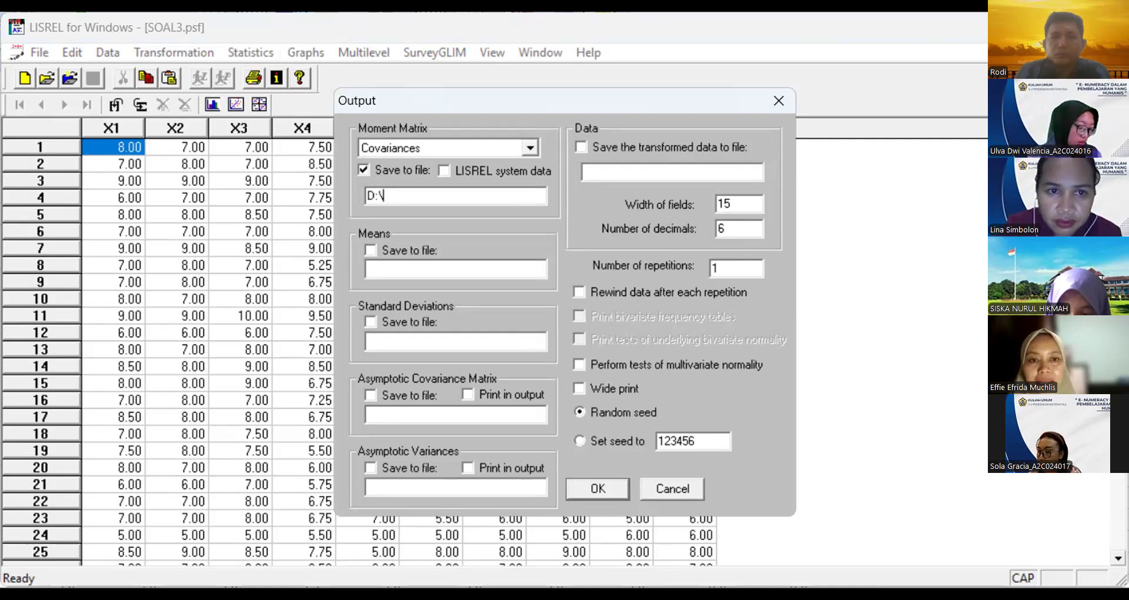
pyautogui.write('SOAL')
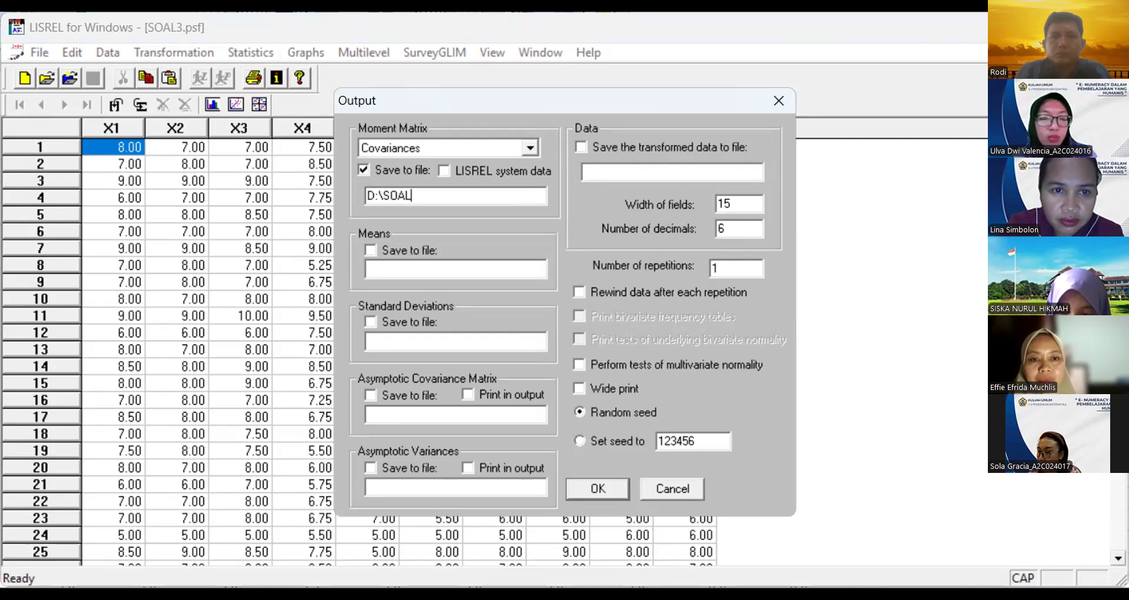
pyautogui.write('3.COV')
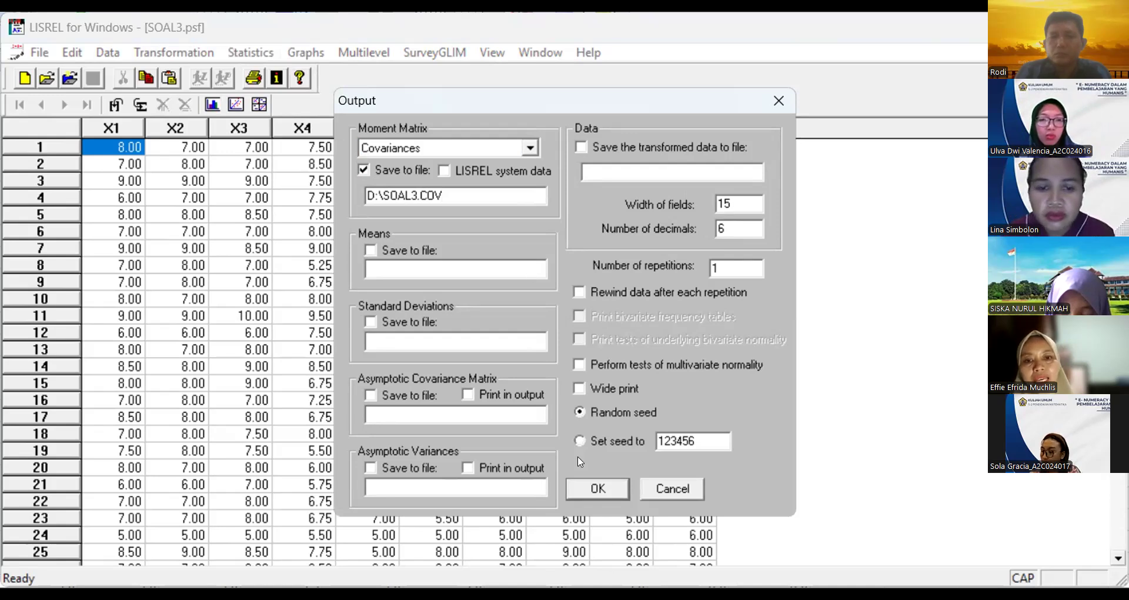
pyautogui.click(574, 486)
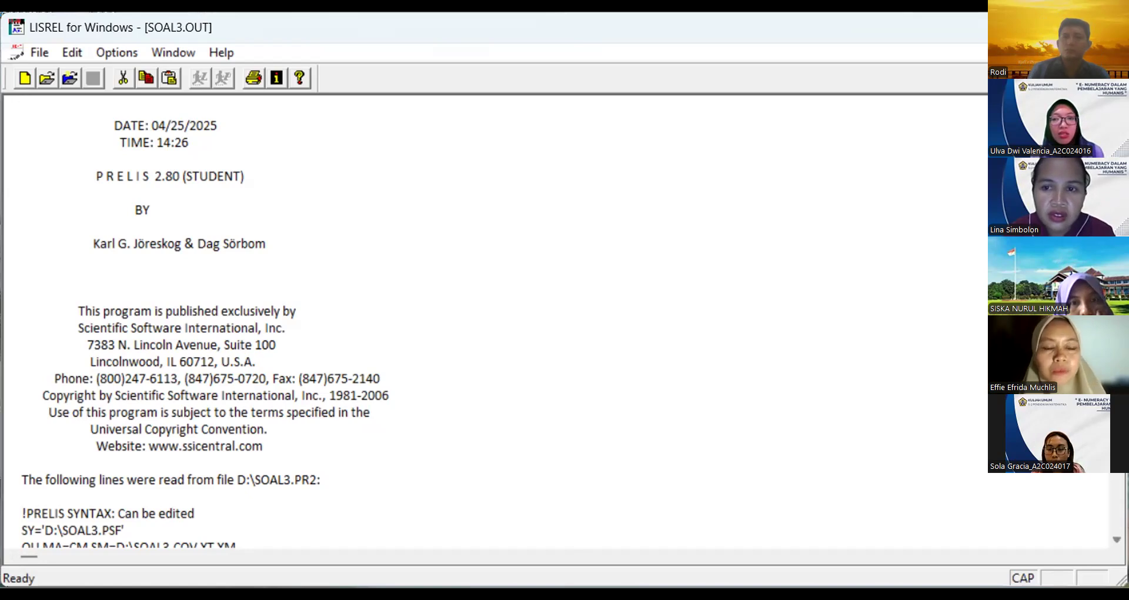
# Step: Look through the SOAL3.OUT output from its end back to its start, and maximize the LISREL window
pyautogui.hotkey('ctrl', 'End')
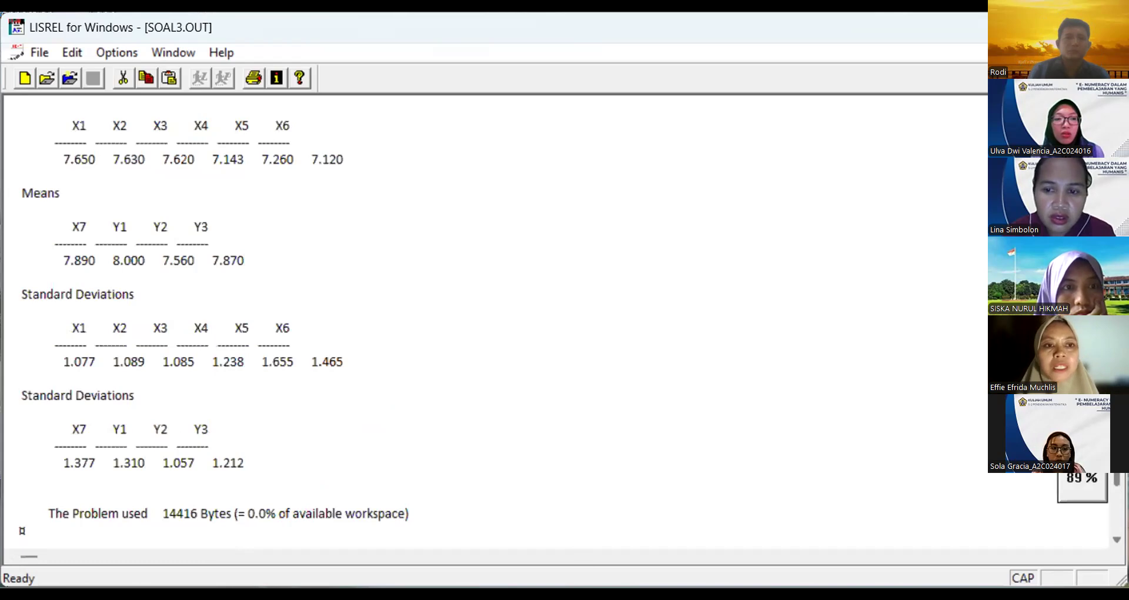
pyautogui.hotkey('ctrl', 'Home')
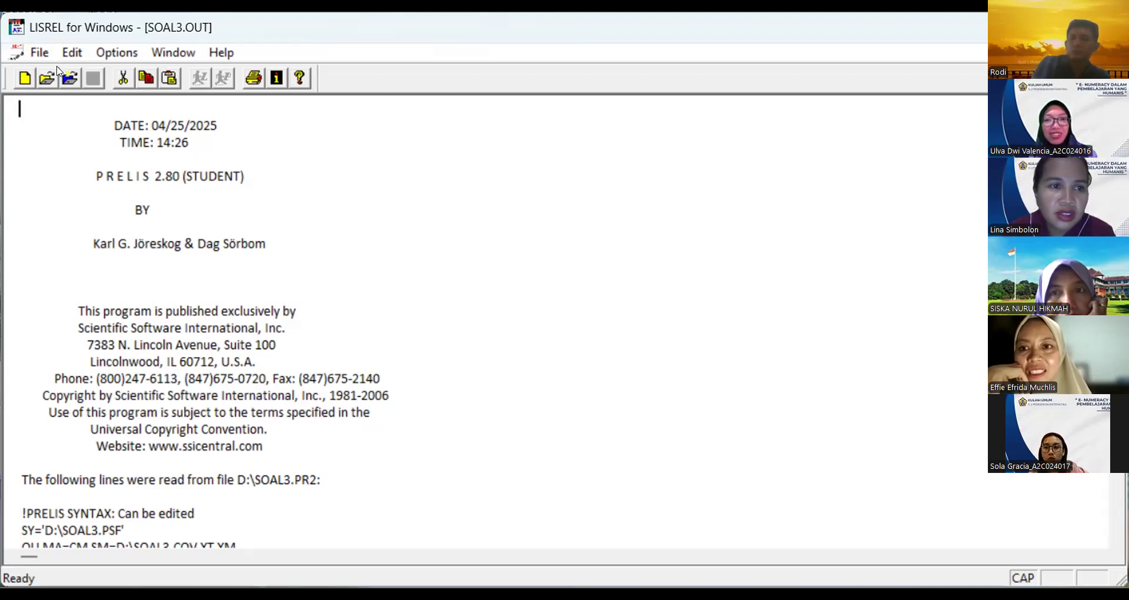
pyautogui.click(36, 54)
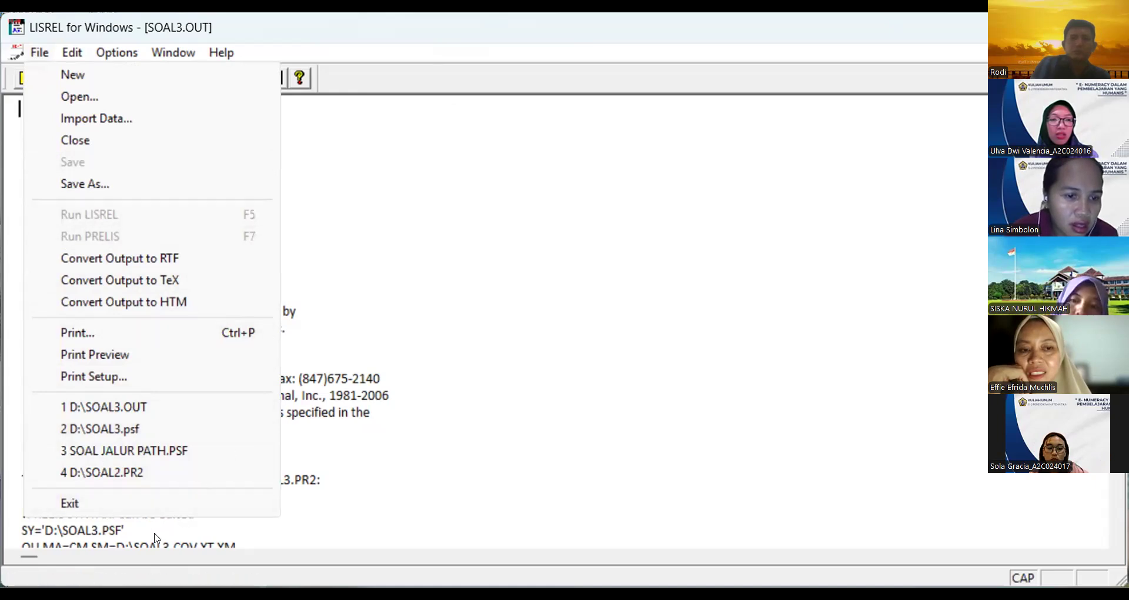
pyautogui.click(517, 342)
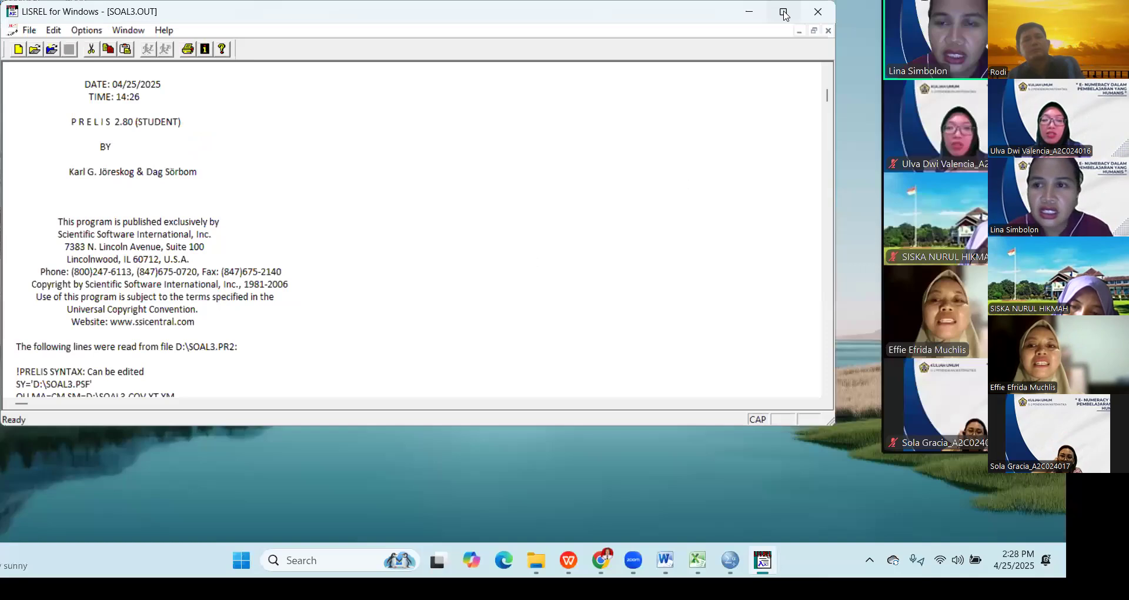
pyautogui.click(784, 12)
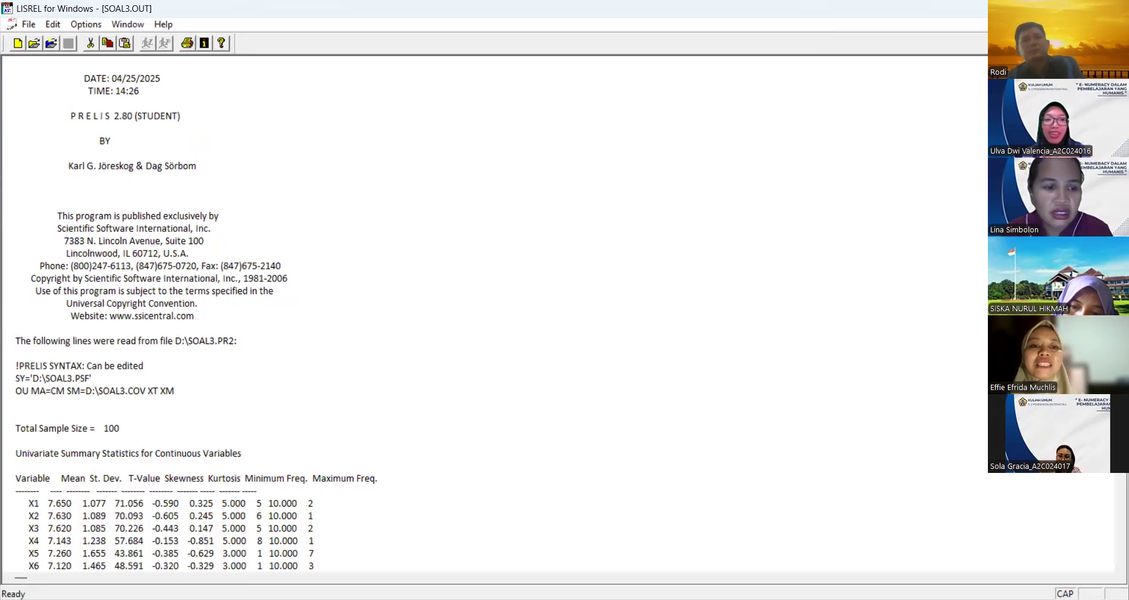
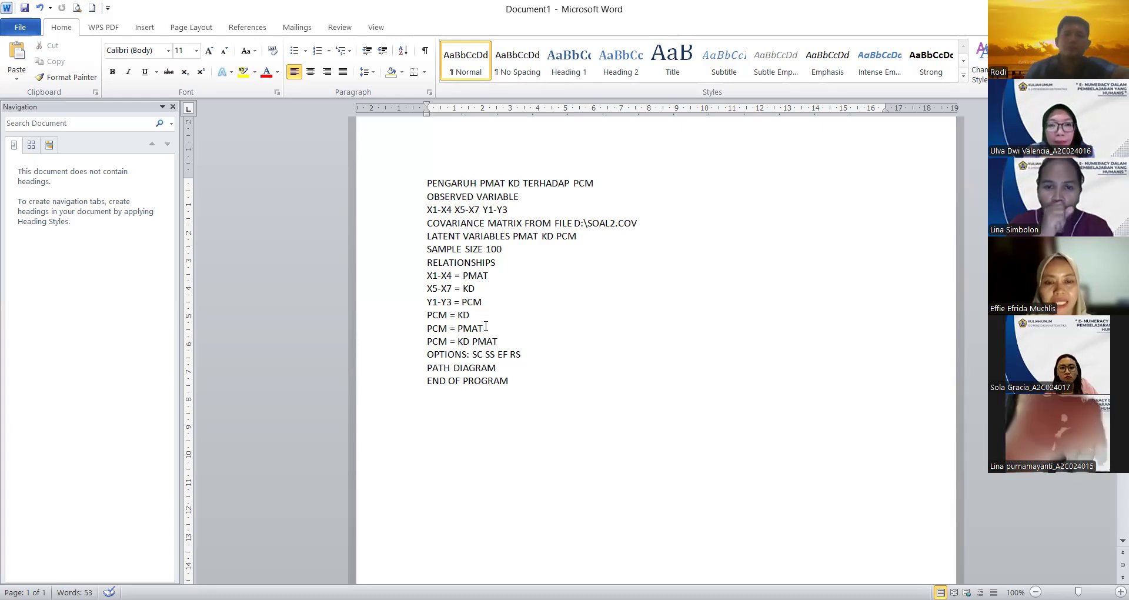
# Step: Add the relationship KD = PMAT below PCM = PMAT and change the covariance file to D:\SOAL4.COV
pyautogui.press('Return')
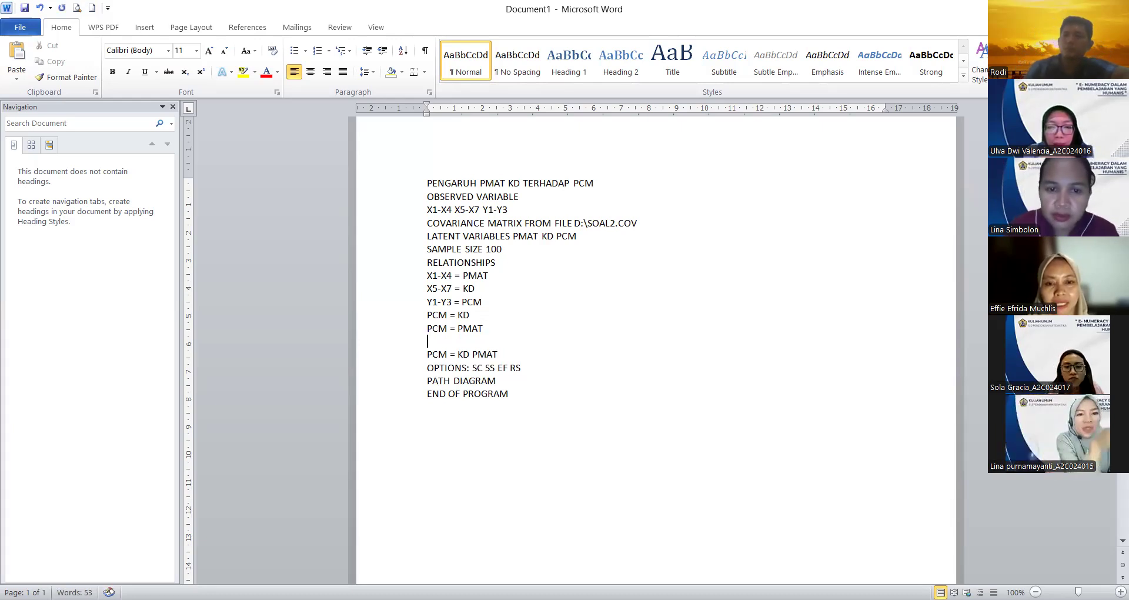
pyautogui.write('KD ')
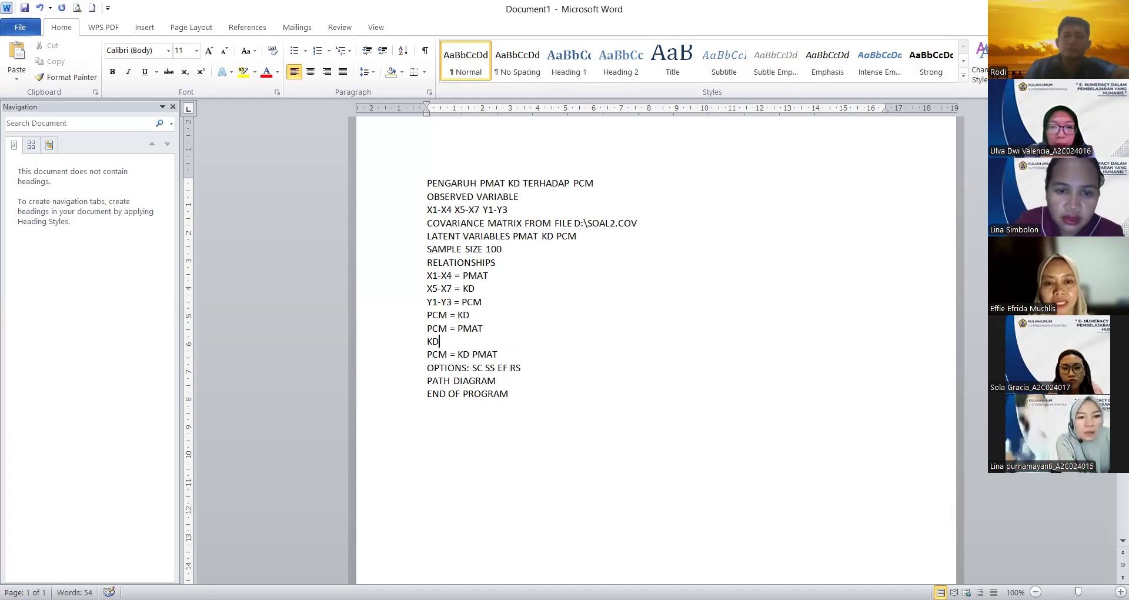
pyautogui.write('= PMAT')
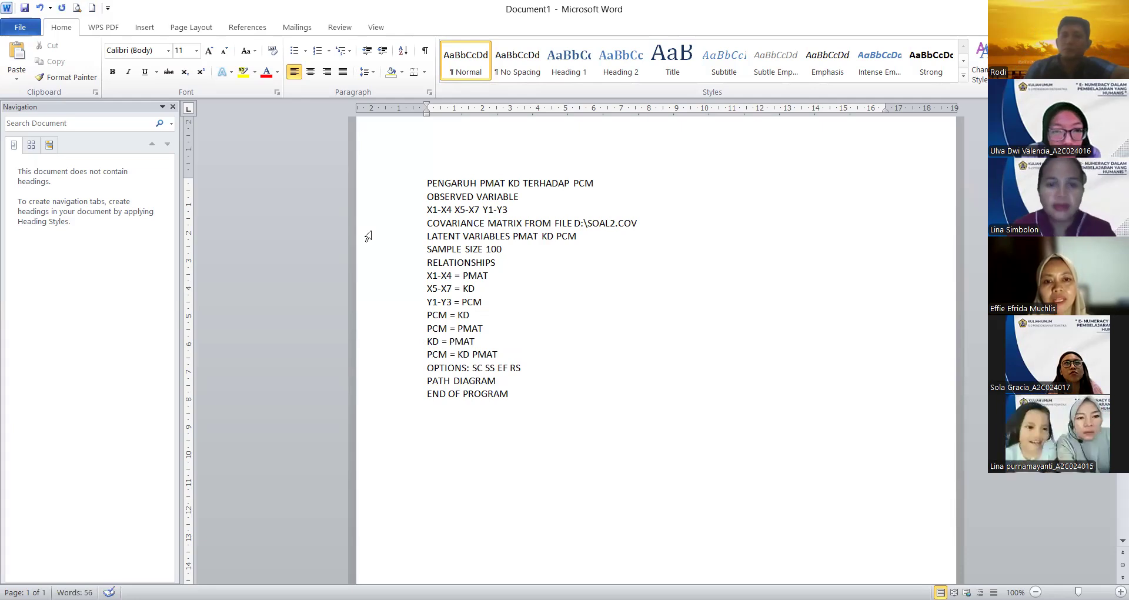
pyautogui.click(615, 223)
pyautogui.press('BackSpace')
pyautogui.write('4')
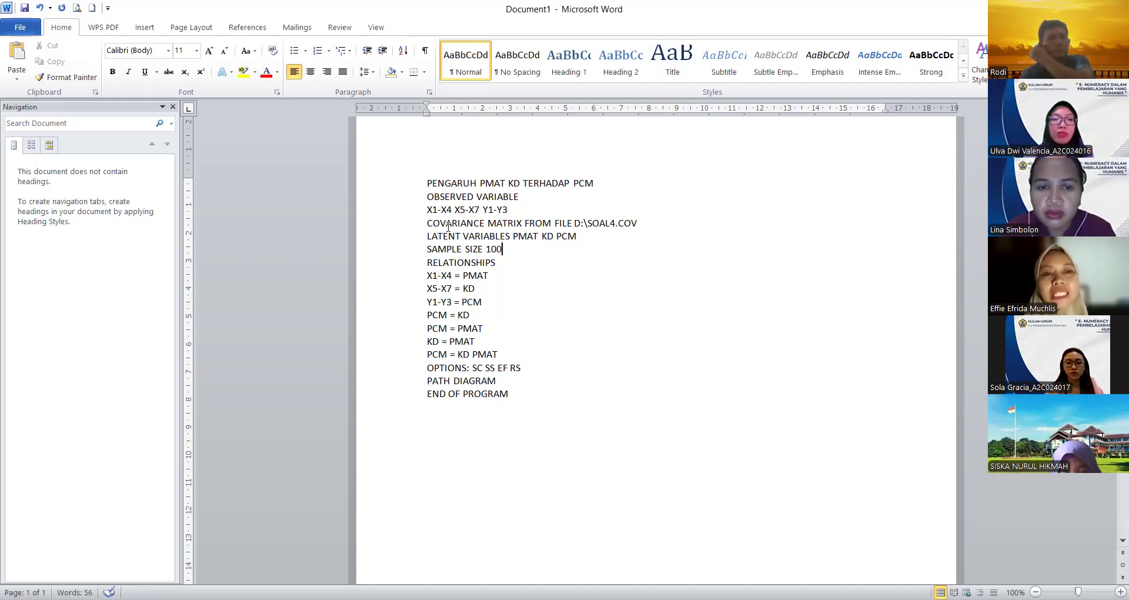
# Step: Copy the complete syntax text from Word into a new LISREL syntax window and check it through to END OF PROGRAM
pyautogui.click(425, 182)
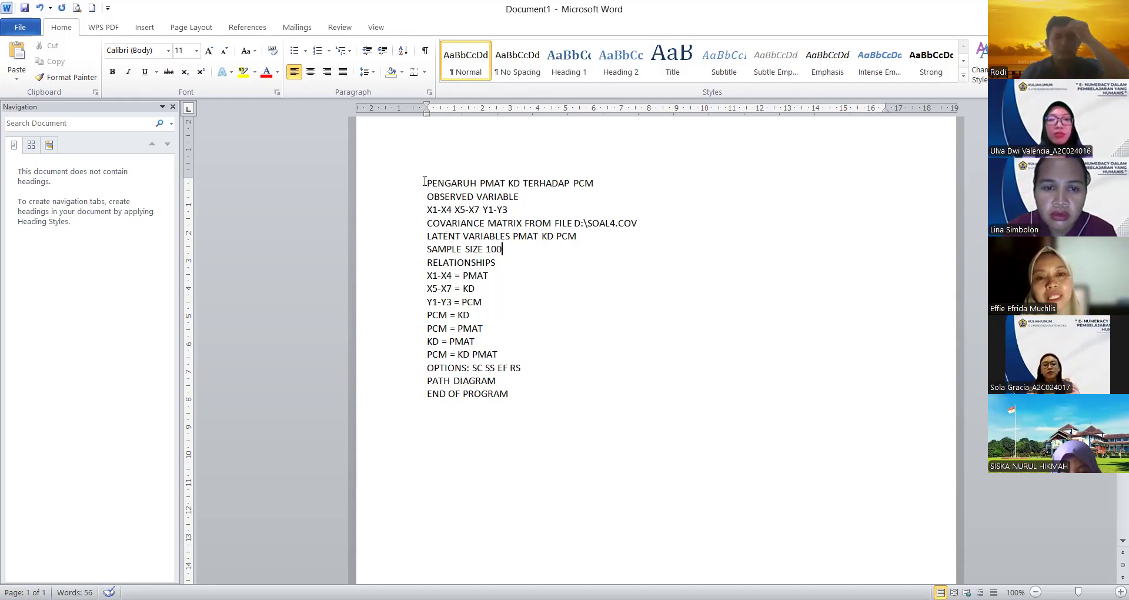
pyautogui.moveTo(463, 193); pyautogui.dragTo(509, 396)
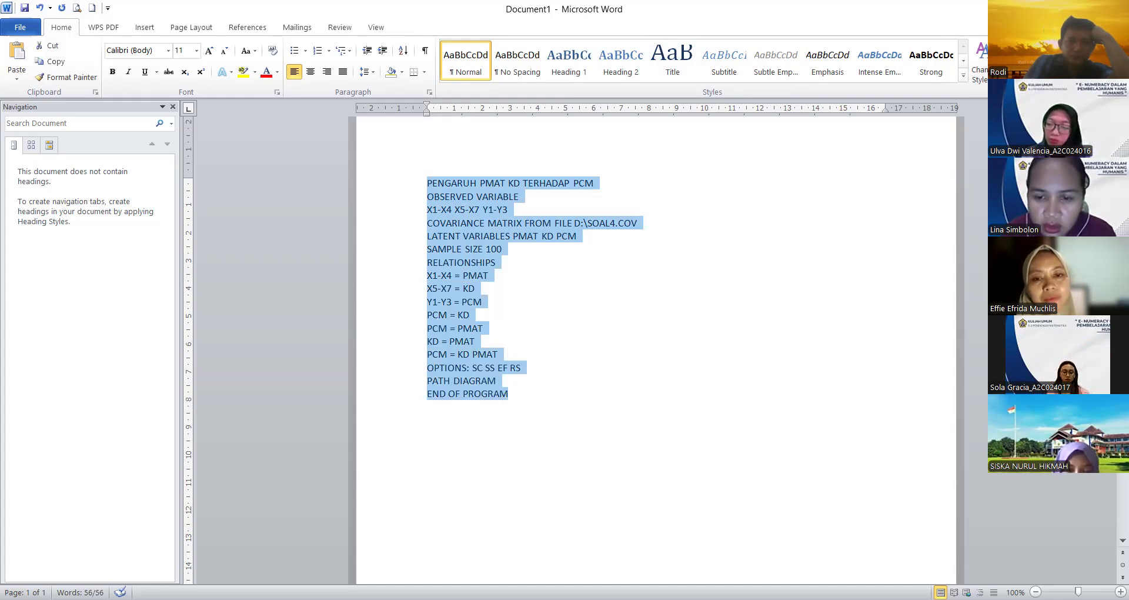
pyautogui.click(811, 565)
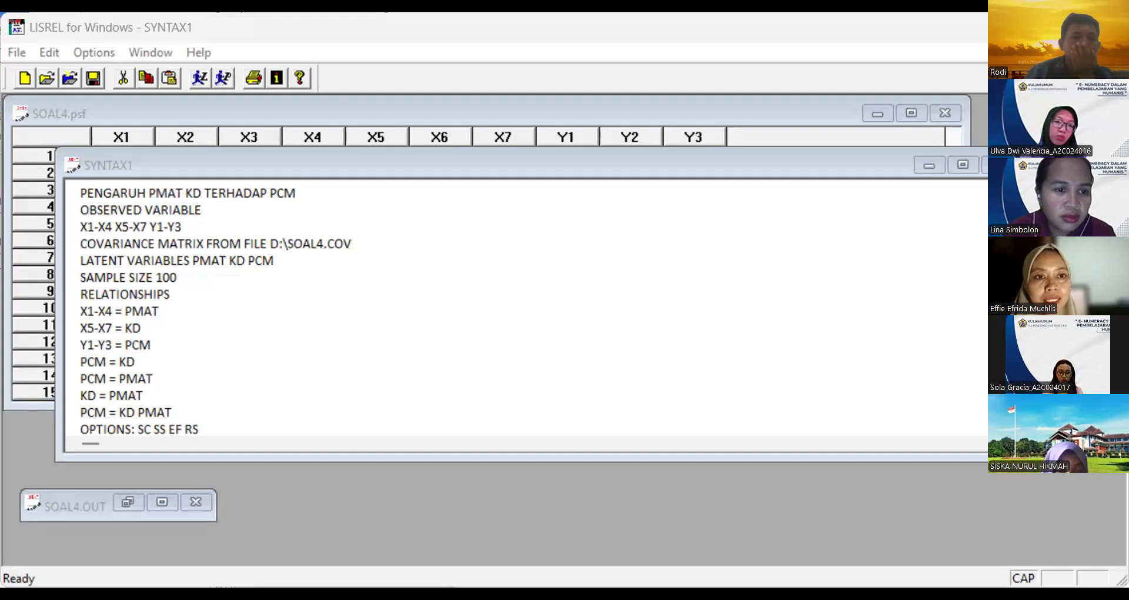
pyautogui.scroll(-2, 524, 306)
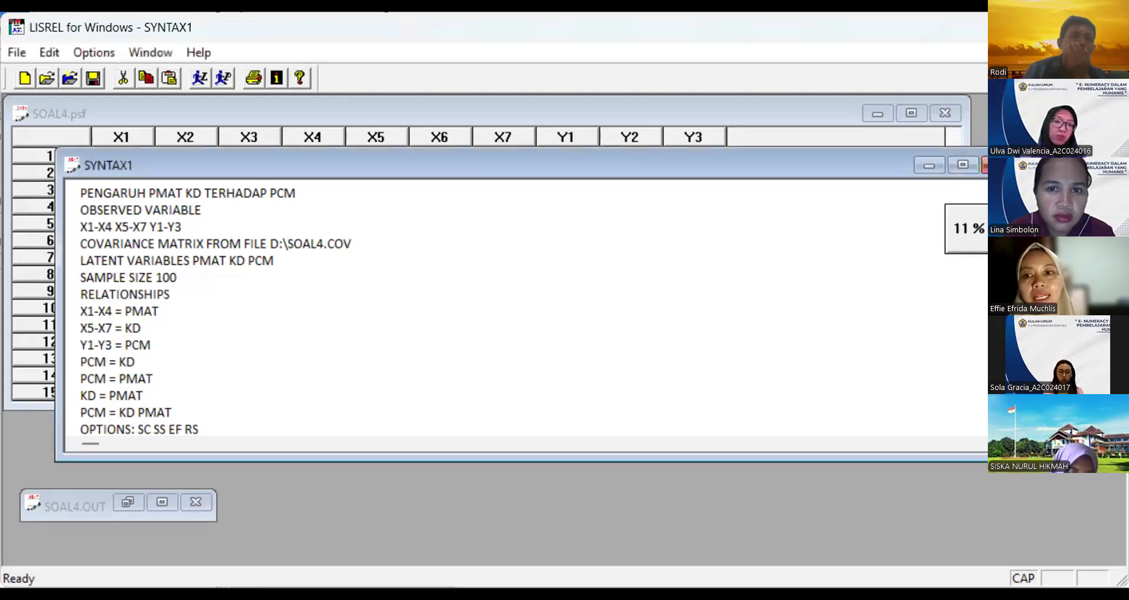
pyautogui.scroll(2, 524, 306)
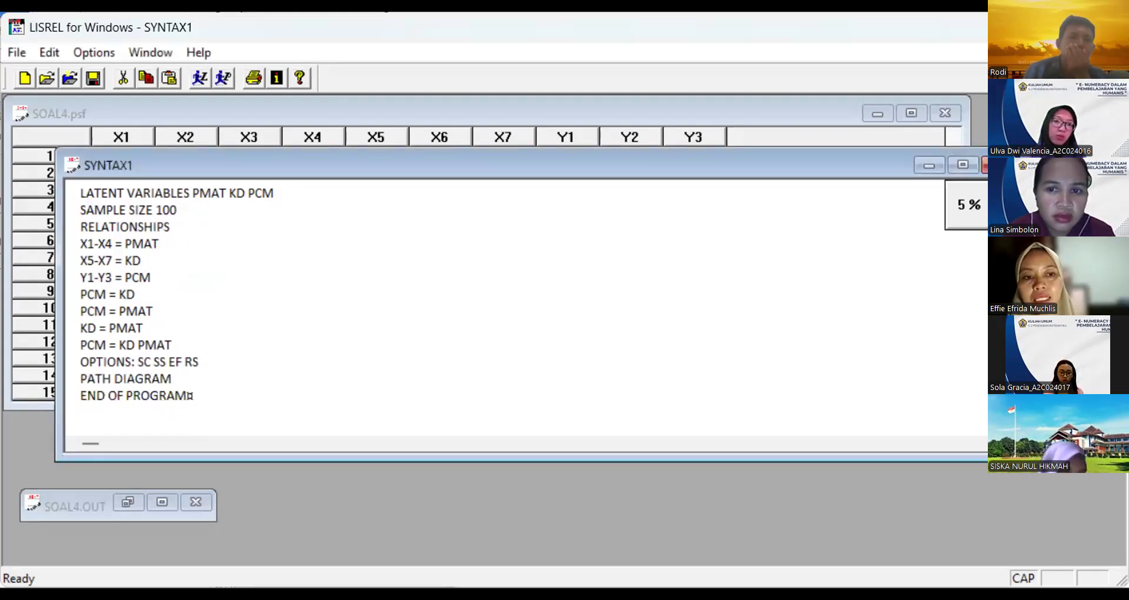
# Step: Run the pasted SIMPLIS syntax, saving it as SOAL4 on drive D
pyautogui.click(194, 81)
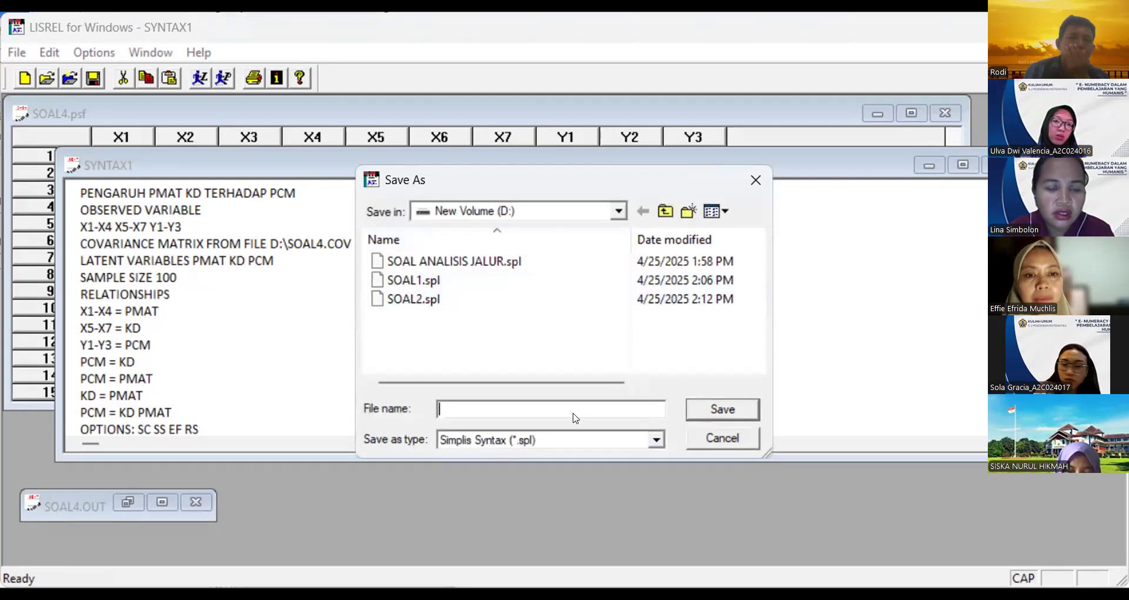
pyautogui.write('SOAL')
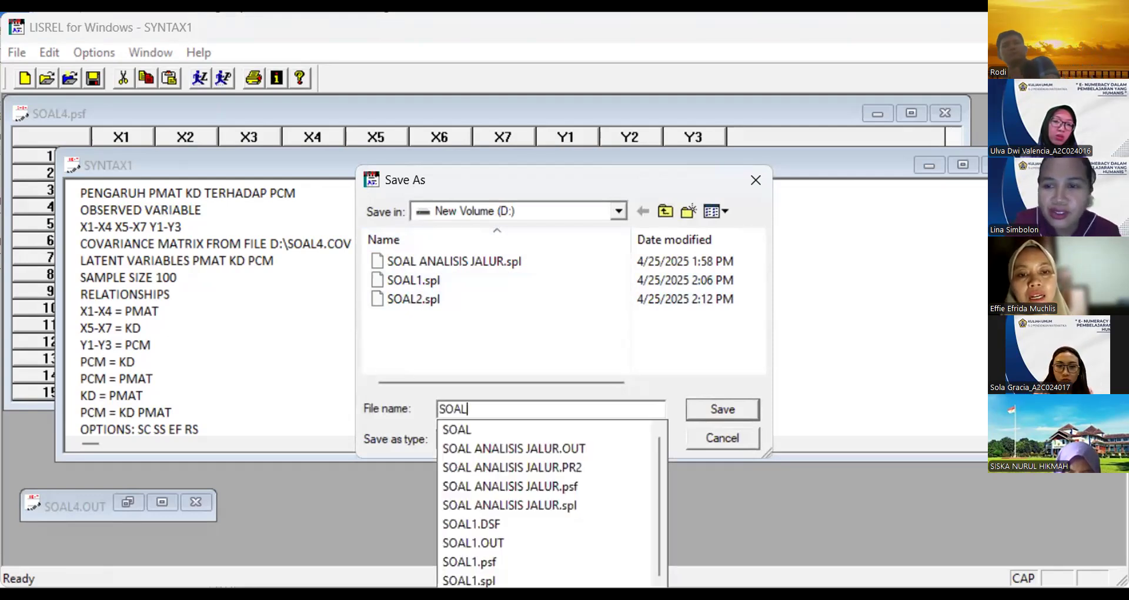
pyautogui.write('4')
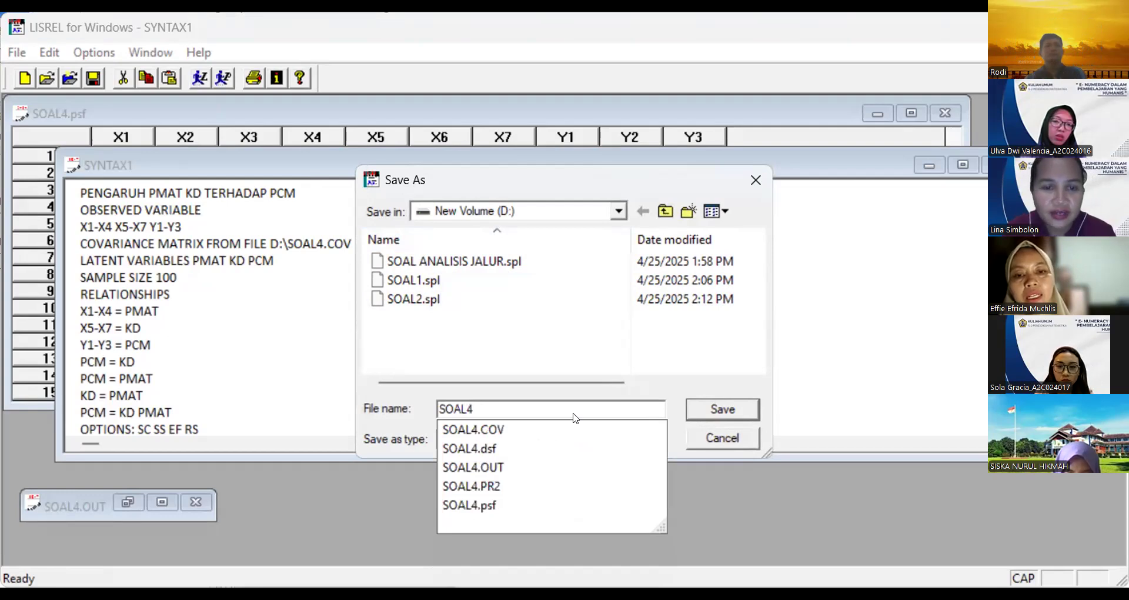
pyautogui.click(696, 410)
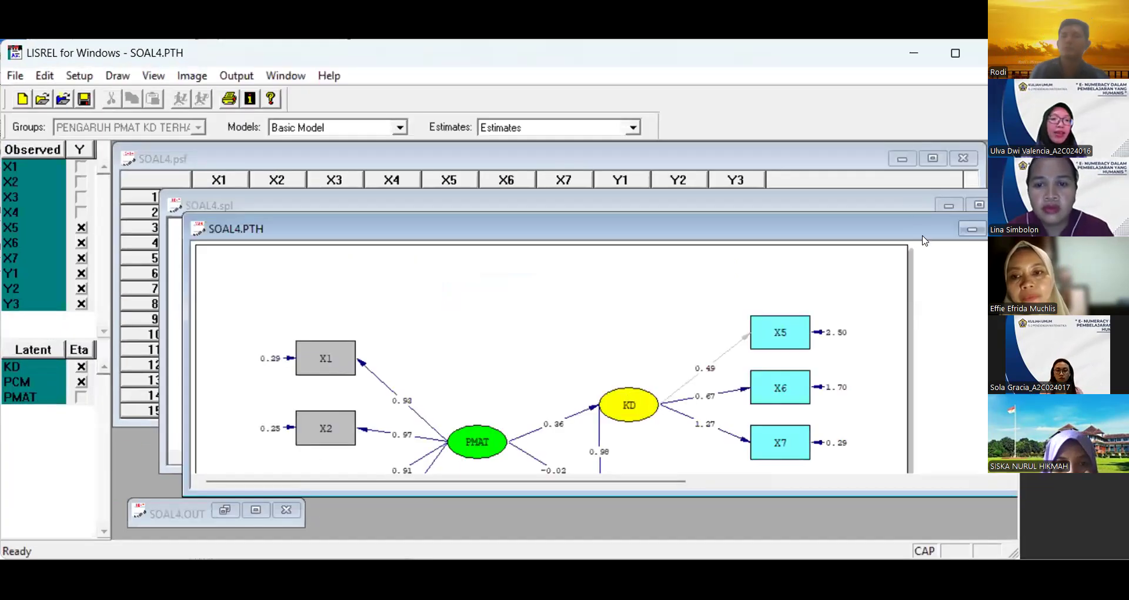
# Step: Maximize the SOAL4 path diagram and the LISREL window, enlarge the diagram and move the drawing toolbar clear of X6
pyautogui.click(1003, 229)
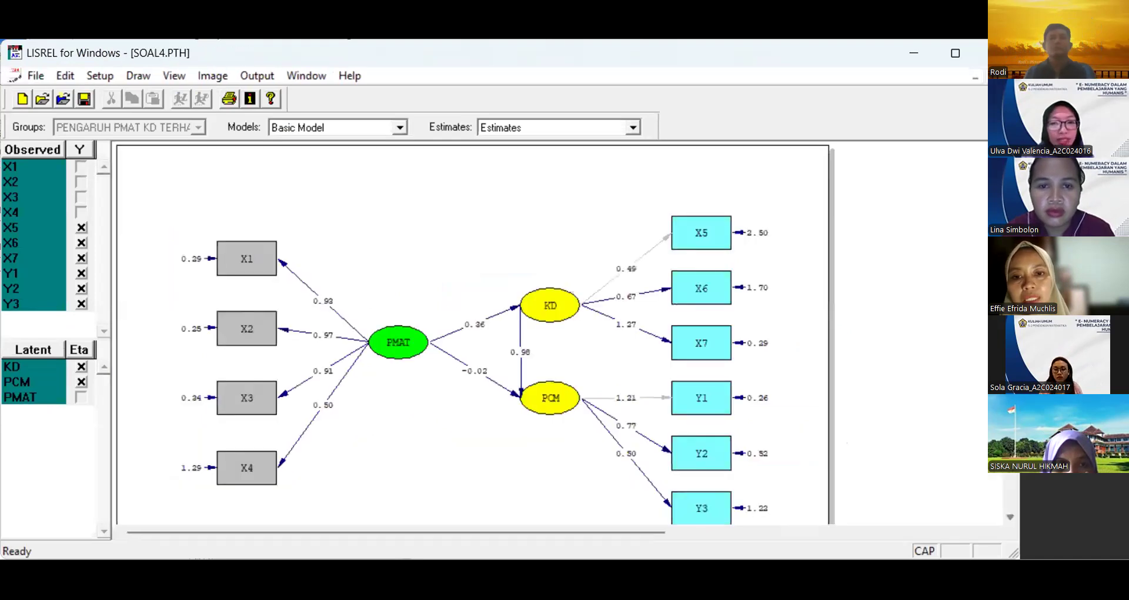
pyautogui.click(955, 53)
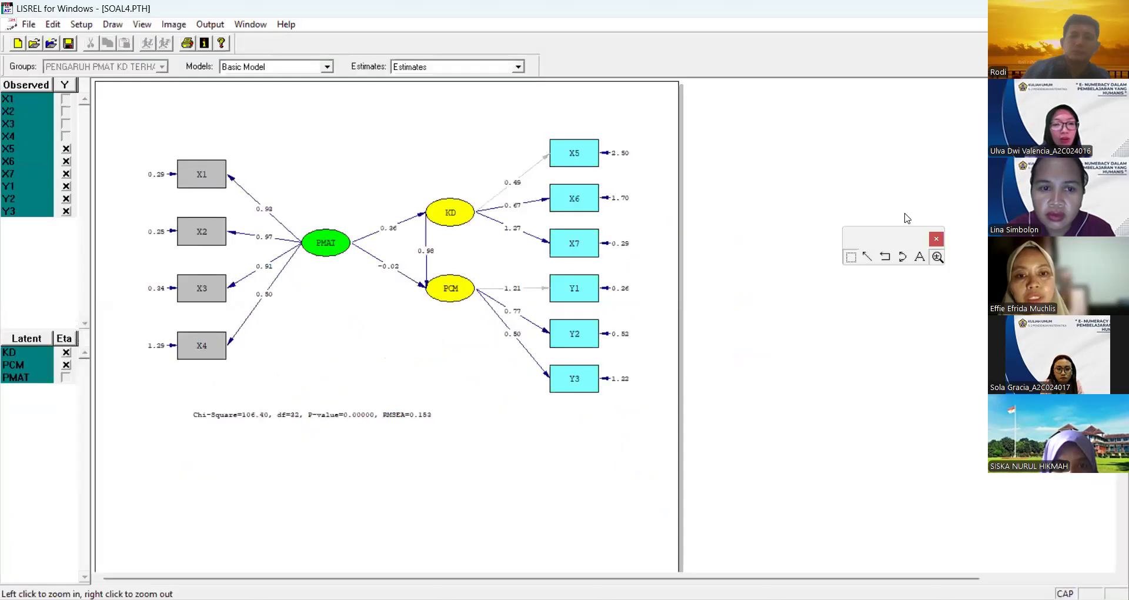
pyautogui.click(428, 397)
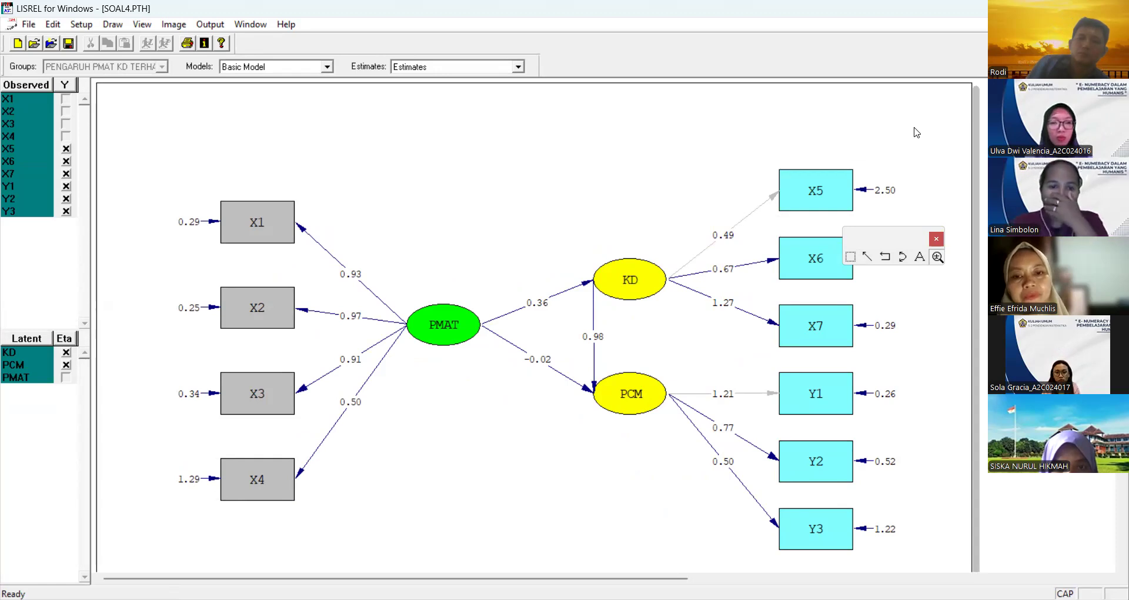
pyautogui.moveTo(909, 235); pyautogui.dragTo(914, 128)
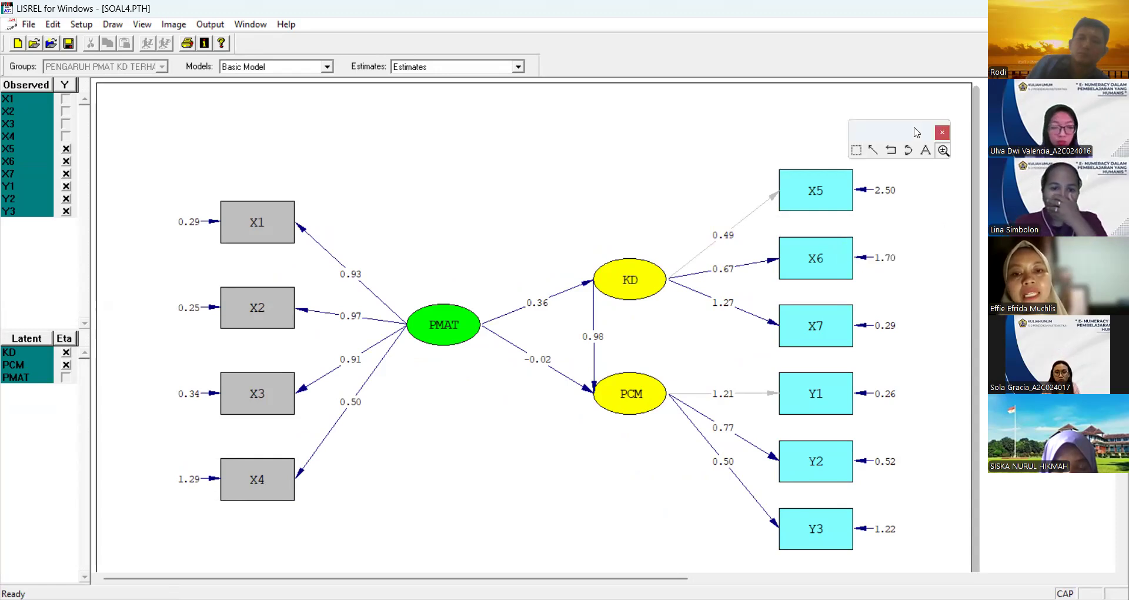
# Step: Zoom further into the SOAL4 path diagram and examine the path estimates between PMAT, KD, PCM and their indicators
pyautogui.click(681, 30)
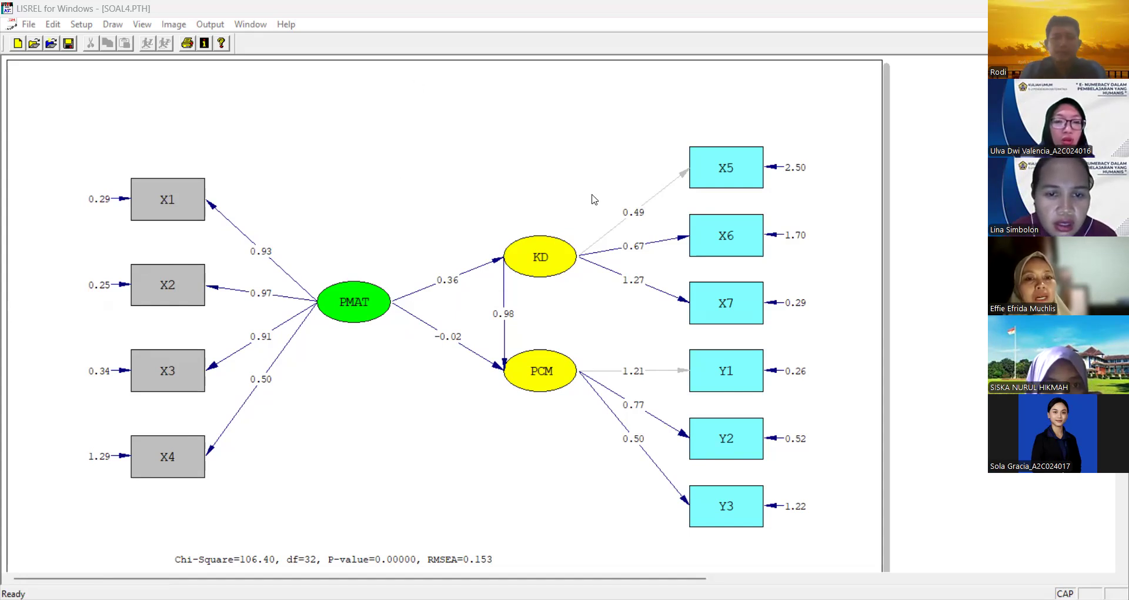
pyautogui.click(643, 167)
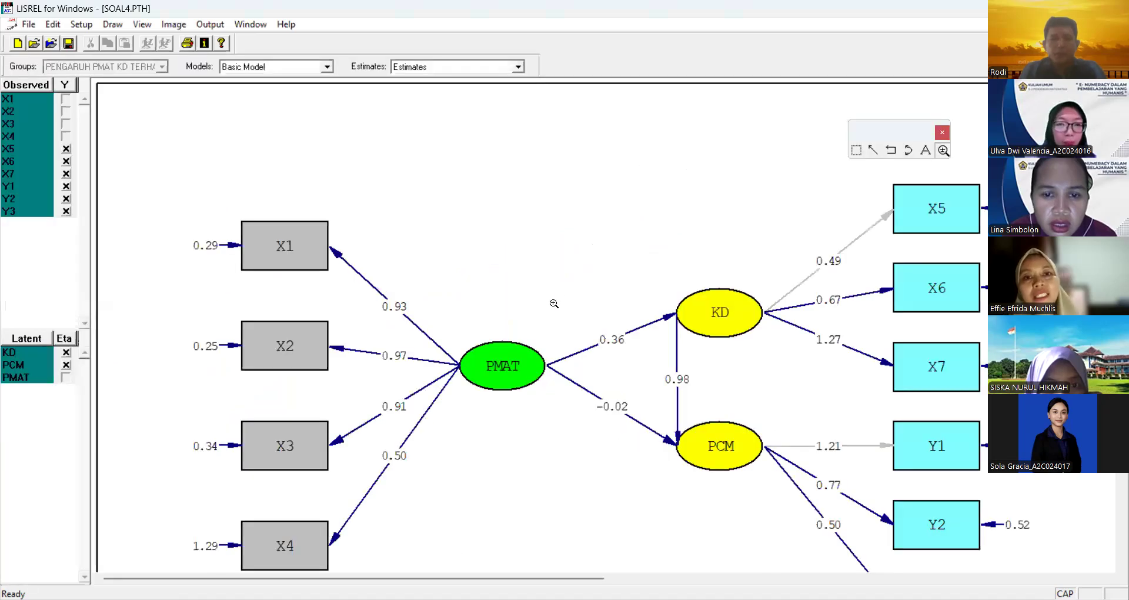
pyautogui.click(517, 239)
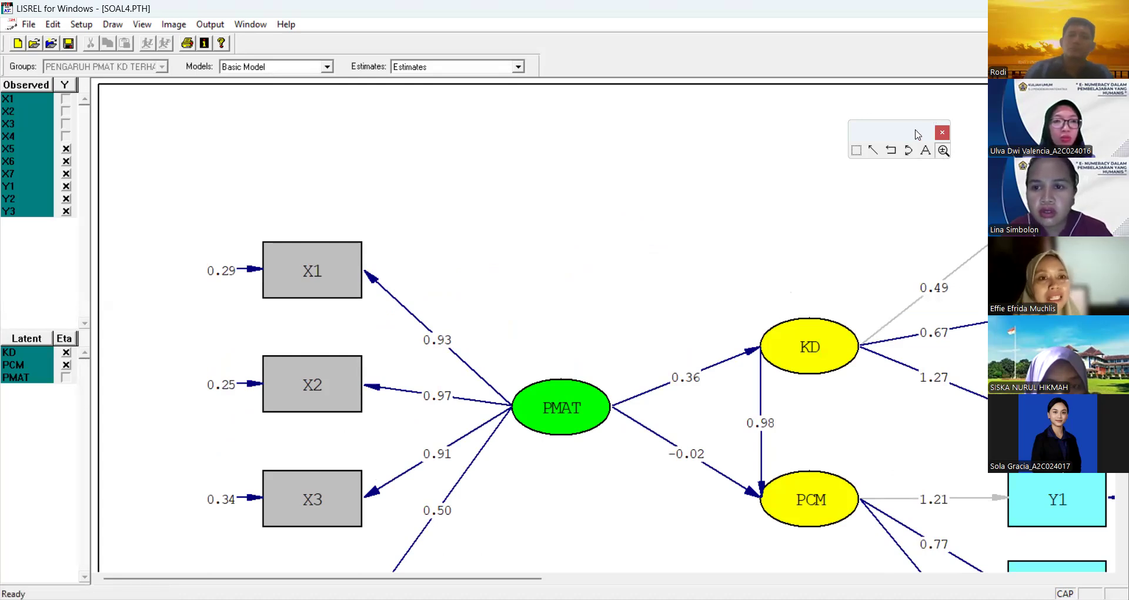
pyautogui.click(944, 150)
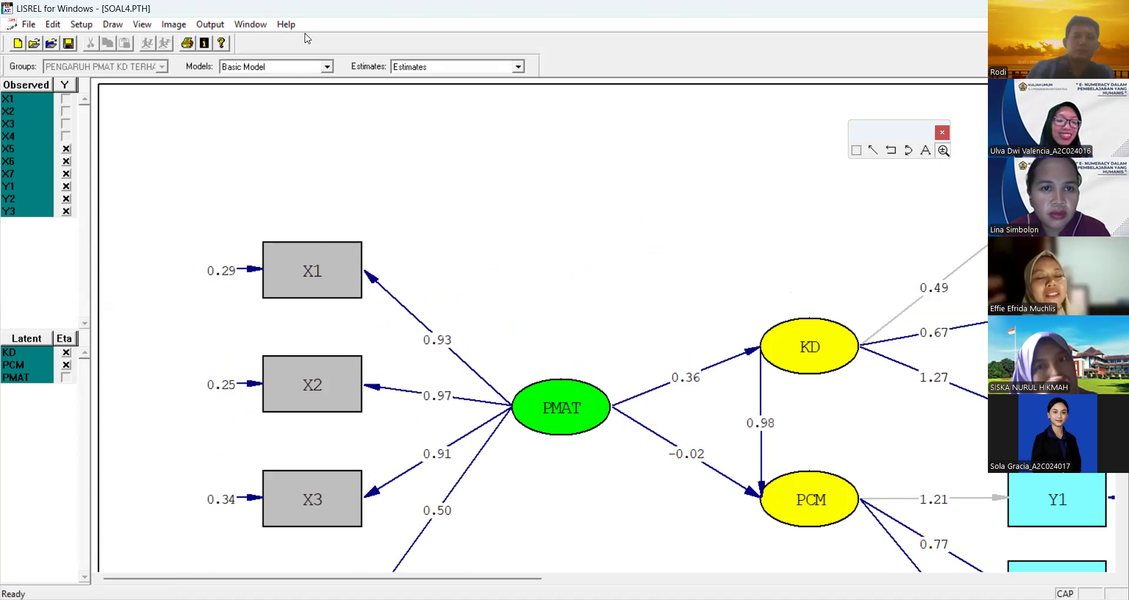
pyautogui.click(752, 123)
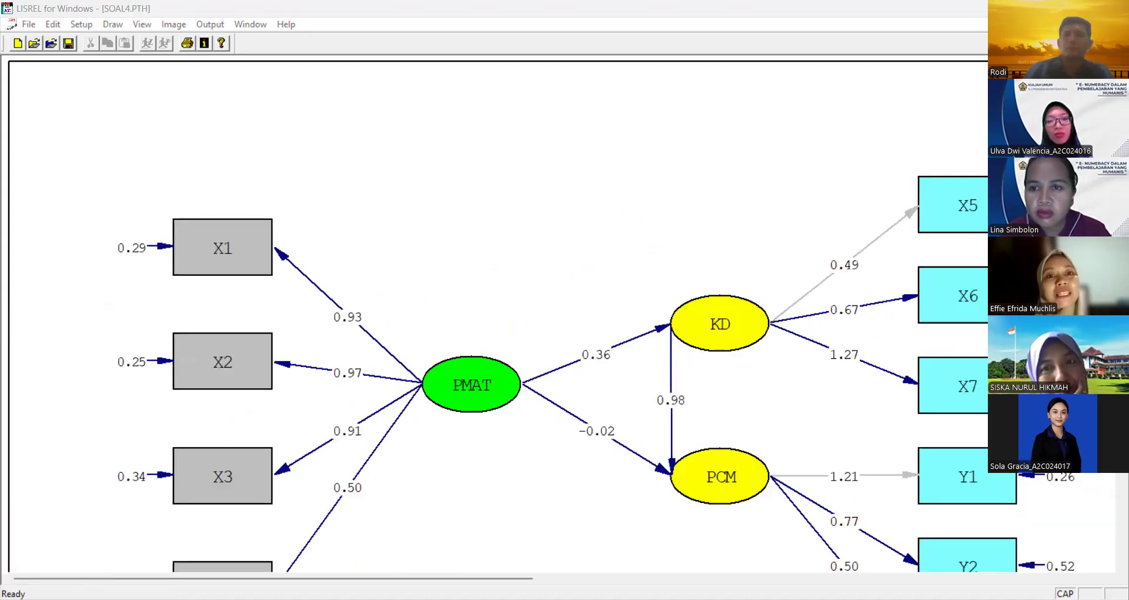
pyautogui.click(935, 144)
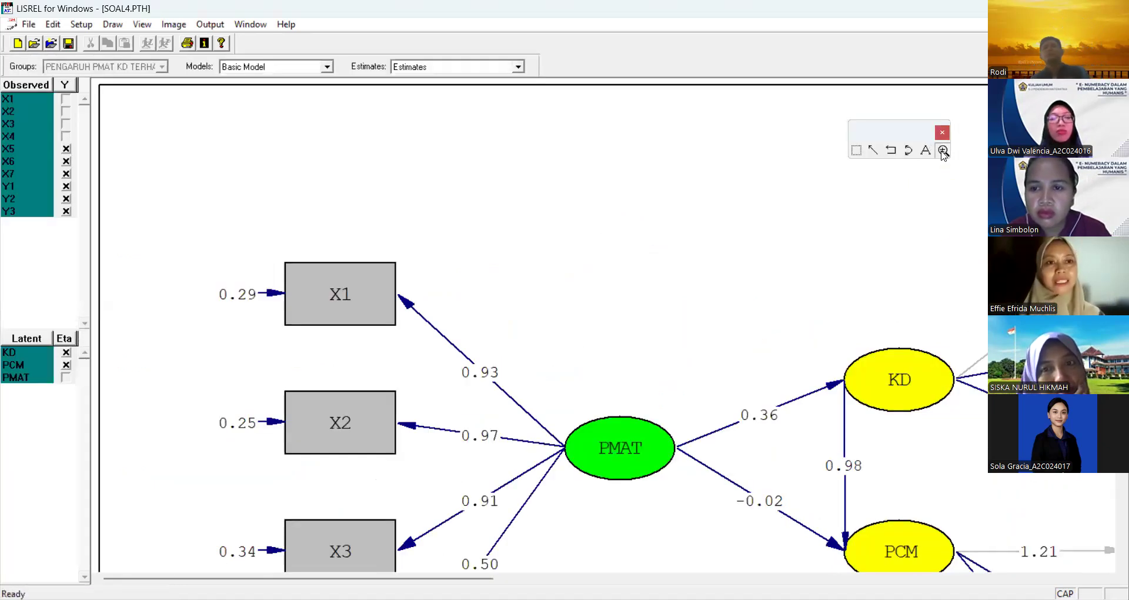
pyautogui.click(943, 152)
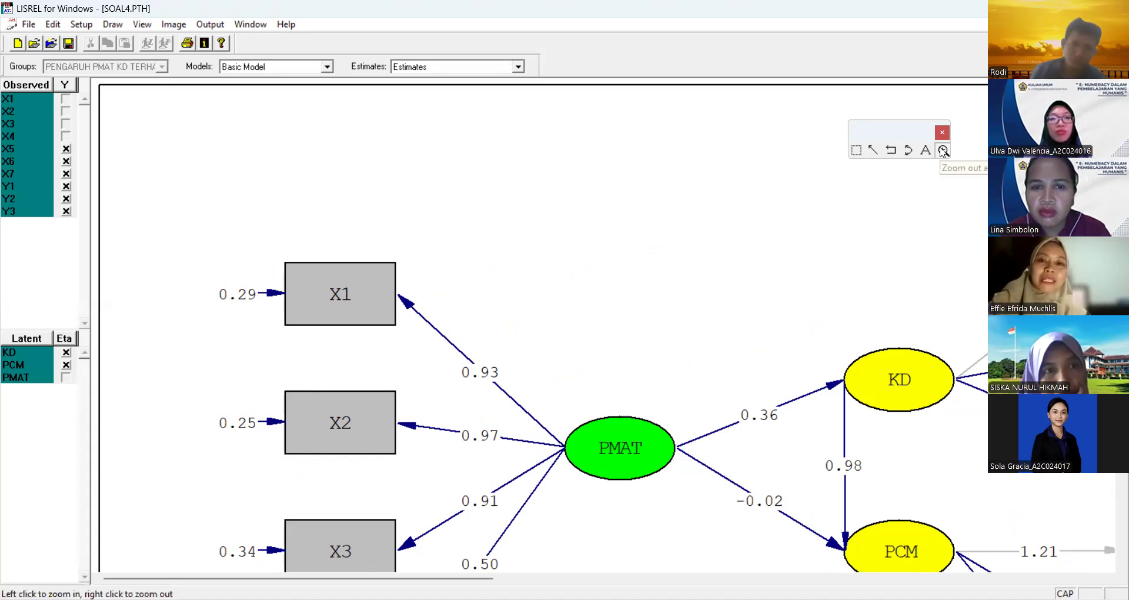
pyautogui.hotkey('alt', 'Tab')
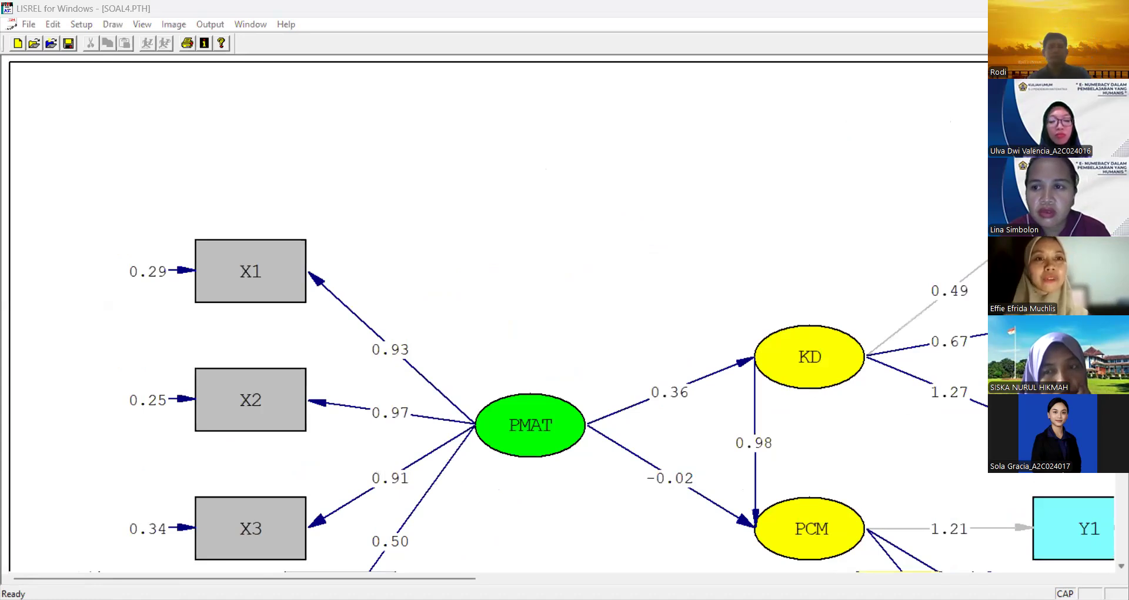
pyautogui.hotkey('alt', 'Tab')
pyautogui.scroll(-3, 541, 323)
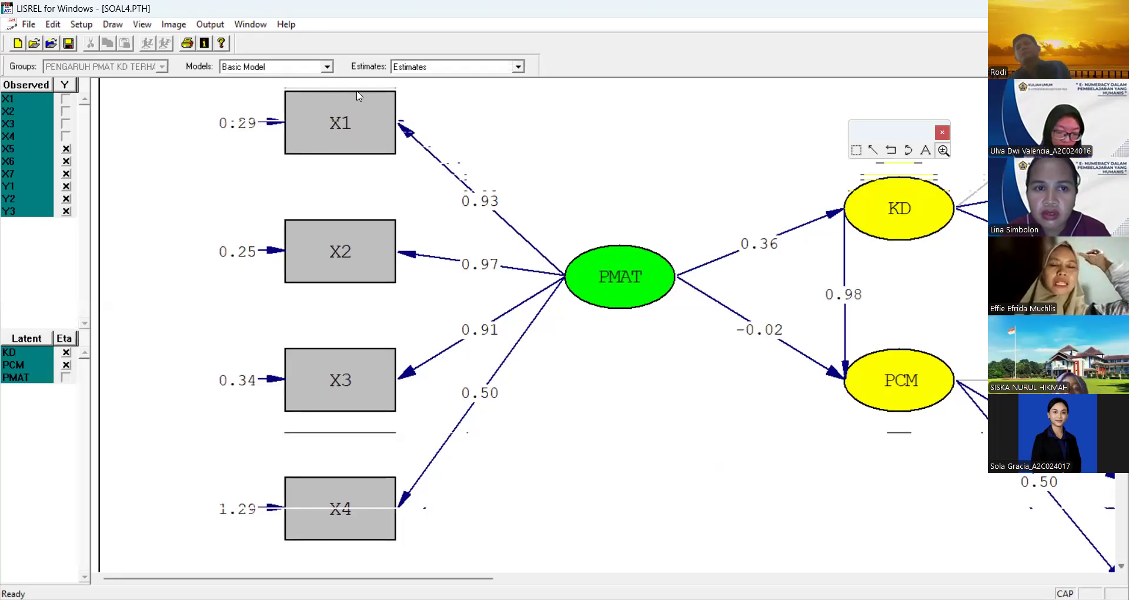
pyautogui.hotkey('alt', 'Tab')
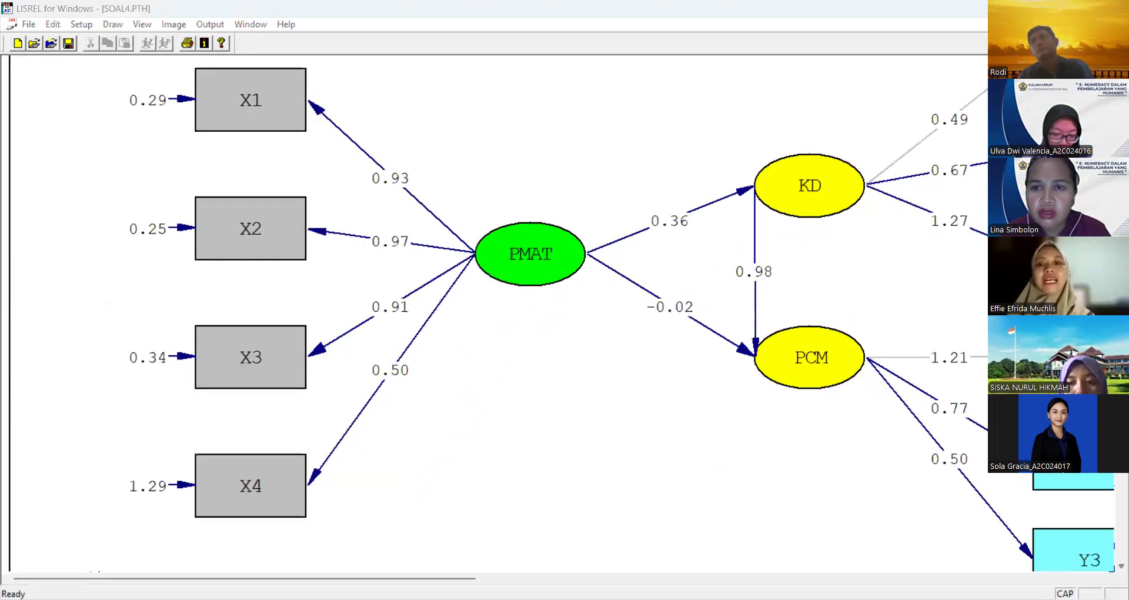